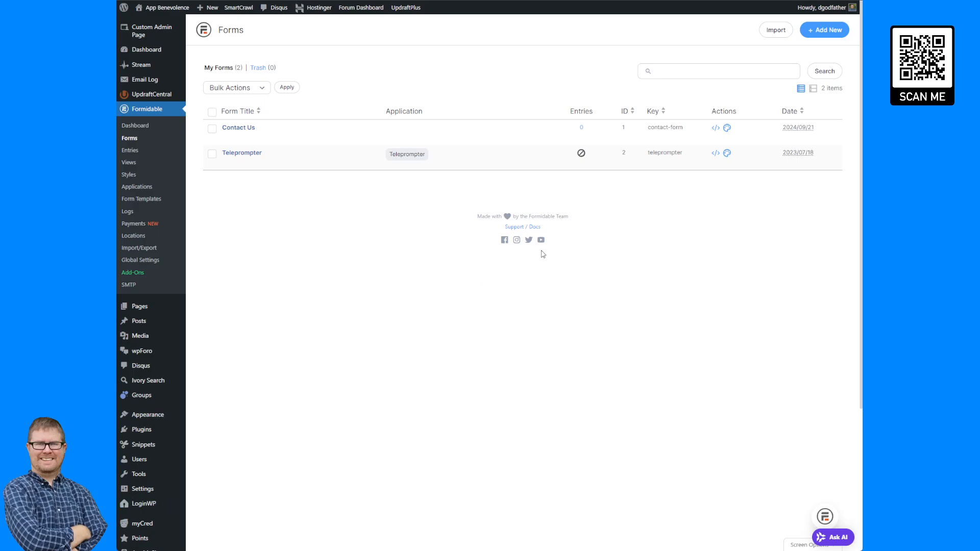
- Use Add New and choose a blank form instead of a template on Form Templates
scroll(541, 252, down, 3)
scroll(540, 252, up, 3)
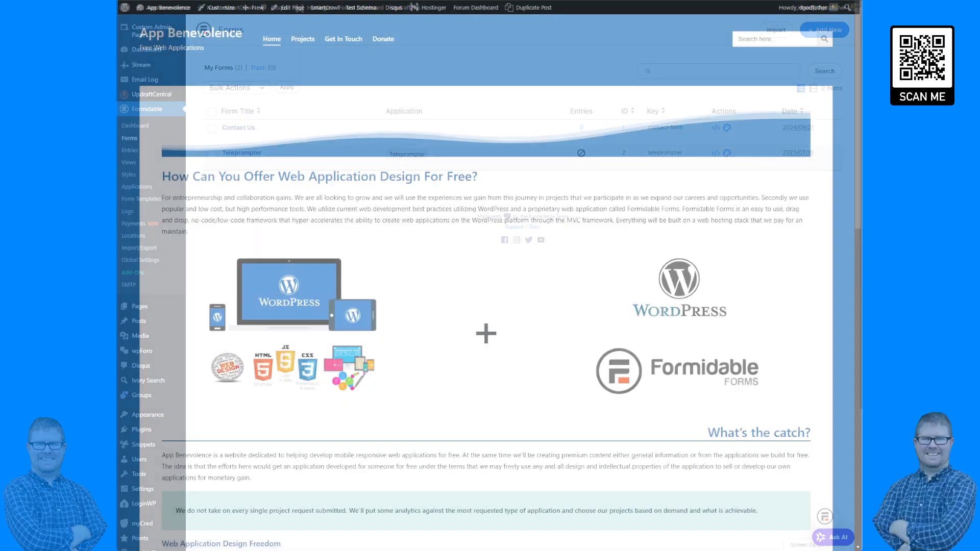
scroll(485, 307, down, 8)
scroll(485, 306, up, 8)
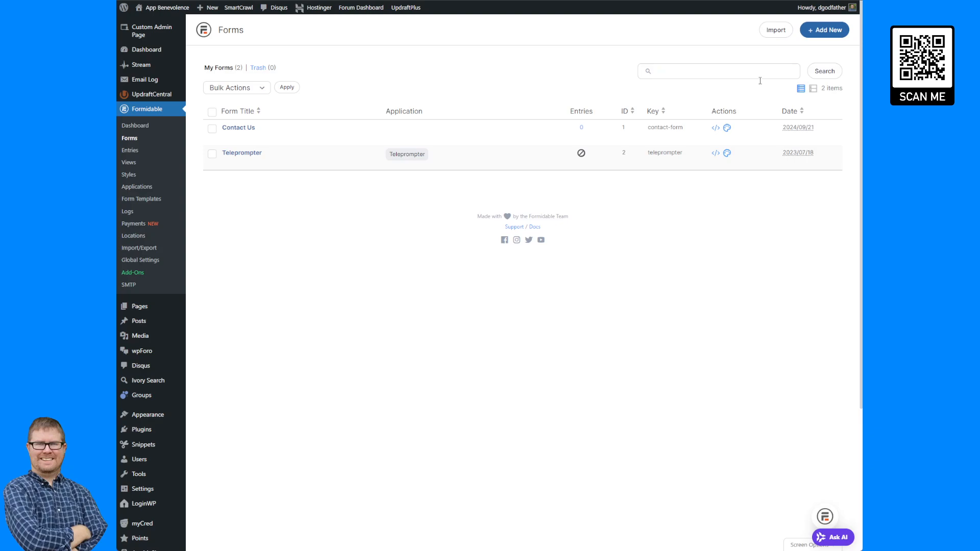
click(817, 30)
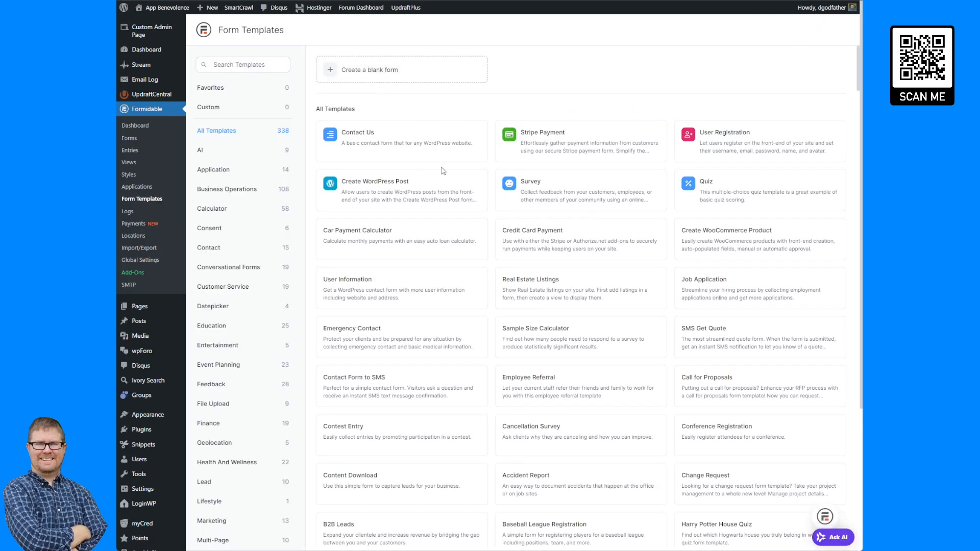
scroll(445, 174, down, 3)
scroll(451, 189, down, 2)
scroll(451, 190, up, 5)
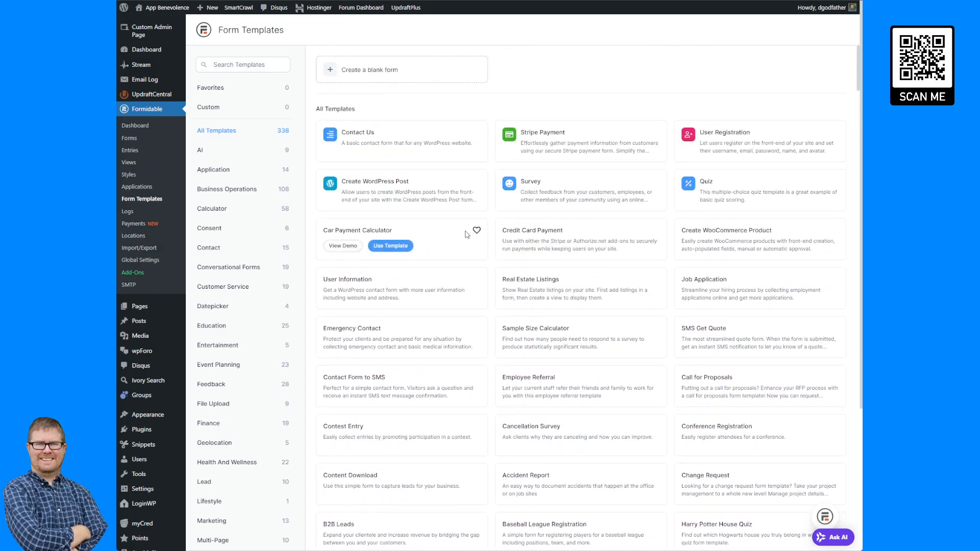
click(415, 71)
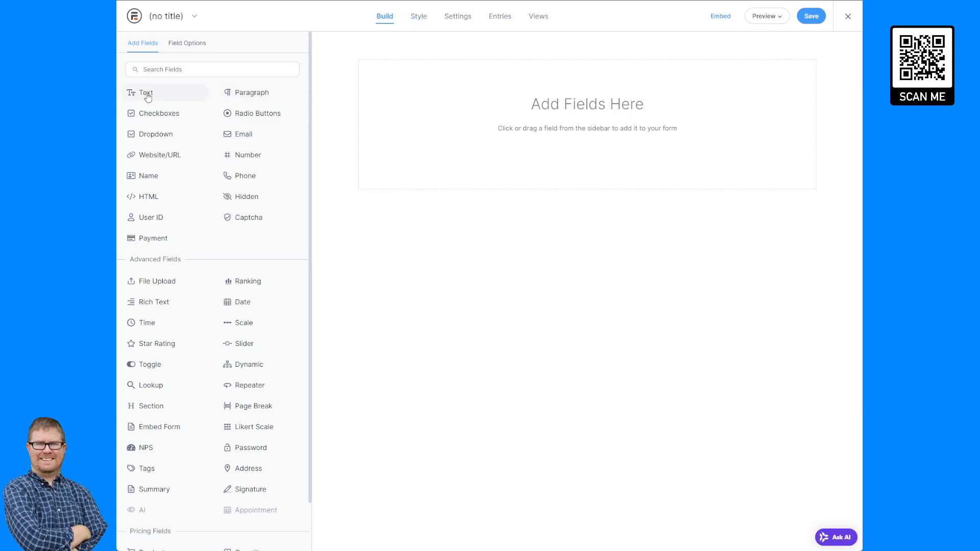
- Add a text field to the empty form and label it Title
drag(145, 98, 502, 108)
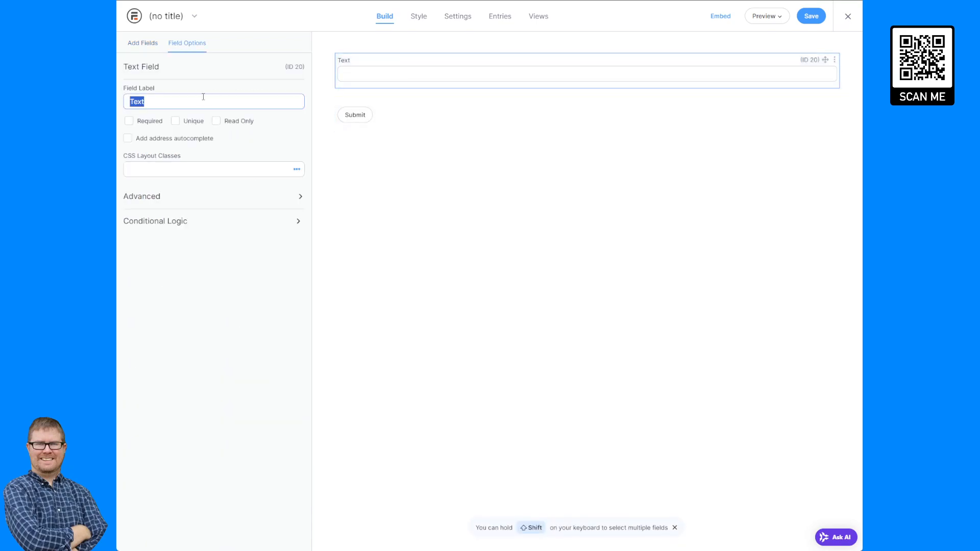
text(Title)
click(427, 227)
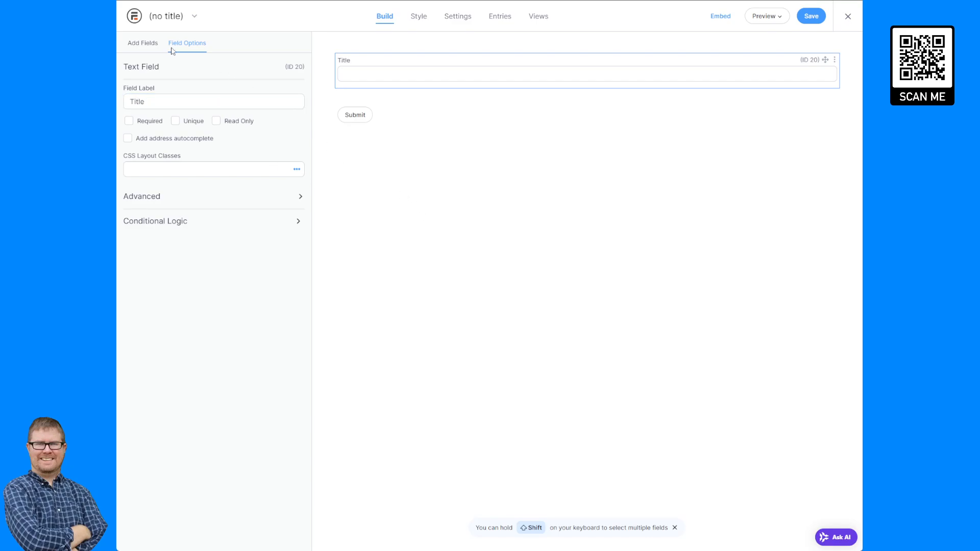
- Add a paragraph field below Title and relabel it Description
click(131, 46)
click(255, 95)
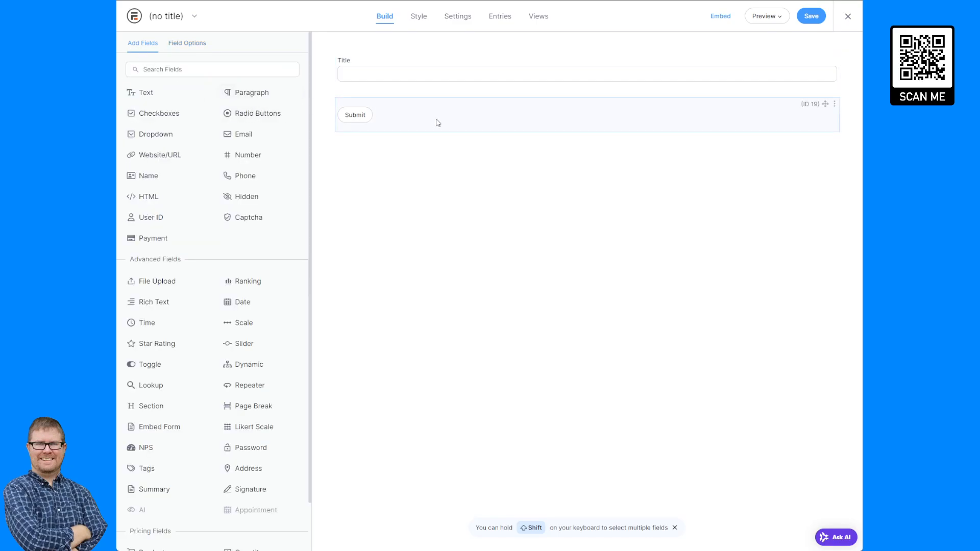
click(191, 97)
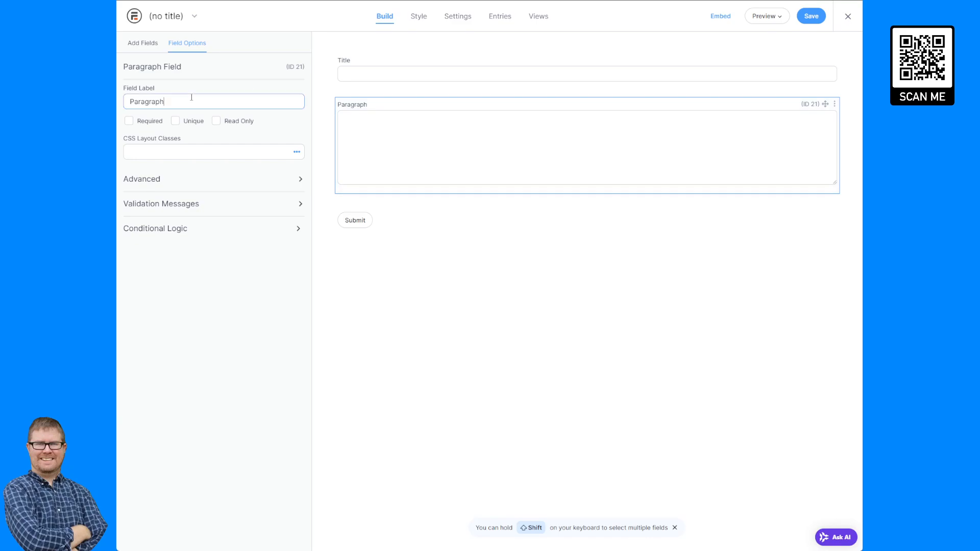
key(ctrl+a)
text(Descir)
text(ption)
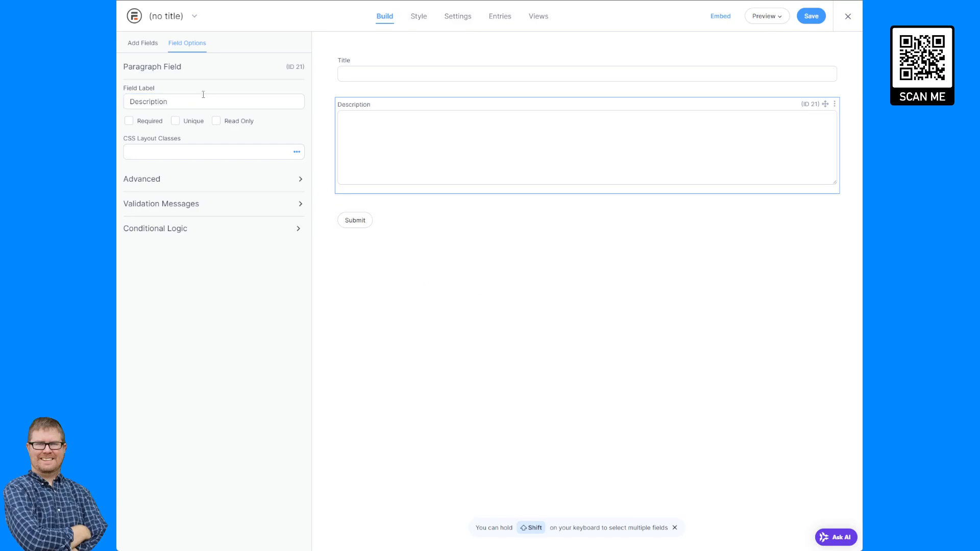
click(143, 43)
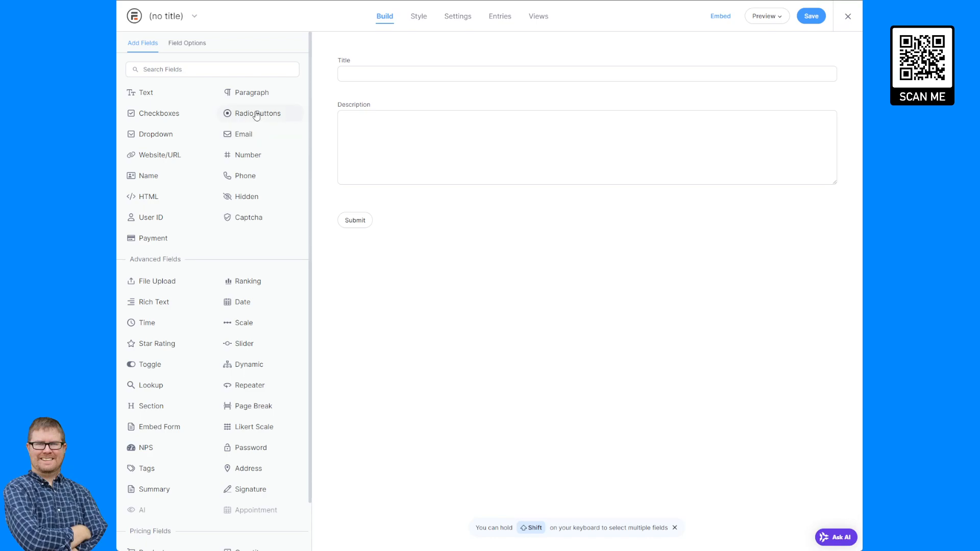
- Add a Radio Buttons field with options renamed to Incomplete and Complete
click(384, 226)
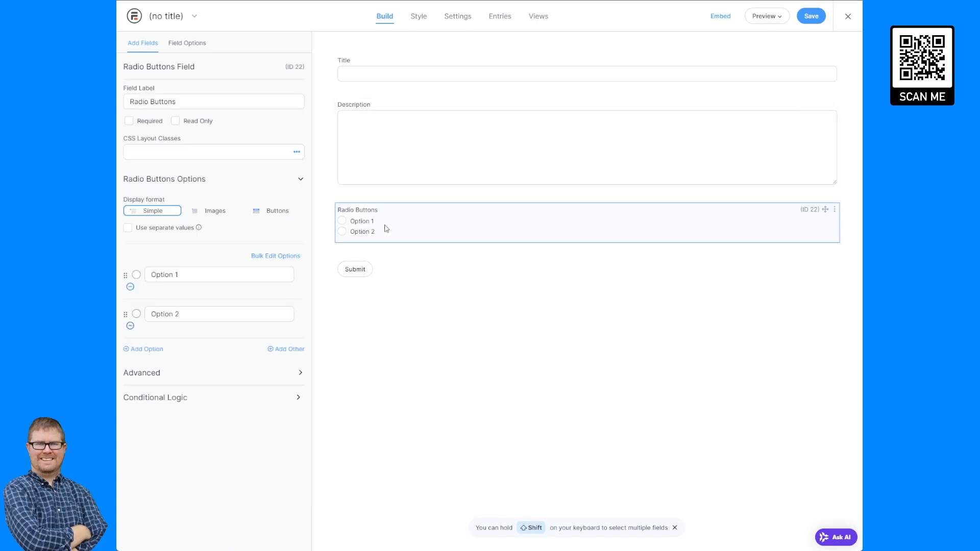
double_click(194, 275)
triple_click(193, 275)
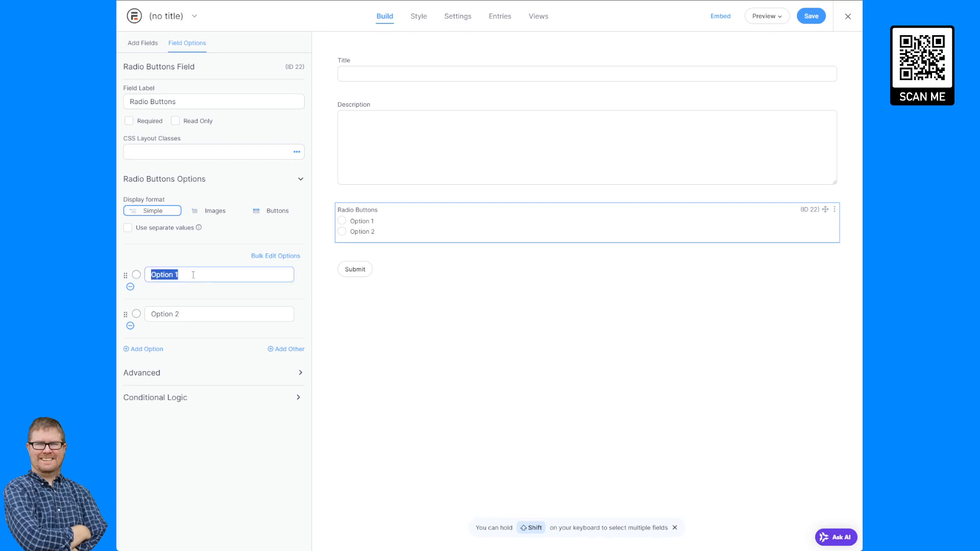
key(BackSpace)
text(Incomplete)
key(Tab)
key(Tab)
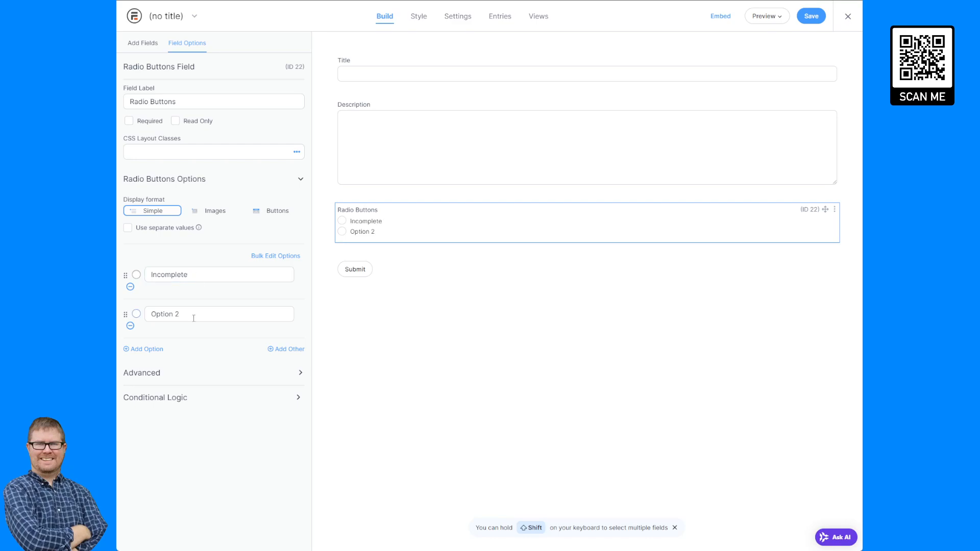
triple_click(194, 316)
text(Complete)
click(209, 255)
- Display the radio options as buttons with the Inline Options layout
click(275, 211)
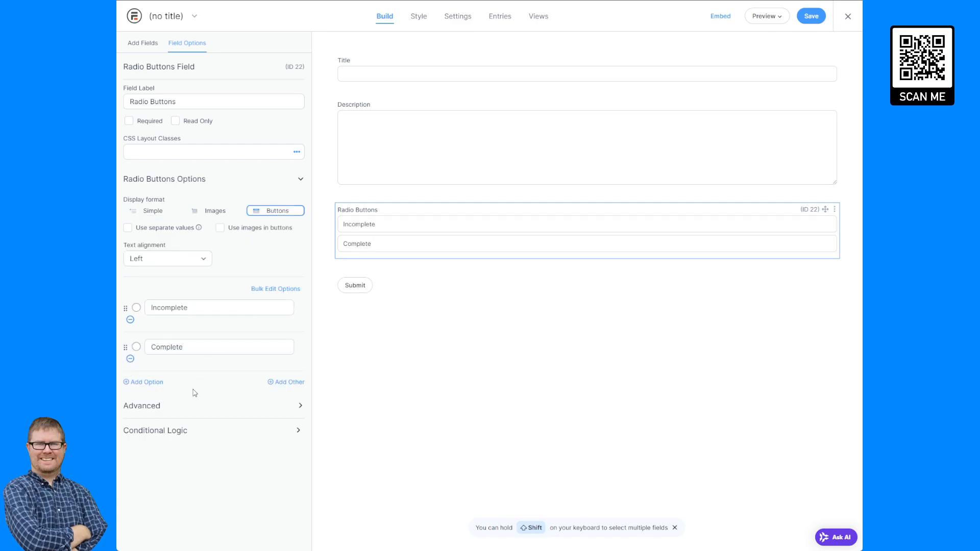
click(191, 409)
scroll(215, 406, down, 2)
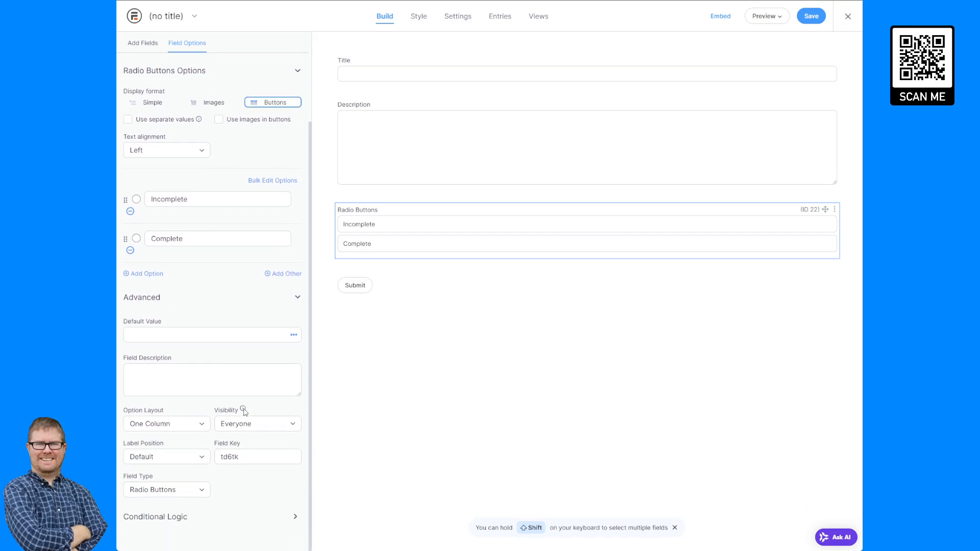
click(190, 426)
click(170, 481)
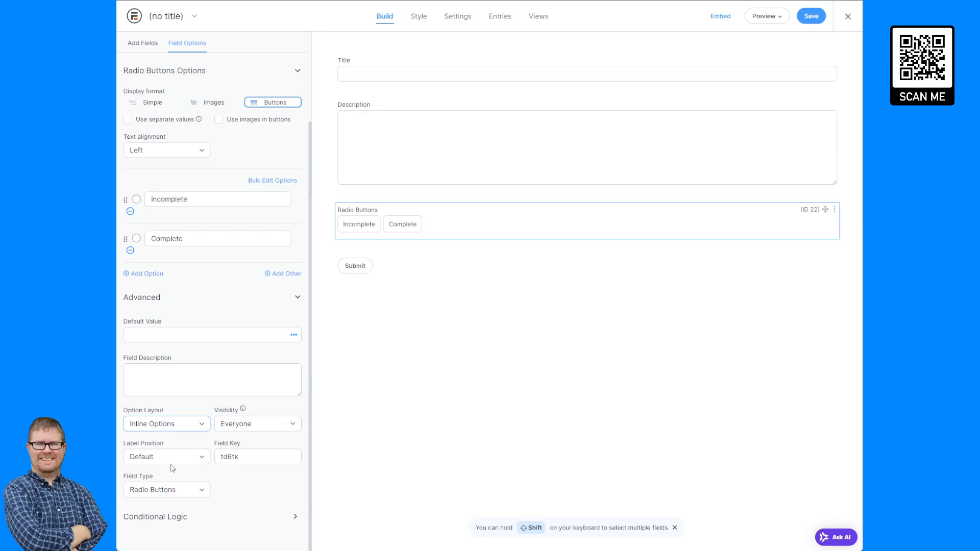
click(195, 407)
- Inspect the radio field's key td6tk, leaving it unchanged
scroll(255, 490, up, 3)
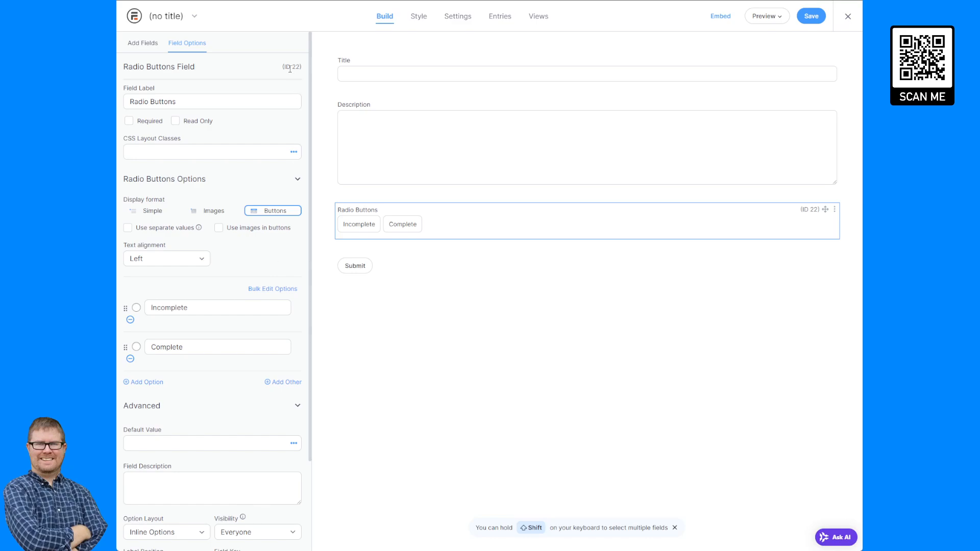
drag(284, 67, 302, 67)
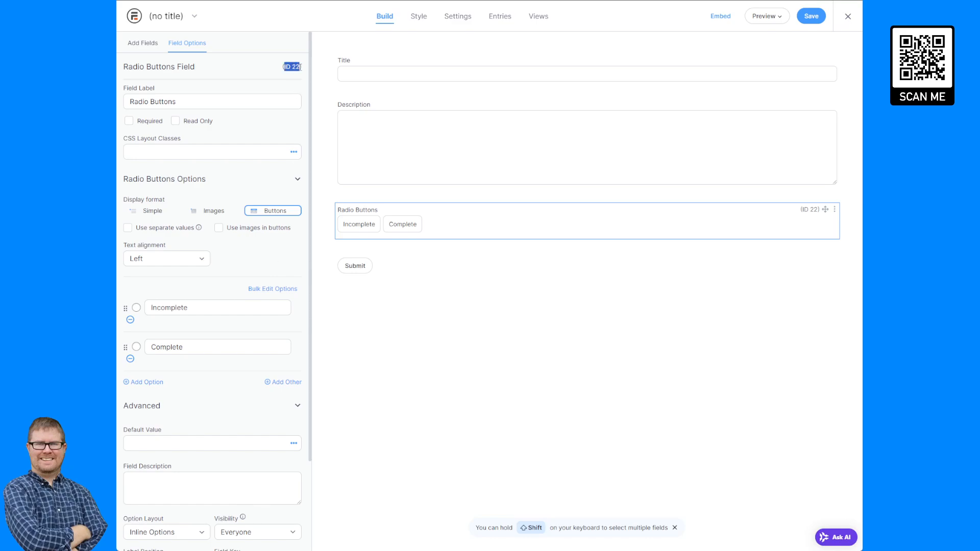
click(261, 70)
scroll(260, 381, down, 2)
click(244, 463)
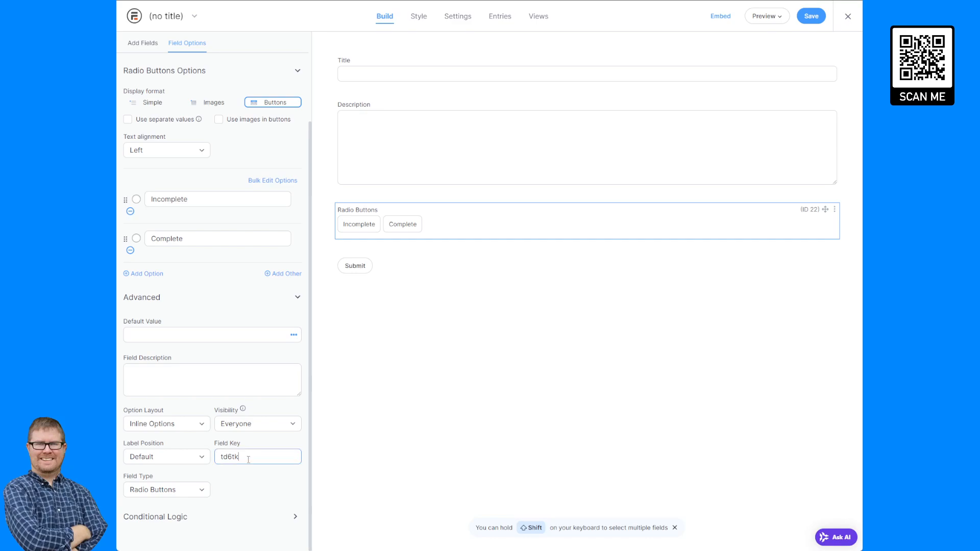
key(ctrl+a)
click(246, 482)
scroll(193, 232, up, 1)
scroll(193, 232, up, 3)
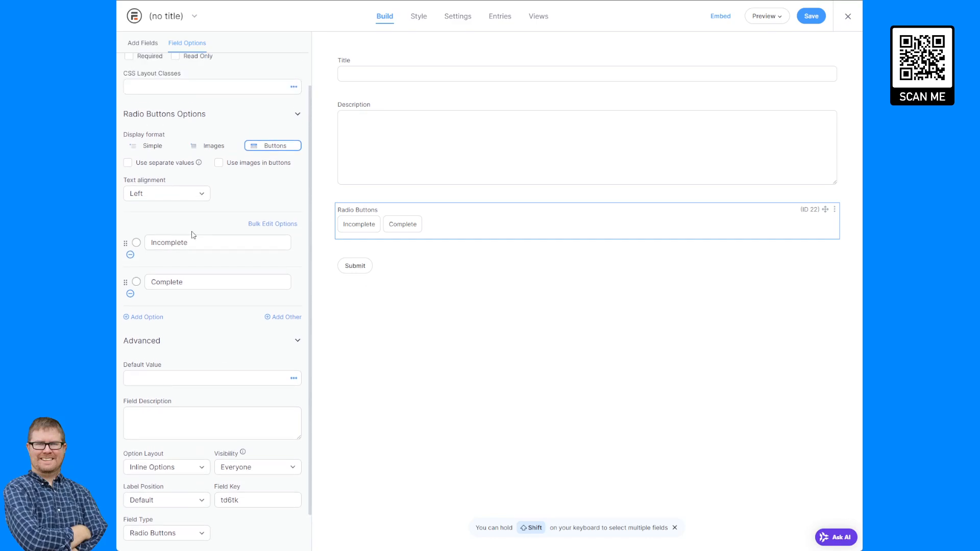
scroll(199, 226, down, 3)
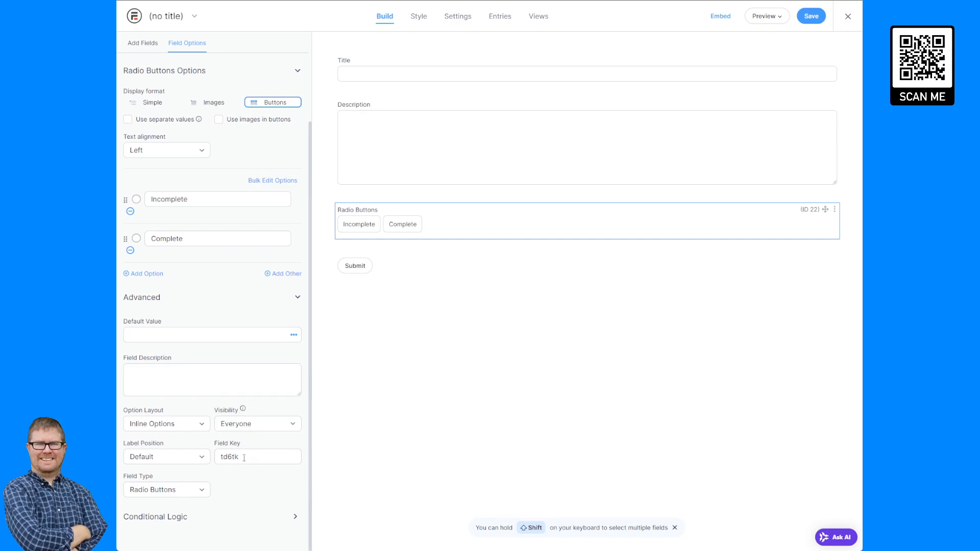
drag(240, 458, 218, 460)
click(421, 75)
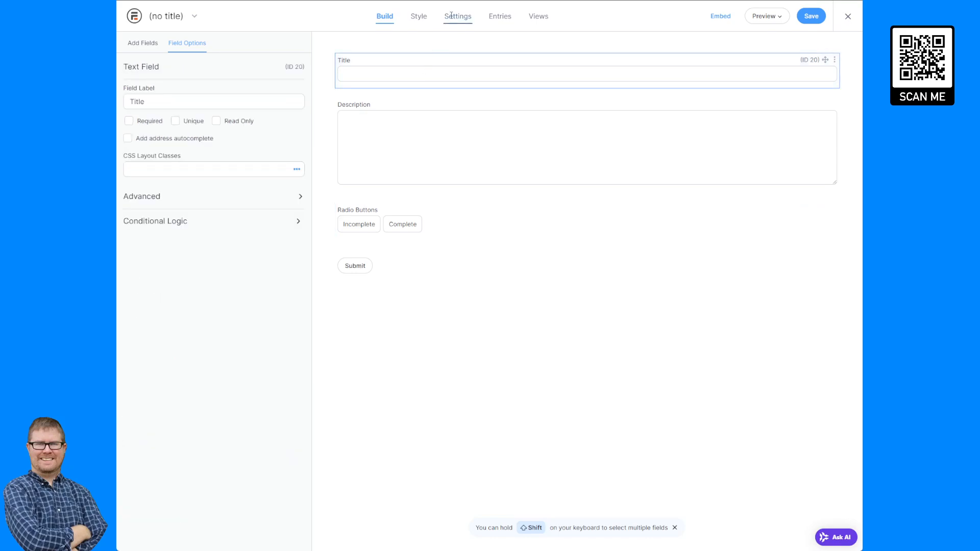
- Save the form with the name 'Task Form'
click(802, 18)
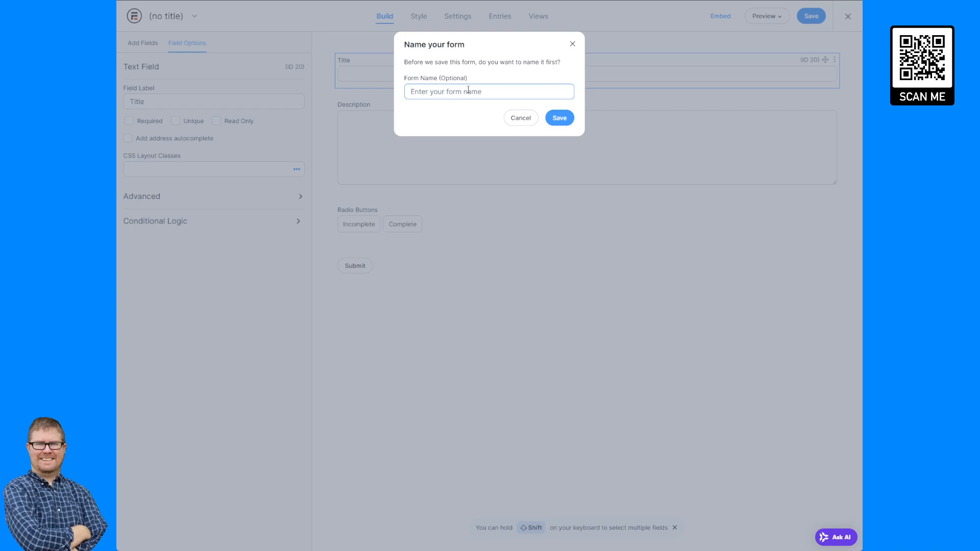
text(Task Form)
click(555, 118)
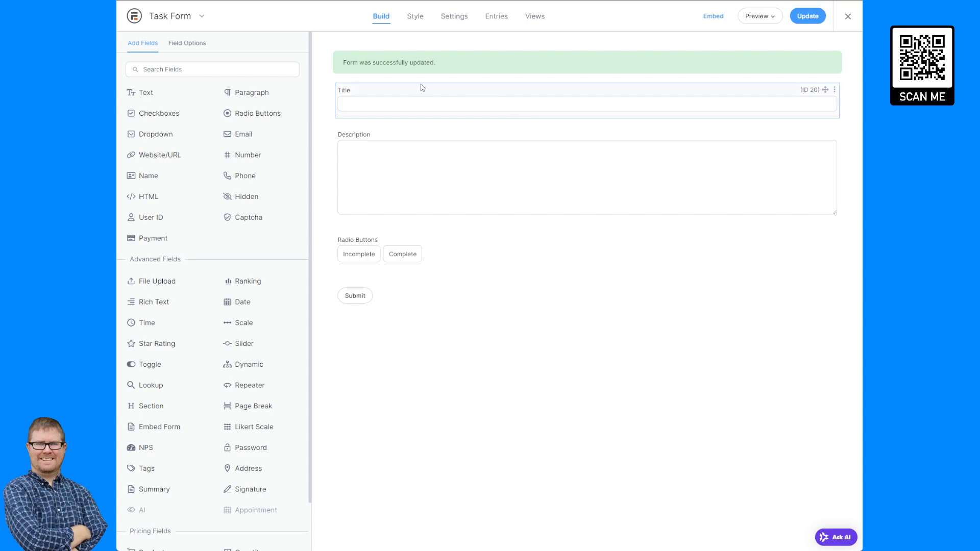
click(401, 97)
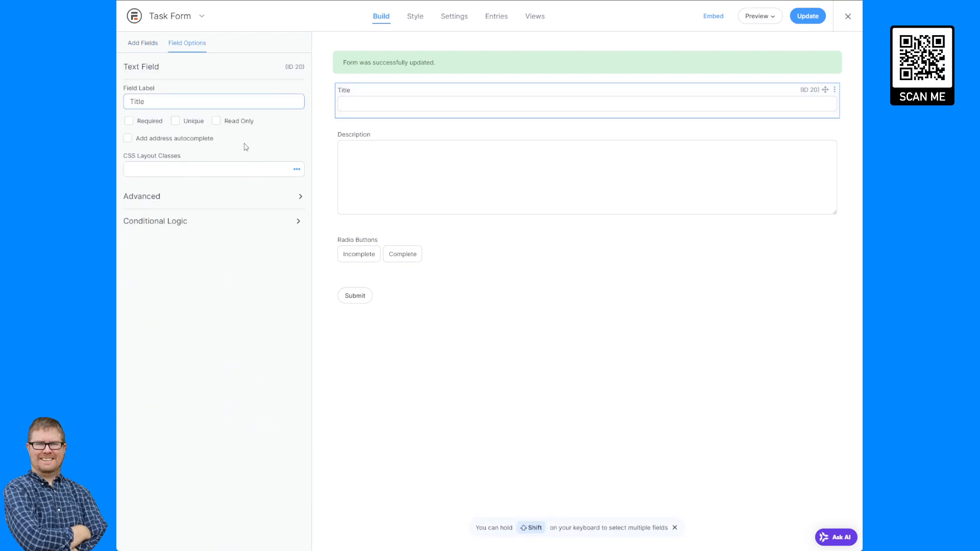
- Mark Title and Description as required, then expand Title's advanced settings
click(150, 122)
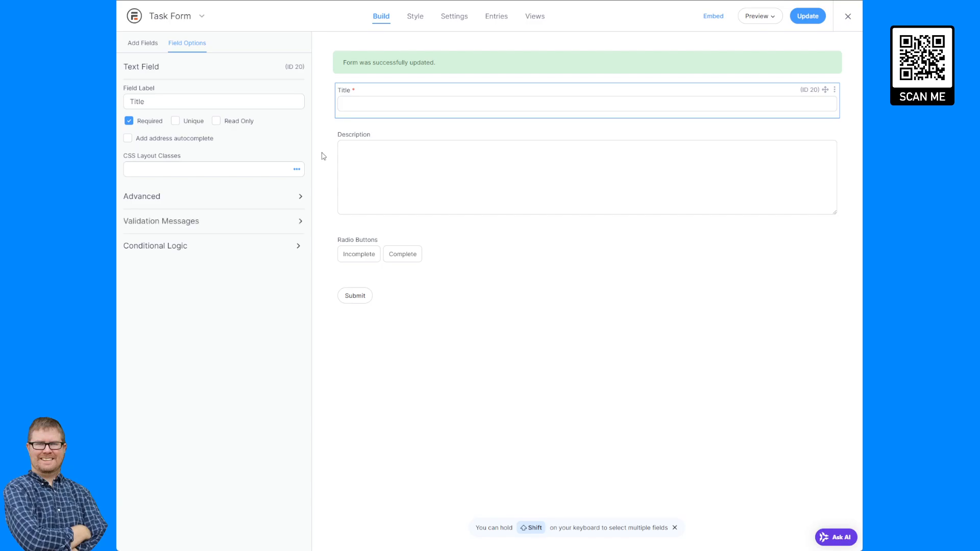
click(375, 157)
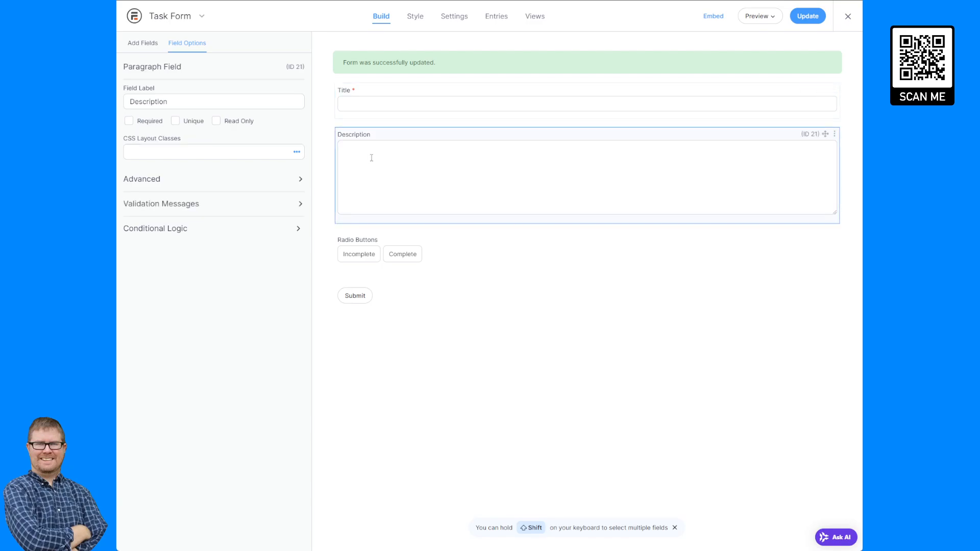
click(129, 121)
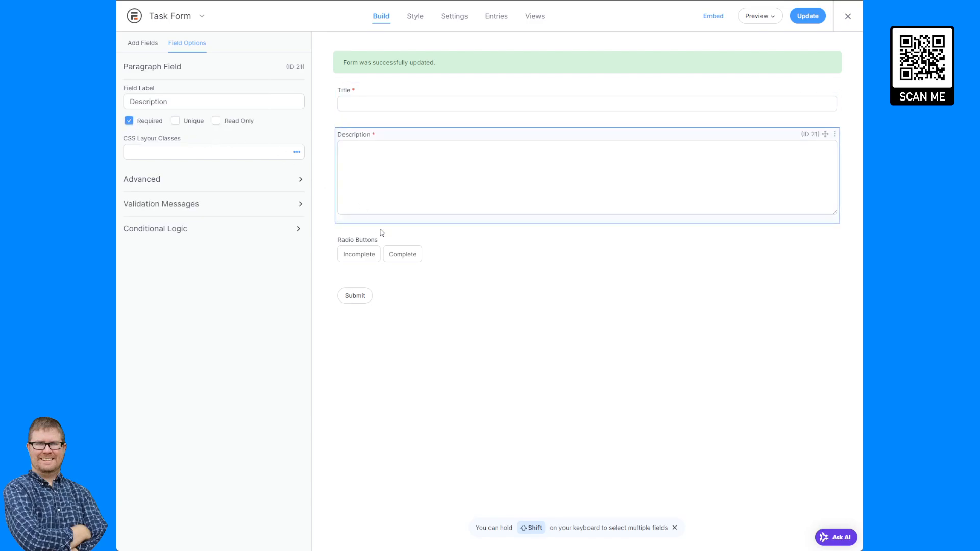
click(457, 262)
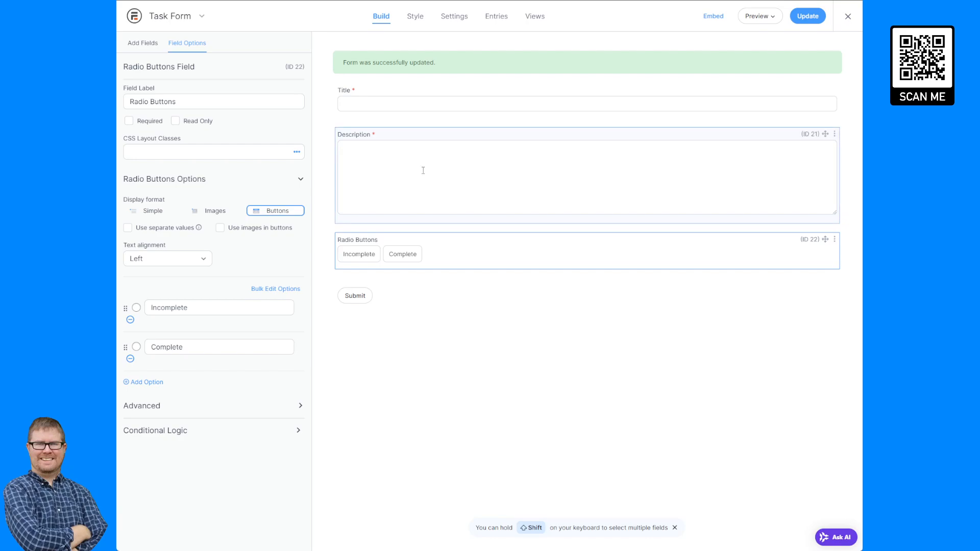
click(406, 107)
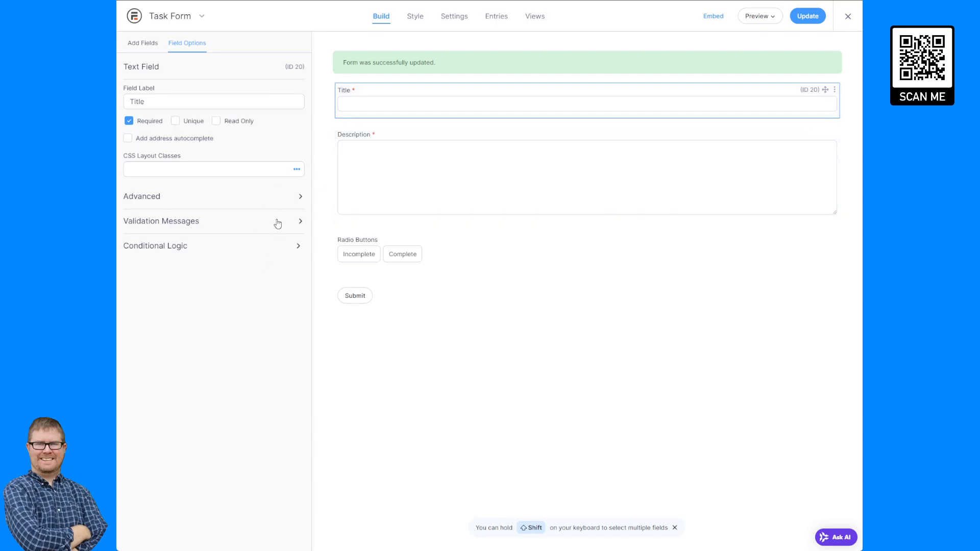
click(272, 195)
- Change the Title field's key to ab_task_title
scroll(240, 453, down, 1)
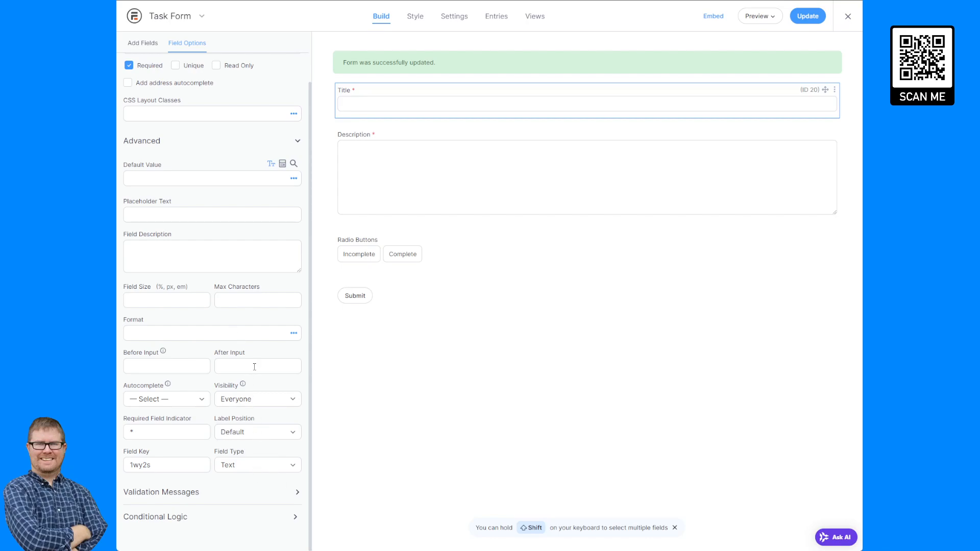
double_click(169, 468)
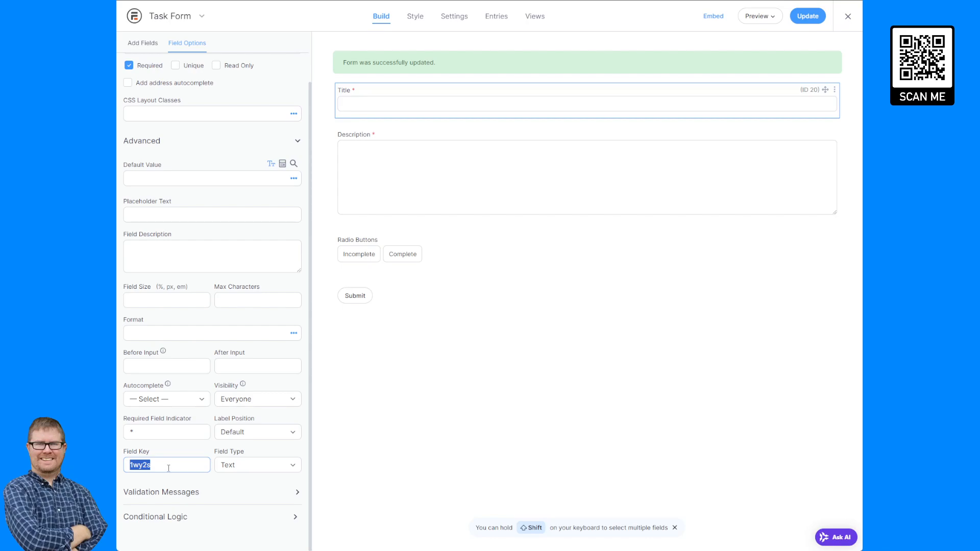
text(ab_task_title)
- Change the Description field's key to ab_task_desc
click(386, 147)
click(214, 178)
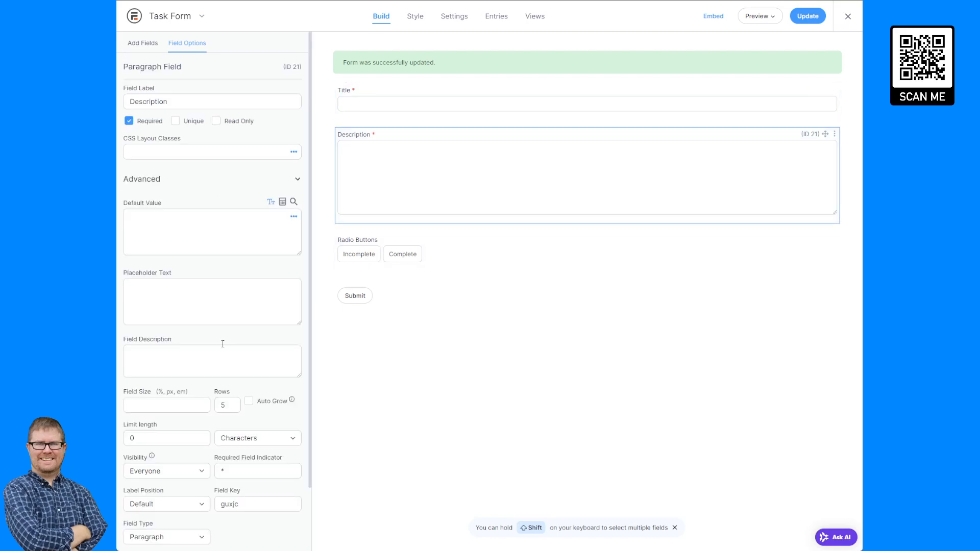
scroll(224, 430, down, 2)
double_click(224, 431)
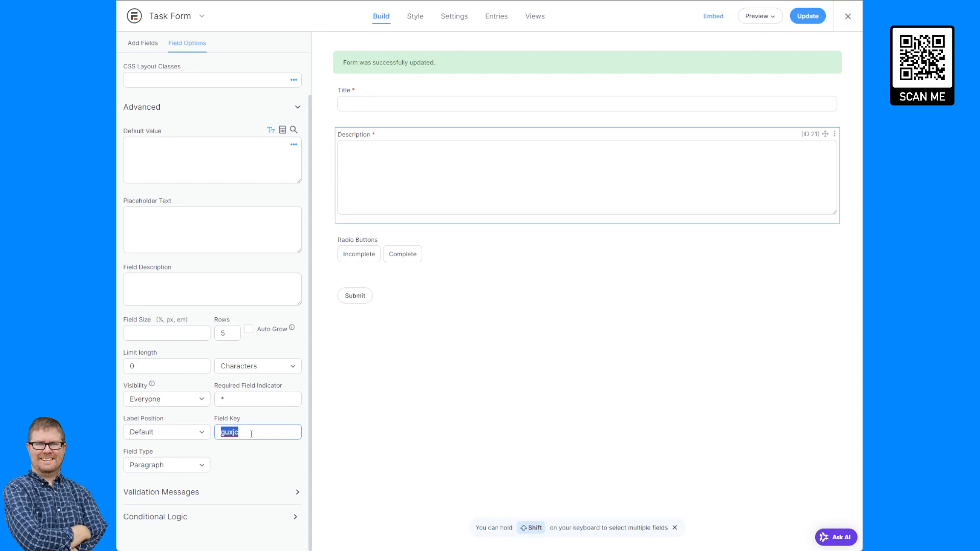
text(ab_d)
text(ask_)
text(desc)
- Relabel the Radio Buttons field as Status
click(471, 256)
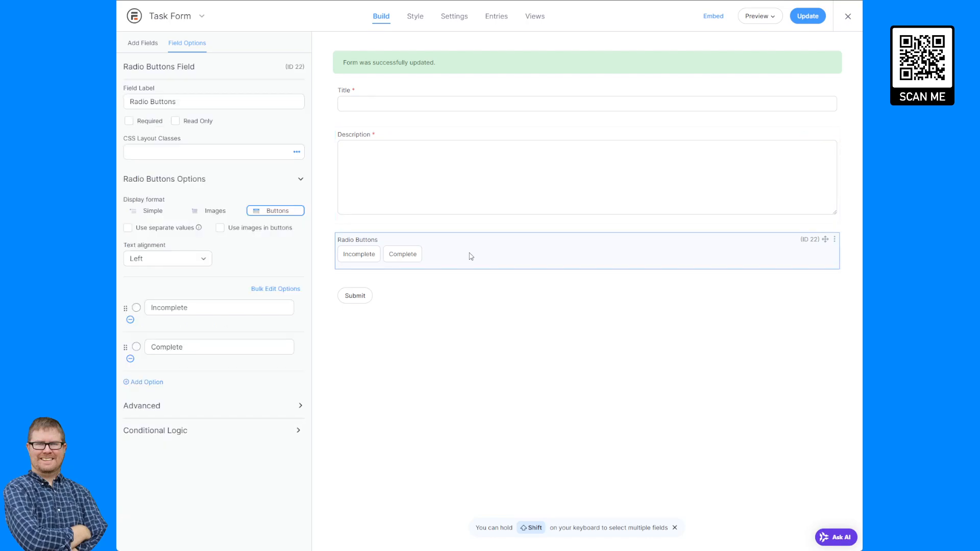
triple_click(197, 101)
text(Stata)
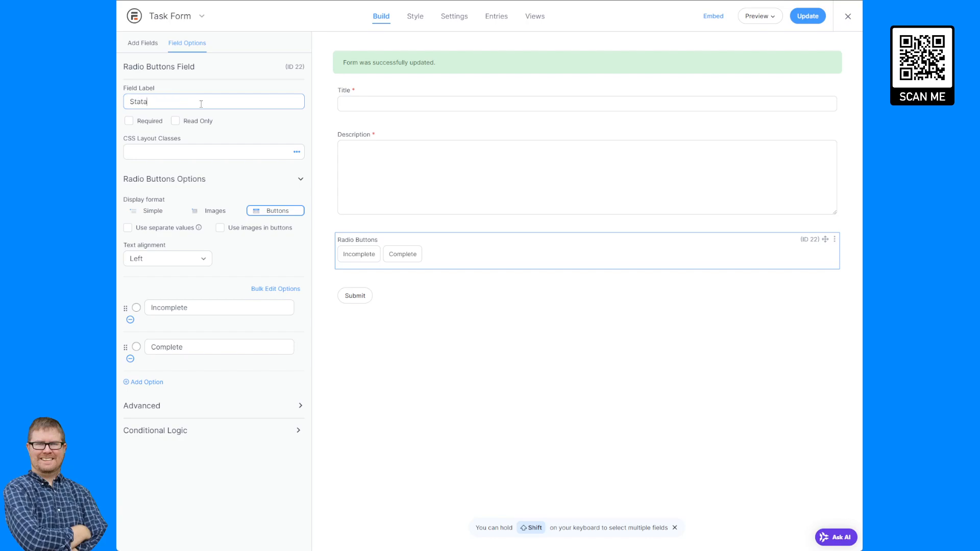
key(BackSpace)
text(us)
click(452, 260)
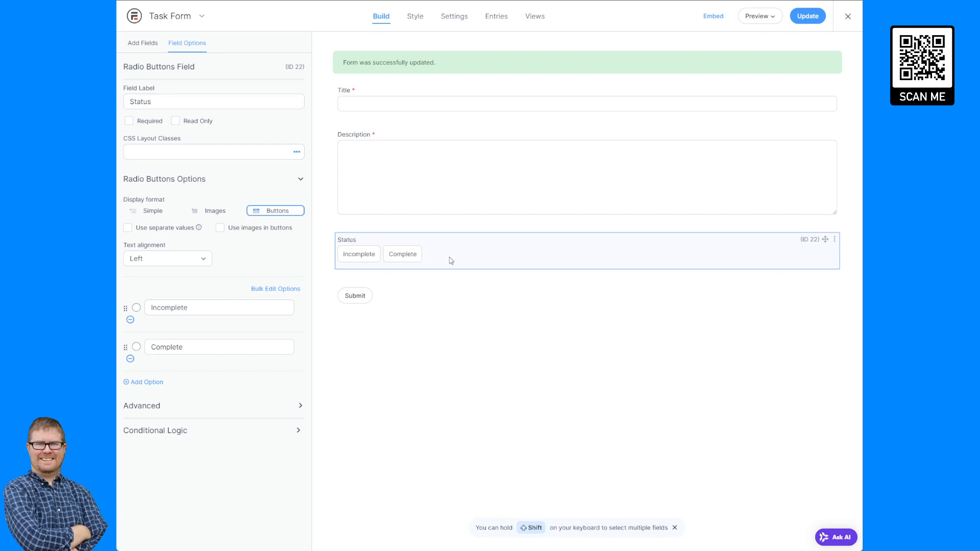
- Set the Status field's key to ab_task_status and update the form
click(207, 406)
scroll(250, 416, down, 2)
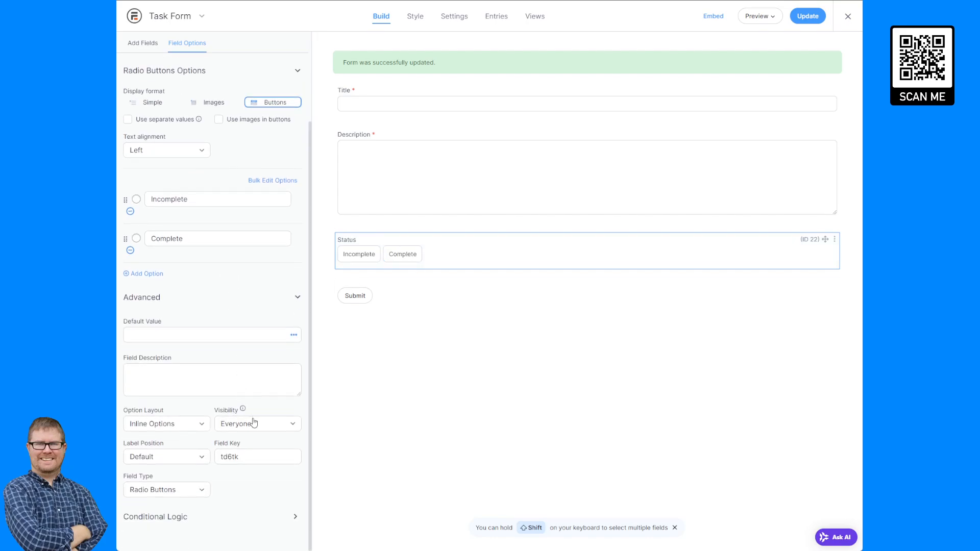
double_click(249, 462)
text(ab_task_)
text(status)
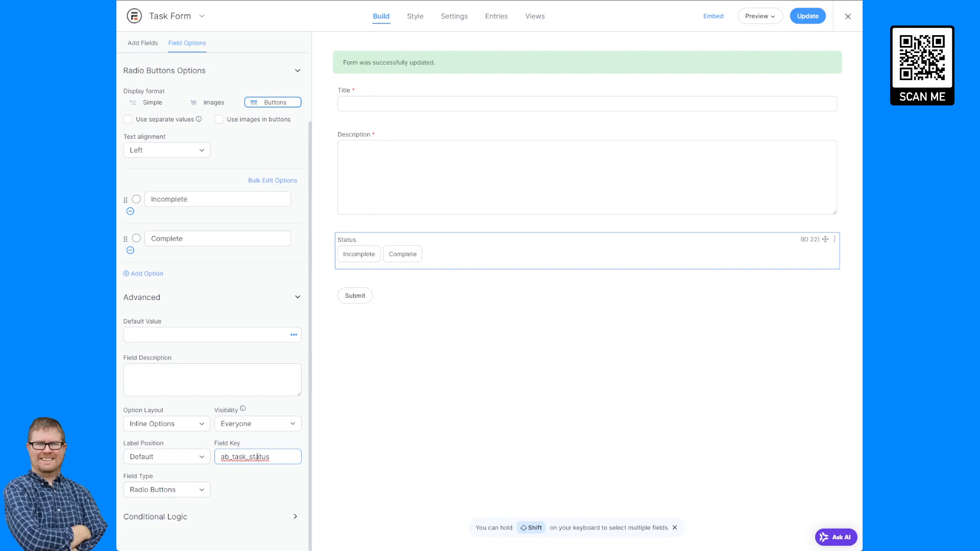
click(813, 15)
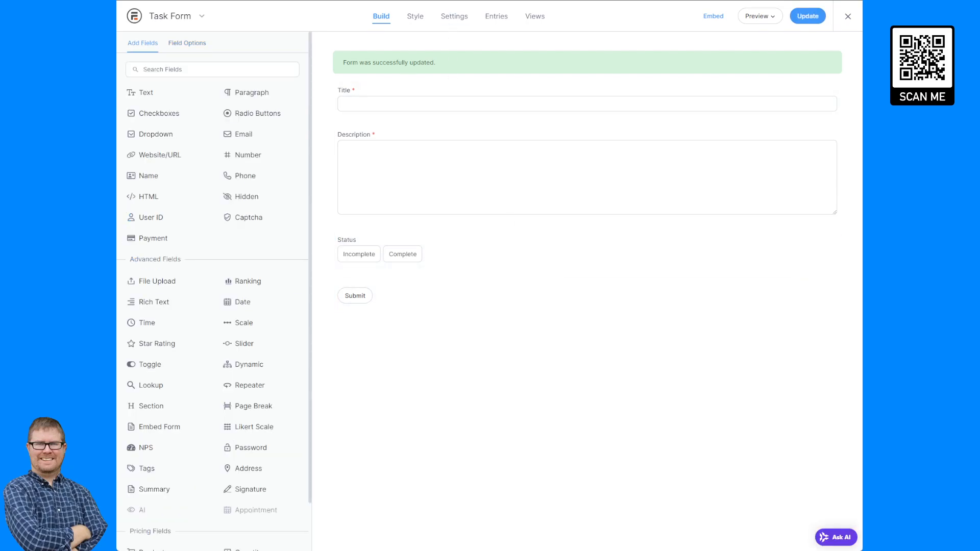
- In General settings, keep storing entries and enable 'Submit this form with AJAX'
click(449, 24)
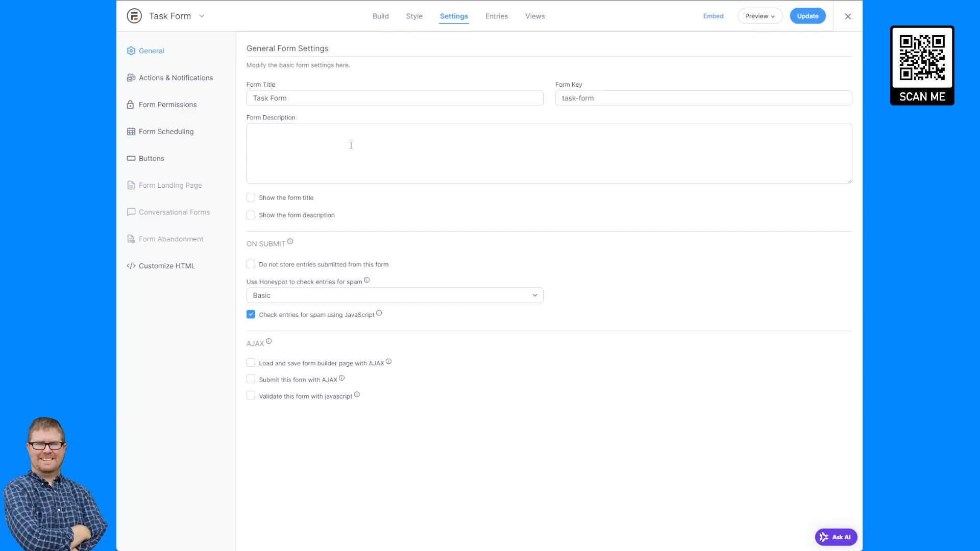
click(325, 266)
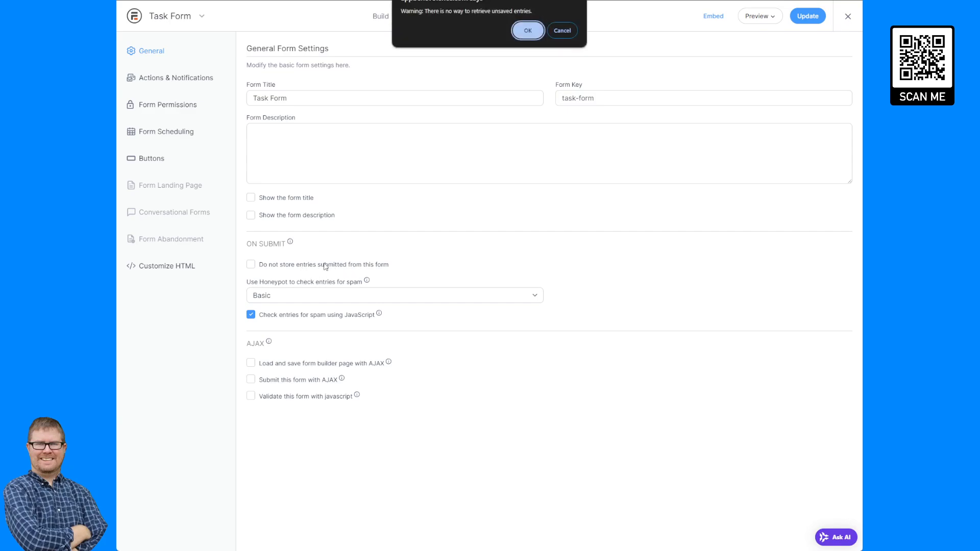
click(562, 31)
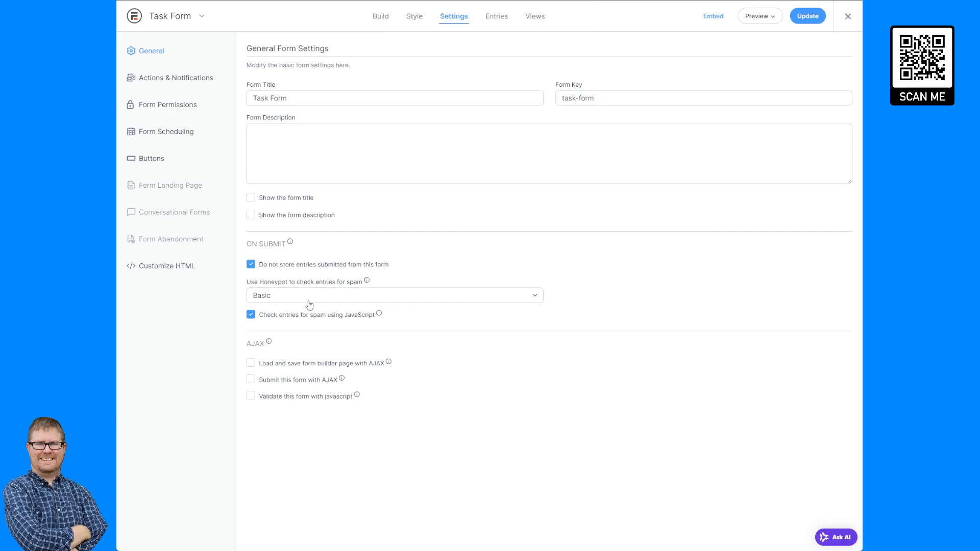
click(290, 268)
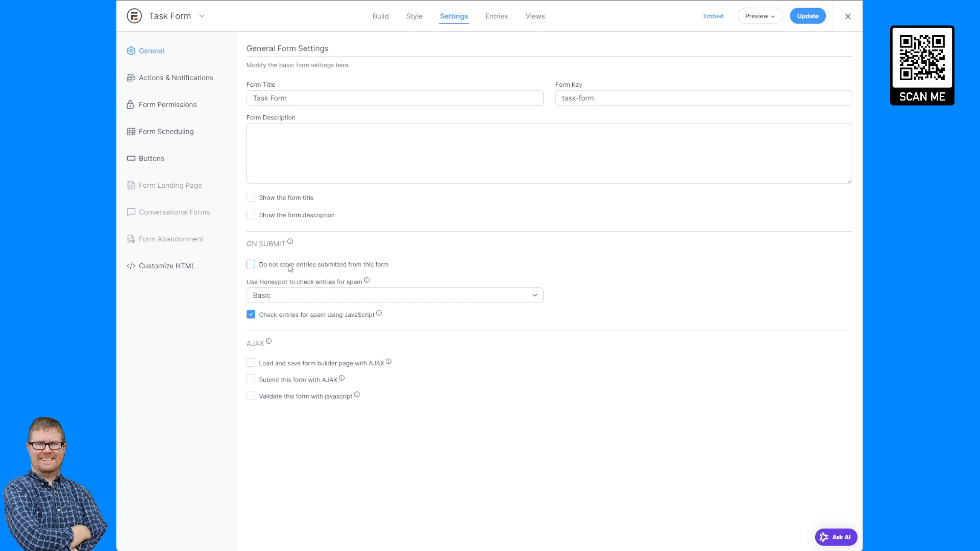
click(286, 381)
- Expand the Confirmation action under Actions & Notifications and place the cursor in its message
click(186, 82)
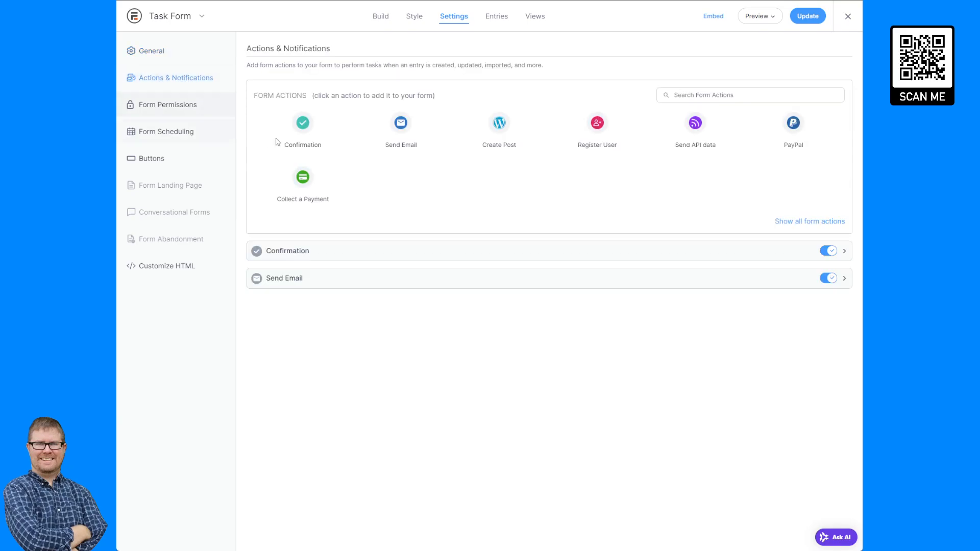
click(316, 254)
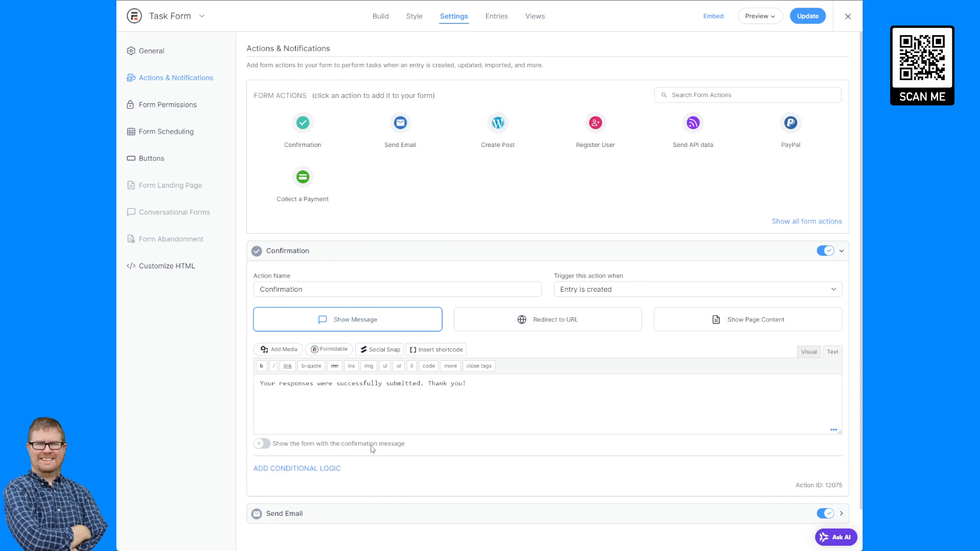
click(499, 388)
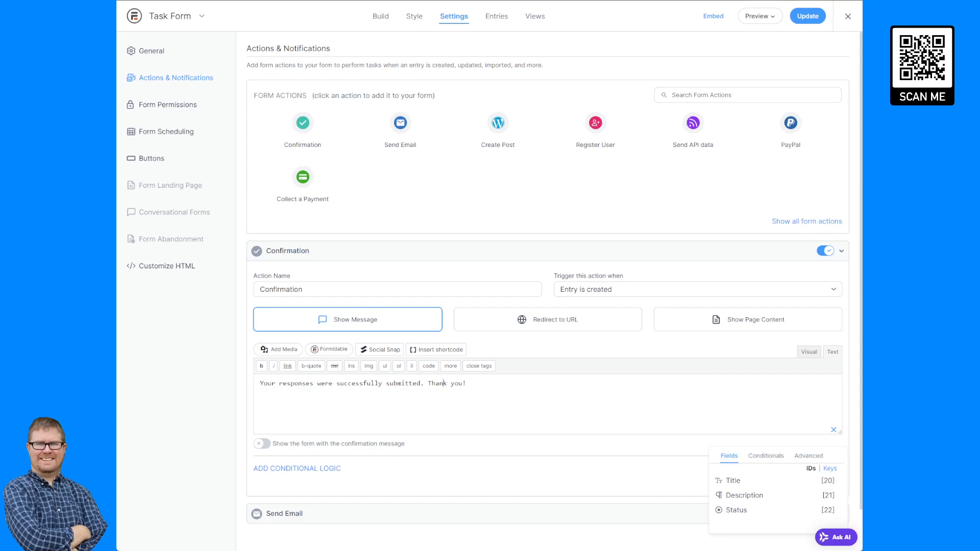
click(499, 398)
- Paste the jQuery redirect script over the confirmation message and enlarge the editor
key(ctrl+a)
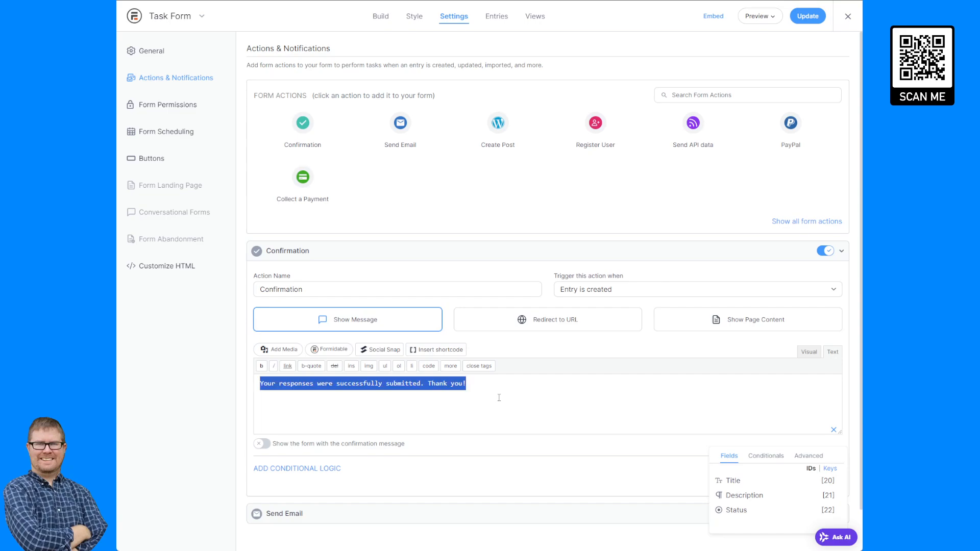
key(ctrl+v)
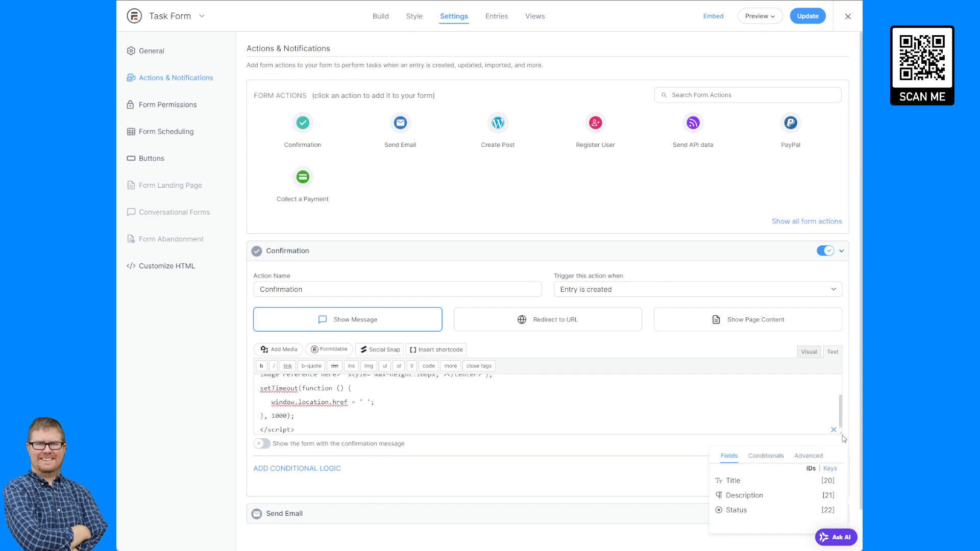
drag(840, 434, 838, 487)
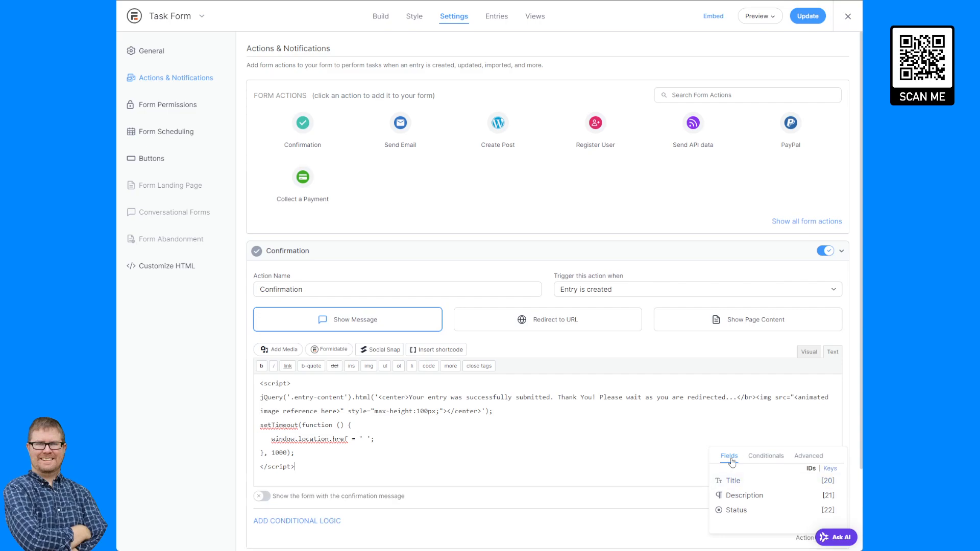
drag(344, 397, 294, 398)
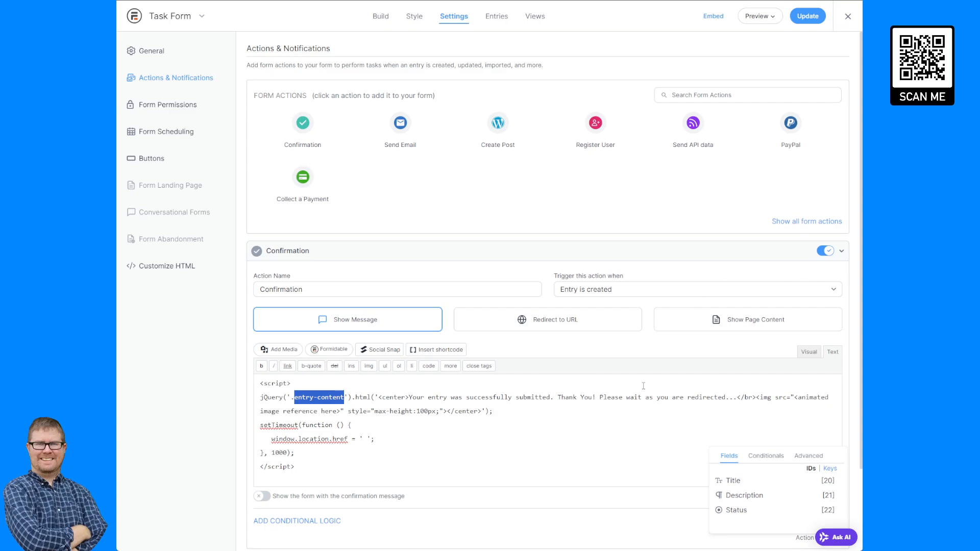
click(312, 397)
drag(295, 399, 345, 398)
click(418, 409)
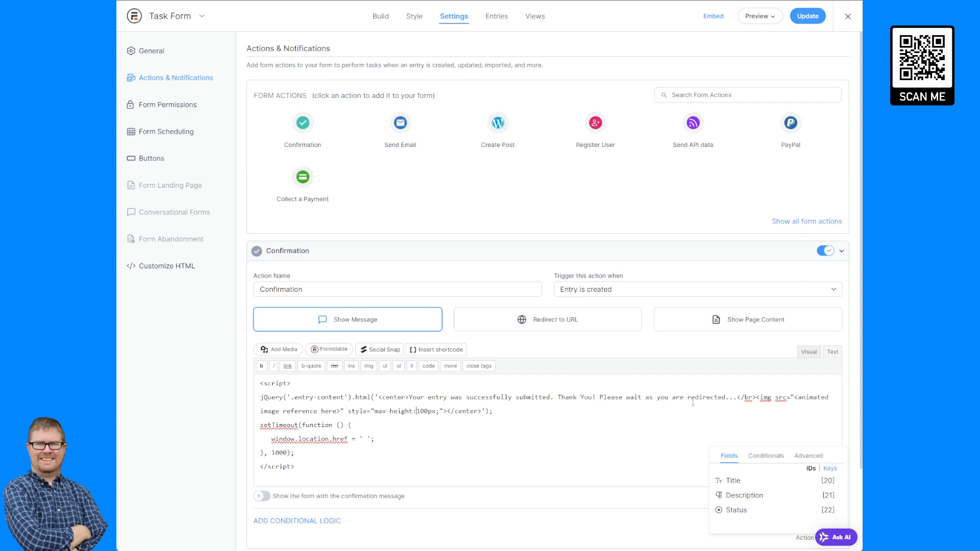
click(734, 397)
- Copy the file URL of the loading-1.gif gears image from the Media Library
click(136, 17)
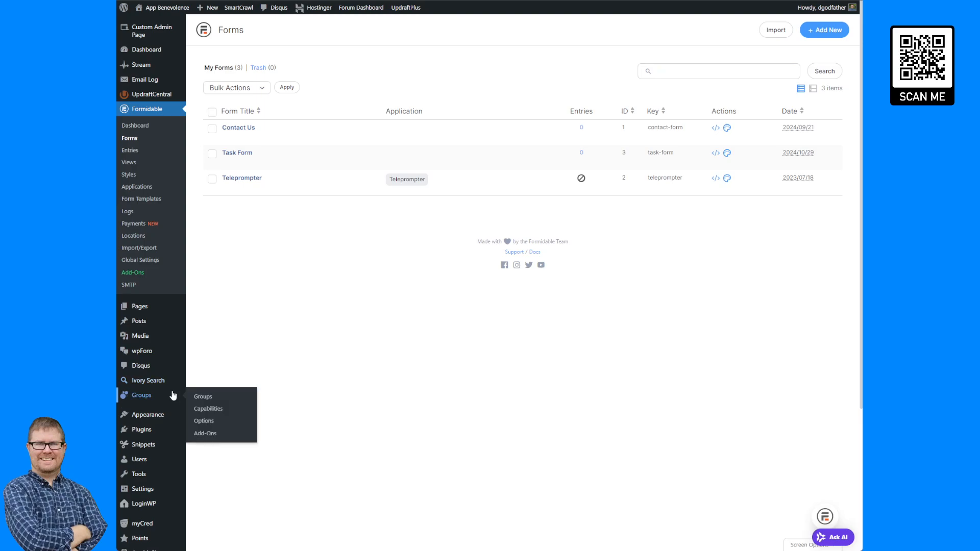
mouse_move(148, 336)
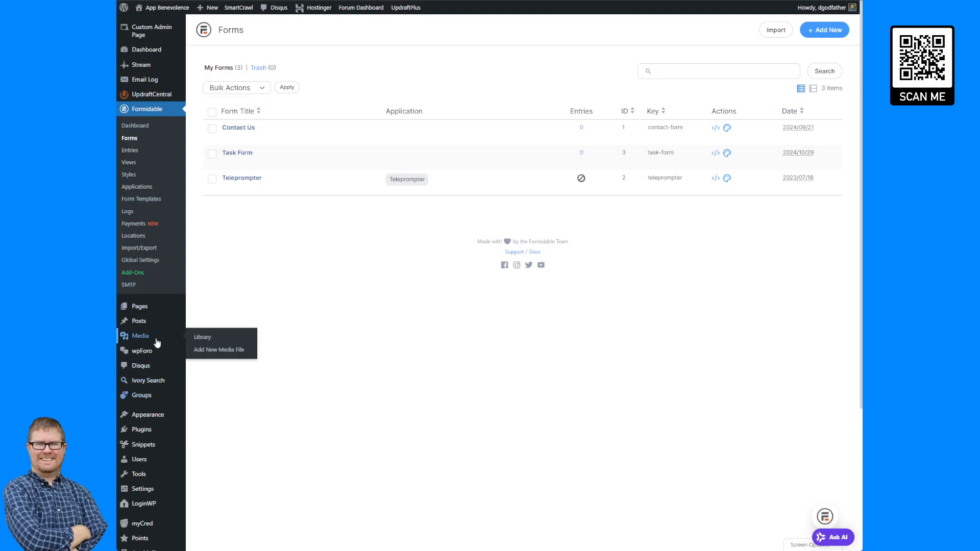
click(221, 339)
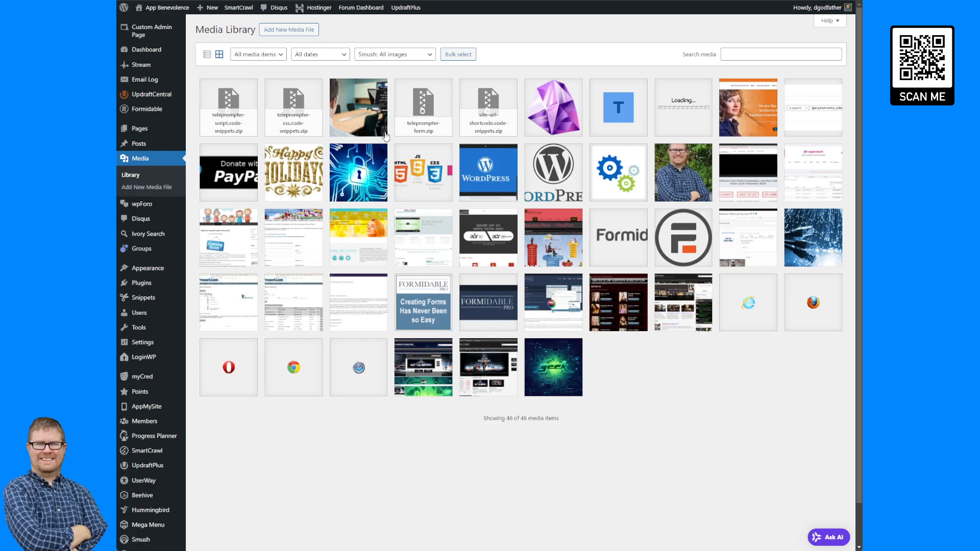
click(618, 174)
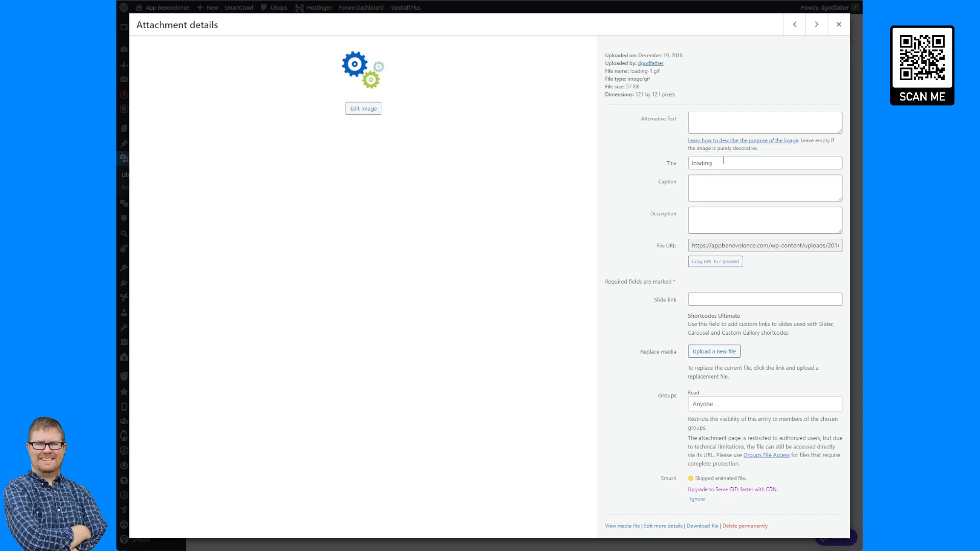
click(719, 261)
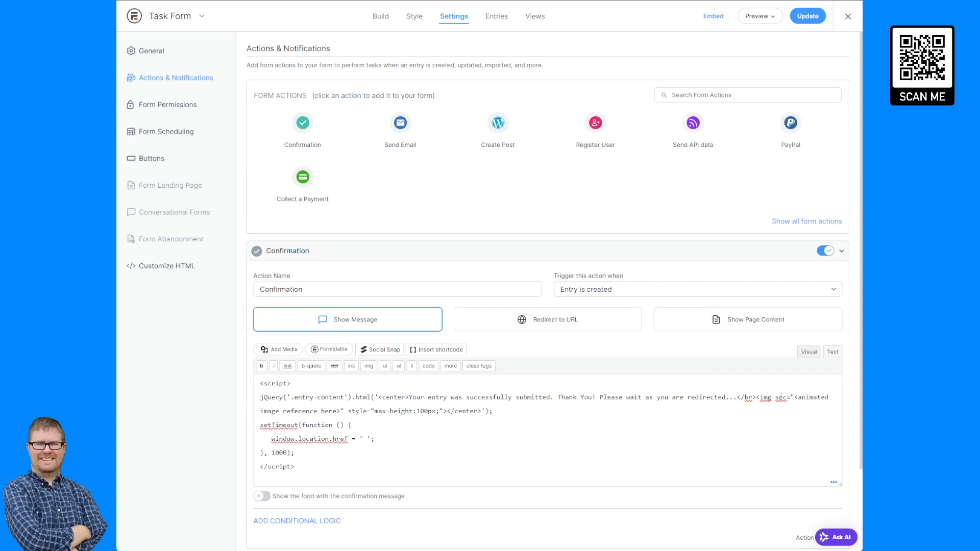
- Paste the loading-1.gif URL into the img src and replace its site address with [siteurl]
drag(795, 397, 341, 412)
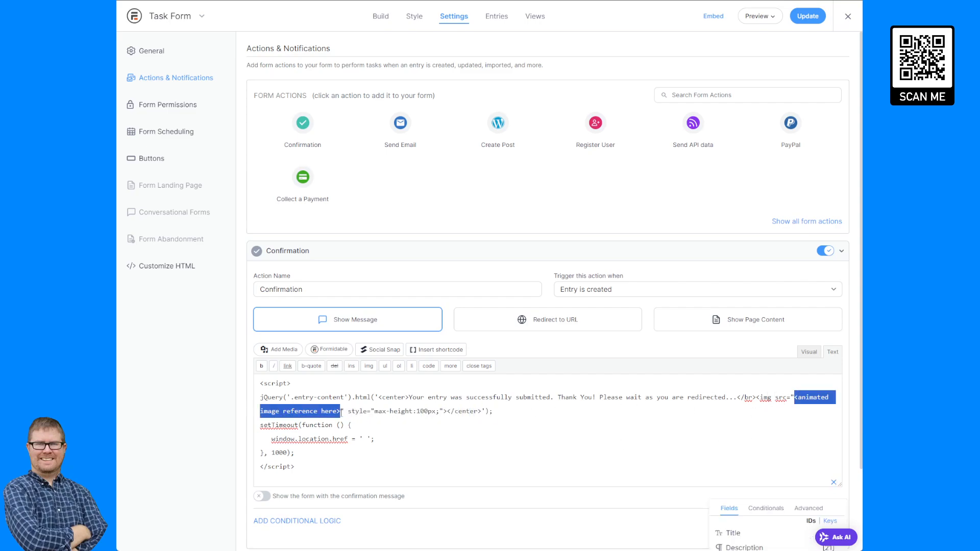
key(ctrl+v)
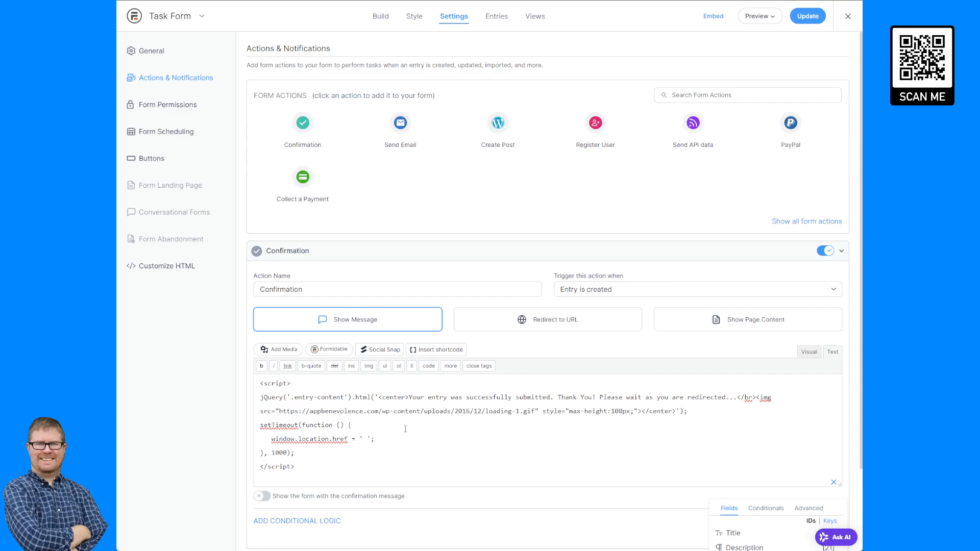
drag(279, 412, 381, 414)
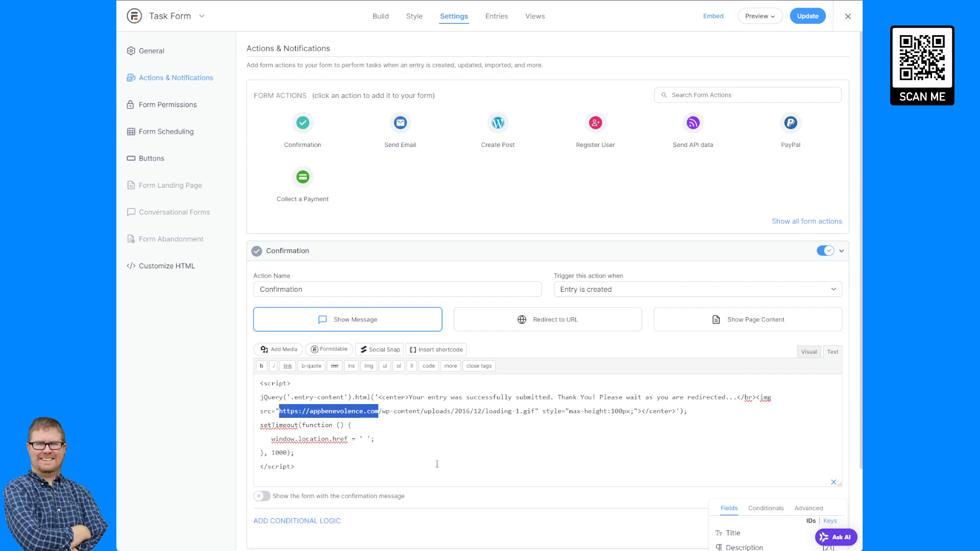
key(BackSpace)
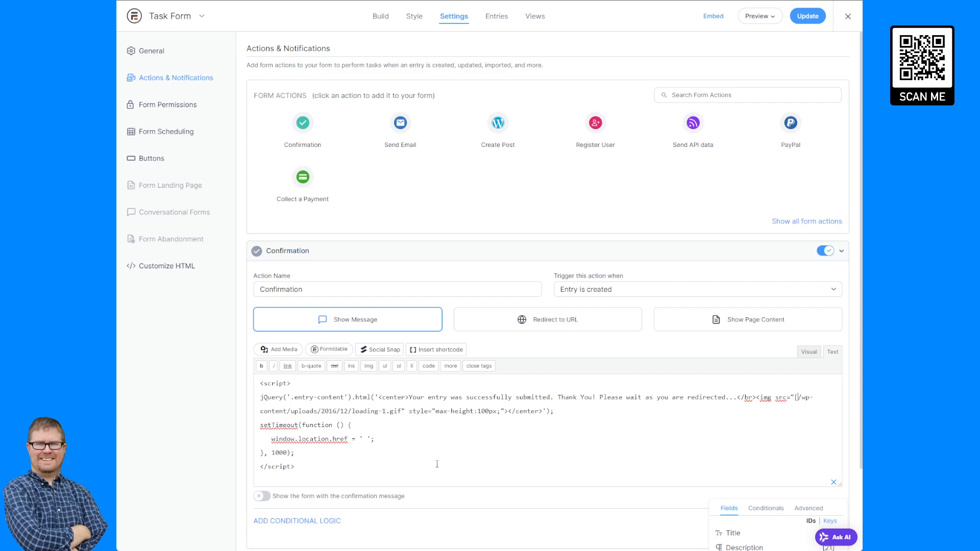
text([siteurl]])
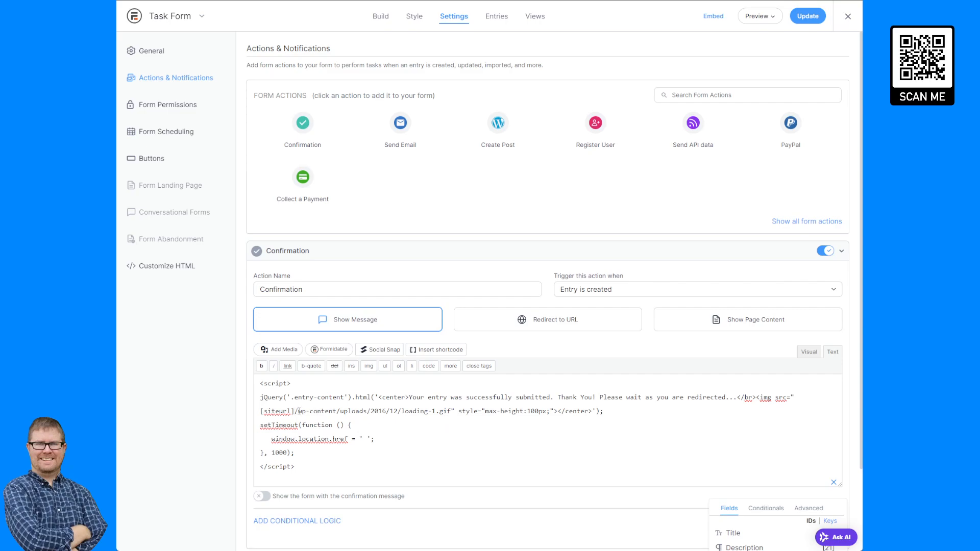
- Check the image's uploads path and its max-height 100px style in the script
mouse_move(298, 411)
mouse_down()
mouse_move(402, 411)
mouse_move(295, 411)
mouse_up()
click(405, 411)
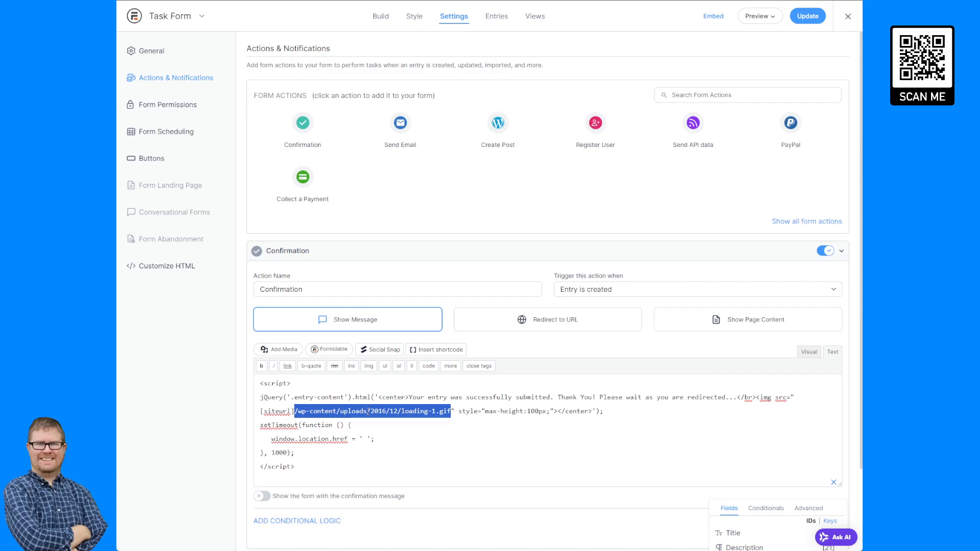
click(428, 412)
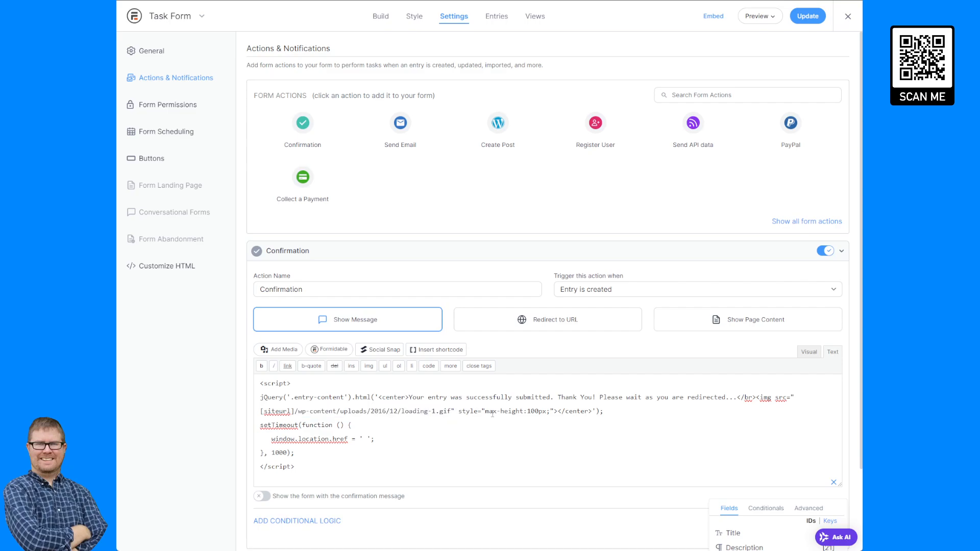
drag(479, 413, 529, 411)
click(546, 412)
scroll(381, 420, down, 2)
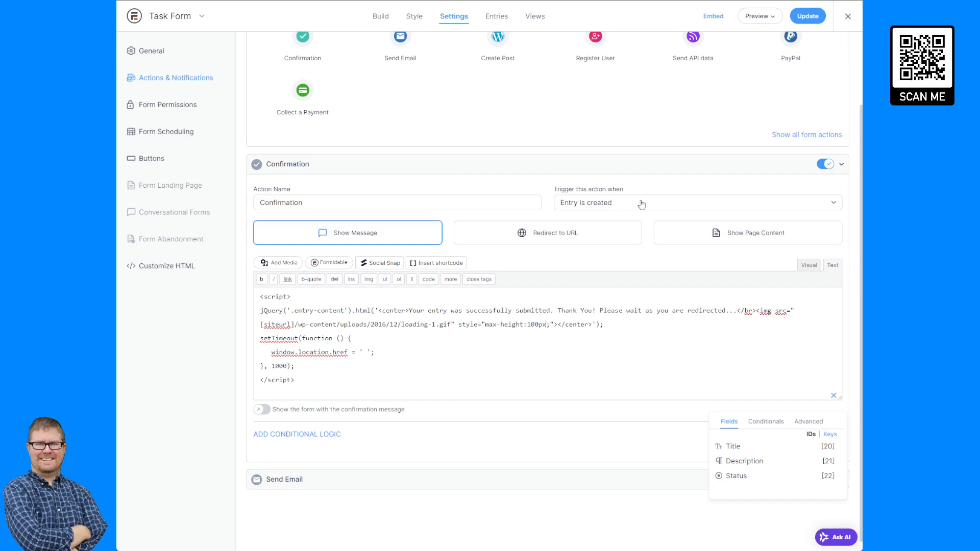
- Rename the confirmation action to 'Confirmation Submitted'
click(336, 205)
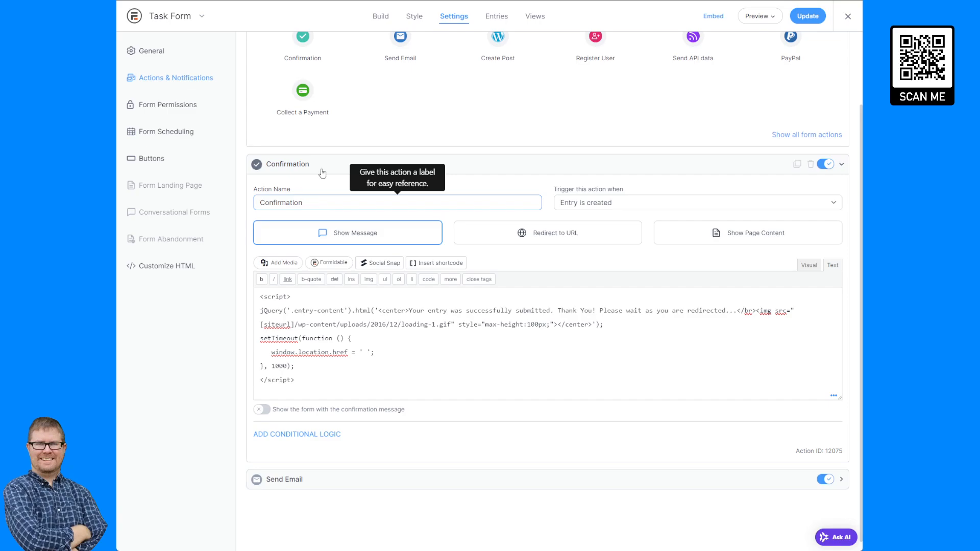
click(323, 217)
click(332, 204)
text(Submitted)
- Make the action also trigger when an entry is updated
click(657, 210)
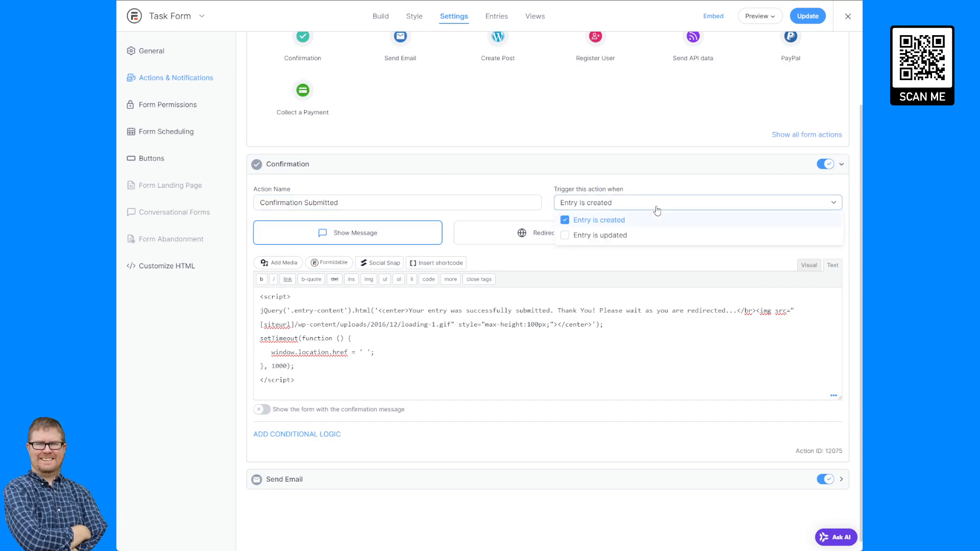
click(601, 236)
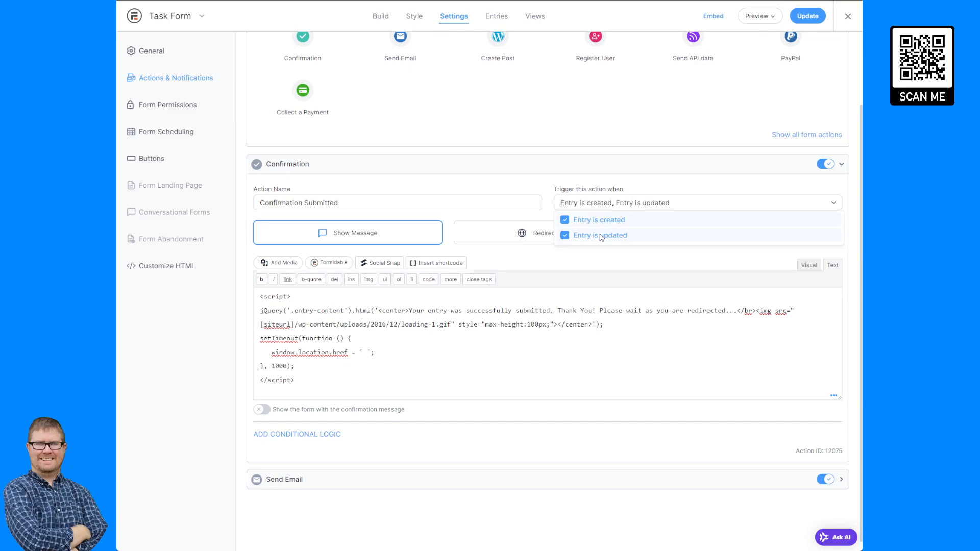
click(644, 207)
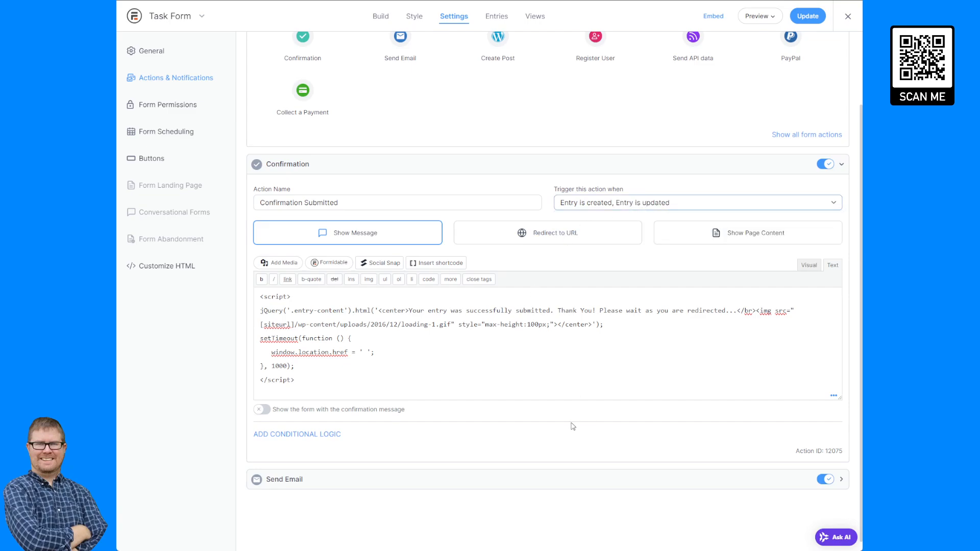
- Switch off the Send Email action and save the form settings
click(826, 480)
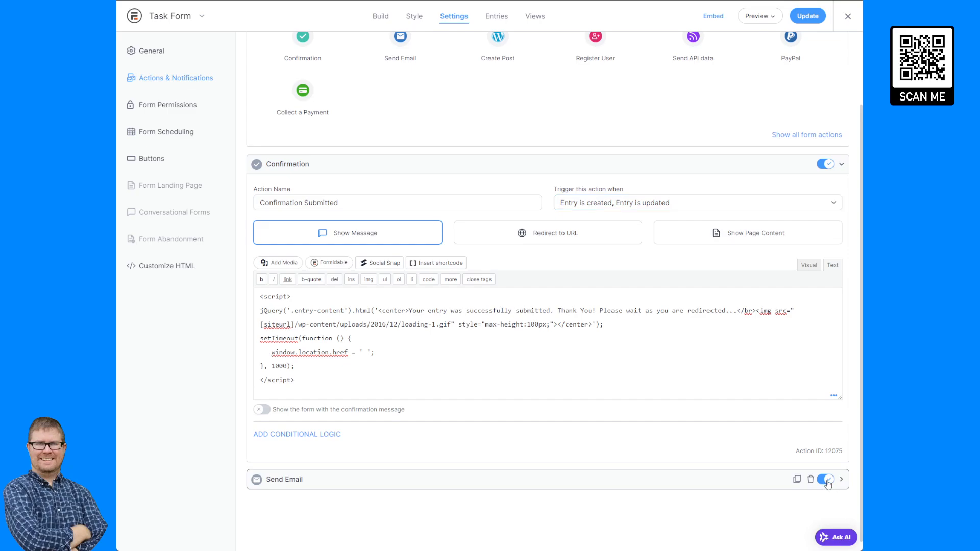
click(766, 168)
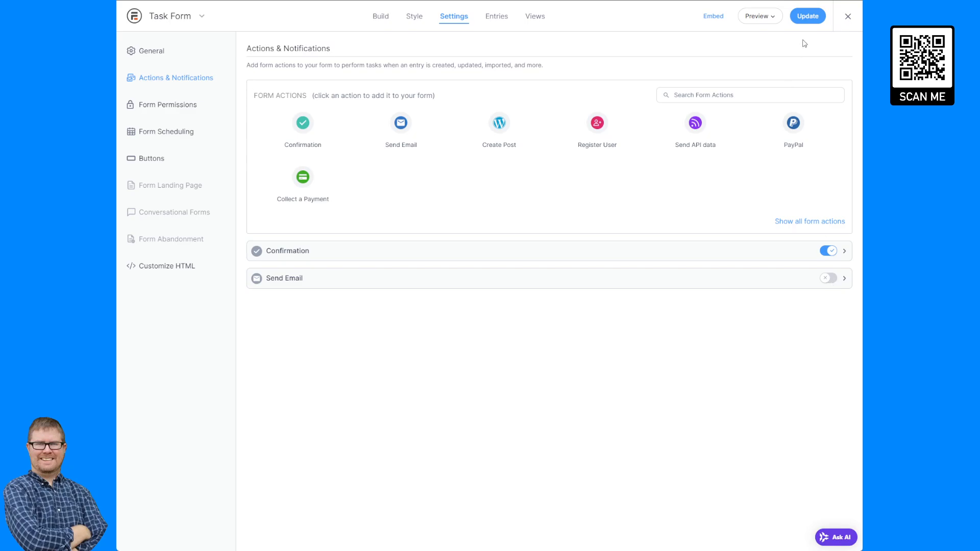
click(807, 16)
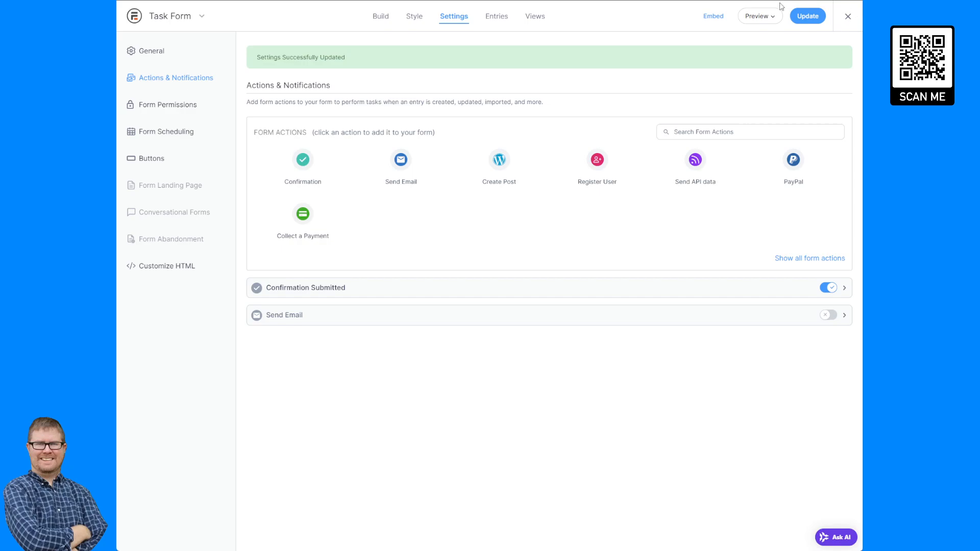
click(748, 18)
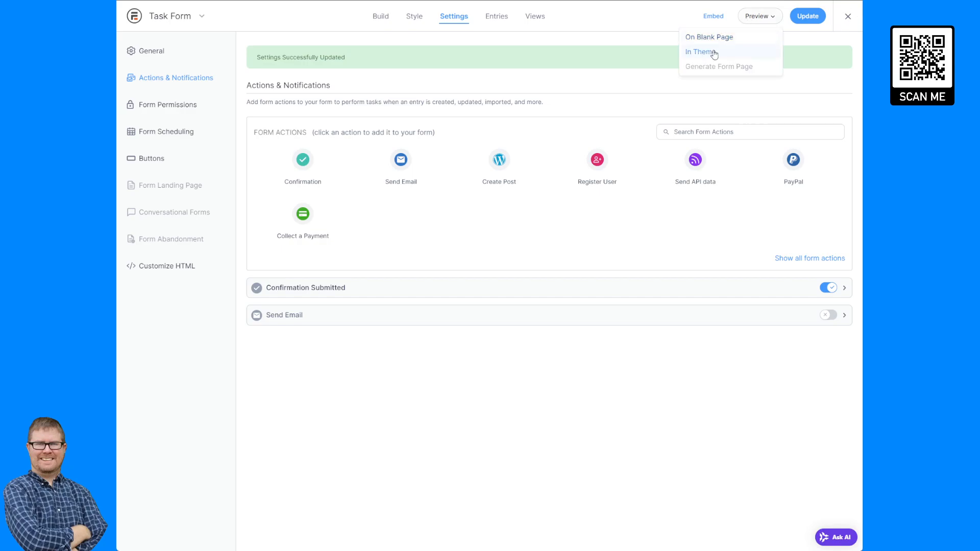
click(710, 52)
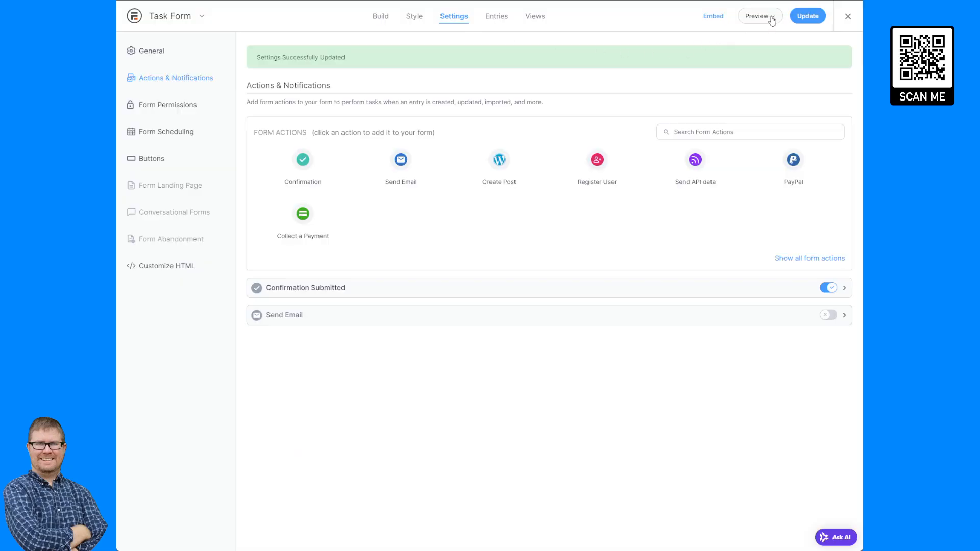
click(768, 18)
click(741, 38)
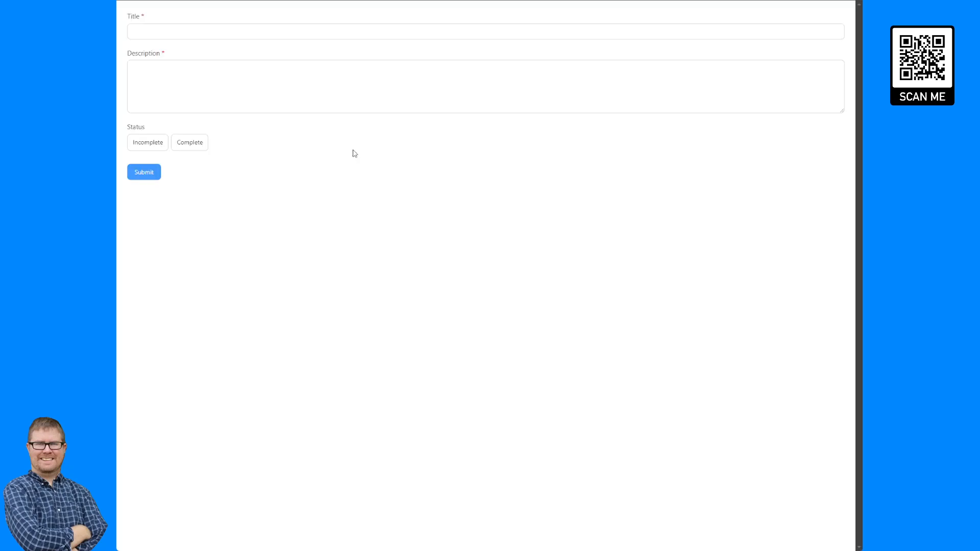
click(219, 33)
text(sf)
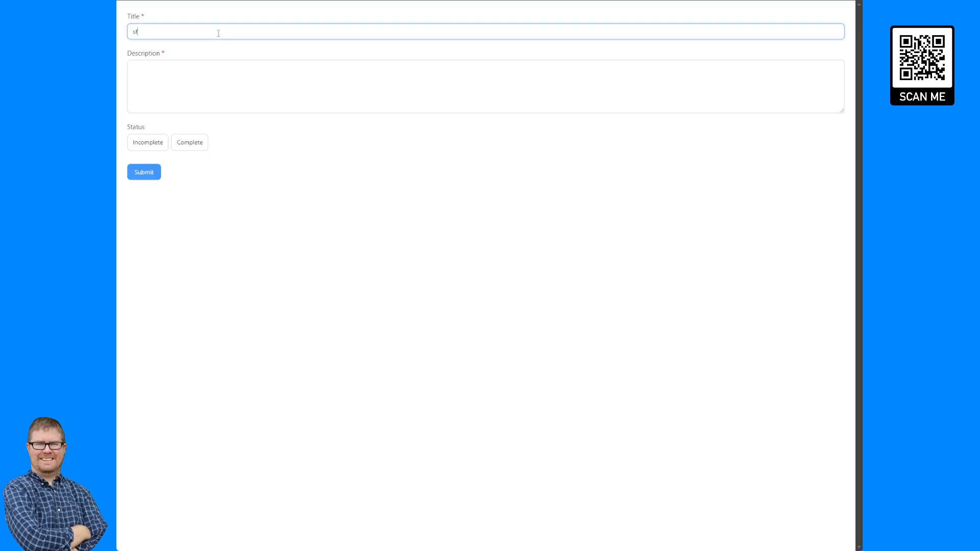
text(dsfsdf)
double_click(143, 34)
key(BackSpace)
click(194, 75)
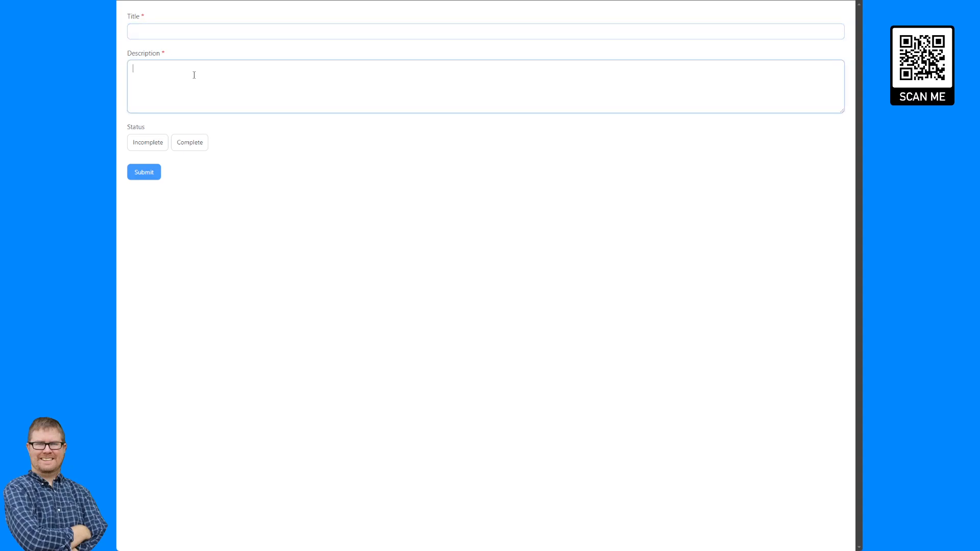
text(dfsafdsafdsafs)
double_click(134, 68)
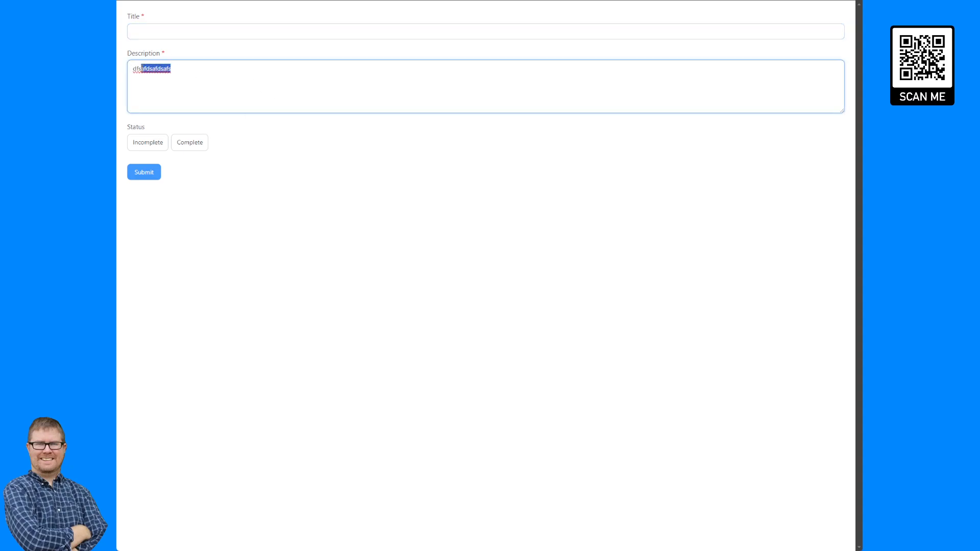
key(BackSpace)
click(153, 149)
click(186, 145)
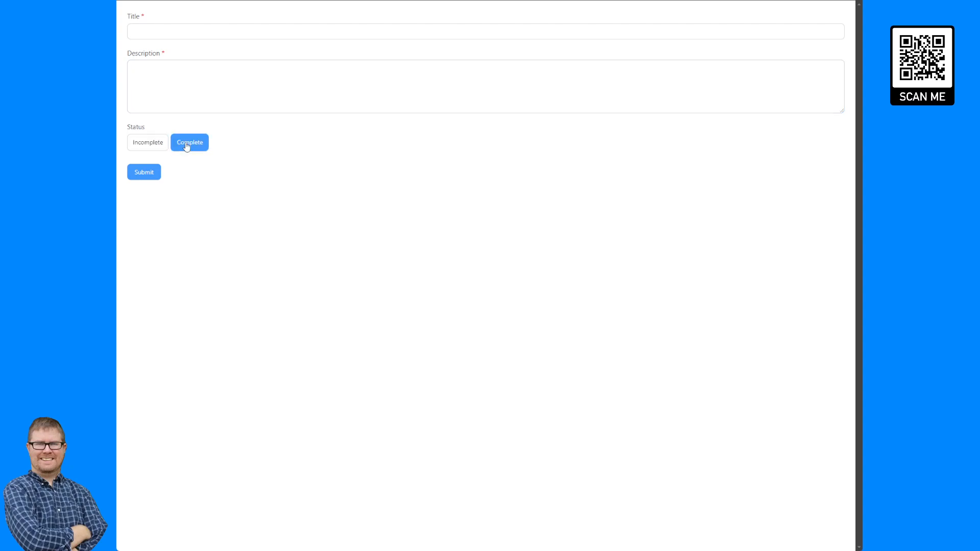
click(150, 146)
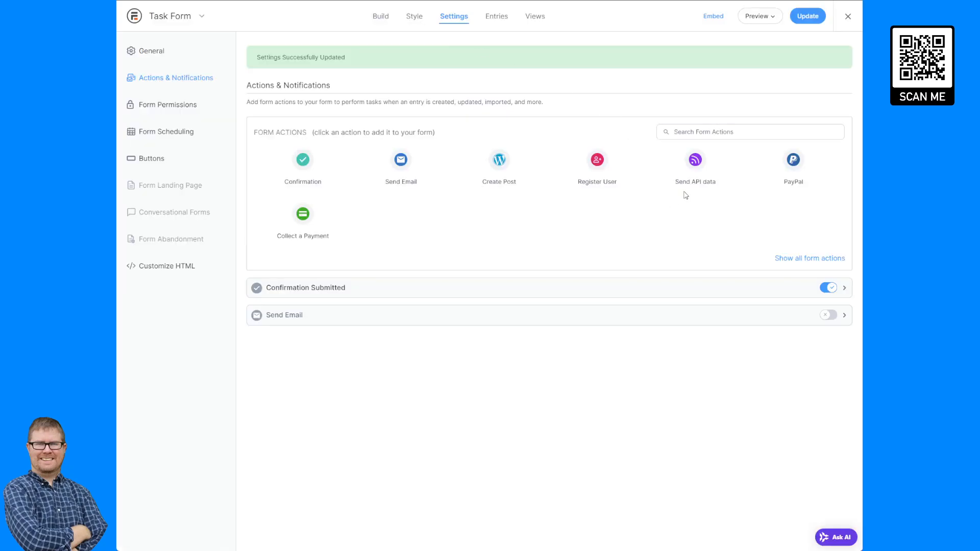
- Embed Task Form on a new page named 'Task Management'
click(713, 16)
click(454, 116)
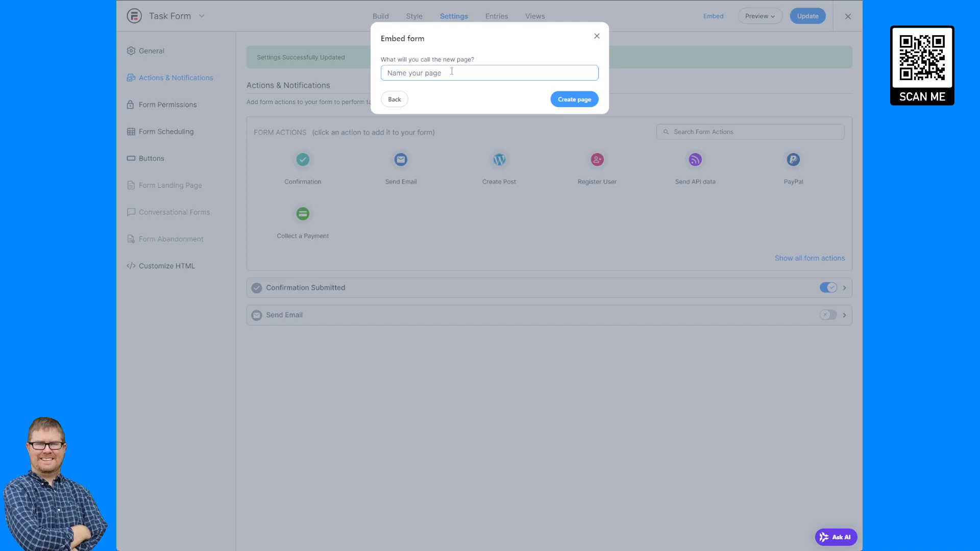
text(Task Management)
- Create and publish the Task Management page, then view it live
click(581, 99)
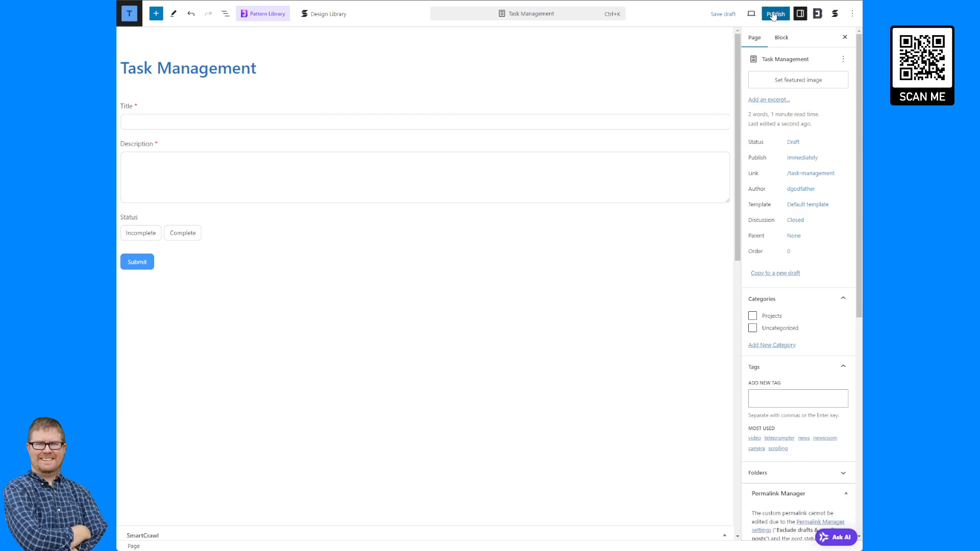
click(774, 16)
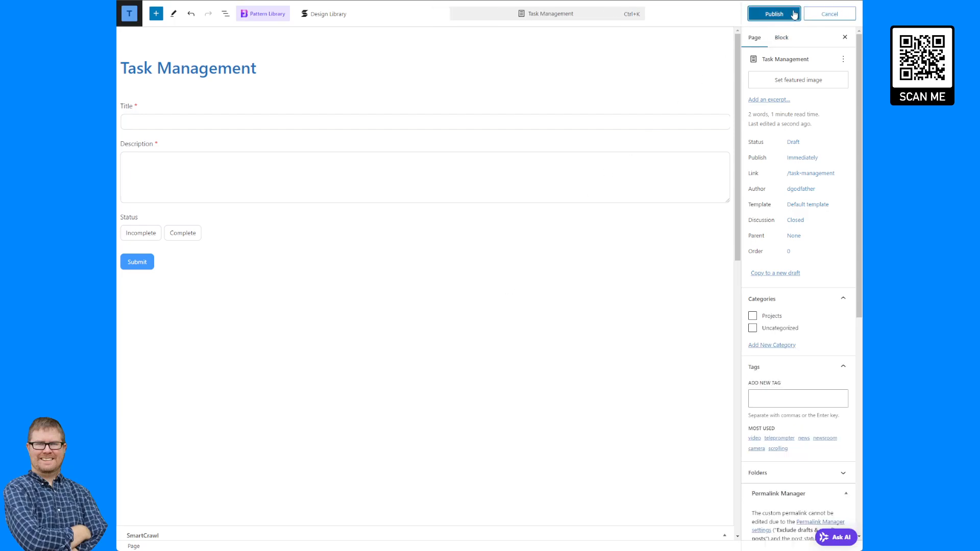
click(792, 11)
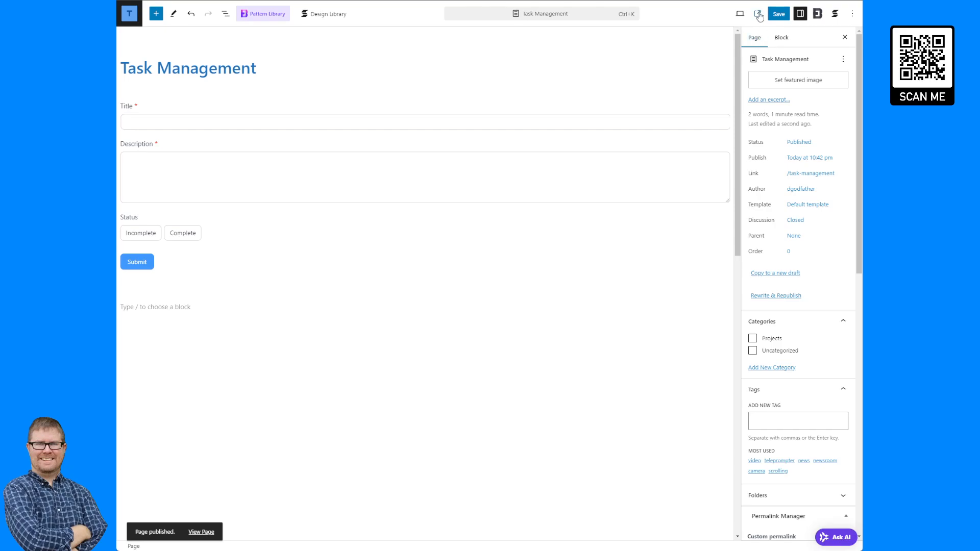
click(759, 14)
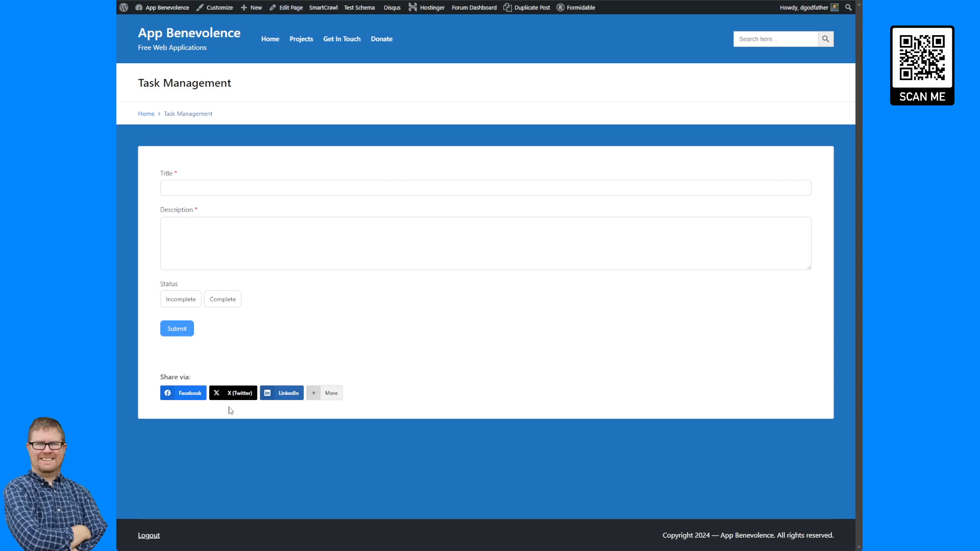
- Turn on Disable Share Buttons under Social Snap Options for Task Management and save
click(286, 0)
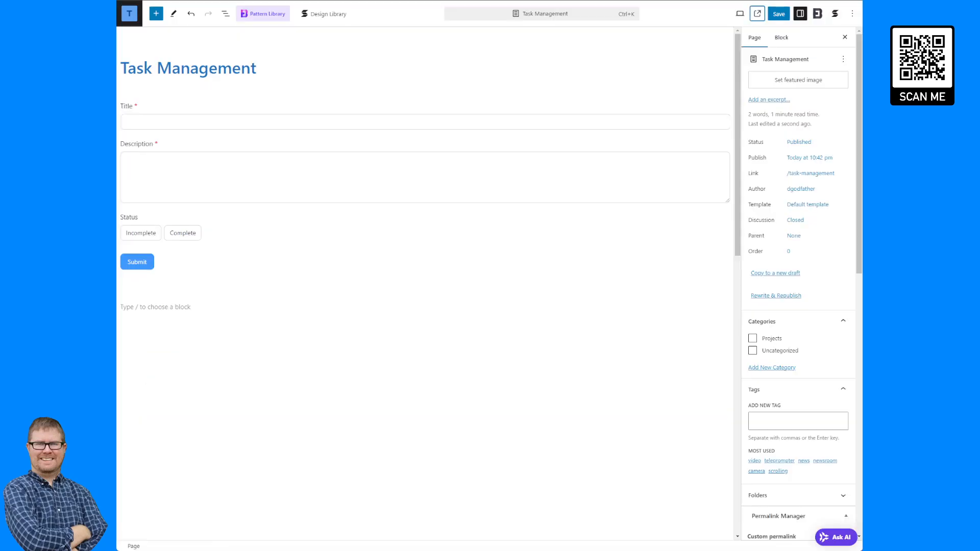
scroll(805, 339, down, 6)
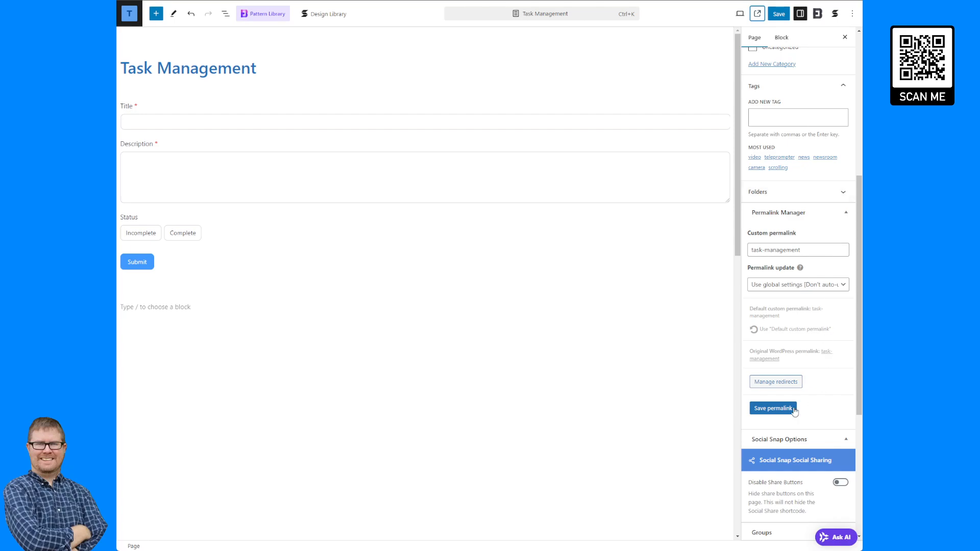
scroll(799, 309, down, 3)
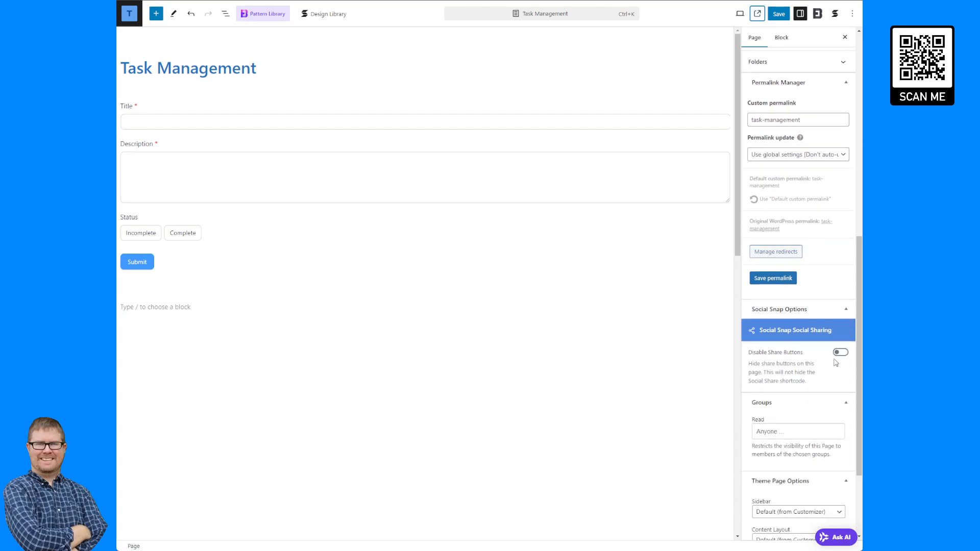
click(841, 352)
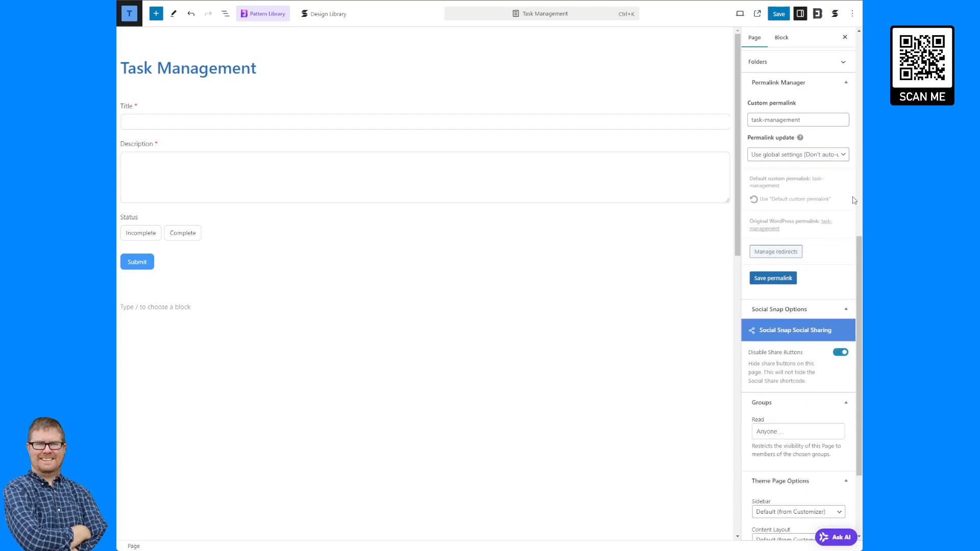
click(779, 14)
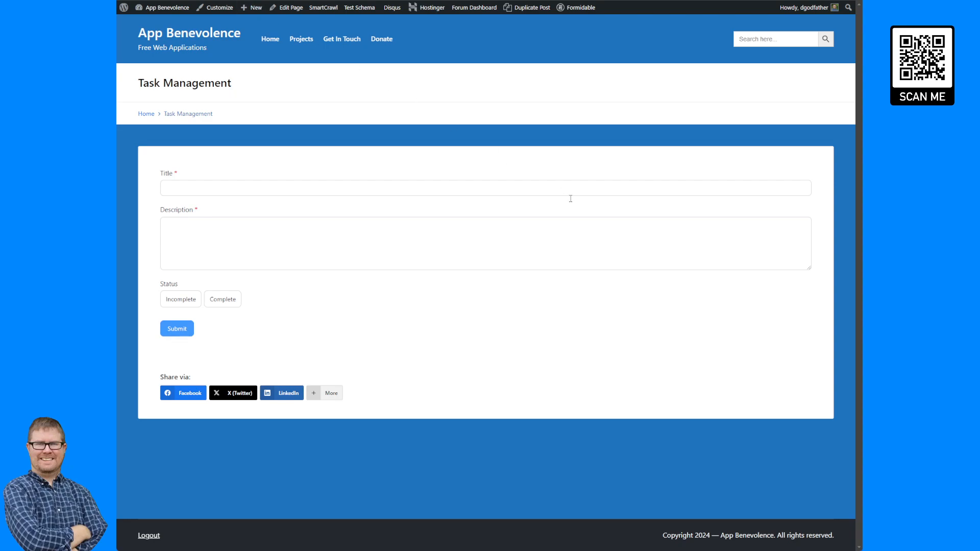
key(F5)
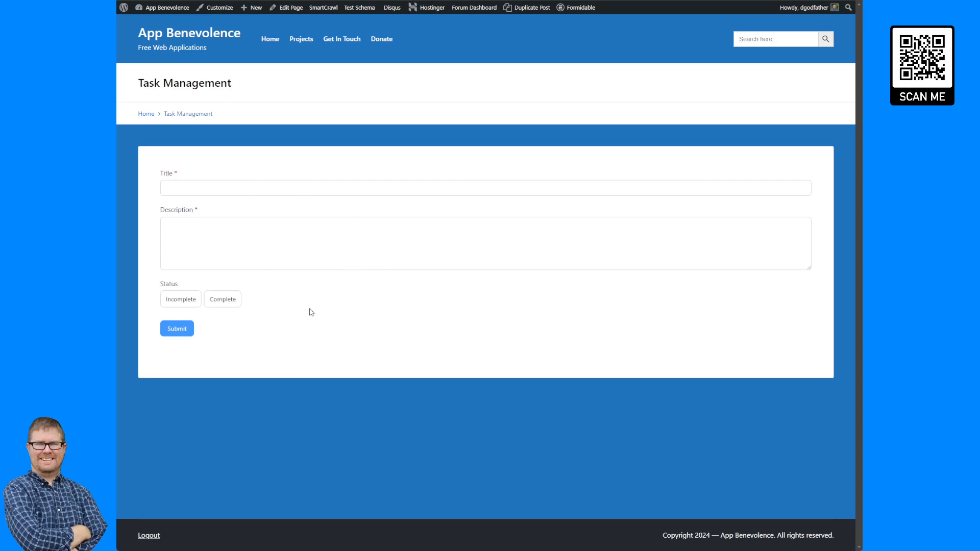
click(327, 189)
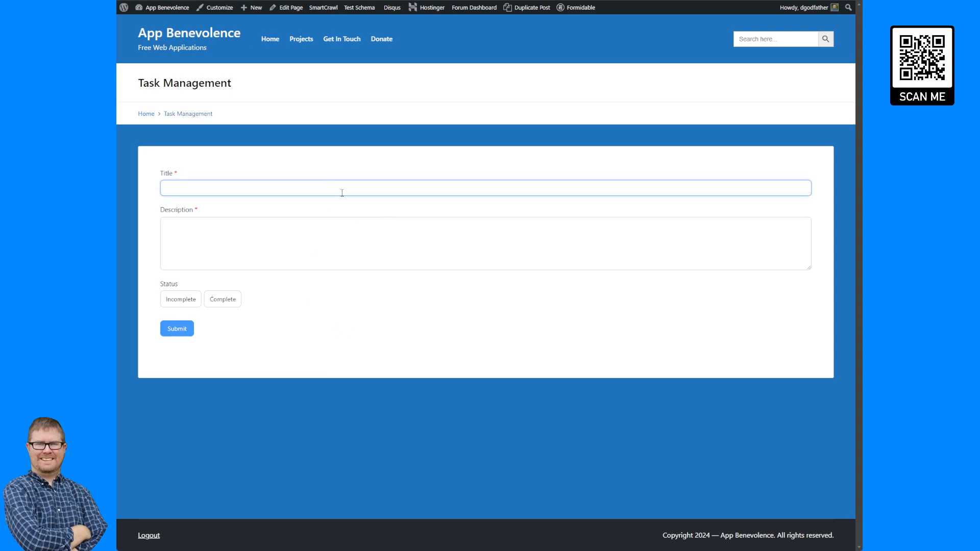
text(TestEnkljklfdsd)
key(BackSpace)
key(BackSpace)
key(BackSpace)
key(BackSpace)
key(BackSpace)
text(kjlkjkljdsfdskjkljdsf)
key(BackSpace)
key(BackSpace)
key(BackSpace)
key(BackSpace)
key(BackSpace)
key(BackSpace)
key(BackSpace)
key(BackSpace)
key(BackSpace)
key(BackSpace)
key(BackSpace)
key(BackSpace)
key(BackSpace)
key(BackSpace)
key(BackSpace)
key(BackSpace)
key(BackSpace)
key(BackSpace)
key(BackSpace)
key(BackSpace)
click(587, 22)
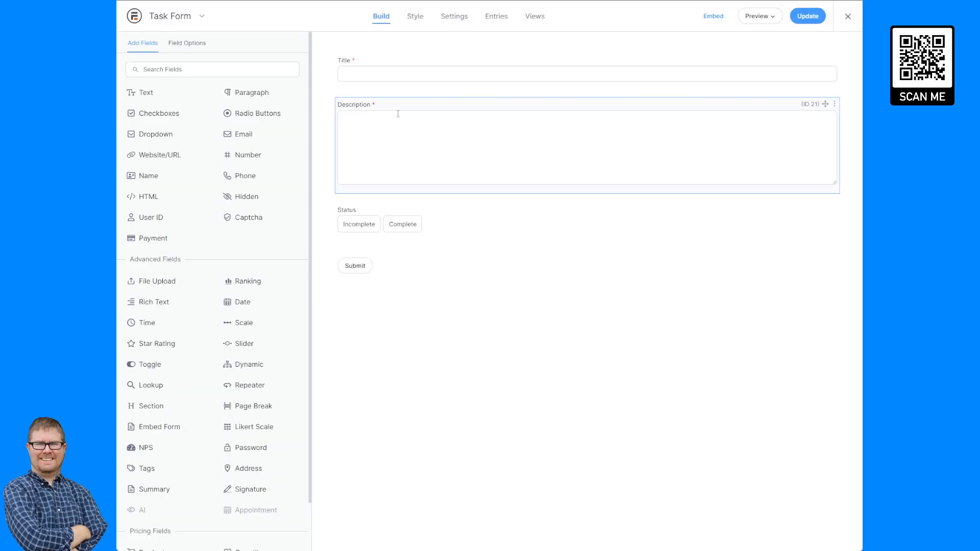
click(407, 61)
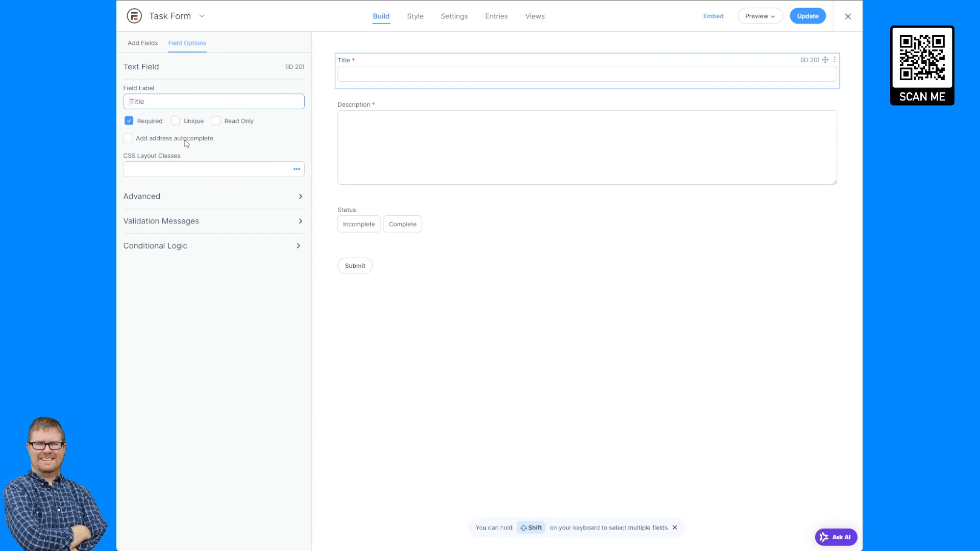
click(200, 197)
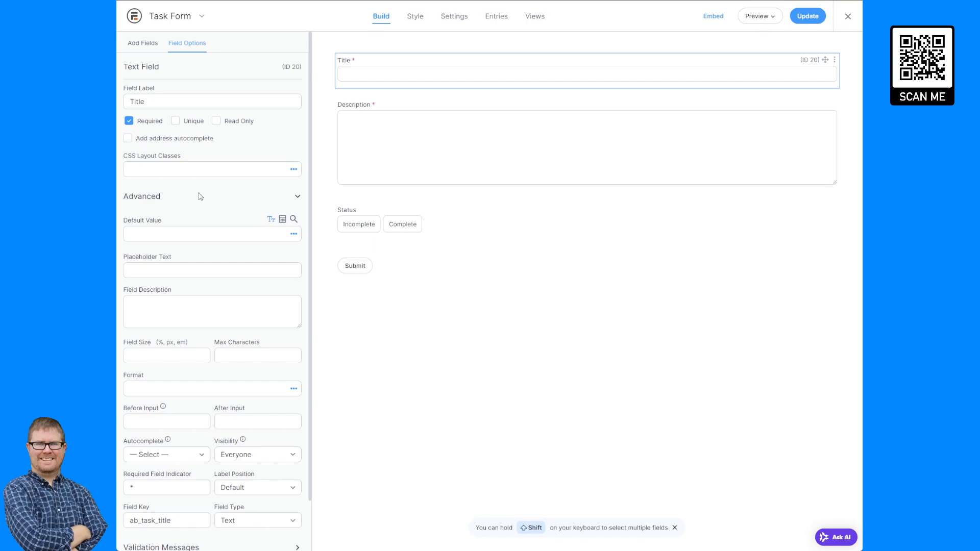
click(200, 197)
click(191, 222)
click(190, 223)
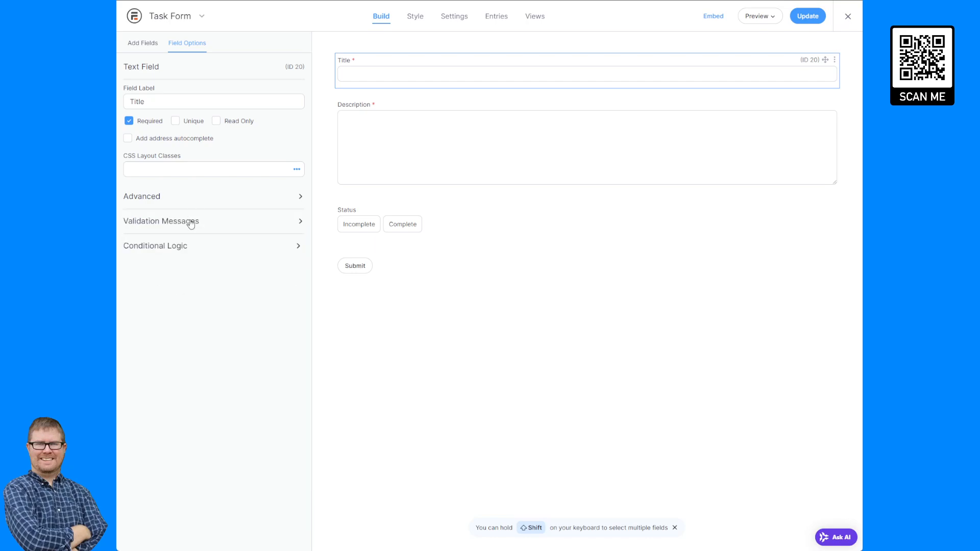
click(190, 250)
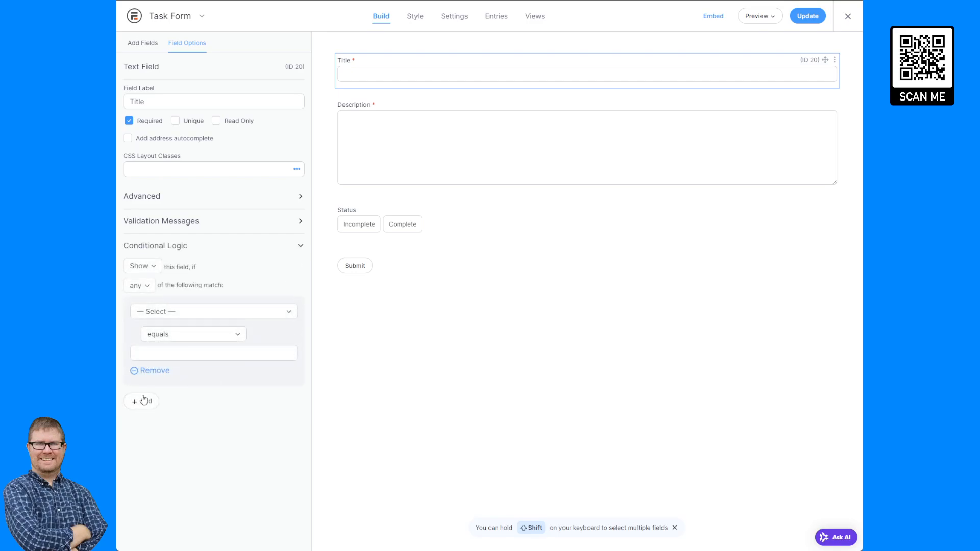
click(156, 372)
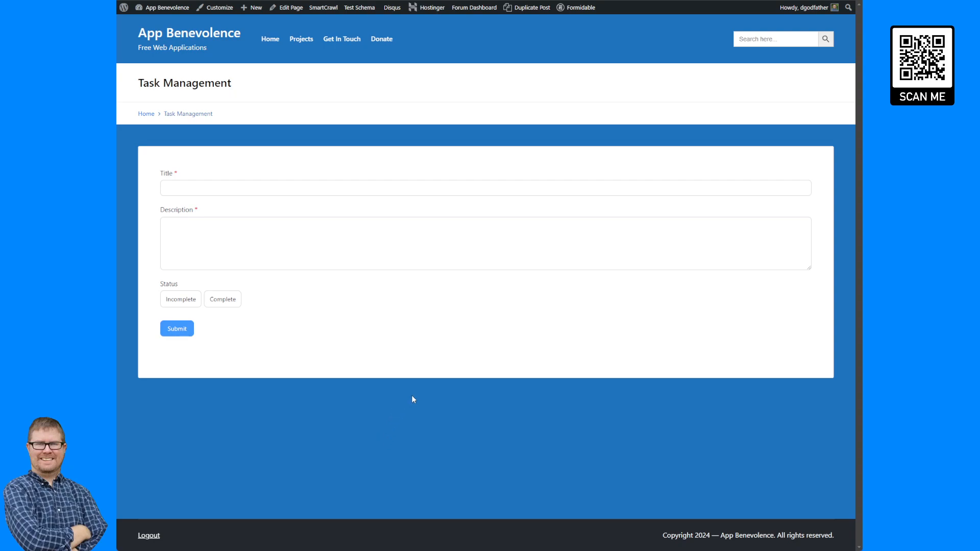
- Reload the page and test the Description field with filler text, then clear it
key(F5)
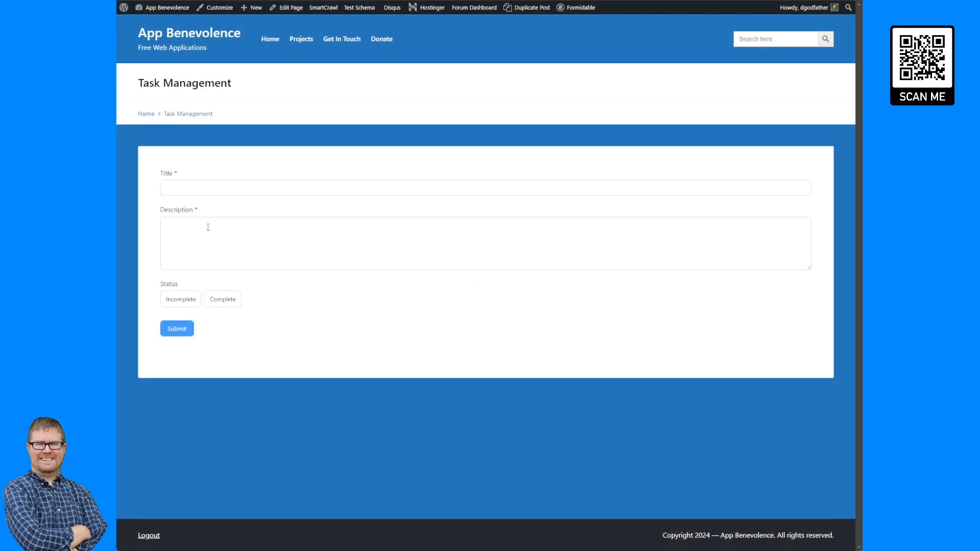
click(210, 244)
text(asdf fasdf asdf)
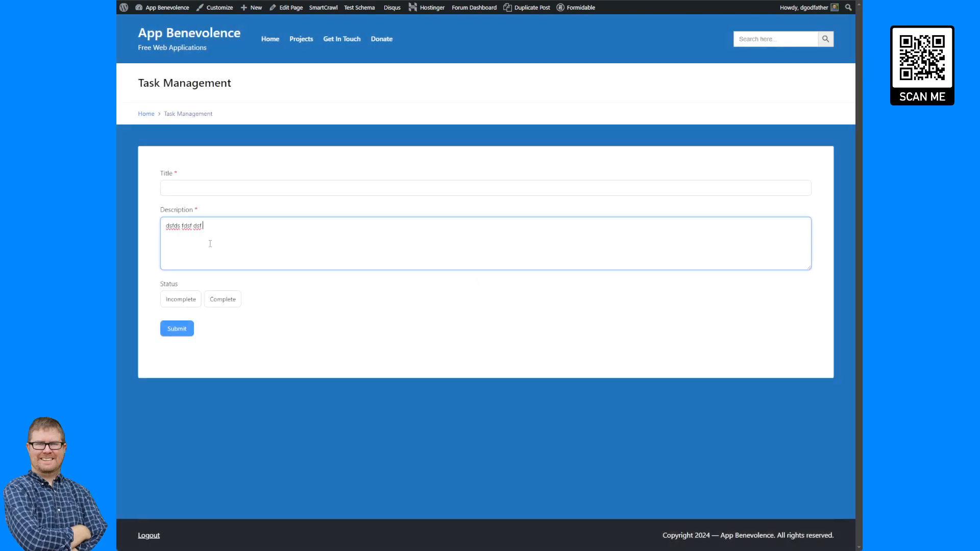
drag(210, 226, 156, 227)
key(BackSpace)
- Test and clear the Title field, then go to the Get In Touch page
click(214, 186)
text(fdsfsfsdasddfs)
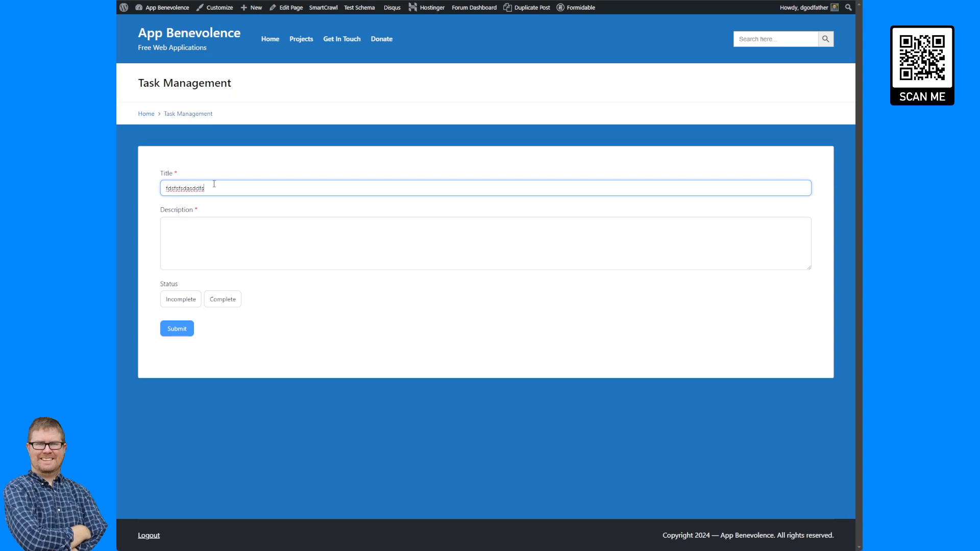
drag(213, 186, 156, 190)
key(BackSpace)
click(380, 44)
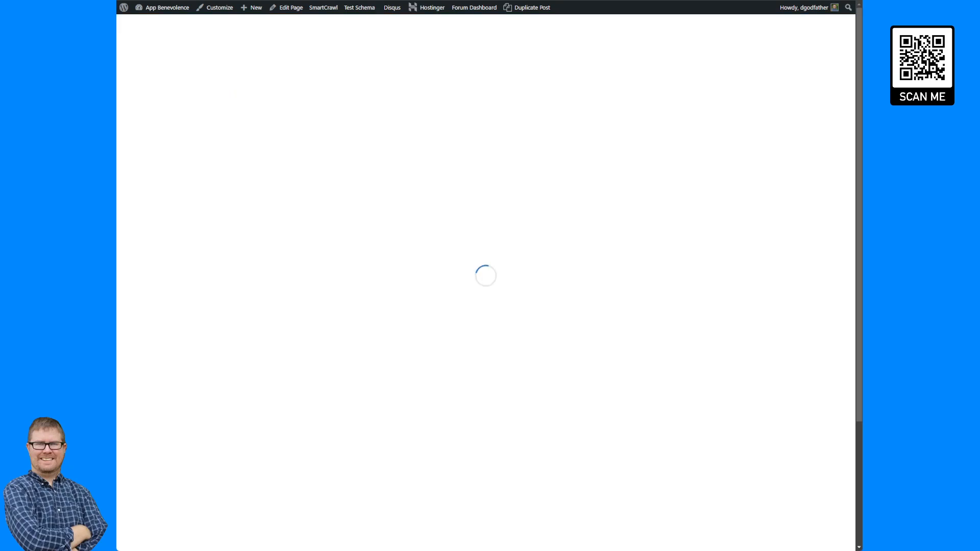
key(alt+Left)
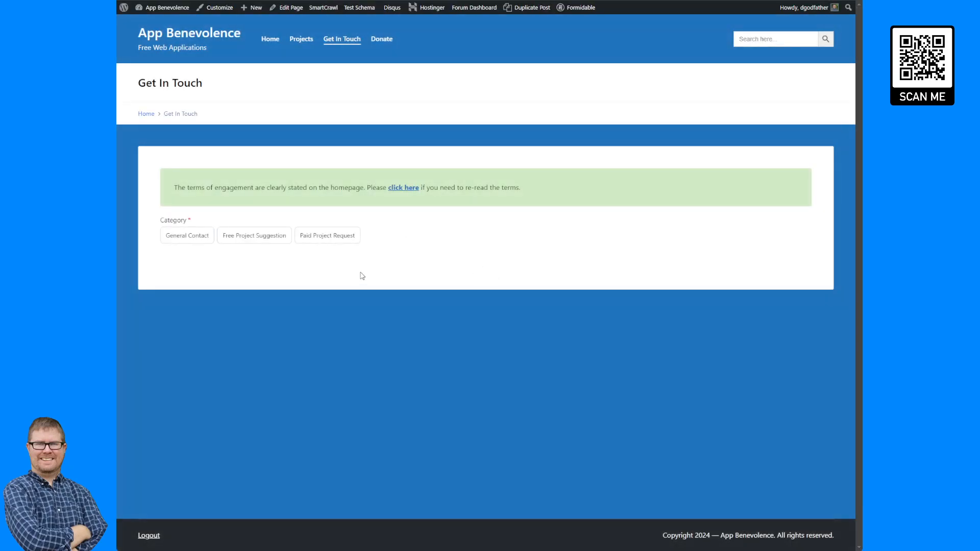
- Choose General Contact, then test-type and clear the first name field
click(198, 236)
click(211, 270)
text(dsafsfdsd)
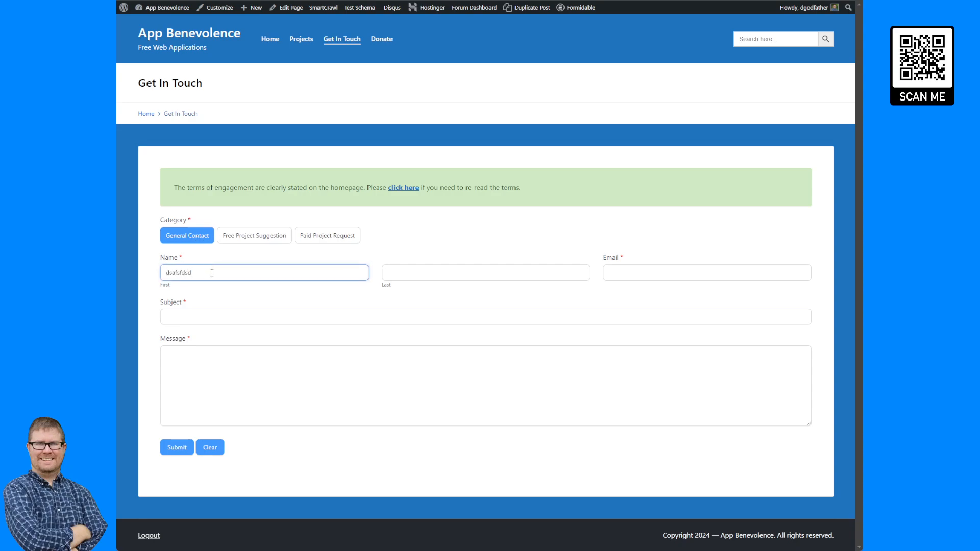
drag(211, 273, 141, 268)
key(BackSpace)
- With the developer console open, test-type and clear the Subject field, then close the console
key(ctrl+shift+j)
click(241, 321)
text(fds)
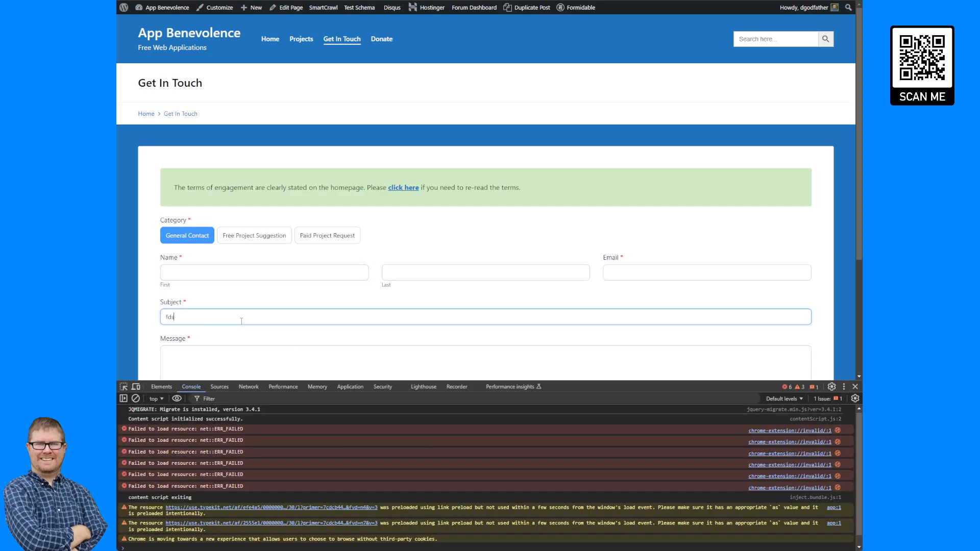
text(afdsafd)
drag(242, 320, 127, 308)
key(BackSpace)
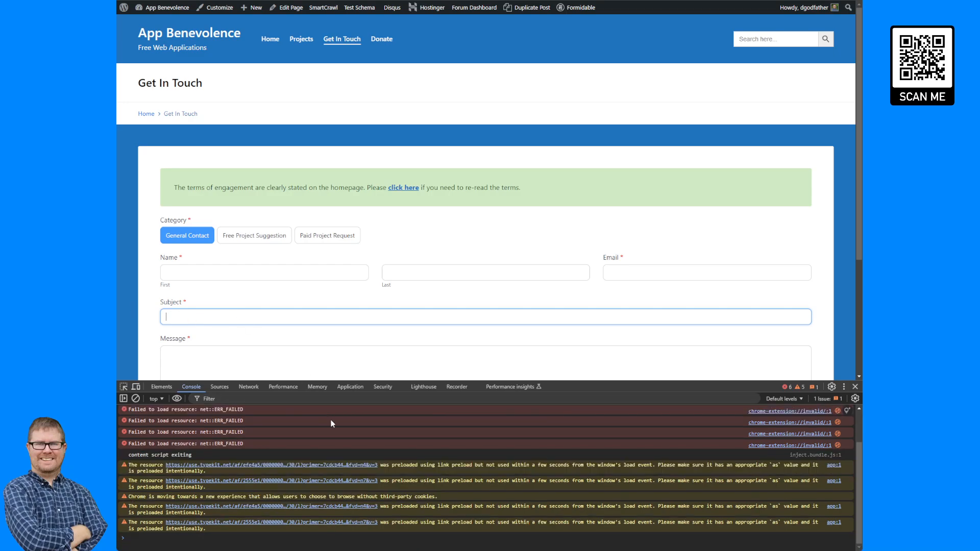
scroll(316, 439, up, 2)
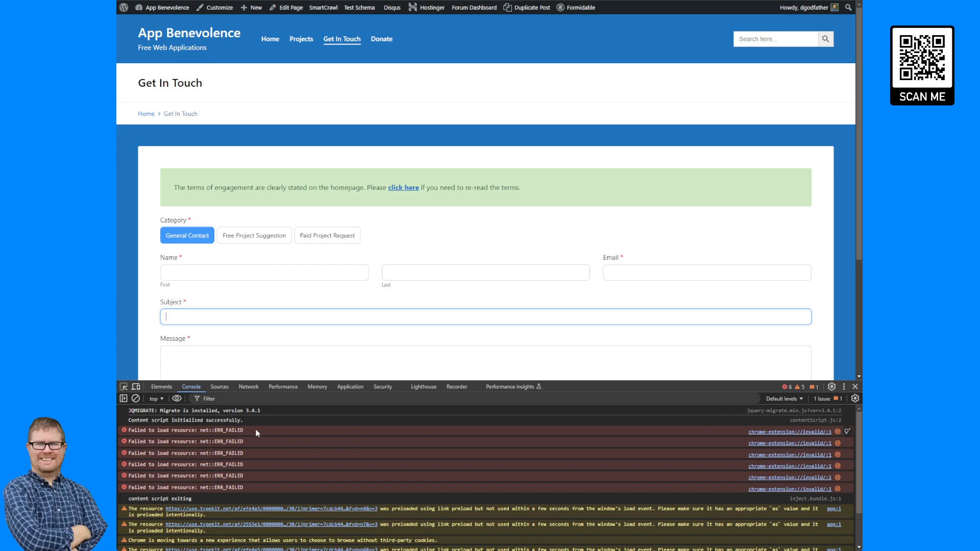
scroll(211, 475, down, 2)
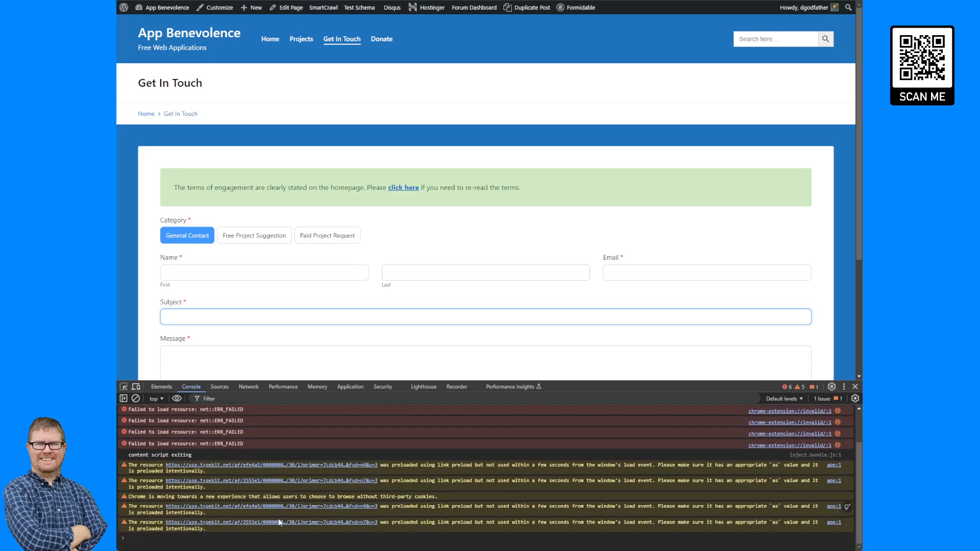
click(855, 386)
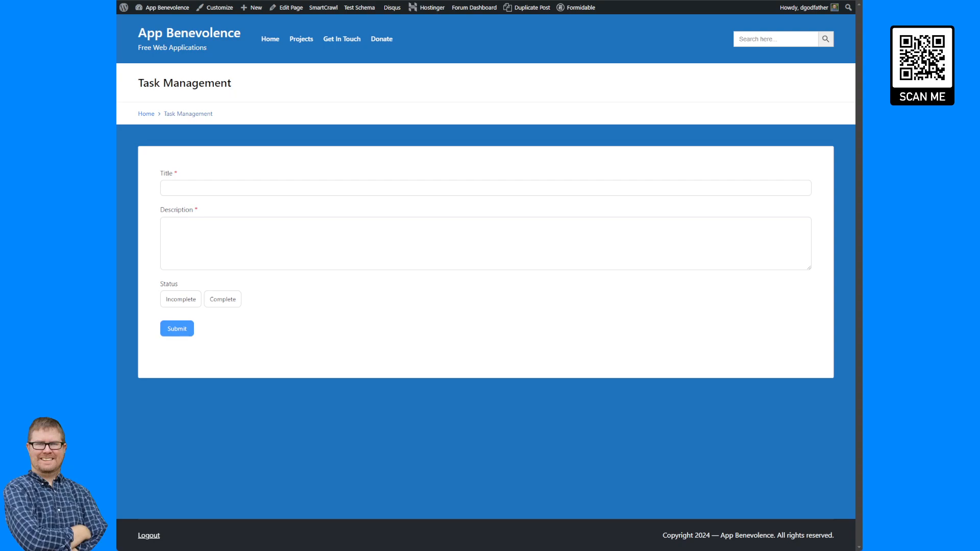
- Submit a task titled 'Tasktest' with description 'Task description test' and status Incomplete
click(243, 186)
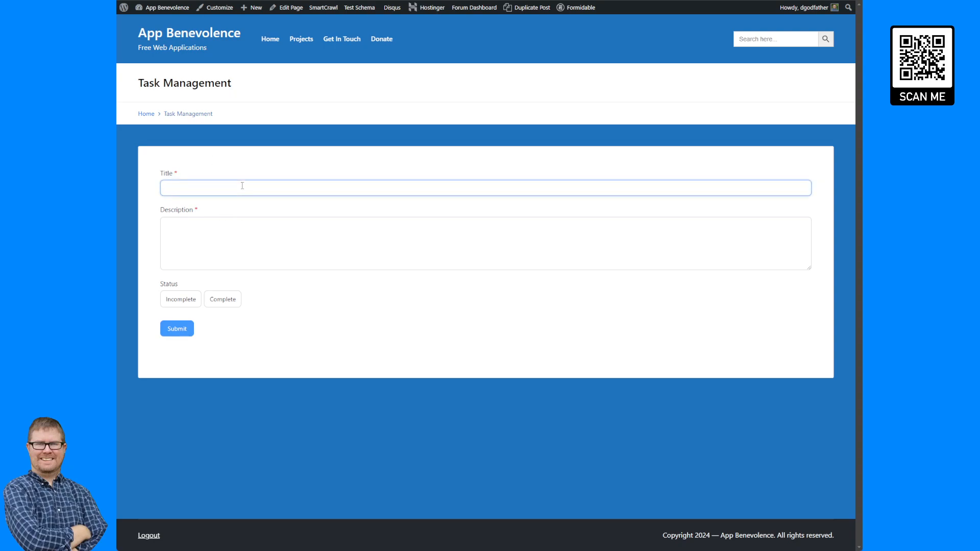
text(Task)
key(Tab)
text(Ta)
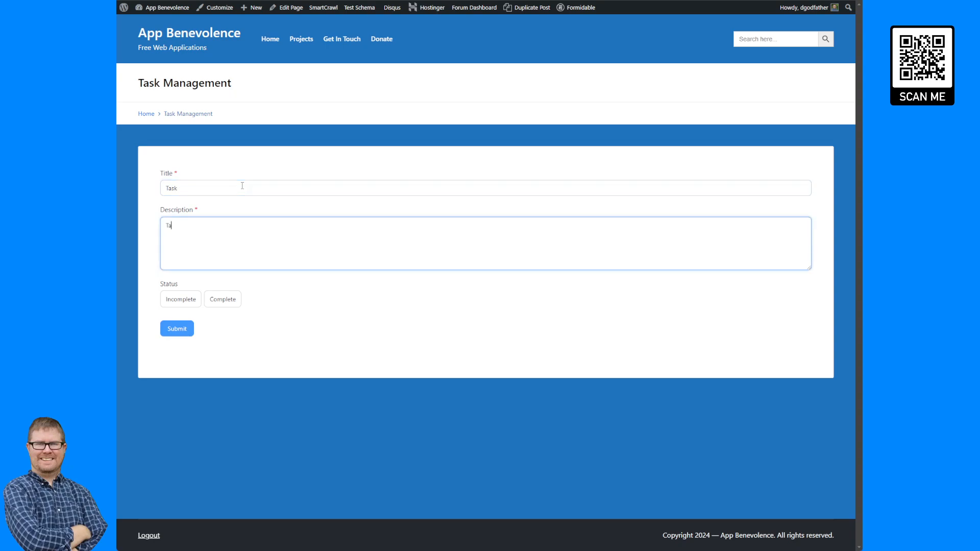
text(sk )
text(descript)
text( T)
text(ion test)
click(235, 187)
text(test)
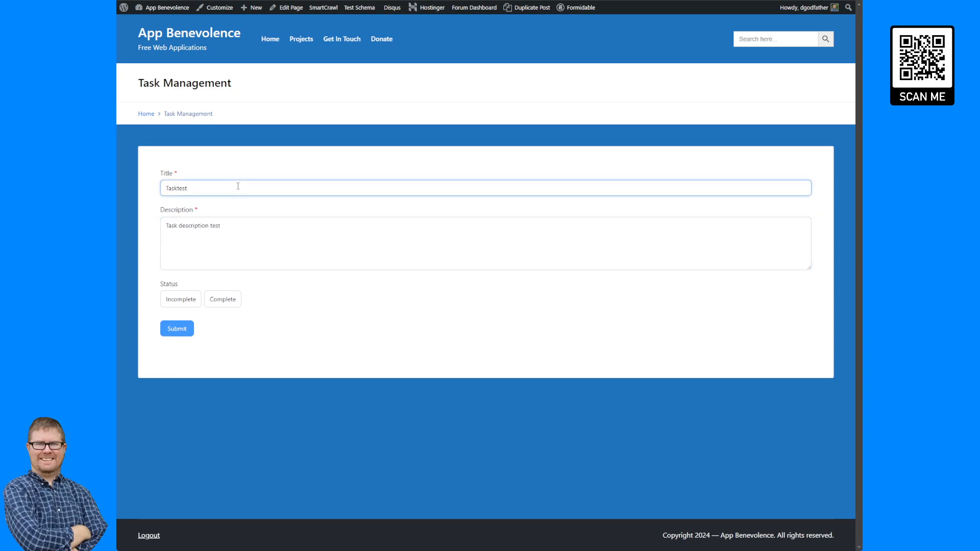
click(185, 305)
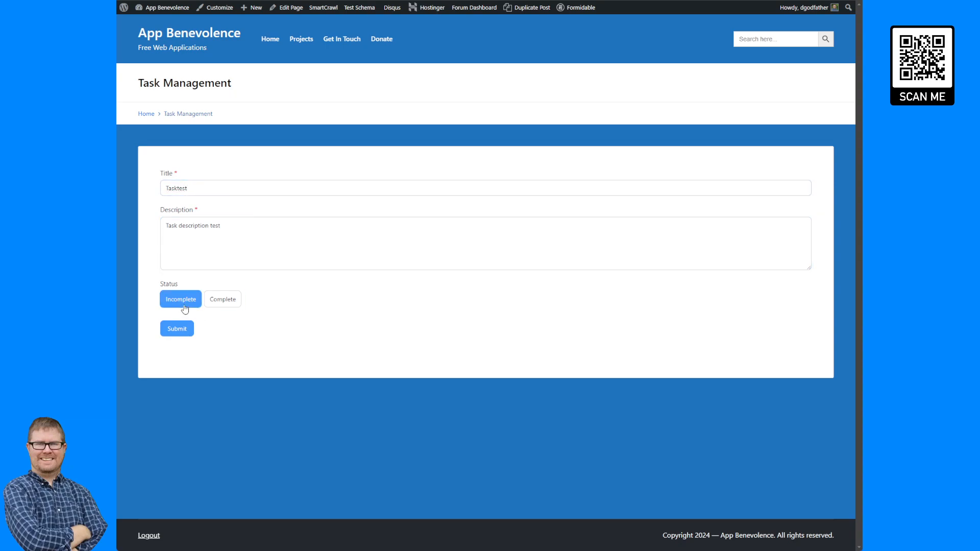
click(182, 330)
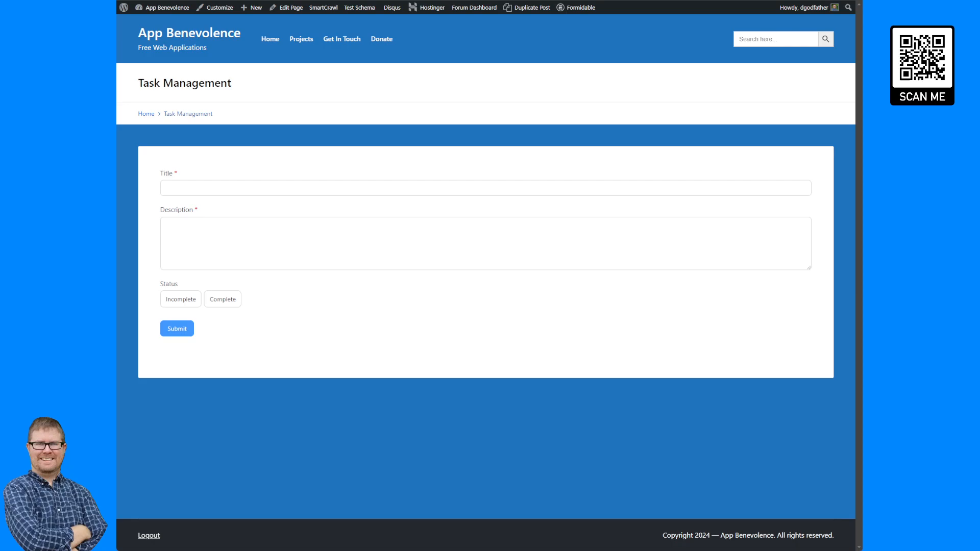
- From the WordPress pages list, open Task Form in Formidable Forms and show its Views
key(ctrl+Tab)
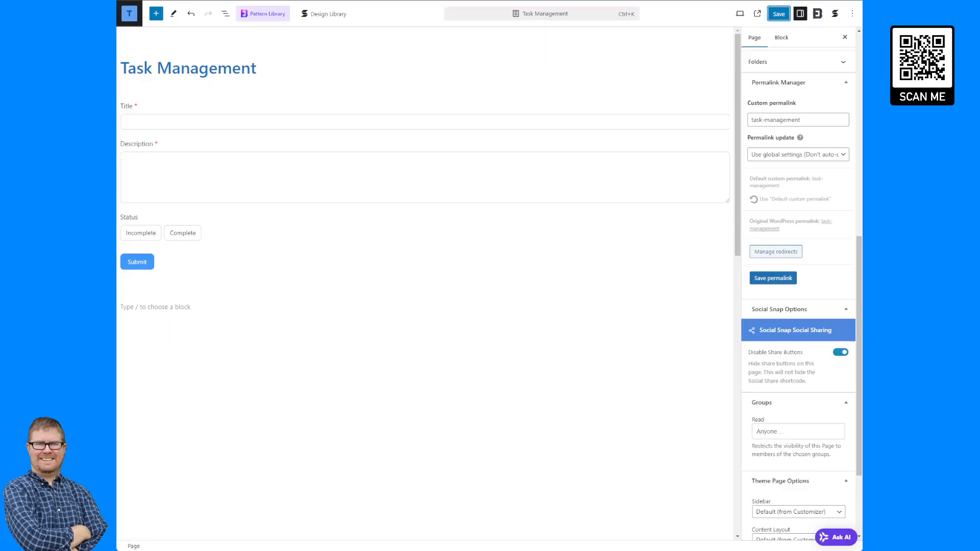
click(129, 15)
key(ctrl+Tab)
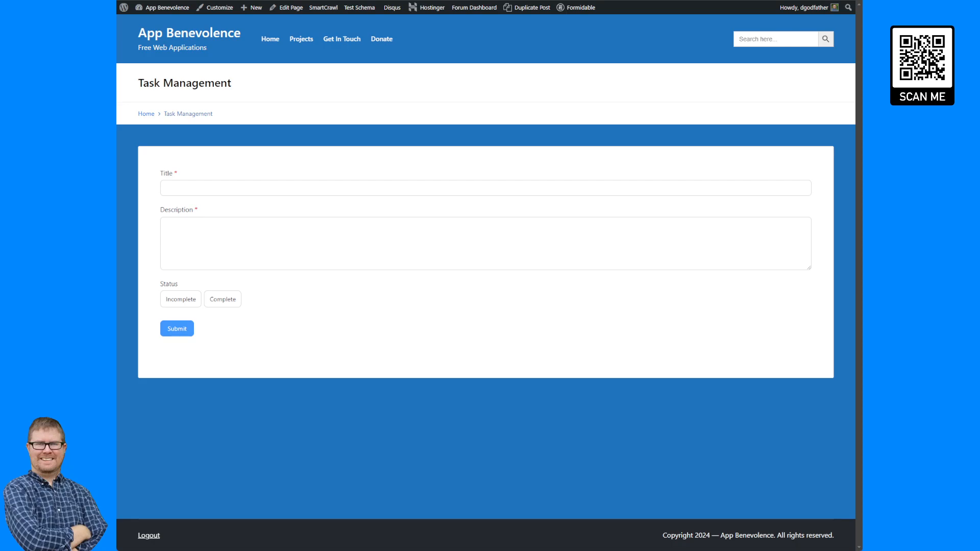
key(ctrl+Tab)
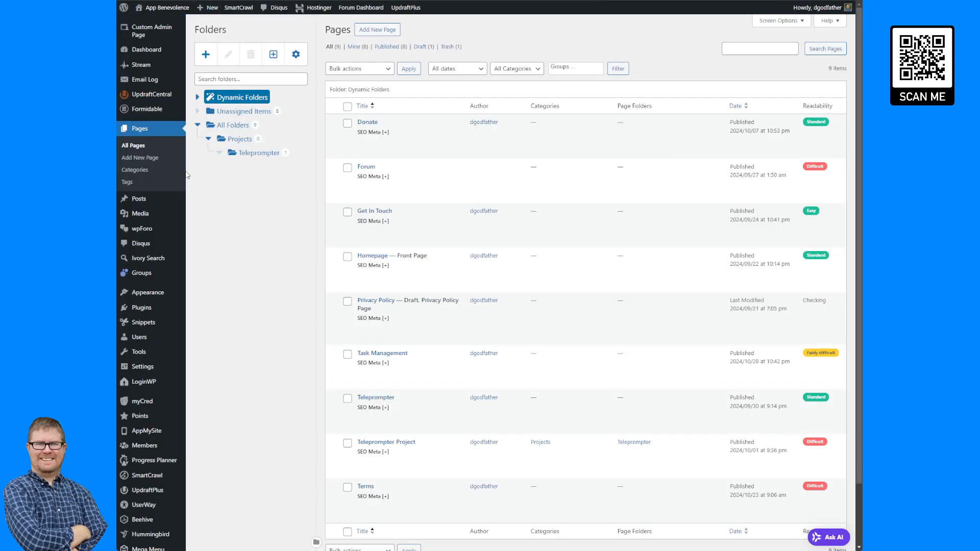
mouse_move(163, 112)
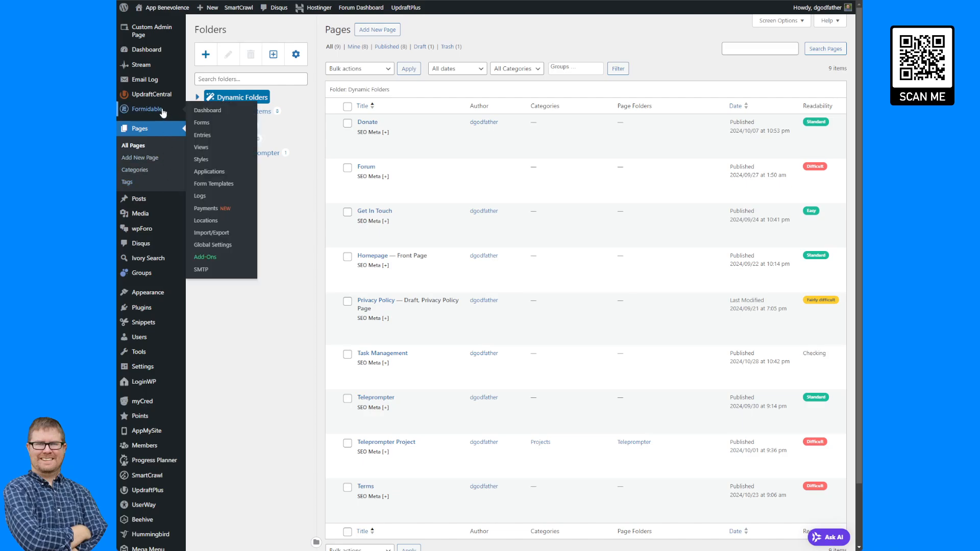
click(215, 124)
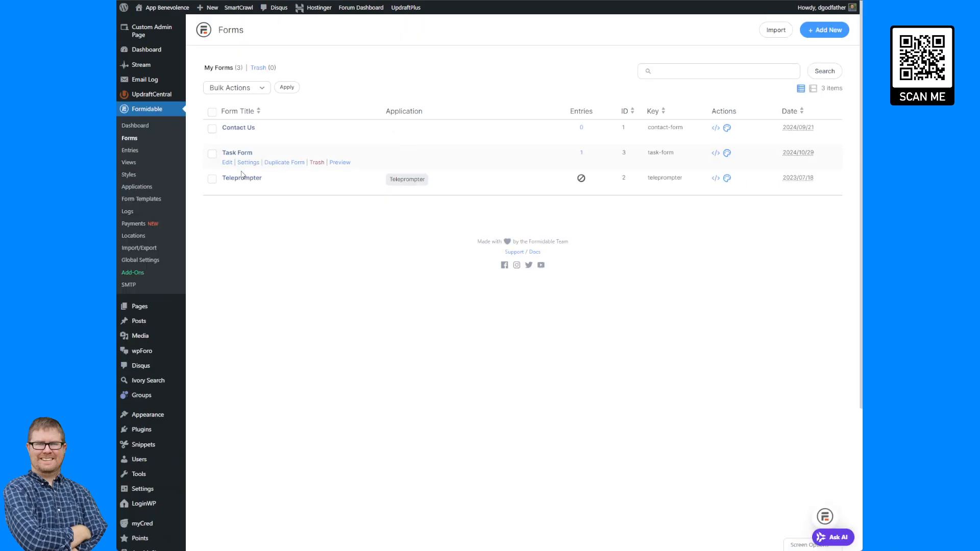
click(227, 163)
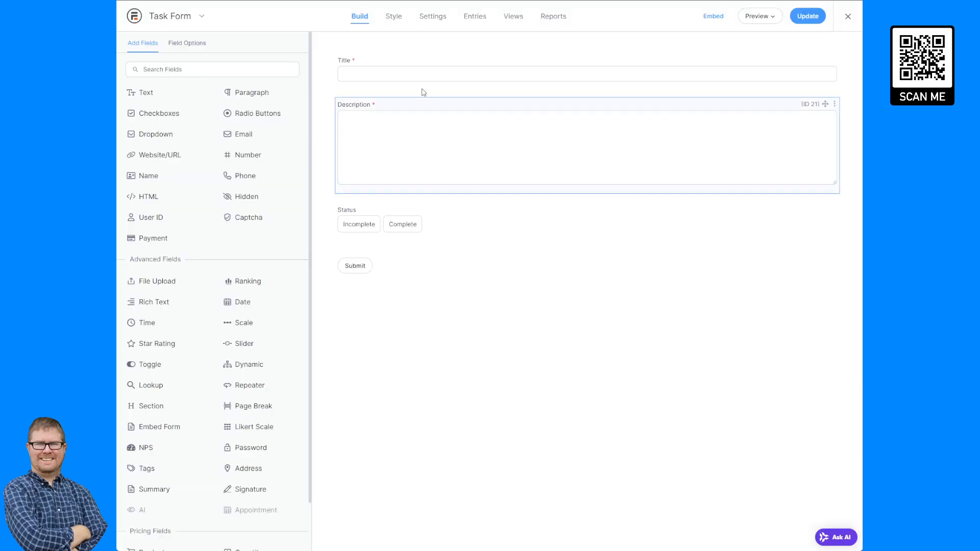
click(514, 17)
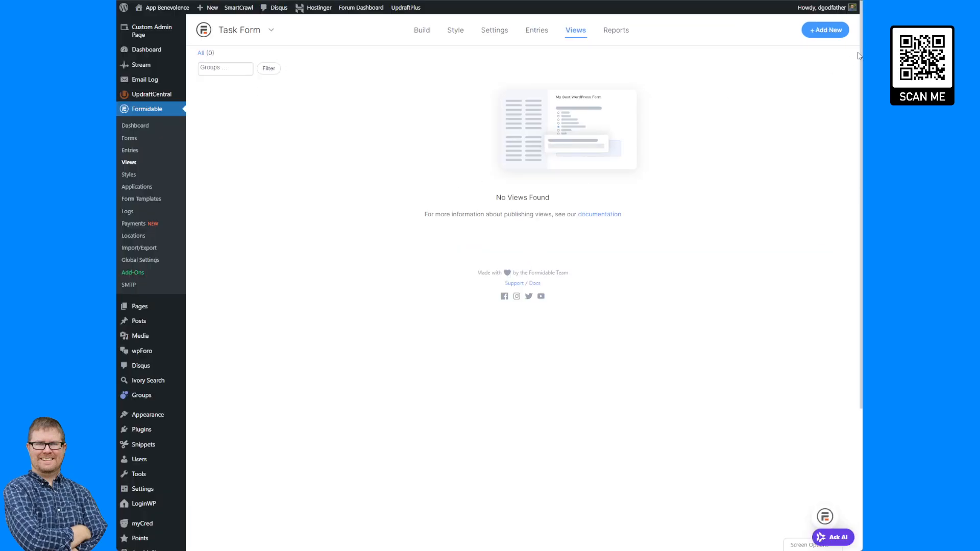
- Create a Classic view named Task Form View for Task Form, leaving the application unset
click(828, 30)
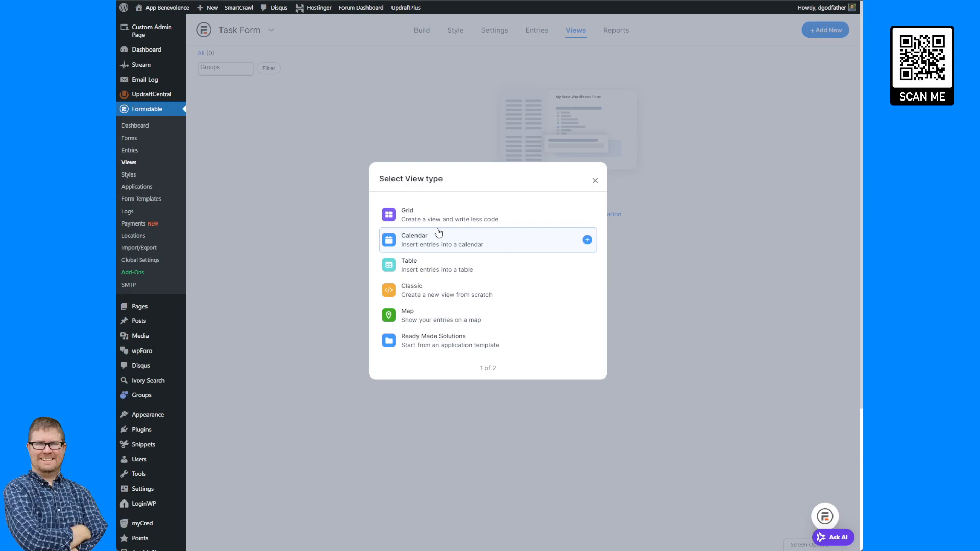
click(430, 290)
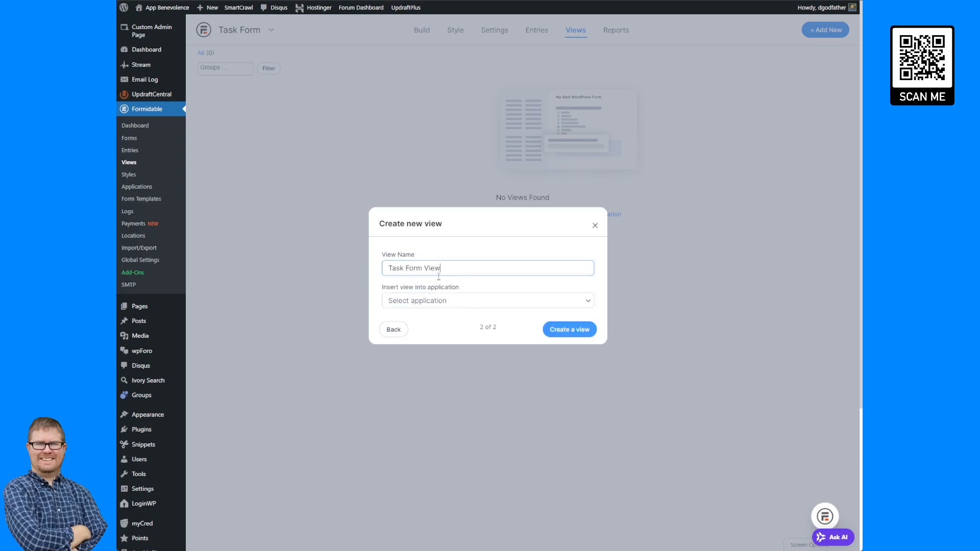
click(565, 331)
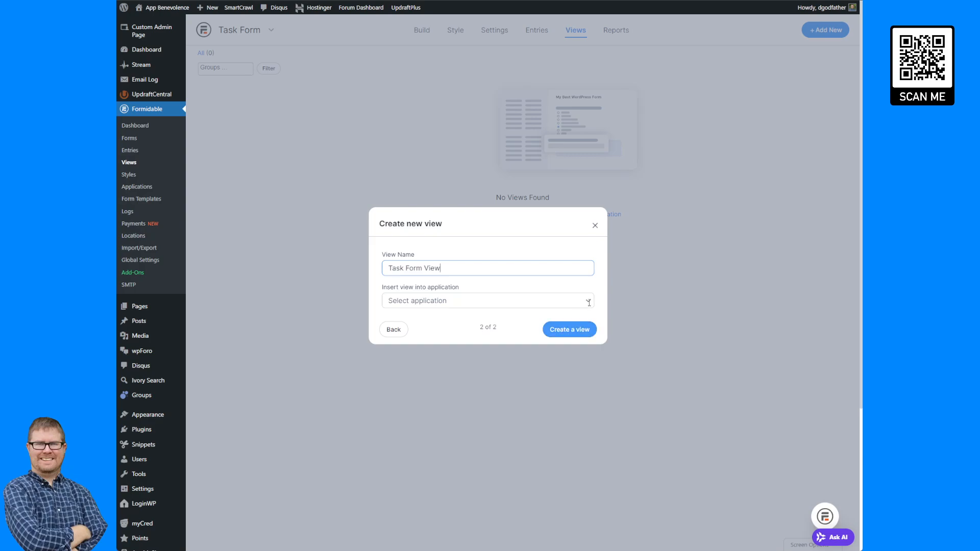
click(513, 345)
click(566, 332)
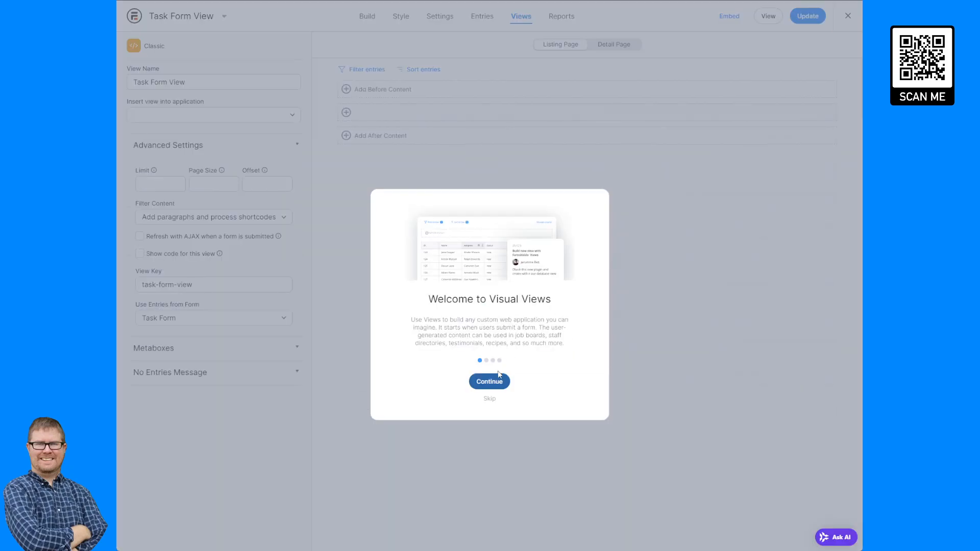
- Skip the Visual Views welcome tour and open Task Form View's listing page content editor
click(488, 399)
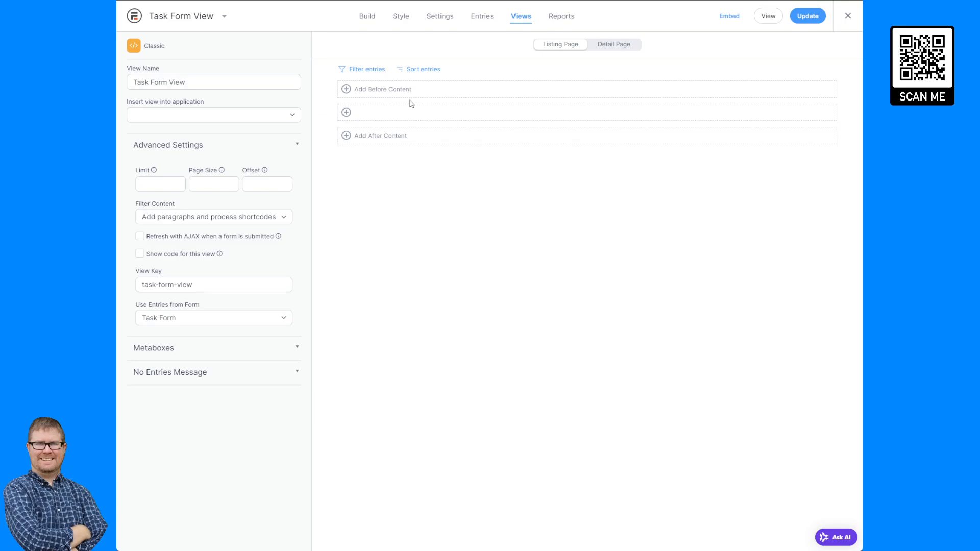
click(382, 115)
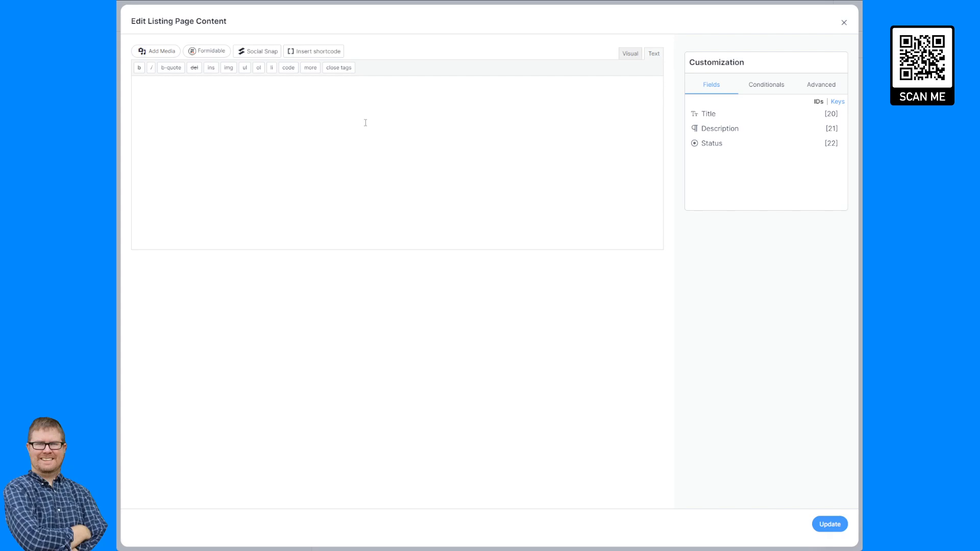
- Insert a Columns shortcode row and duplicate a column line to make three columns
click(327, 55)
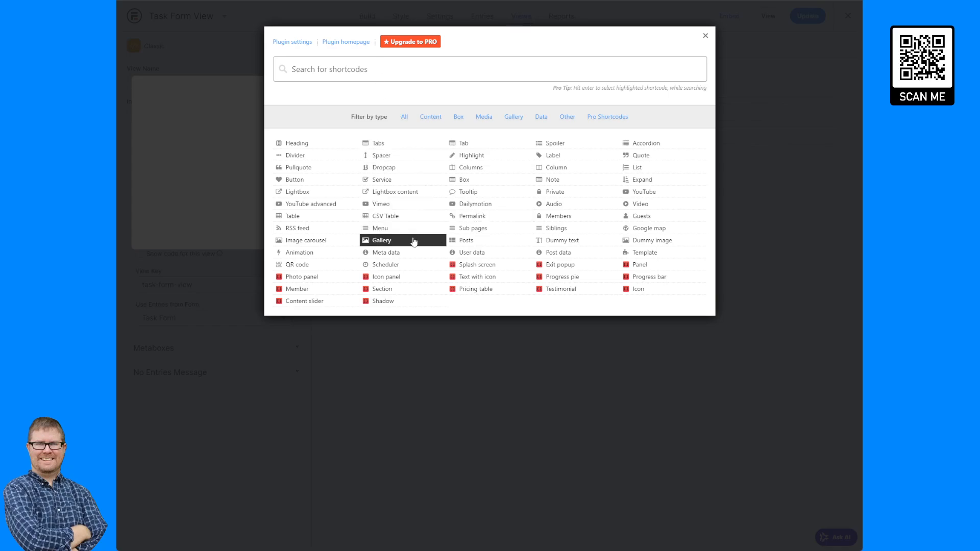
click(483, 168)
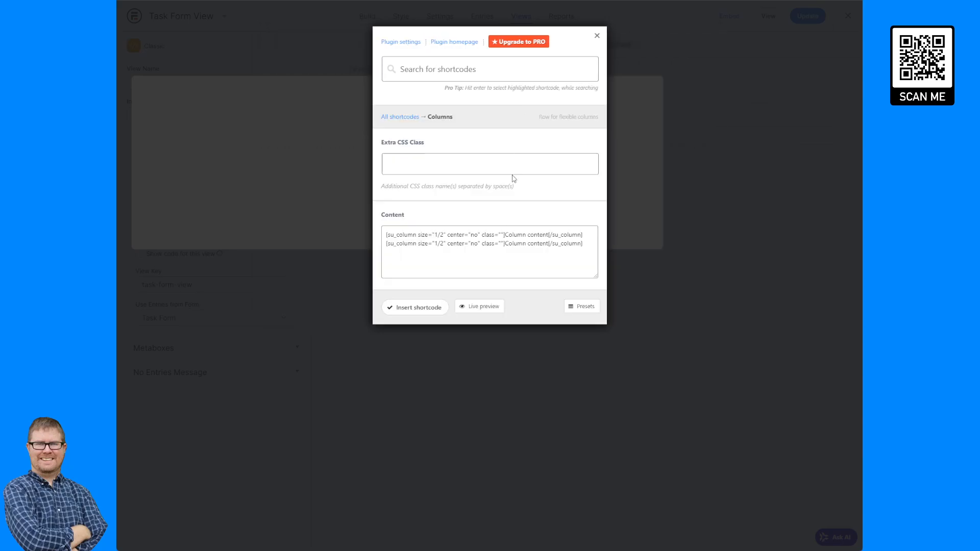
click(429, 308)
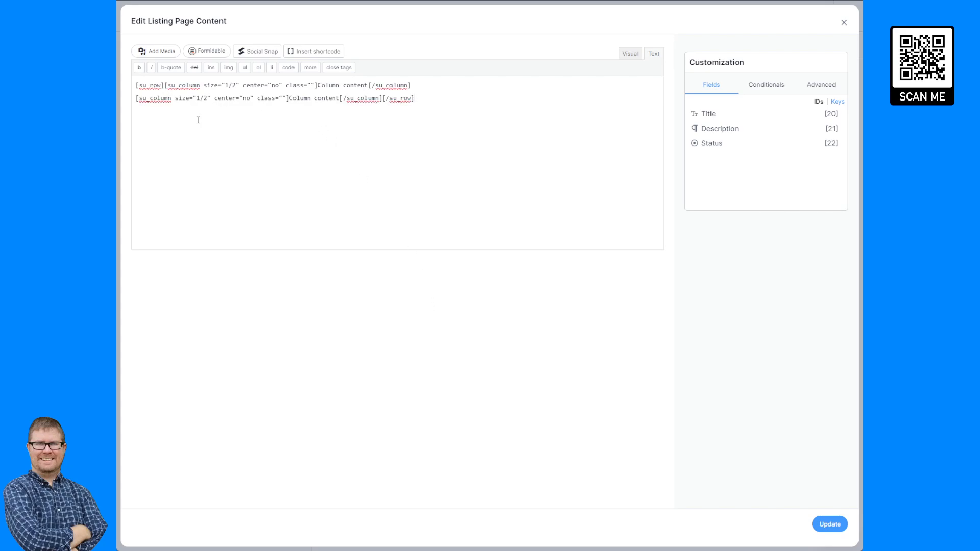
key(Return)
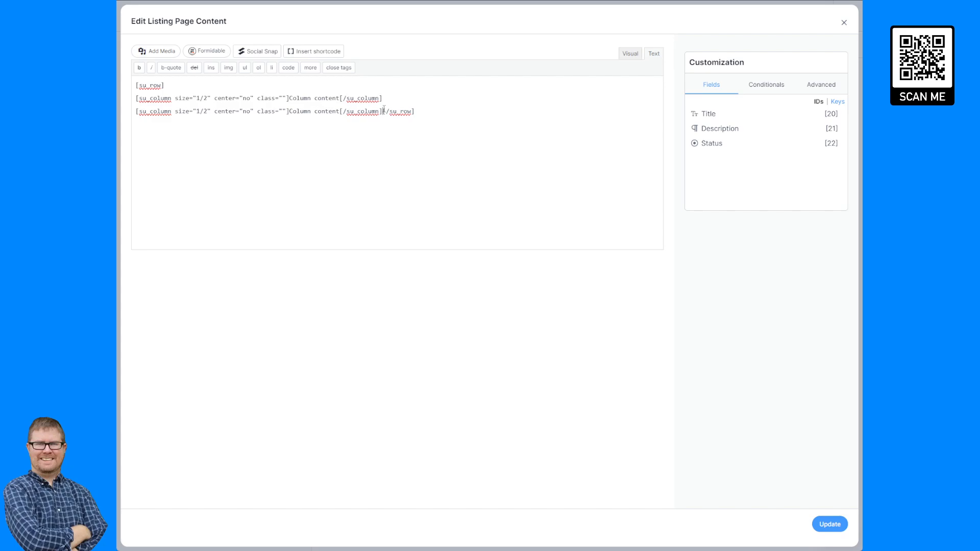
key(Return)
drag(422, 110, 134, 113)
key(ctrl+c)
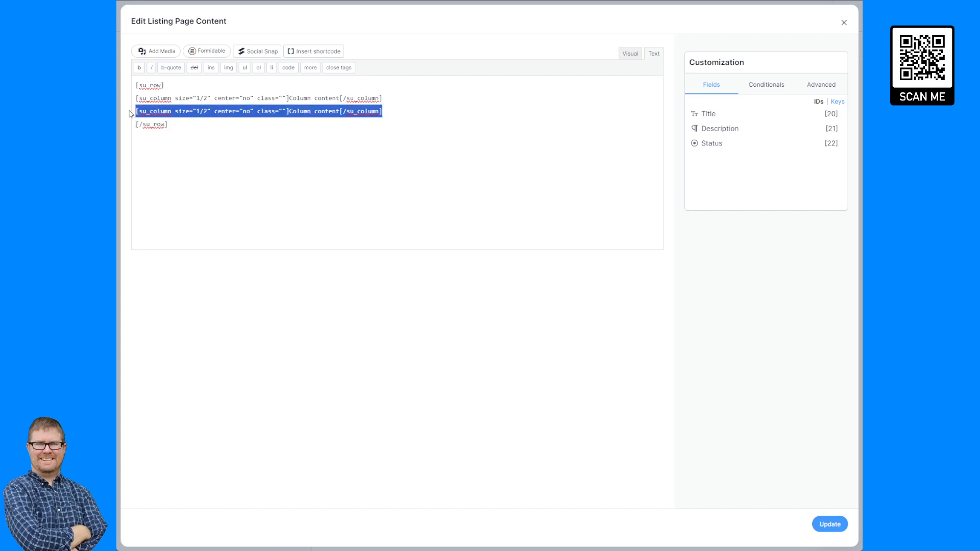
click(435, 112)
key(Return)
key(ctrl+v)
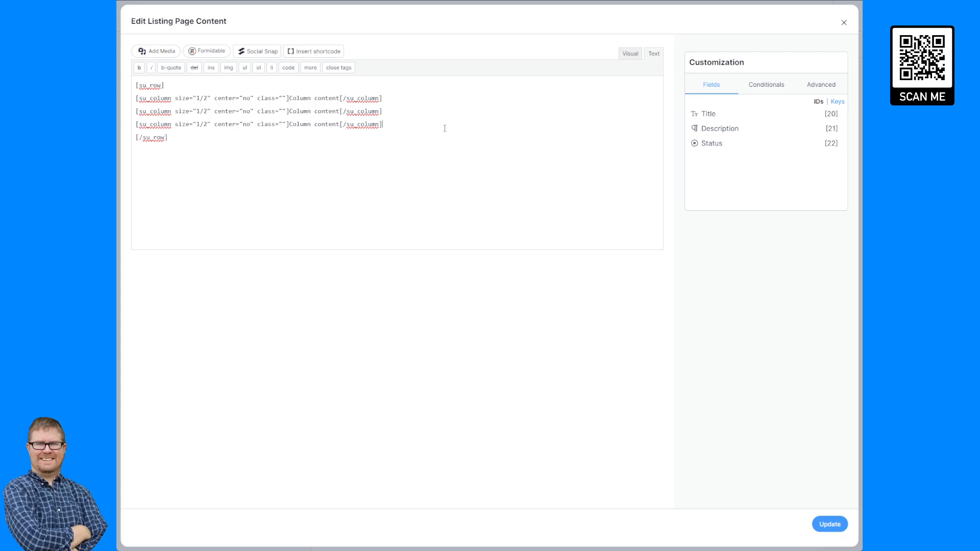
- Set the column size to 1/3 and strip the center and class attributes from all three columns
click(207, 97)
key(BackSpace)
text(3)
drag(285, 97, 213, 99)
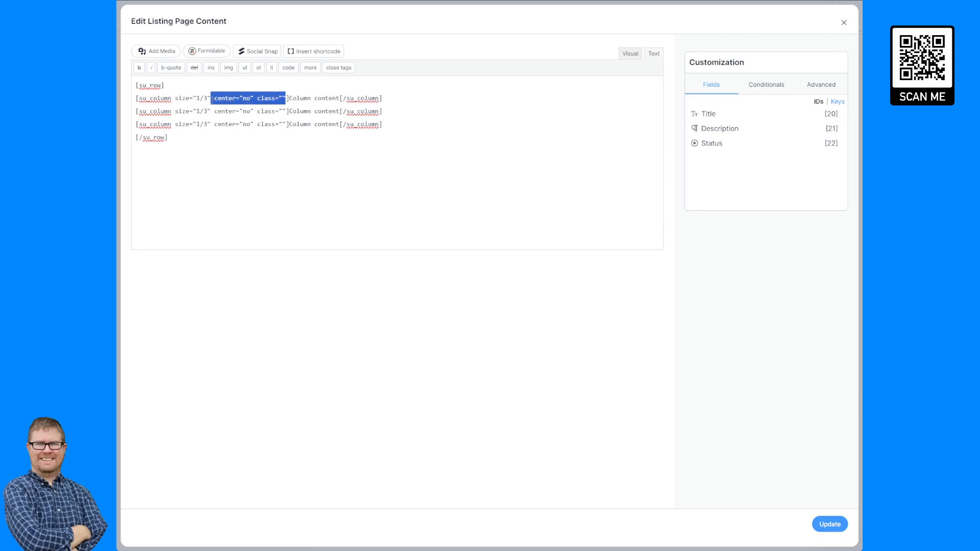
key(BackSpace)
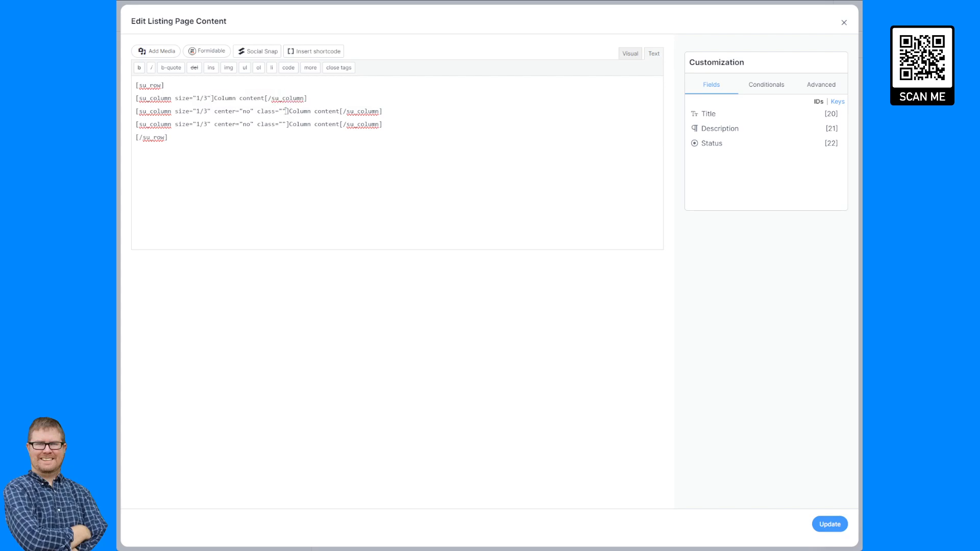
drag(286, 111, 210, 111)
key(BackSpace)
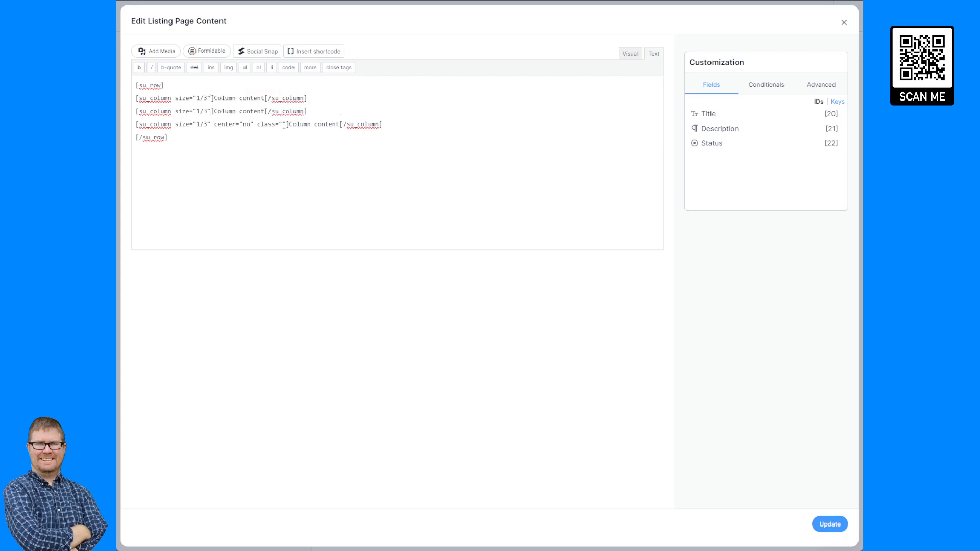
drag(286, 124, 265, 99)
key(BackSpace)
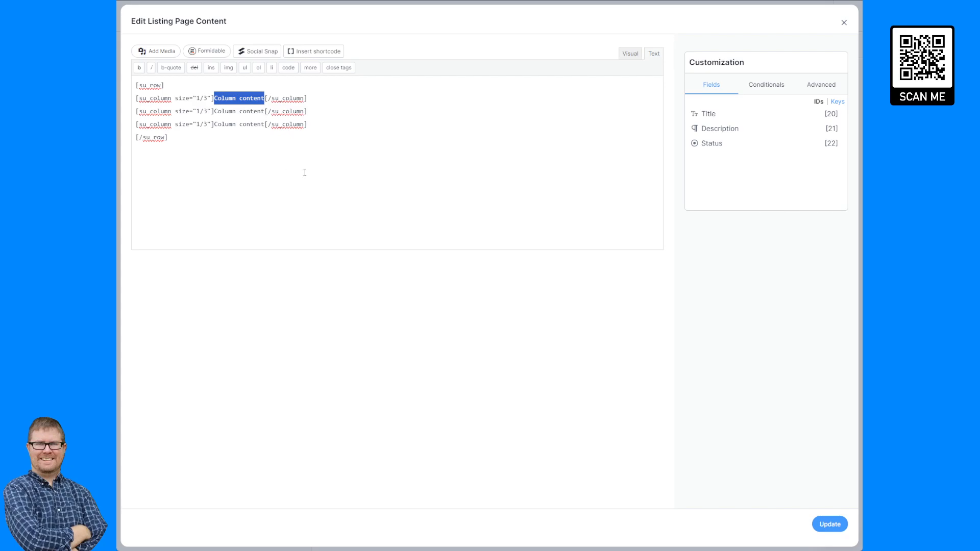
- Fill the three columns with bold Title, Description and Status headings
text(<)
text(strong><)
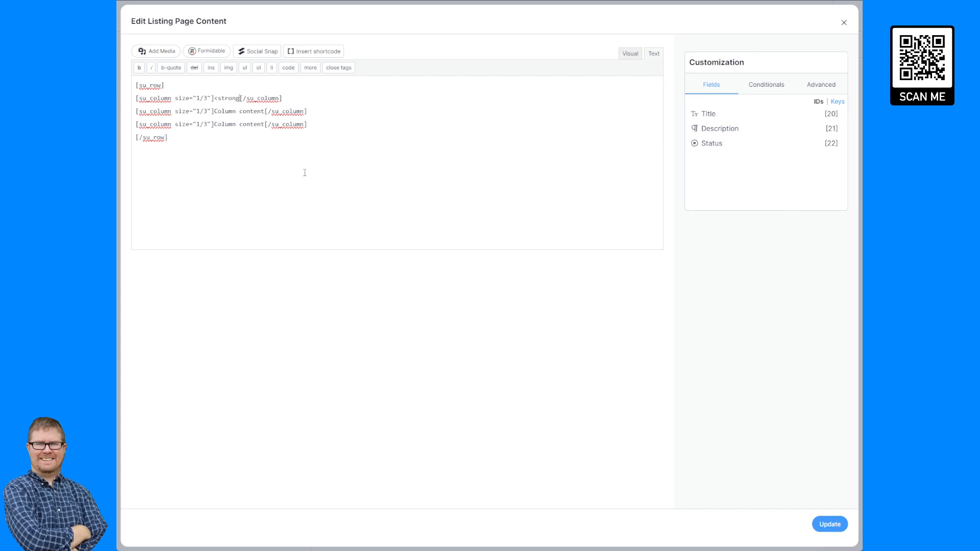
text(/strong>Title)
drag(294, 97, 213, 113)
text(<strong>Title</strong>)
double_click(254, 112)
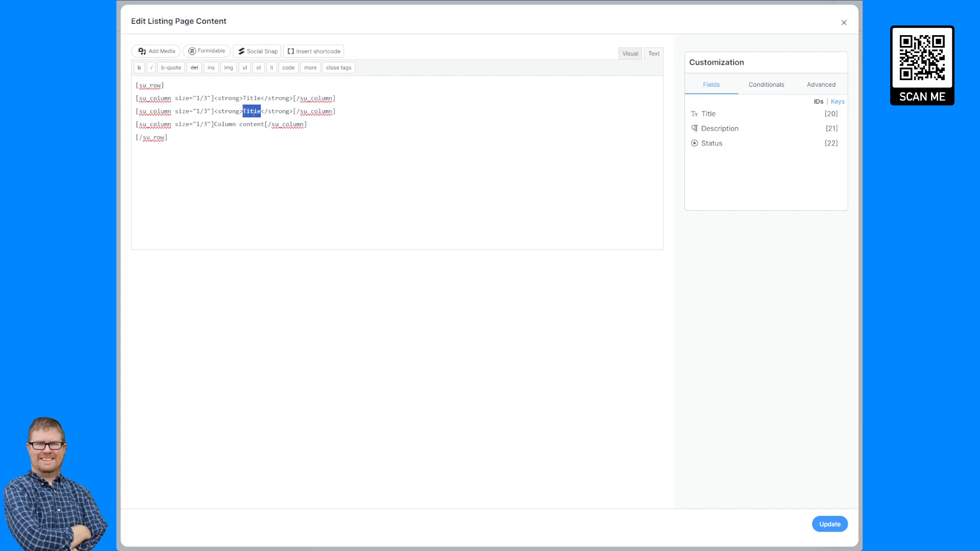
text(Desc)
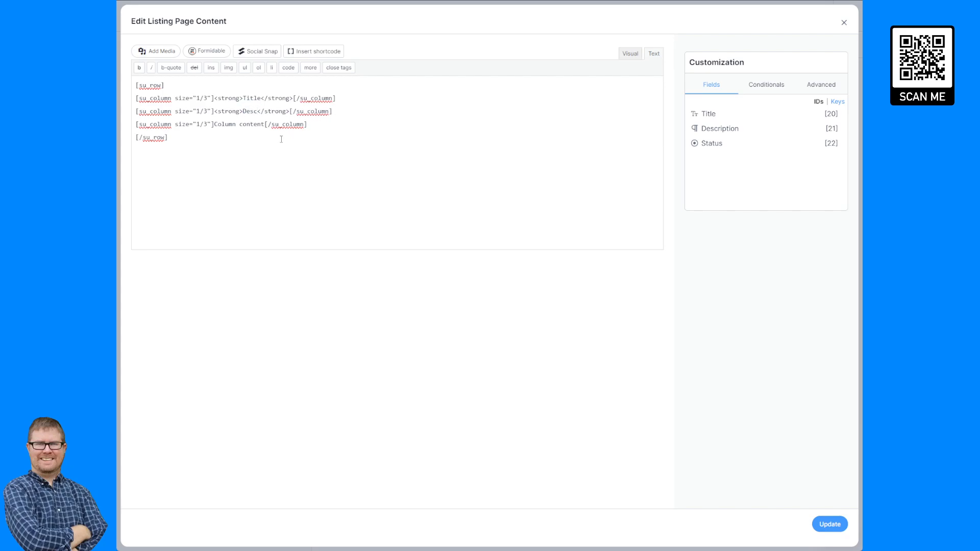
text(ription)
drag(265, 124, 214, 125)
text(<strong>Title</strong>)
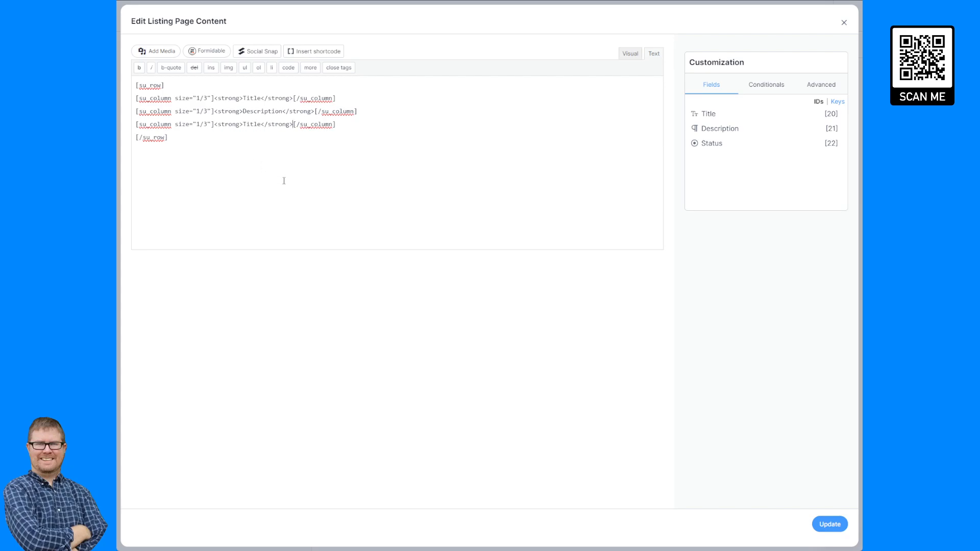
double_click(250, 124)
text(Status)
- Cut the heading row from the listing content, paste it into Before Content, and save the view
key(ctrl+a)
key(ctrl+x)
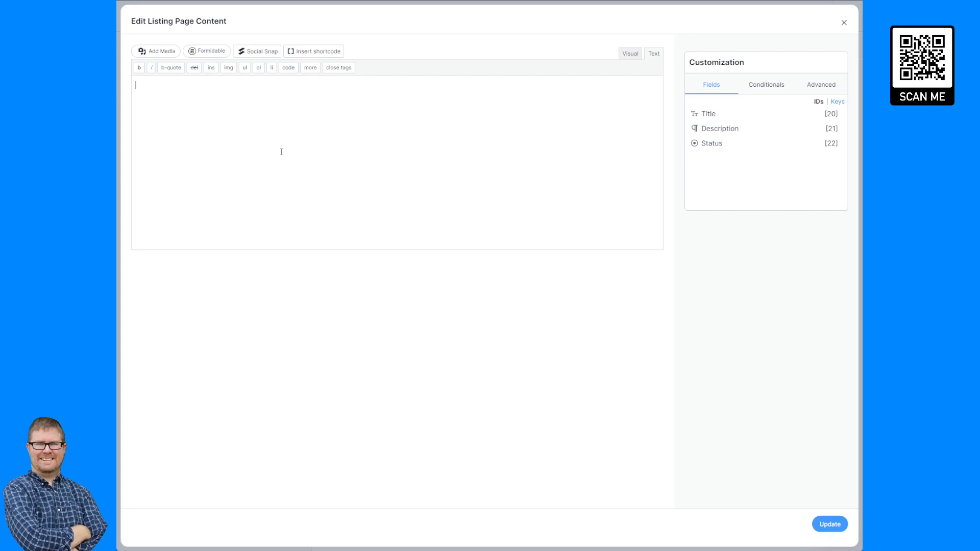
click(844, 23)
click(464, 94)
key(ctrl+v)
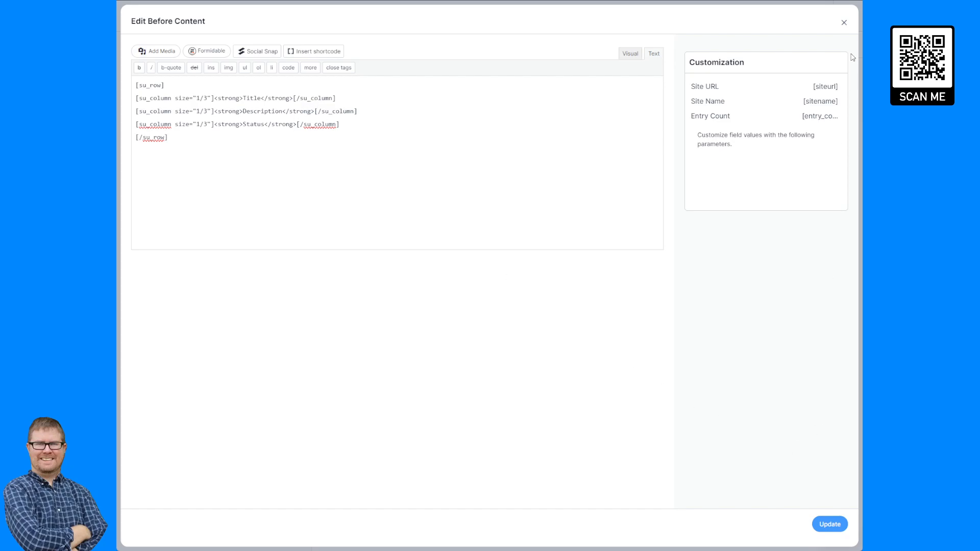
click(830, 524)
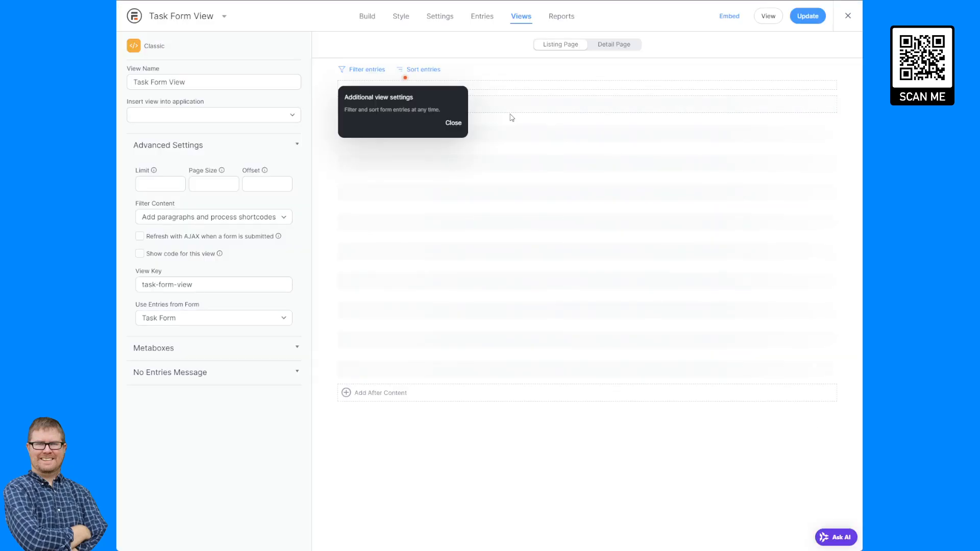
click(454, 124)
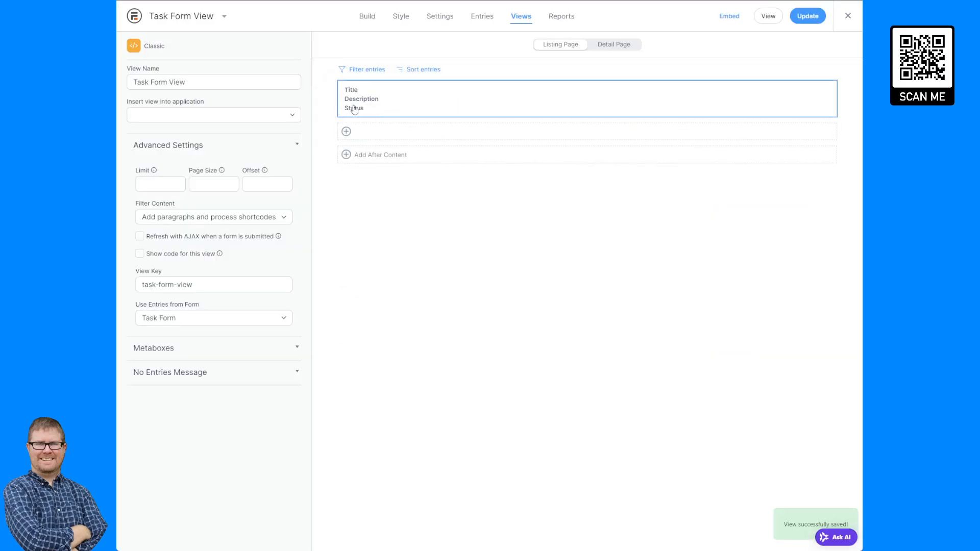
- Reopen the listing content and delete the Title, Description and Status headings from the columns
click(374, 133)
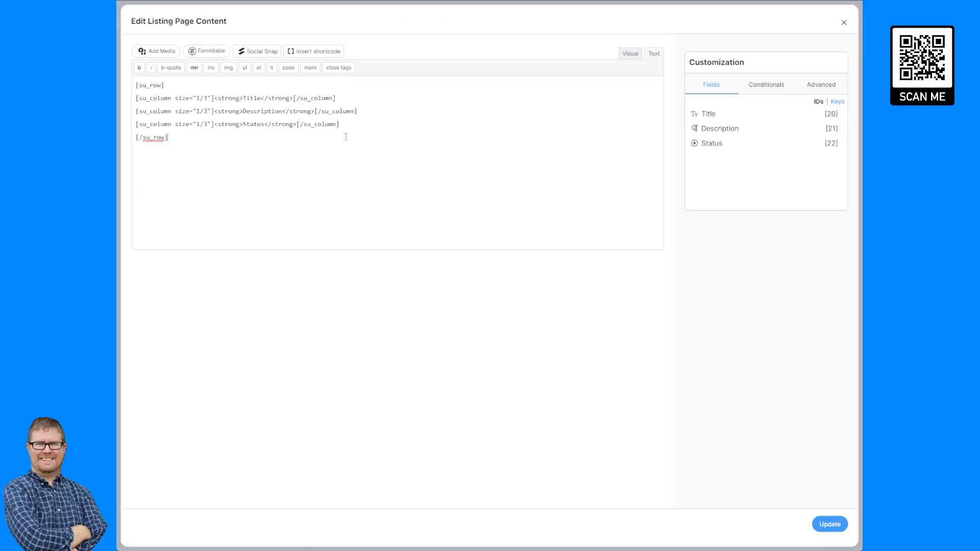
drag(292, 98, 315, 113)
key(BackSpace)
key(BackSpace)
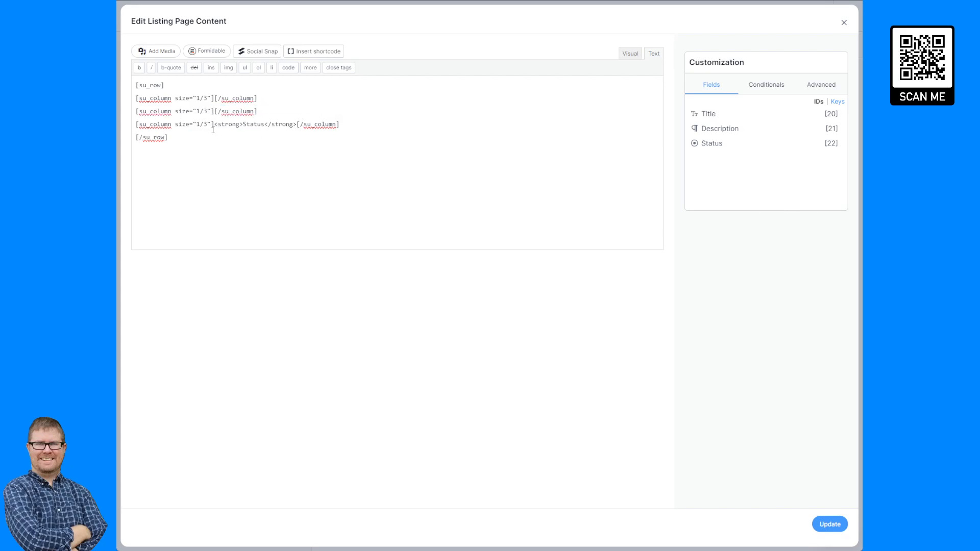
drag(213, 130, 298, 125)
key(BackSpace)
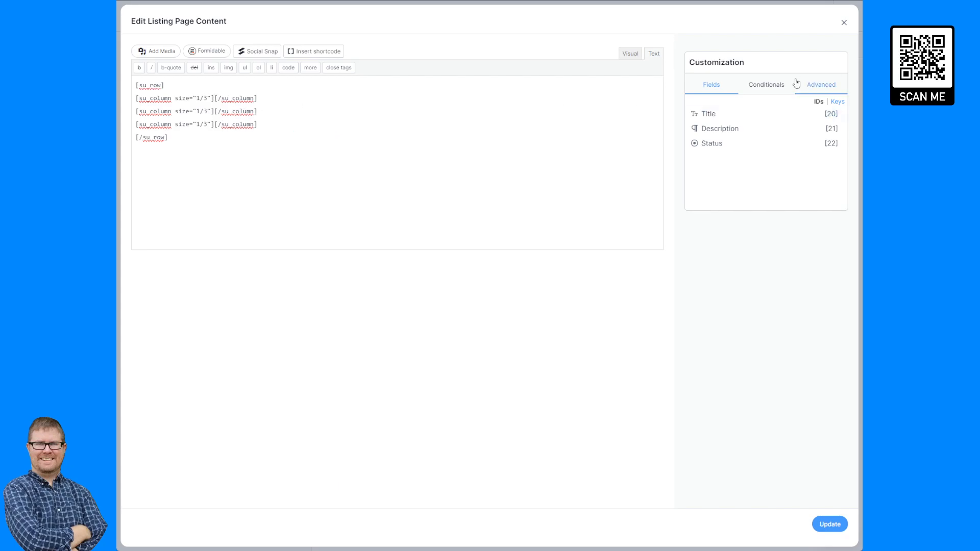
- Insert the ab_task_title, ab_task_desc and ab_task_status field keys into the three columns and save
click(838, 102)
click(821, 113)
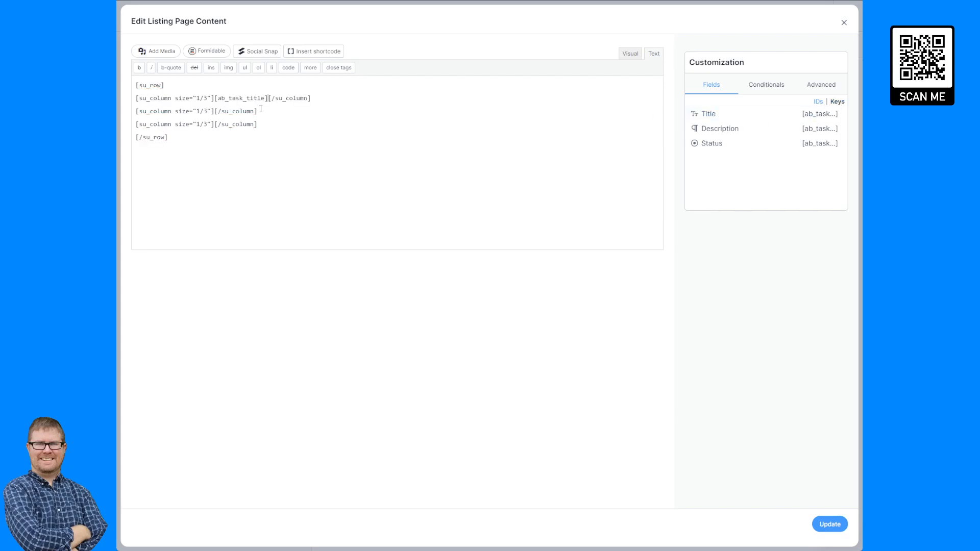
click(215, 112)
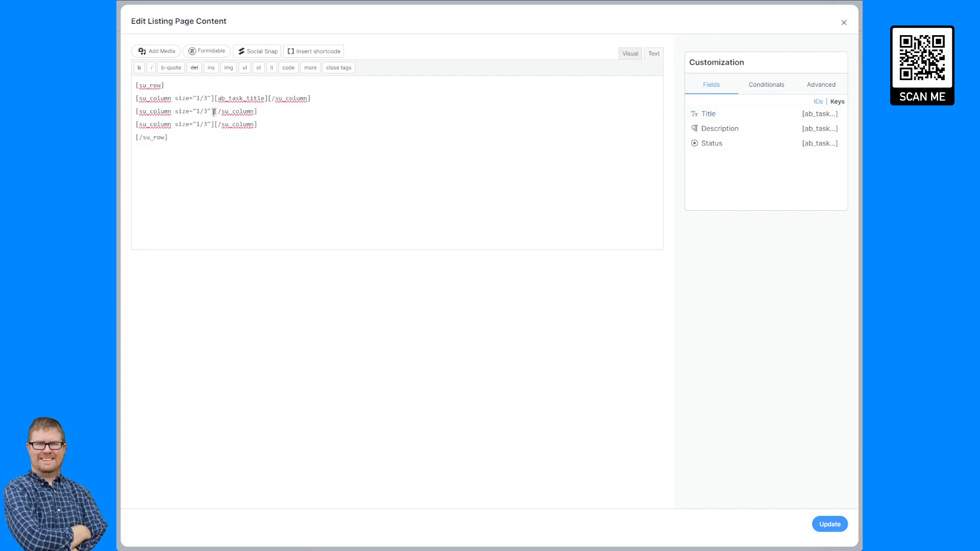
click(821, 129)
click(215, 124)
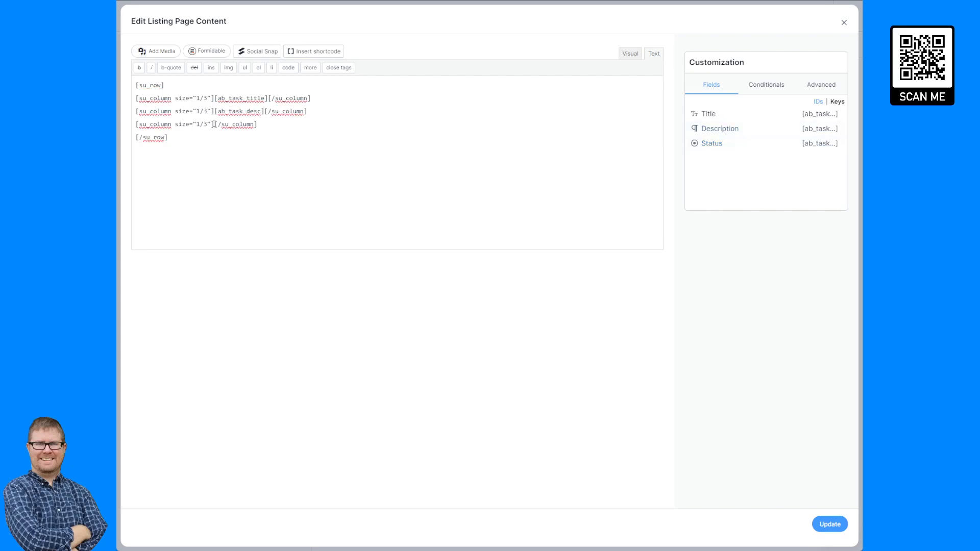
click(832, 144)
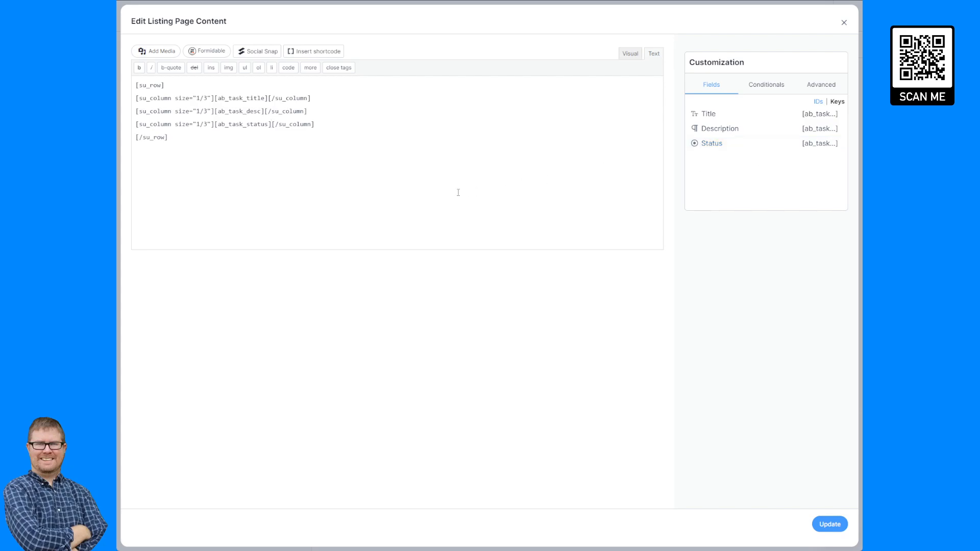
click(829, 524)
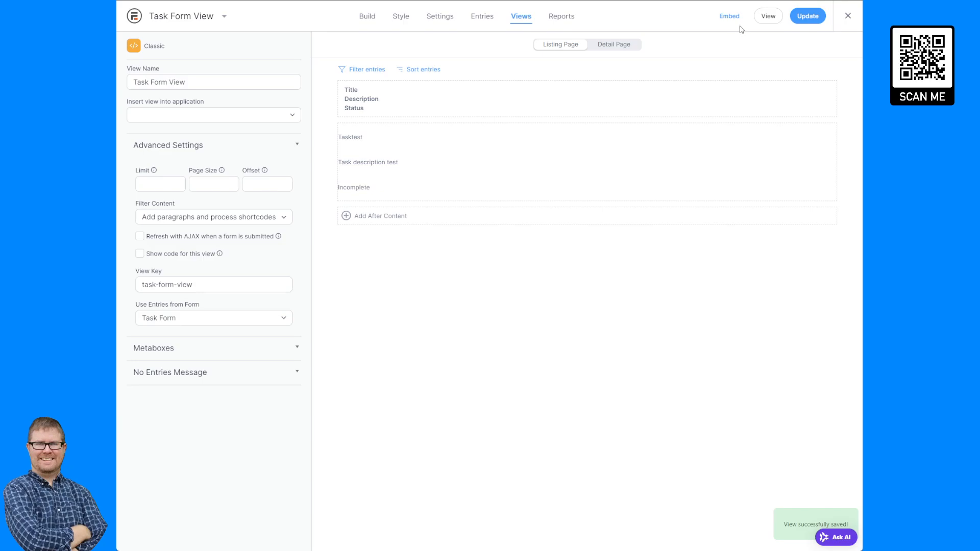
- Preview Task Form View, then review its Before Content and listing page content editors
click(768, 16)
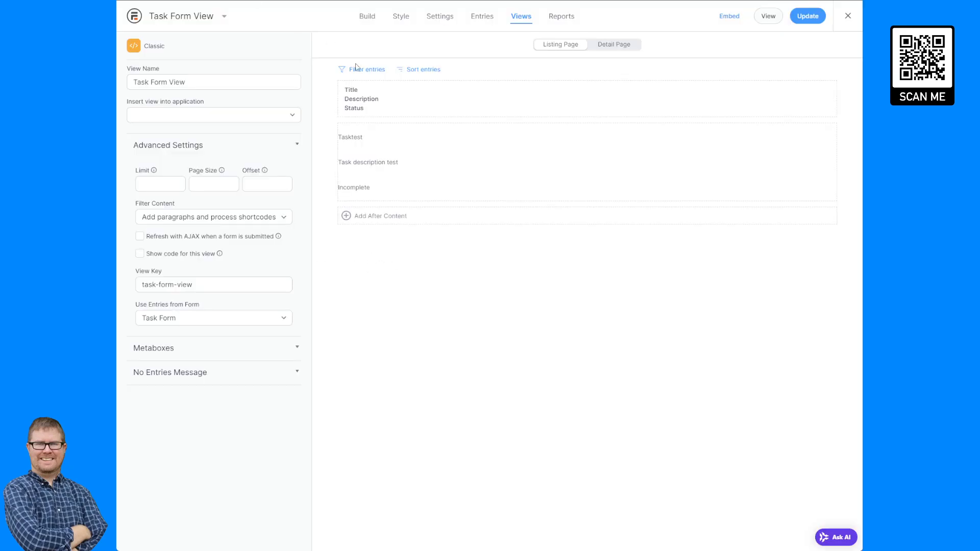
click(401, 106)
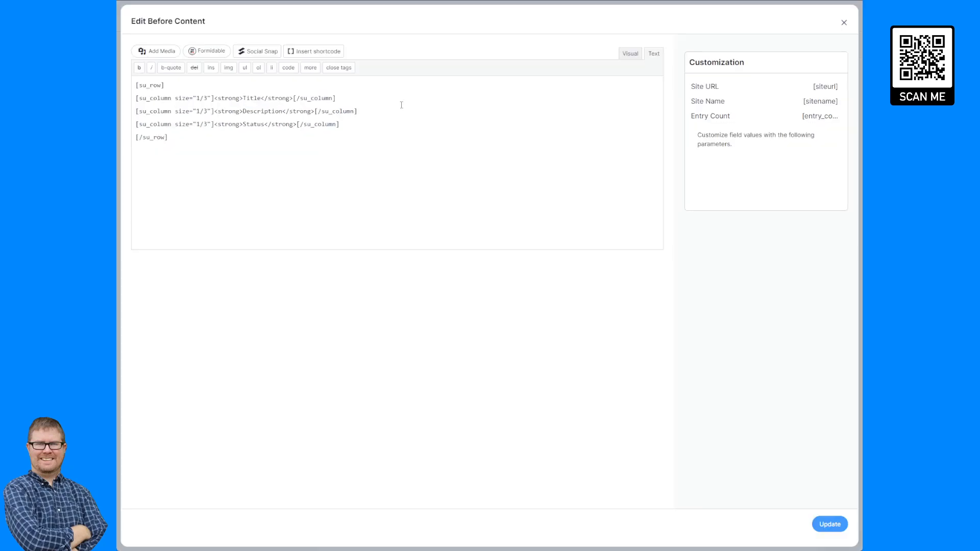
key(Escape)
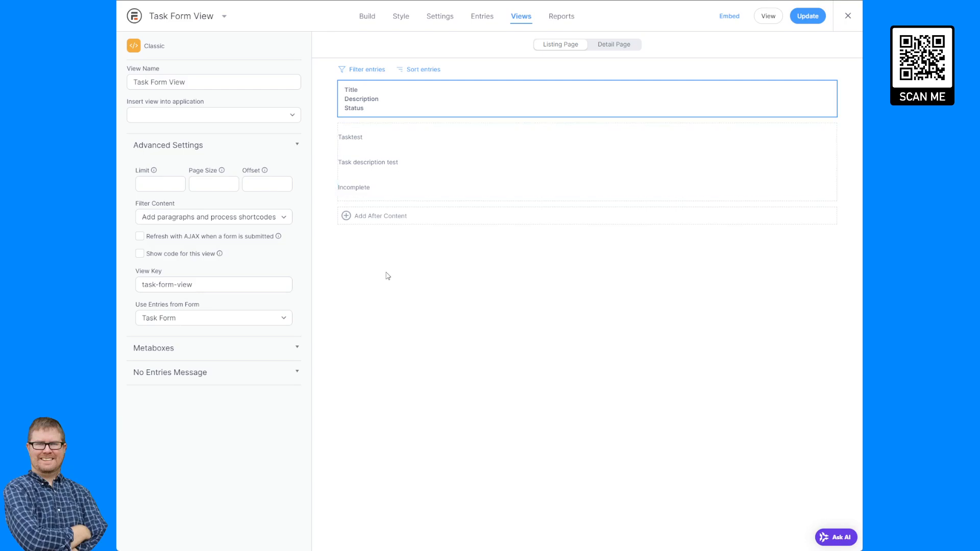
click(400, 151)
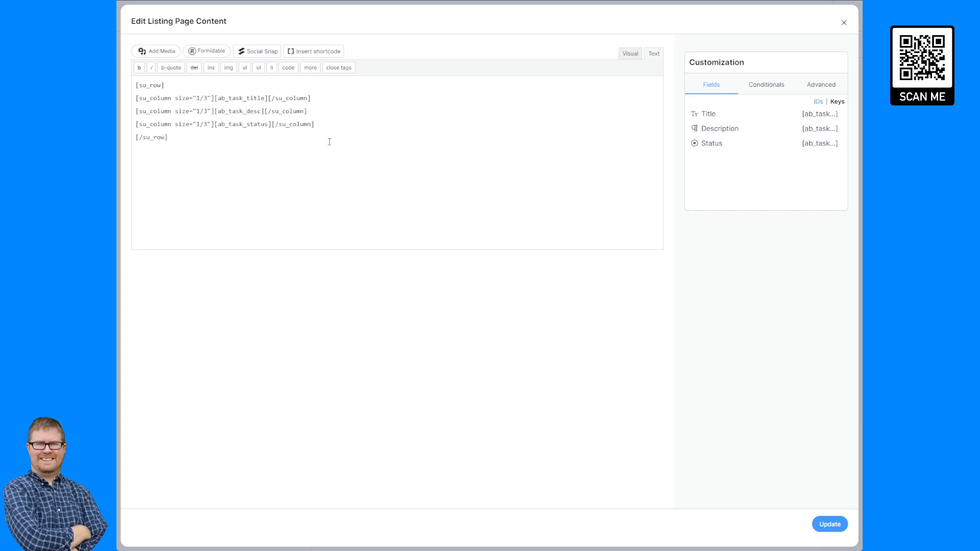
click(212, 53)
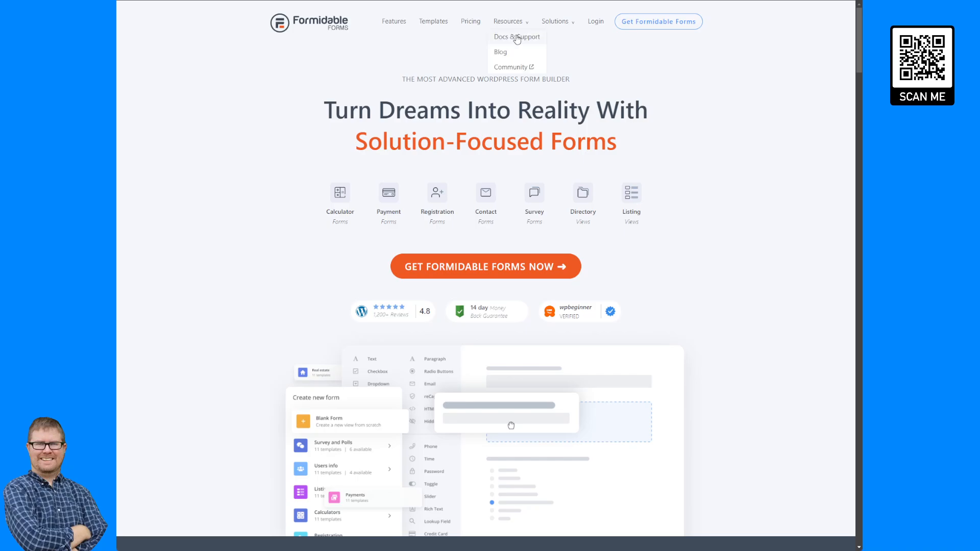
- Search the docs for 'modal' and copy the Bootstrap Modal Popup frmmodal-content usage shortcode
click(518, 36)
text(modal)
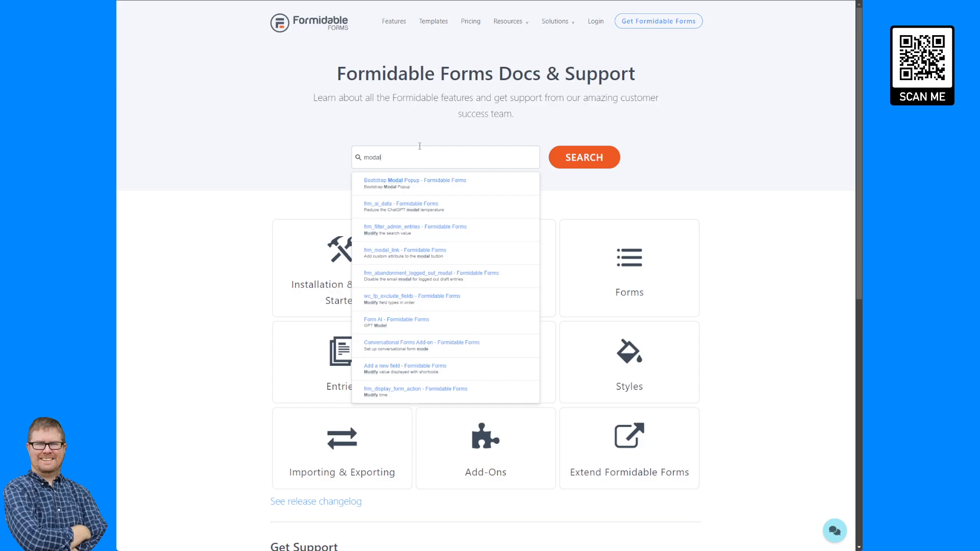
key(Return)
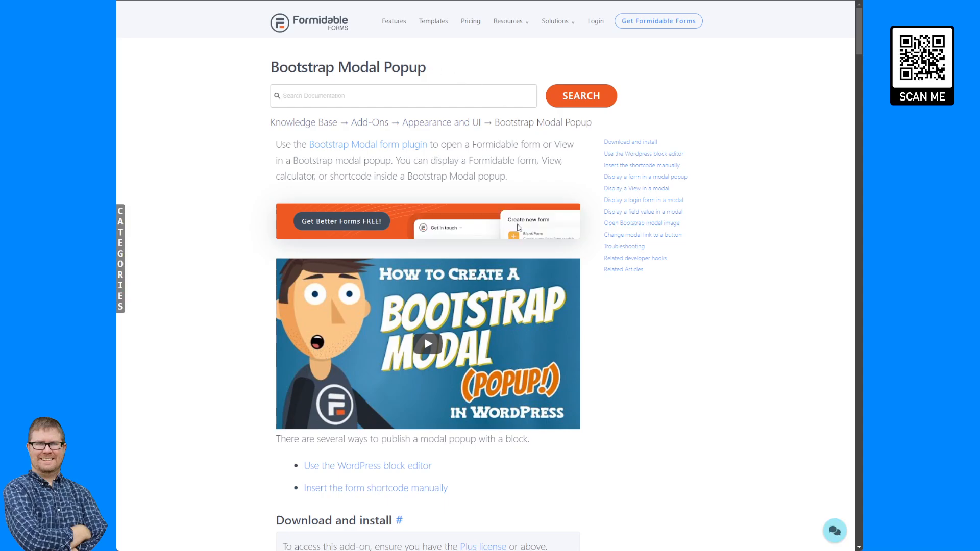
click(652, 166)
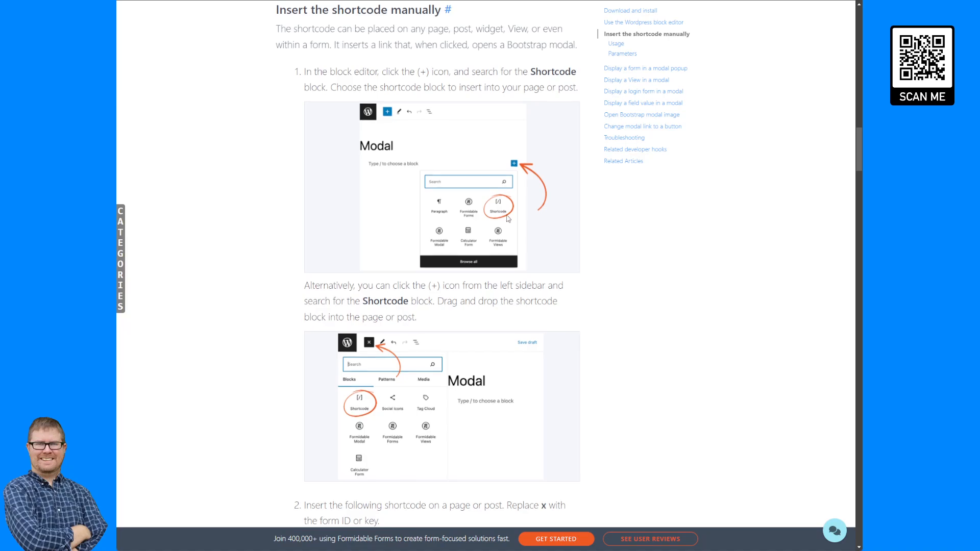
scroll(509, 220, down, 10)
scroll(509, 220, down, 3)
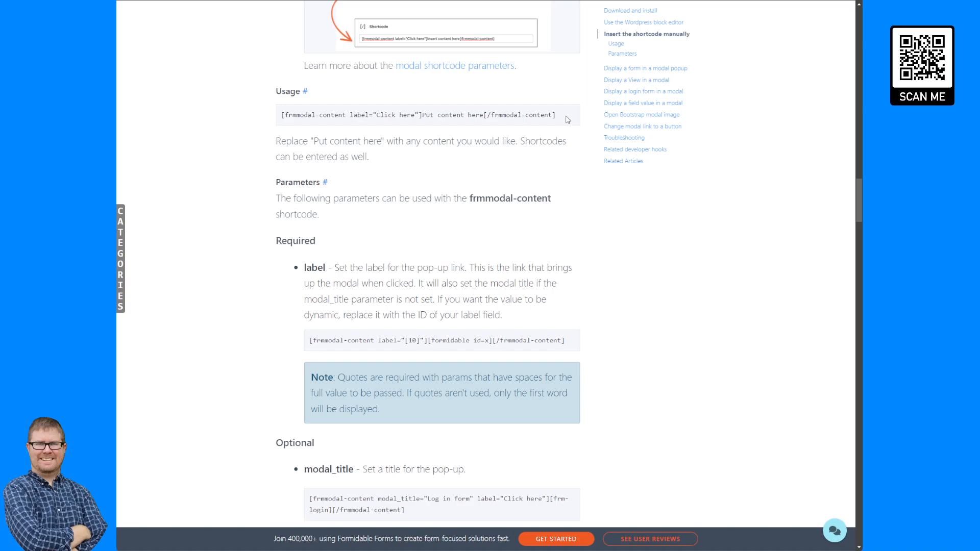
drag(567, 120, 285, 117)
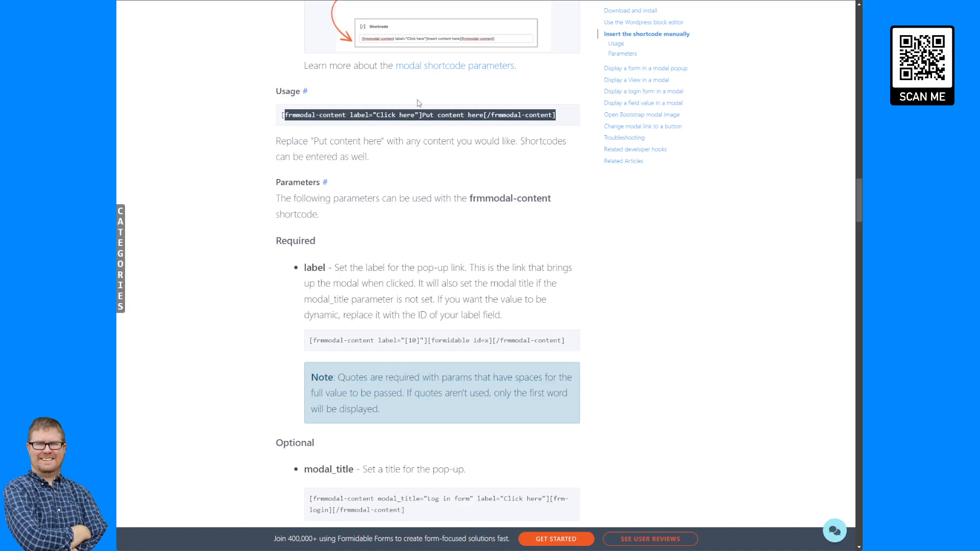
key(ctrl+Tab)
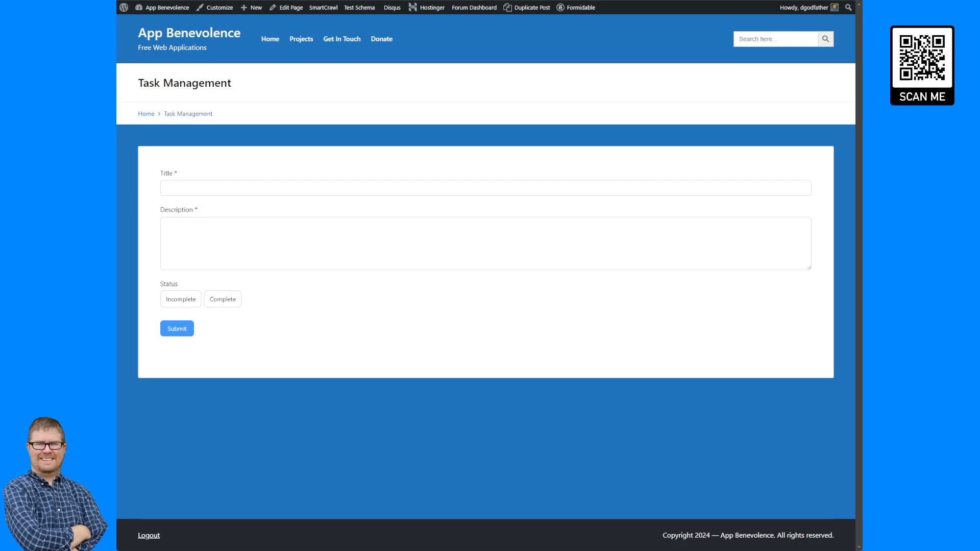
key(ctrl+Tab)
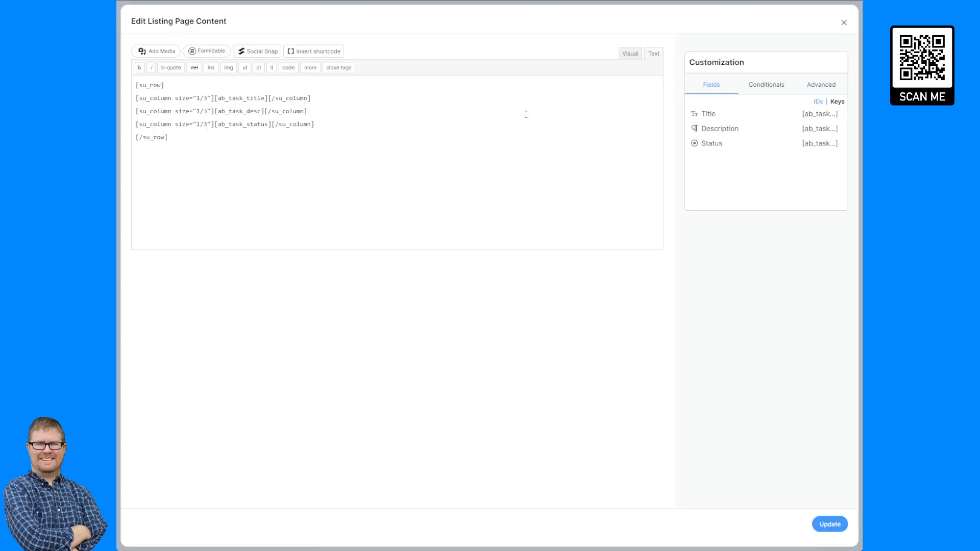
- Paste the frmmodal-content shortcode above [su_row] in Before Content and remove 'Put content here'
click(844, 23)
click(409, 108)
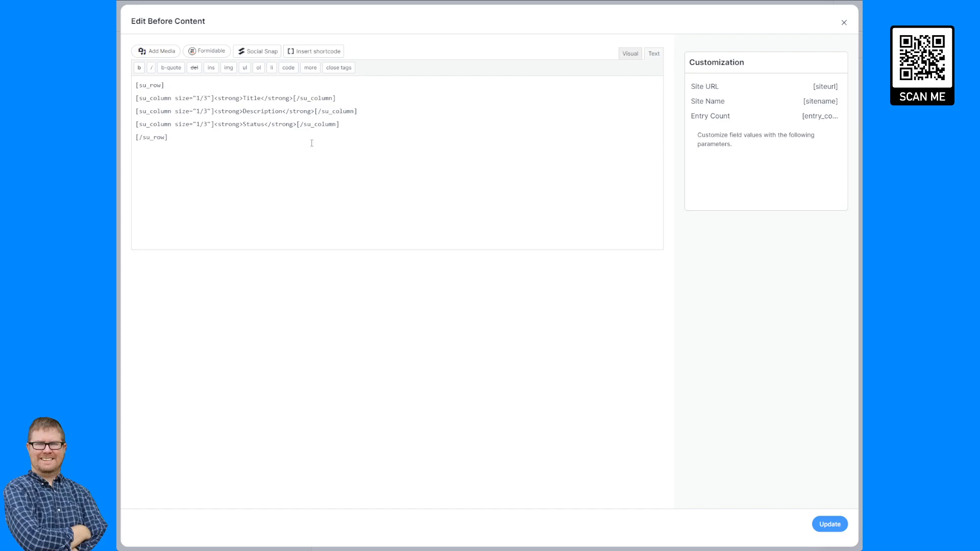
key(Return)
key(Up)
text([frmmodal-content label="Click here"]Put content here[/frmmodal-content])
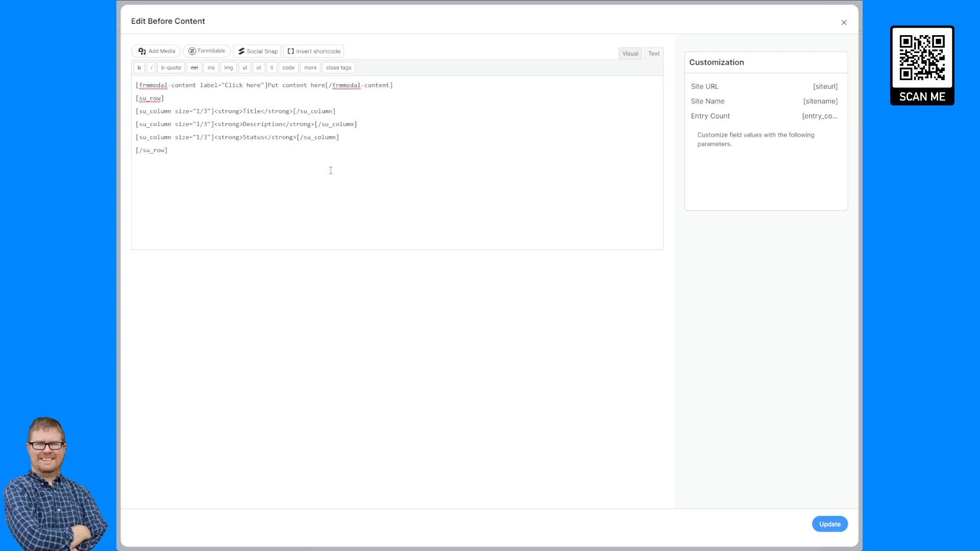
drag(325, 83, 267, 85)
key(BackSpace)
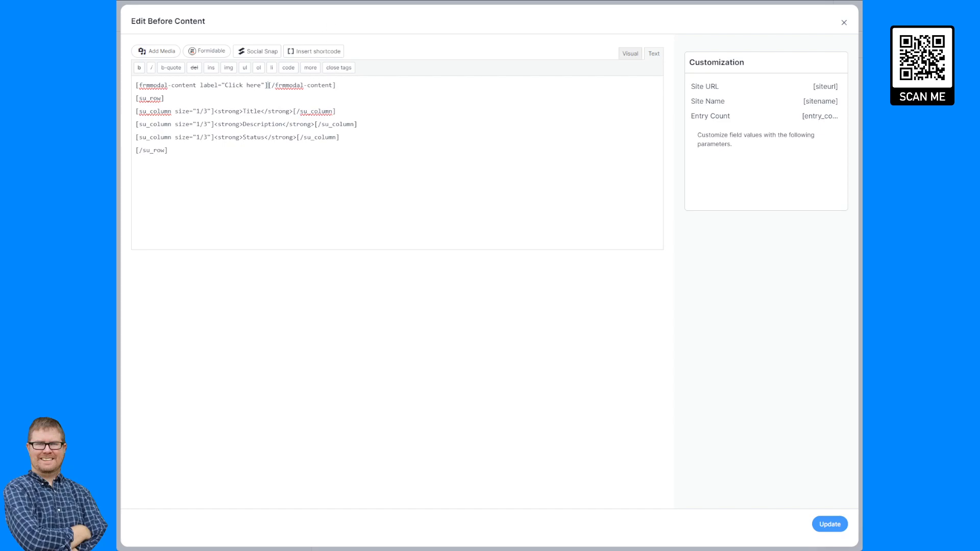
- Insert the Task Form shortcode [formidable id="3"] inside the modal shortcode
click(202, 53)
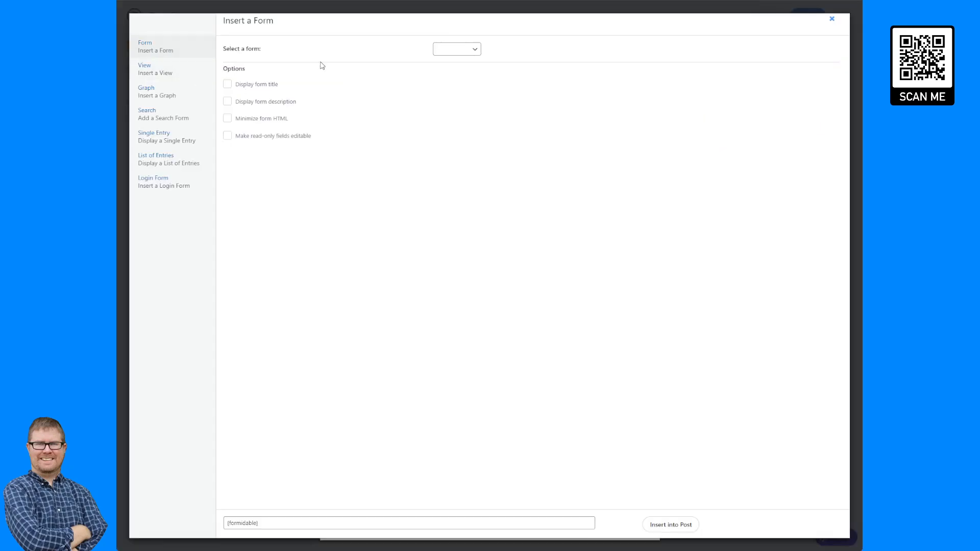
click(458, 80)
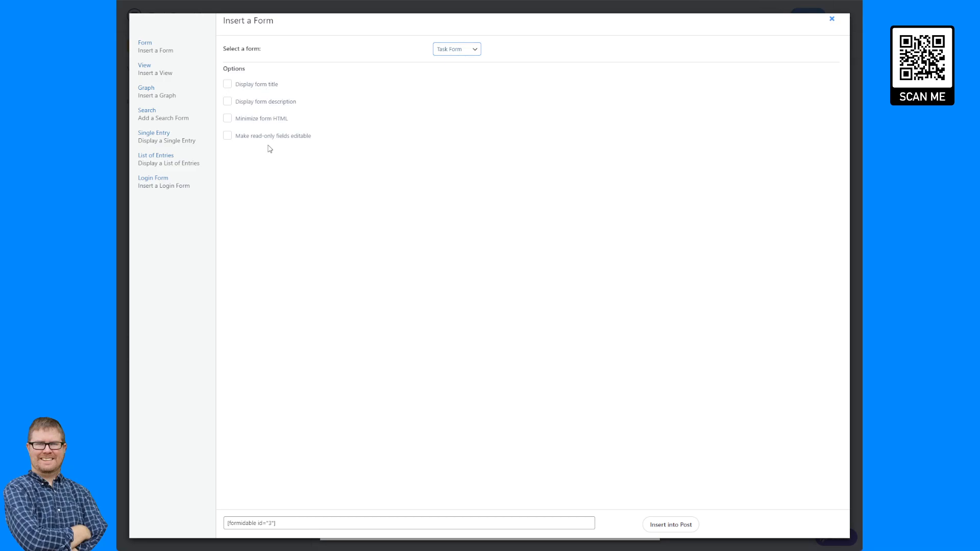
click(670, 525)
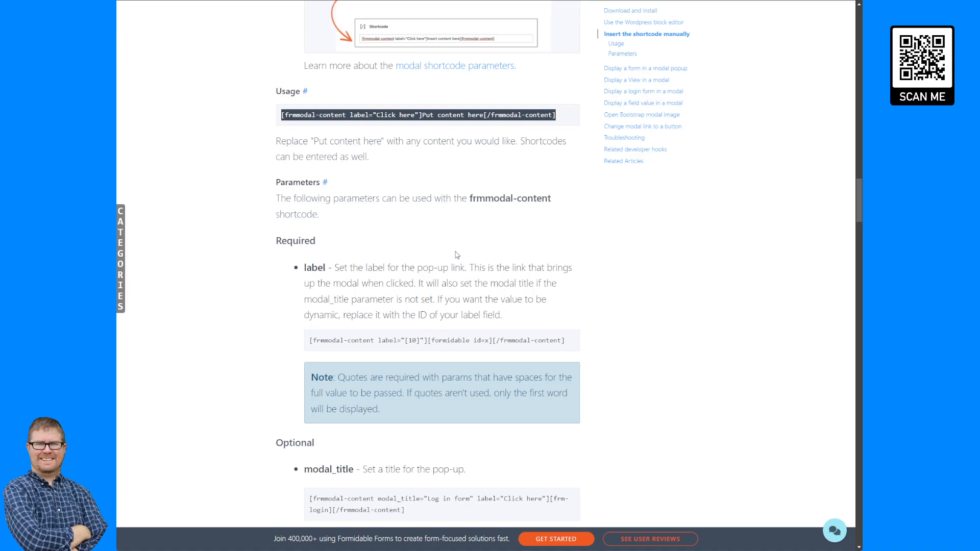
- Add a modal_title attribute set to 'Task Form' to the frmmodal-content shortcode
scroll(460, 245, down, 3)
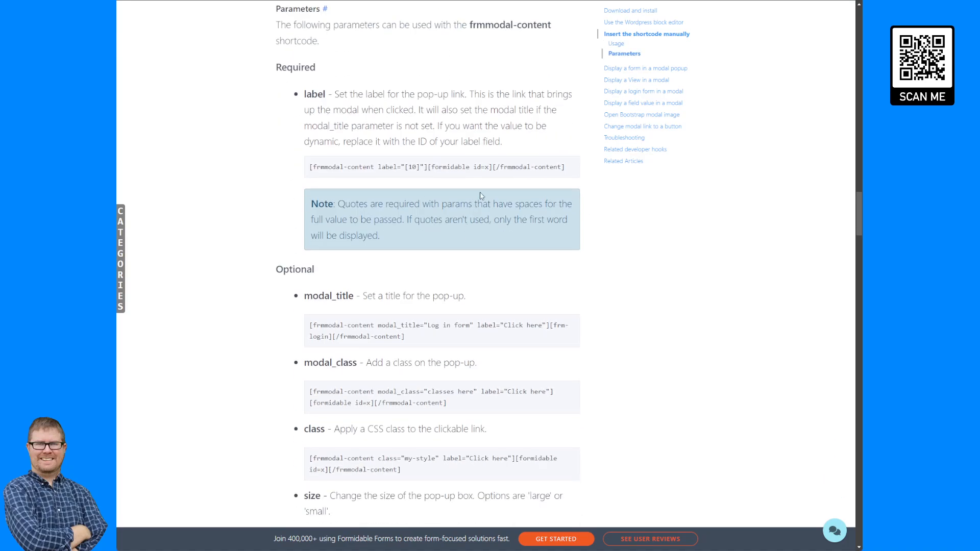
scroll(479, 196, down, 5)
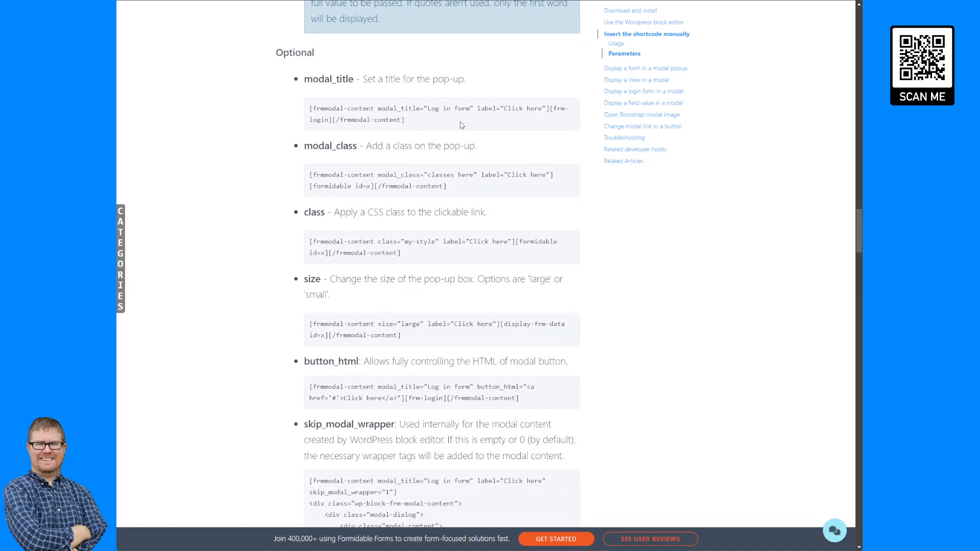
drag(474, 107, 376, 109)
key(ctrl+c)
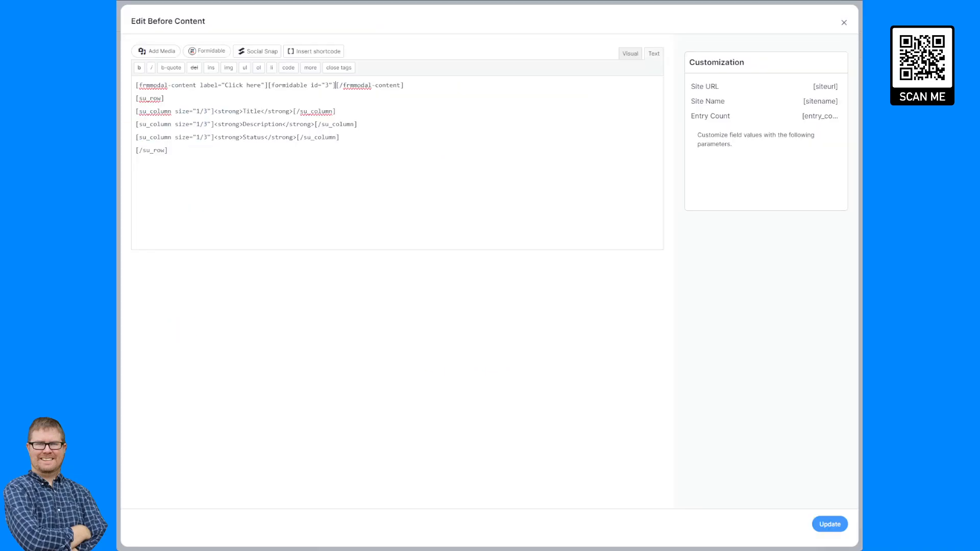
click(200, 85)
key(ctrl+v)
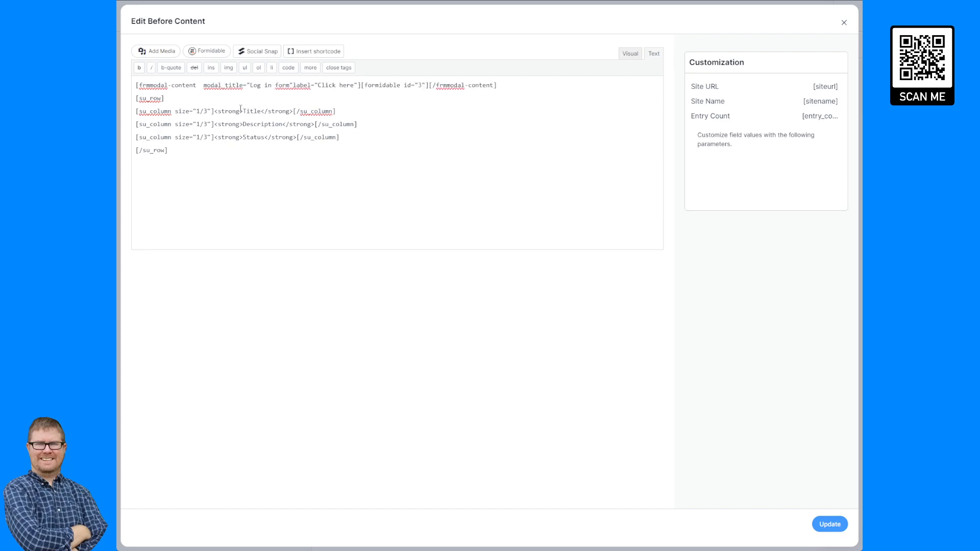
key(BackSpace)
drag(284, 85, 248, 94)
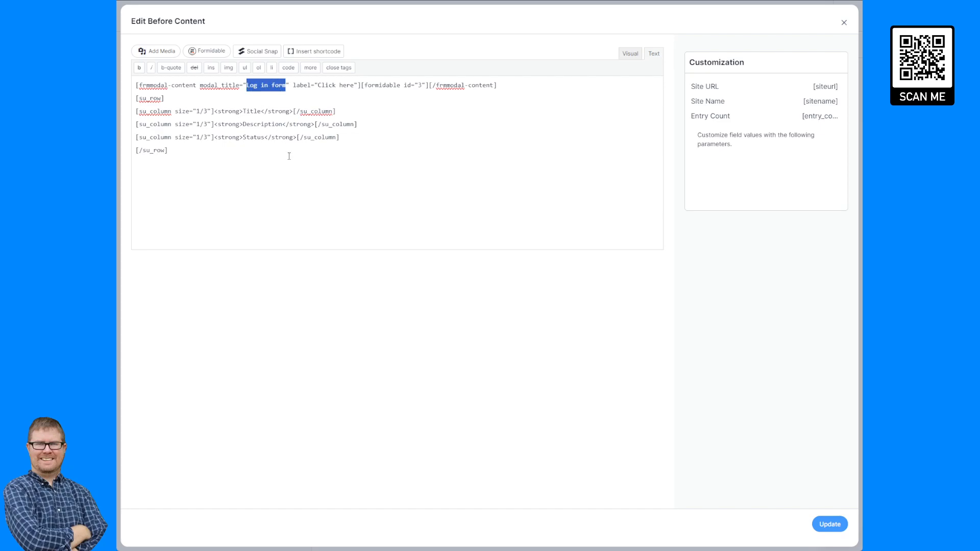
text(Task Fo)
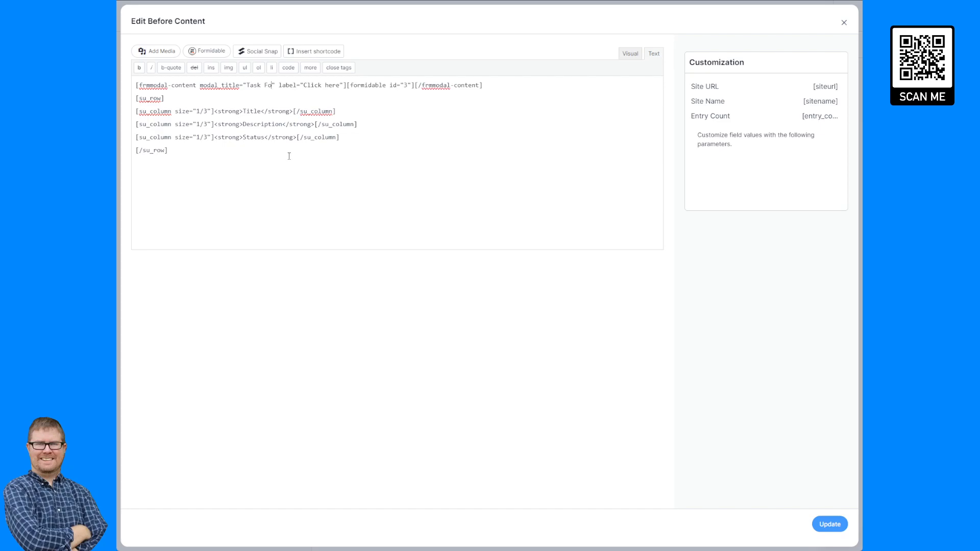
text(rm)
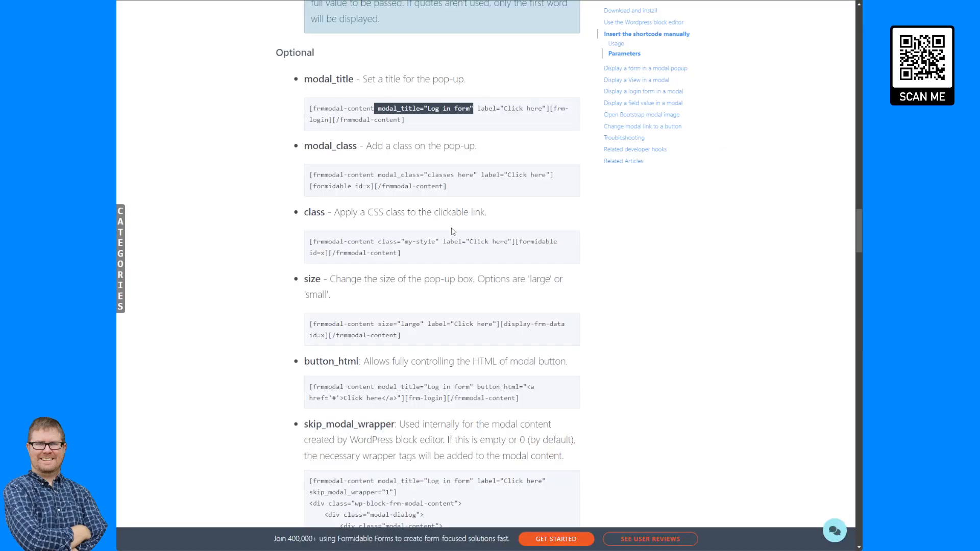
- Add size="large", change the label from 'Click here' to 'Add Task', and save the view
scroll(452, 232, down, 2)
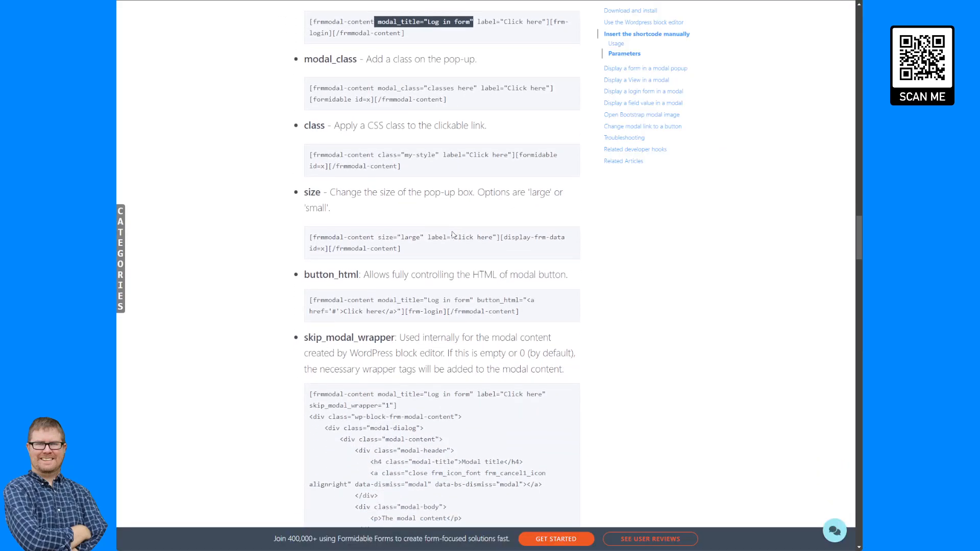
drag(426, 236, 374, 234)
key(ctrl+c)
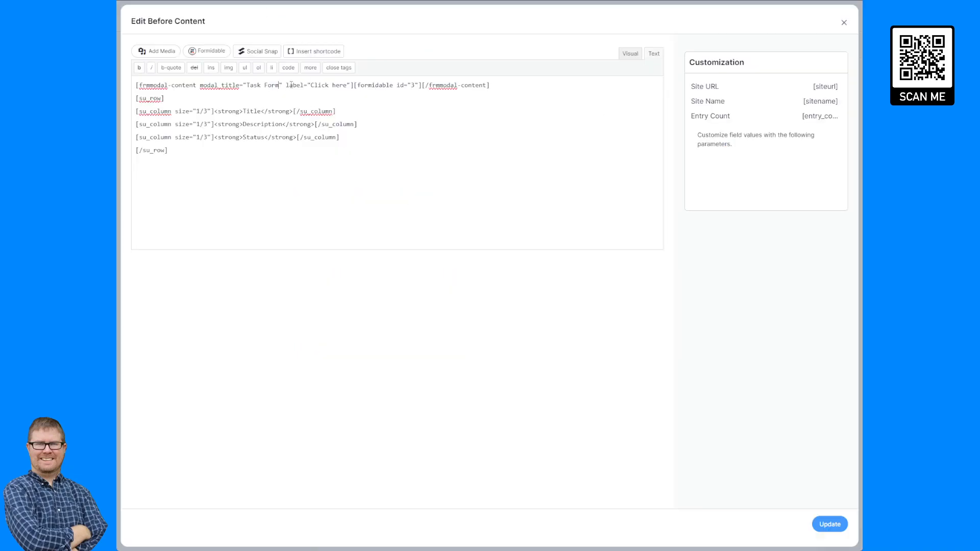
click(284, 86)
key(ctrl+v)
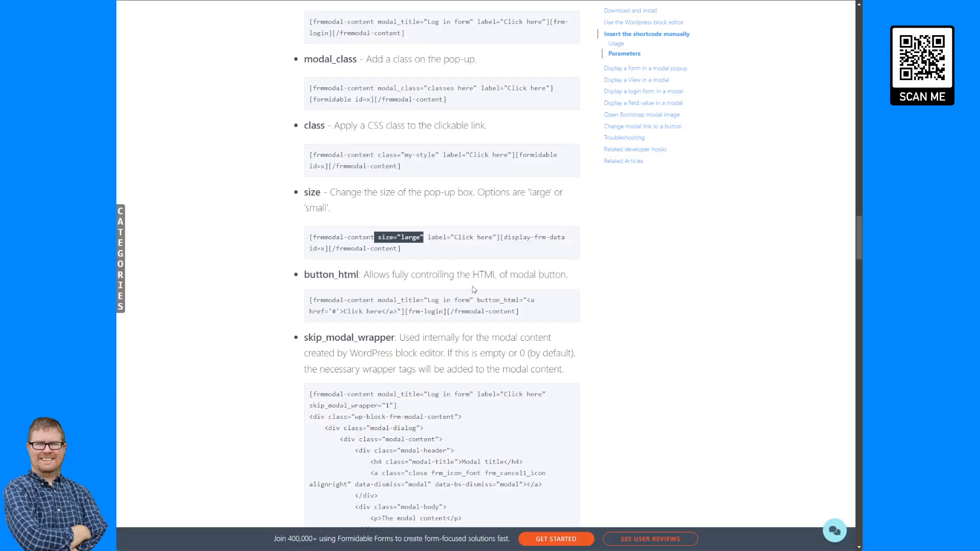
scroll(474, 289, down, 5)
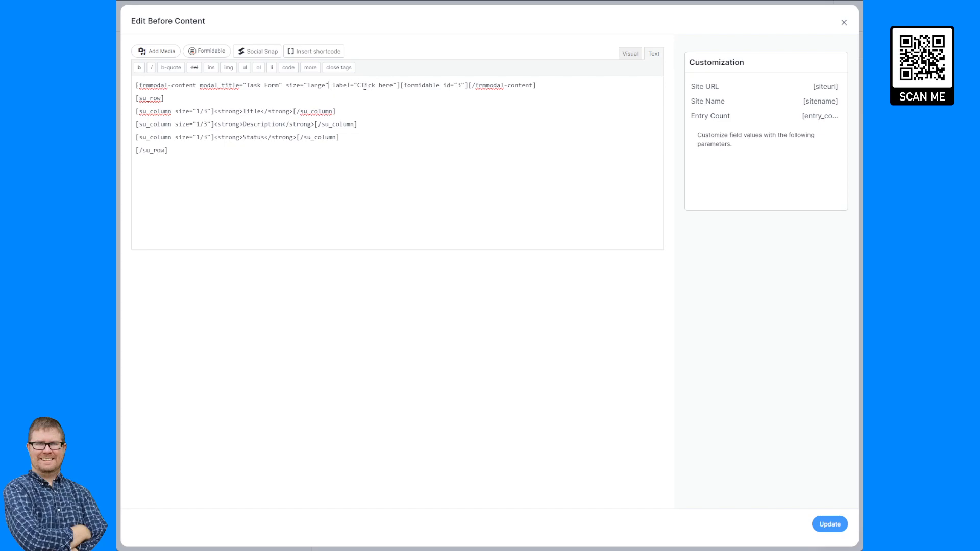
drag(358, 86, 393, 85)
text(Add Task)
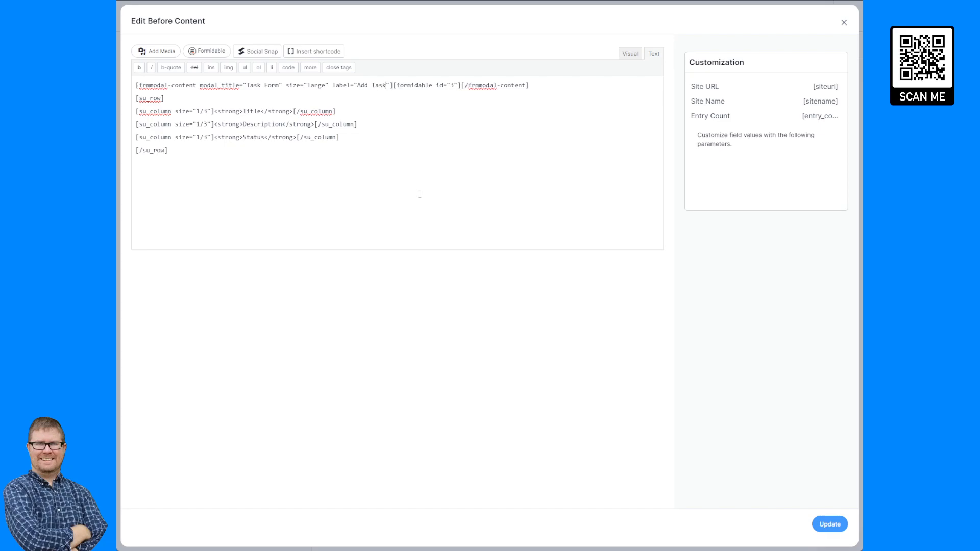
click(836, 526)
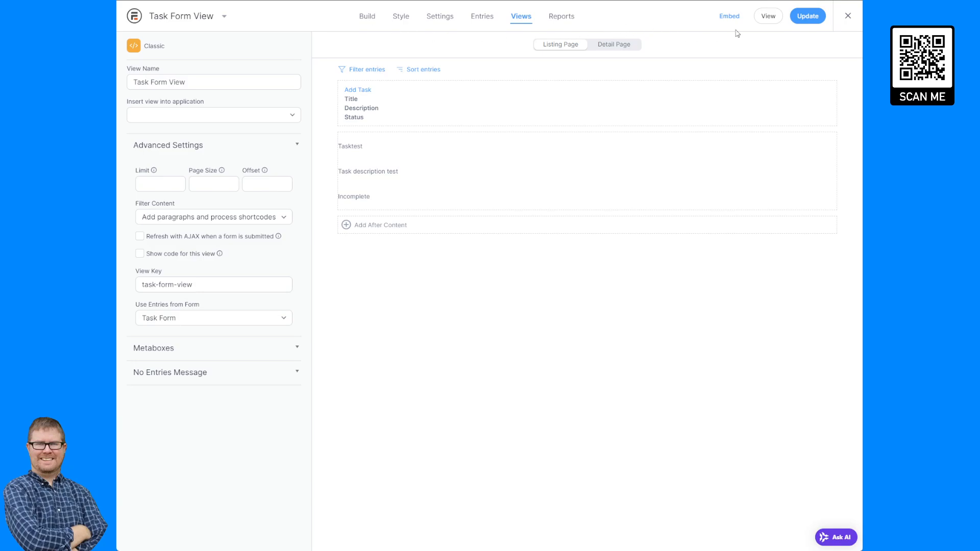
- Embed Task Form View into the existing Task Management page
click(738, 20)
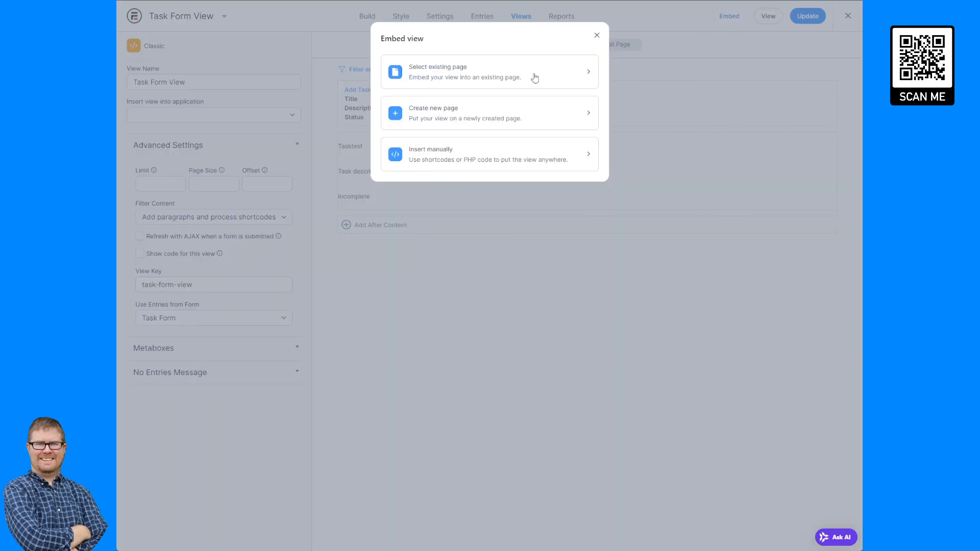
click(478, 84)
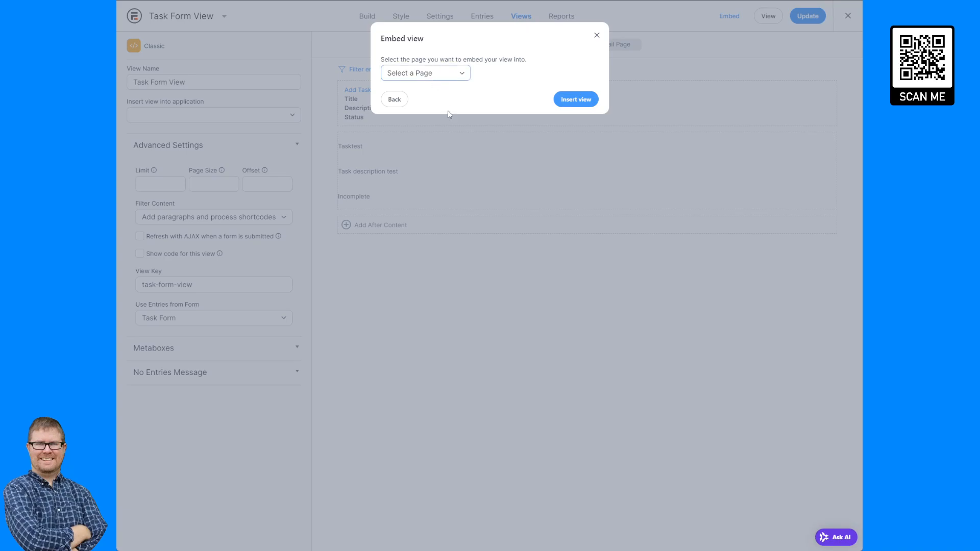
click(442, 152)
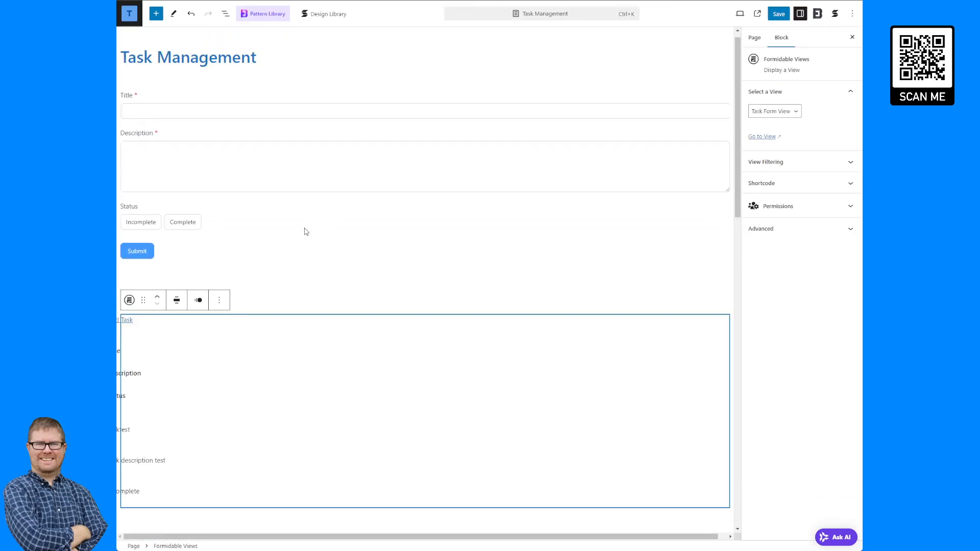
- Delete the standalone Task Form block from the Task Management page
click(265, 156)
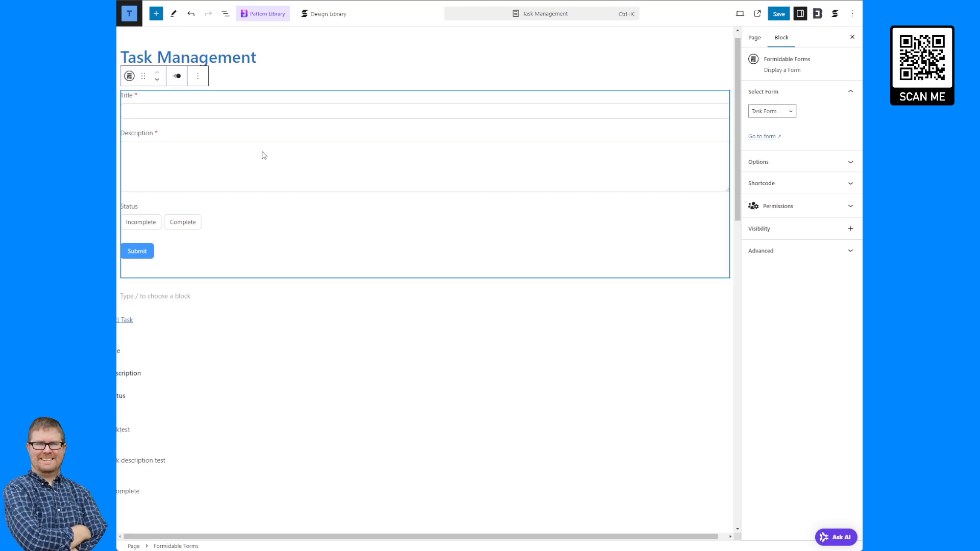
click(197, 75)
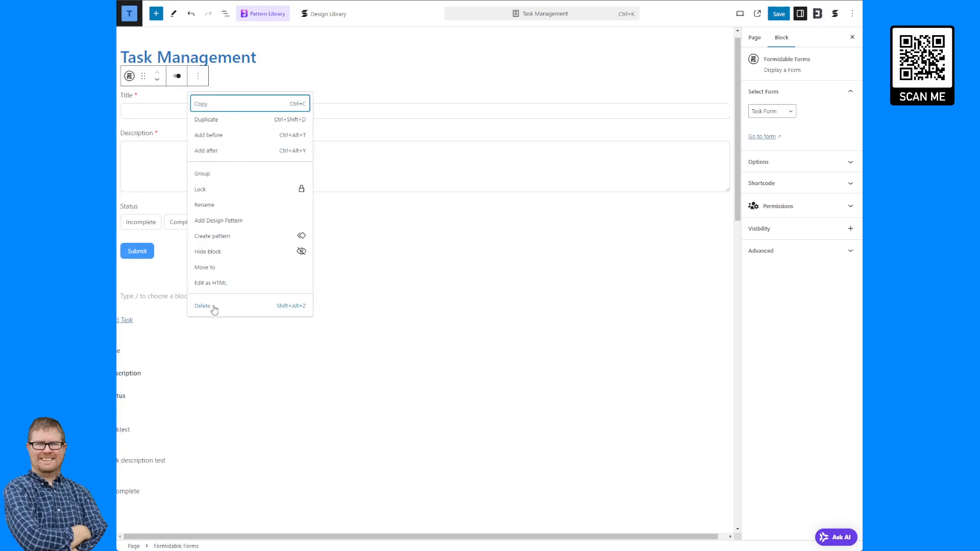
click(212, 307)
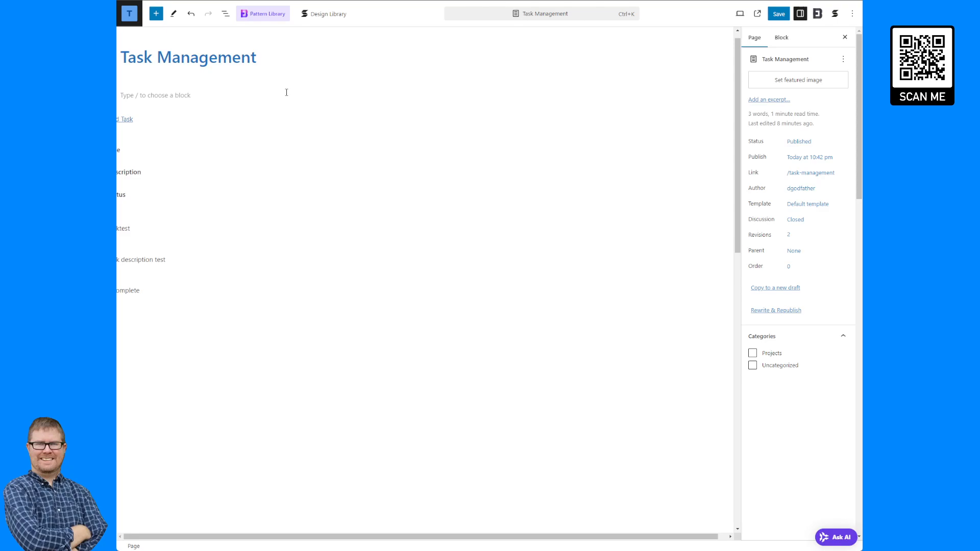
- Move the Task Form View block directly under the title and save the page
click(485, 94)
click(243, 120)
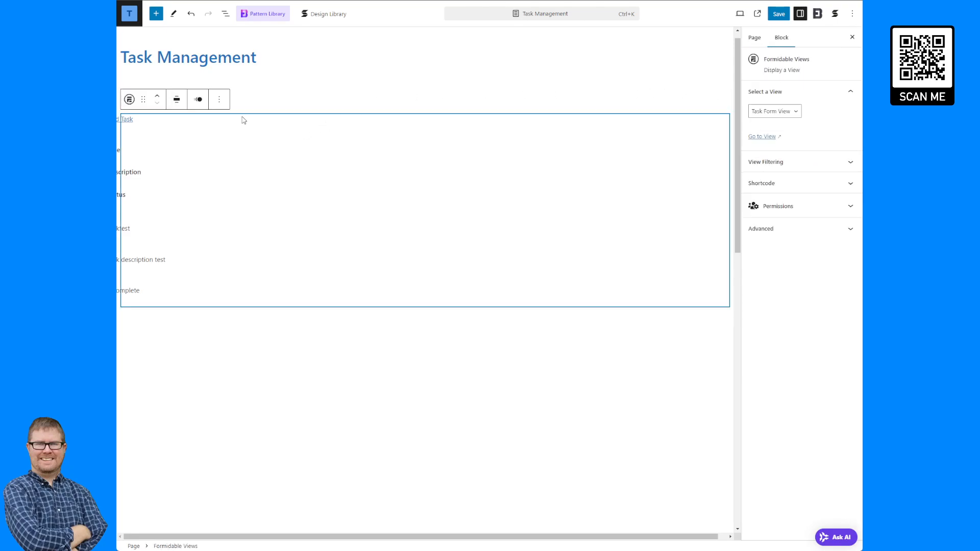
click(159, 99)
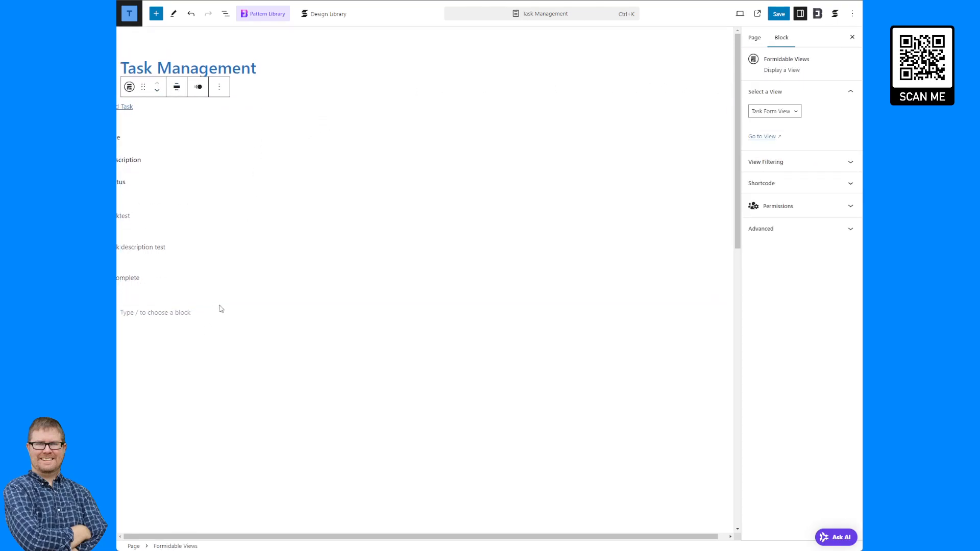
click(778, 16)
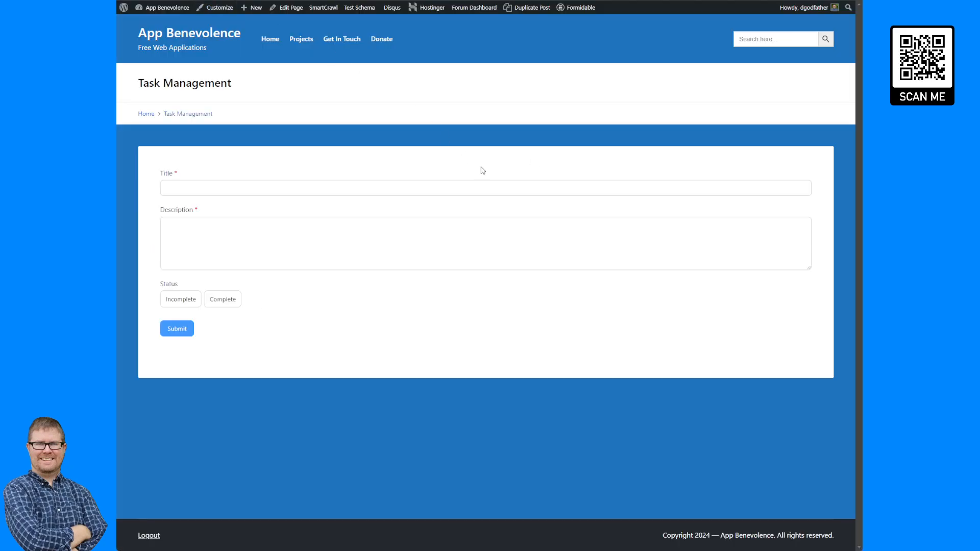
- Reload the live Task Management page and open the Task Form modal via Add Task
key(F5)
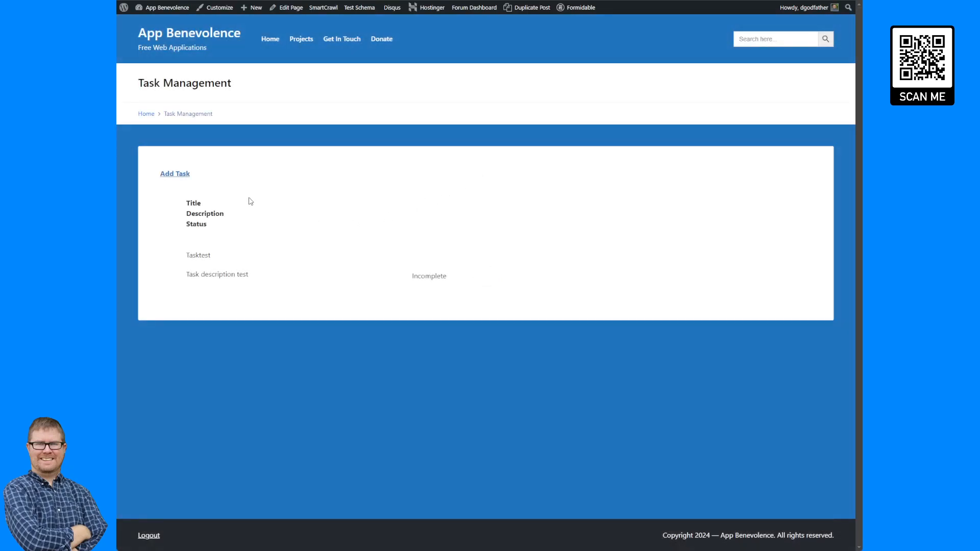
click(175, 174)
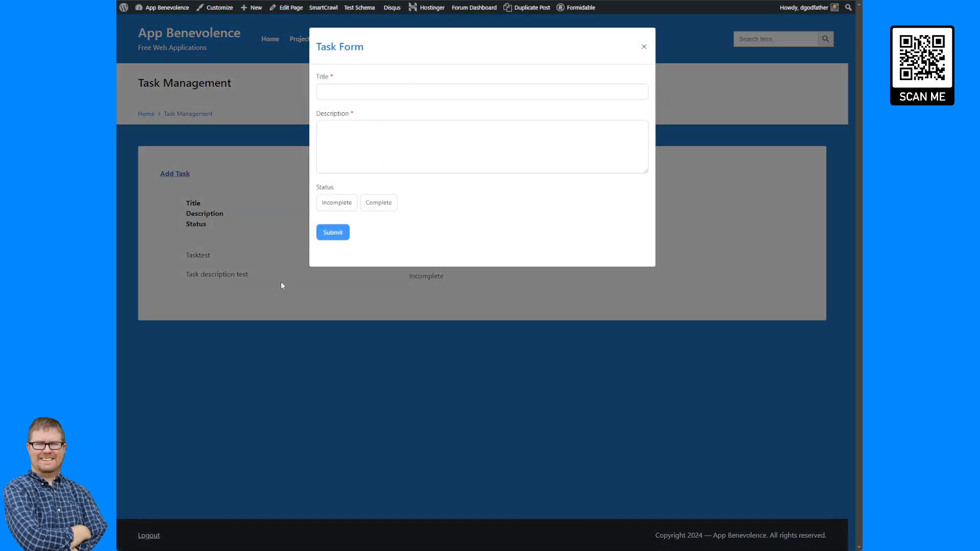
click(279, 296)
click(178, 174)
- Inspect the modal's div.modal-body and form markup in developer tools, then close the modal
key(ctrl+shift+j)
click(124, 388)
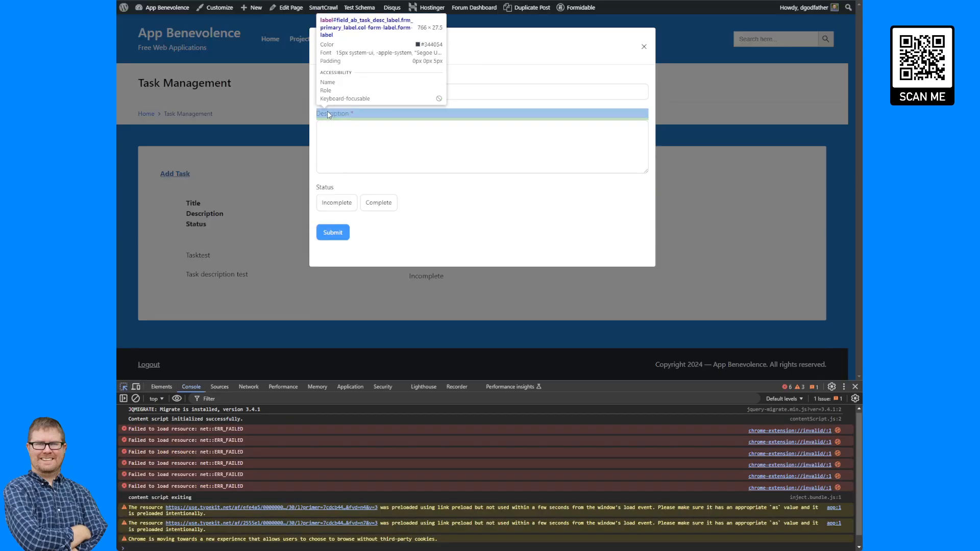
click(346, 66)
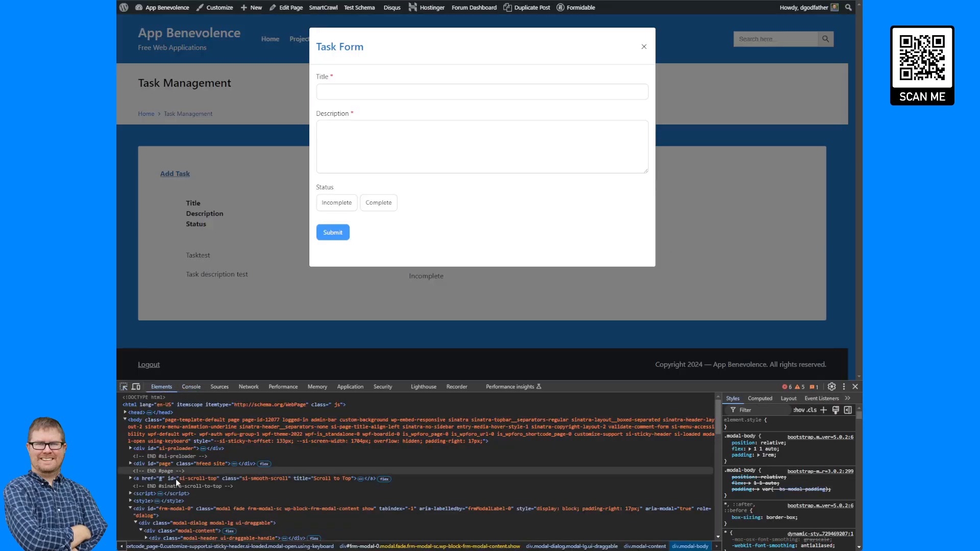
click(123, 387)
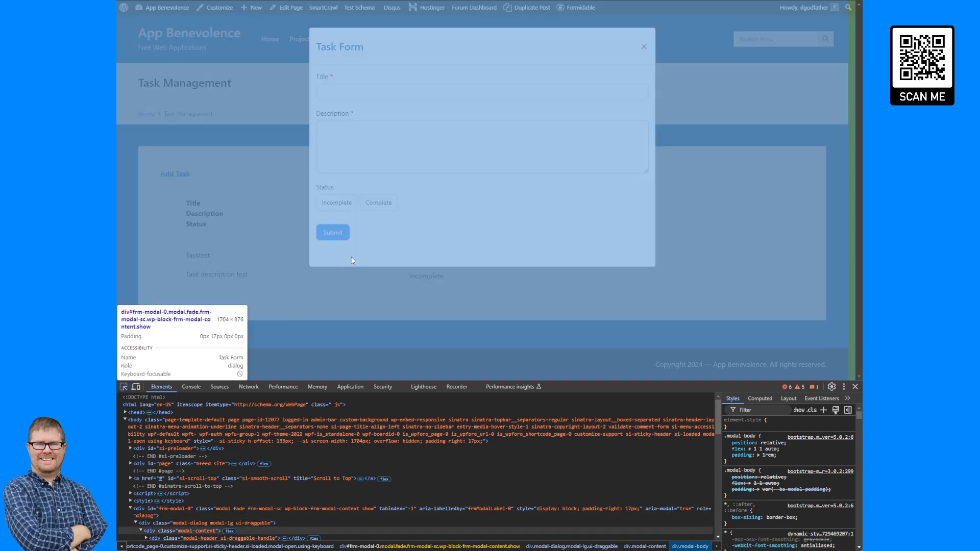
click(350, 257)
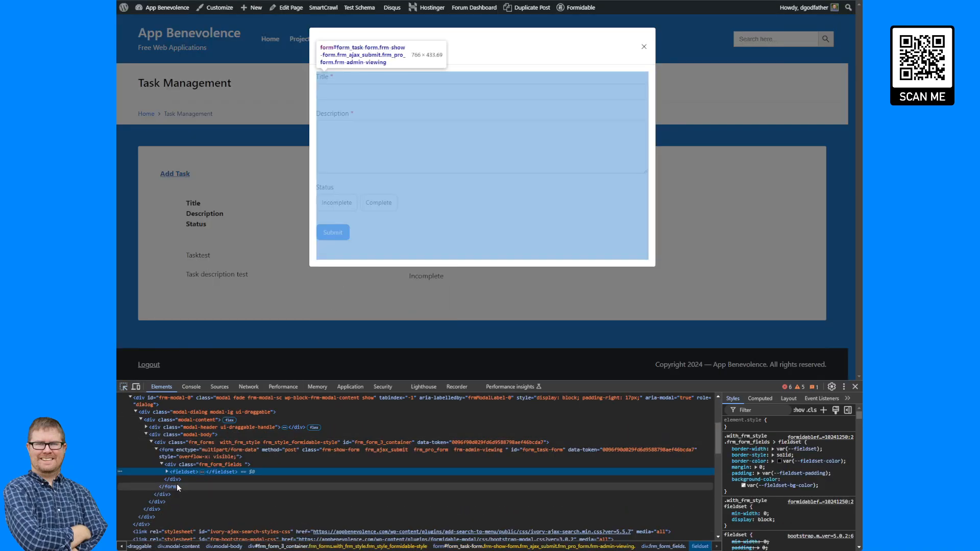
click(192, 434)
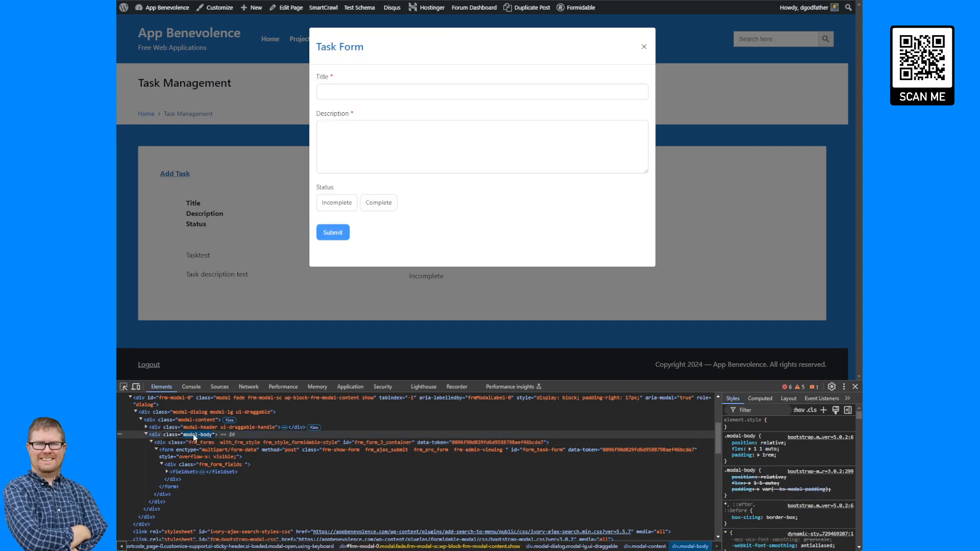
click(197, 451)
click(197, 436)
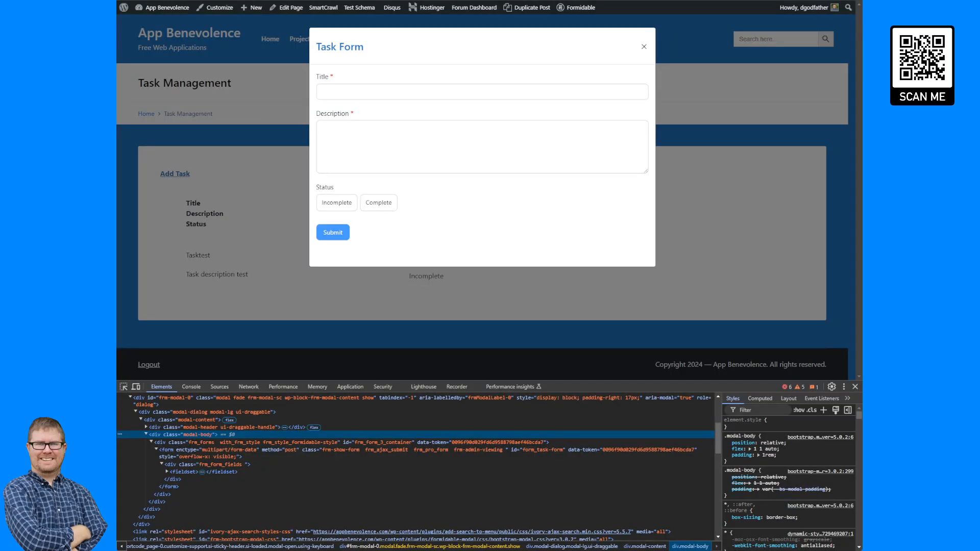
click(309, 99)
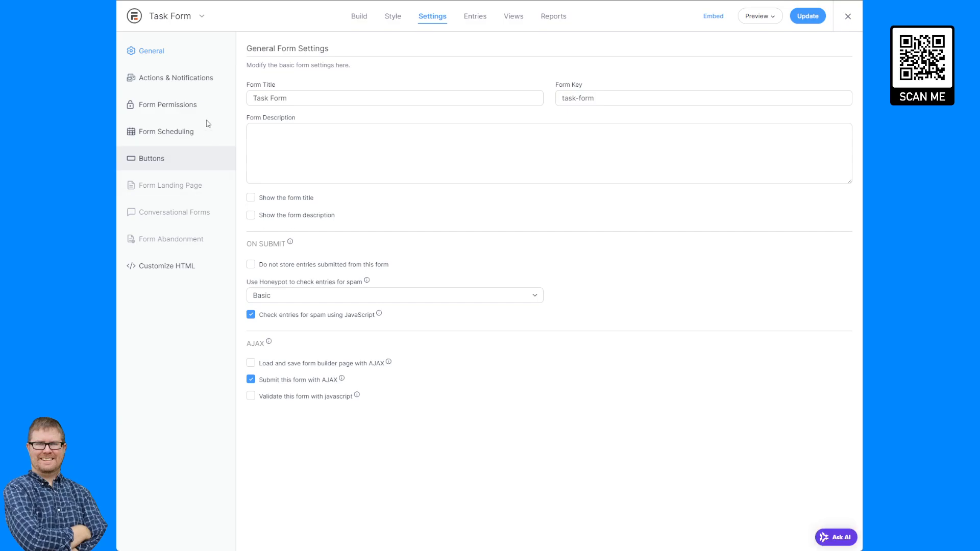
- Replace '.entry-content' with '.modal-body' in the Task Form confirmation script and update the form
click(173, 77)
click(359, 255)
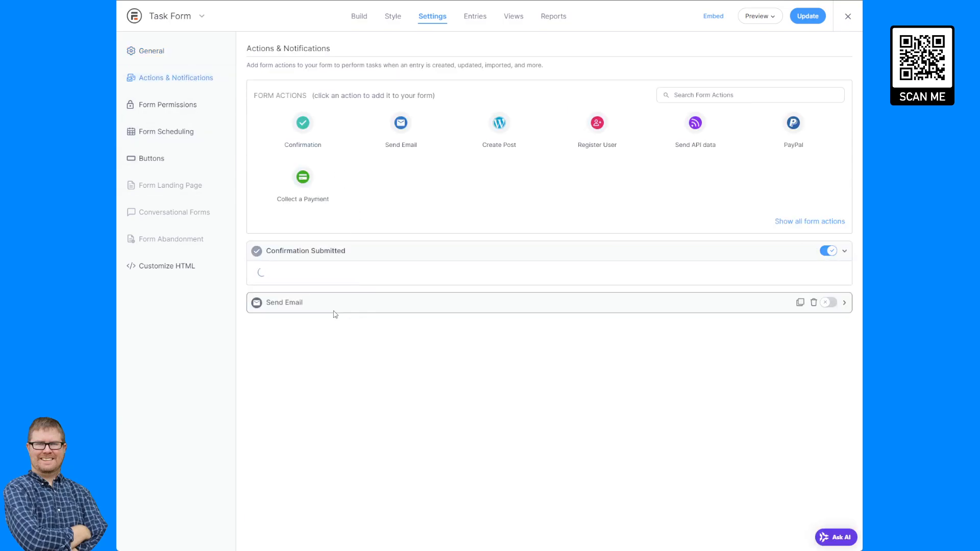
drag(296, 399, 346, 394)
text(modal-body)
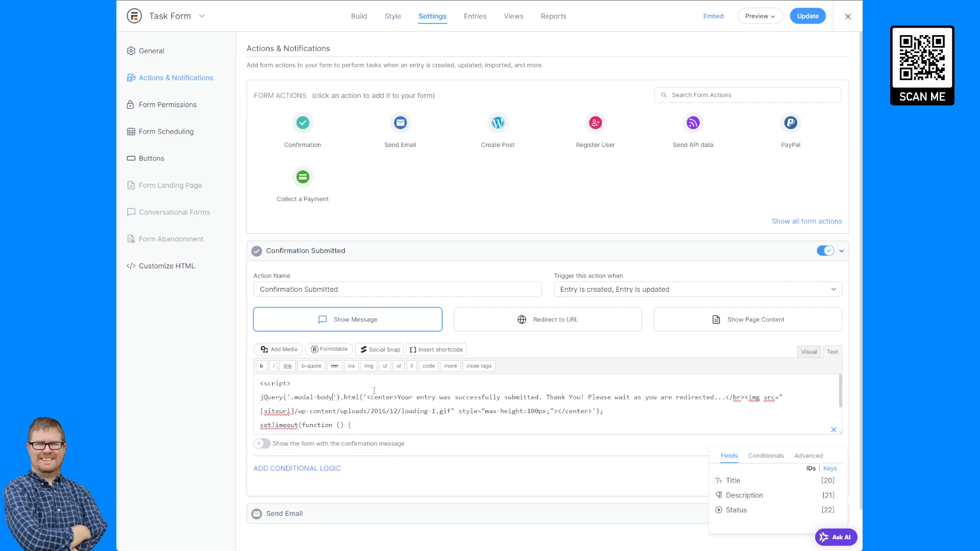
click(815, 21)
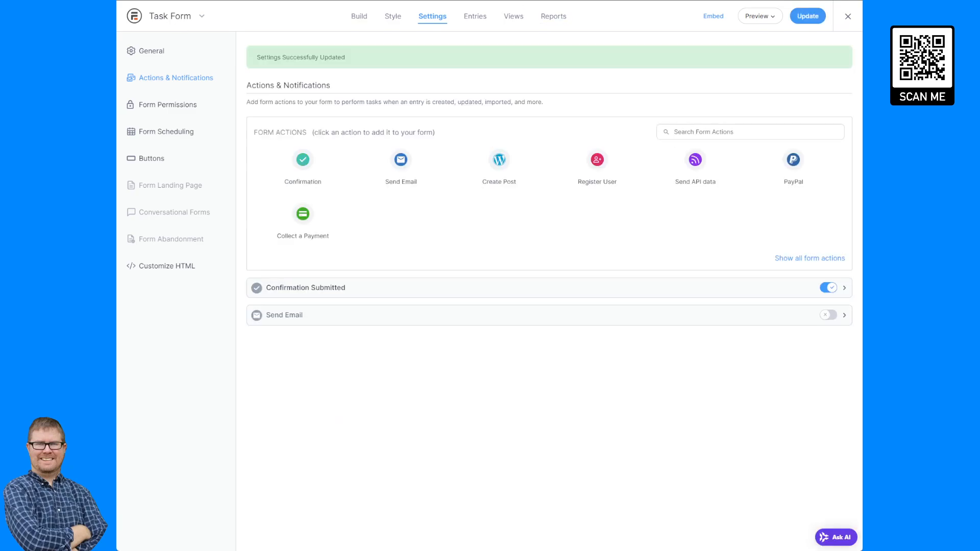
key(ctrl+Tab)
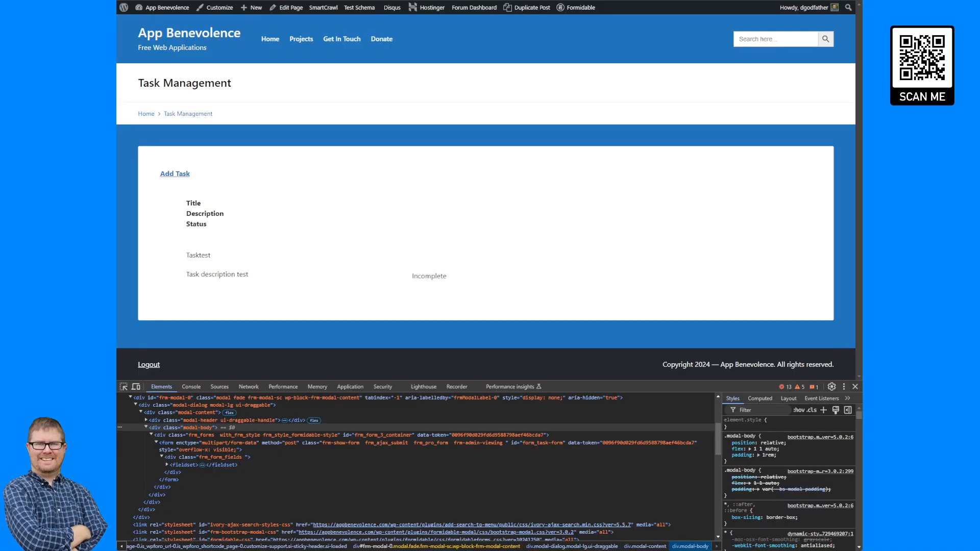
- Open the Task Form View and look over its before content
mouse_move(586, 11)
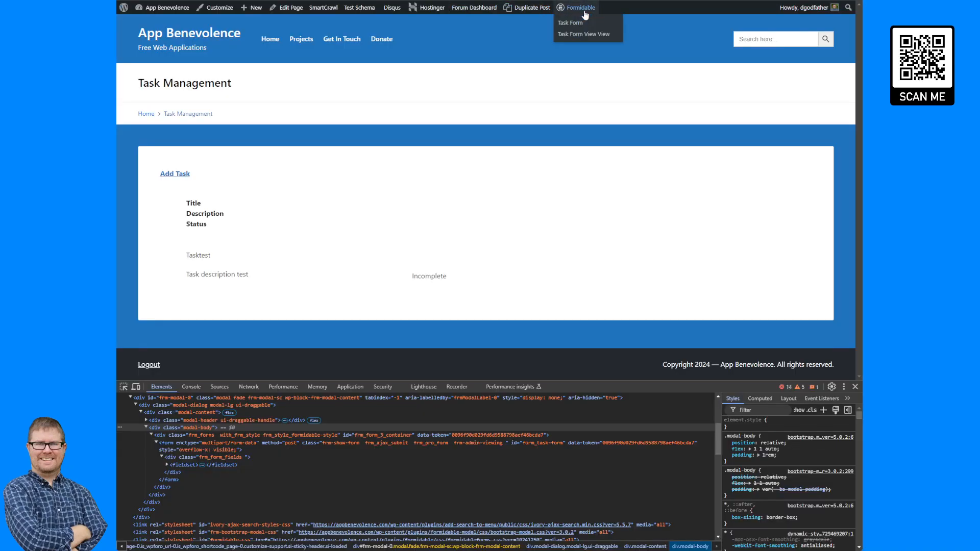
click(583, 34)
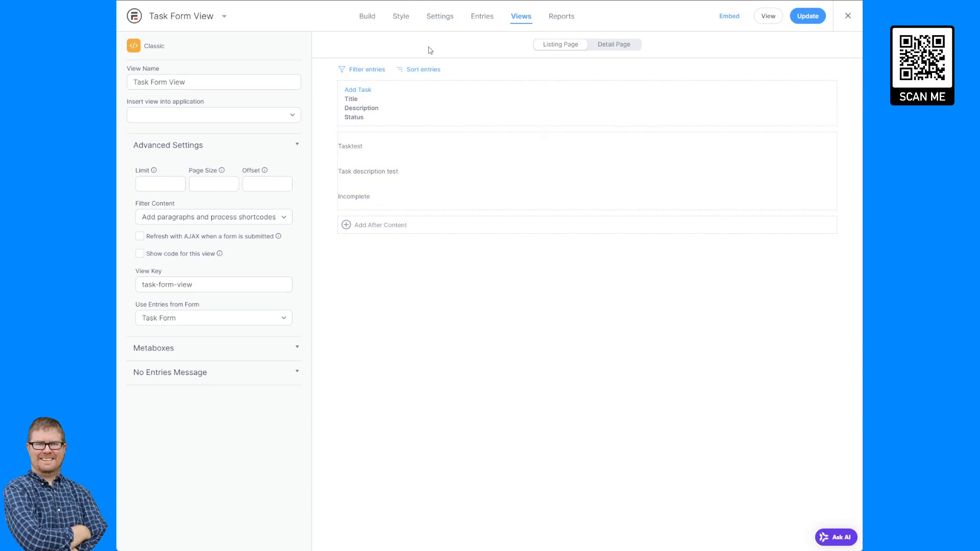
click(405, 103)
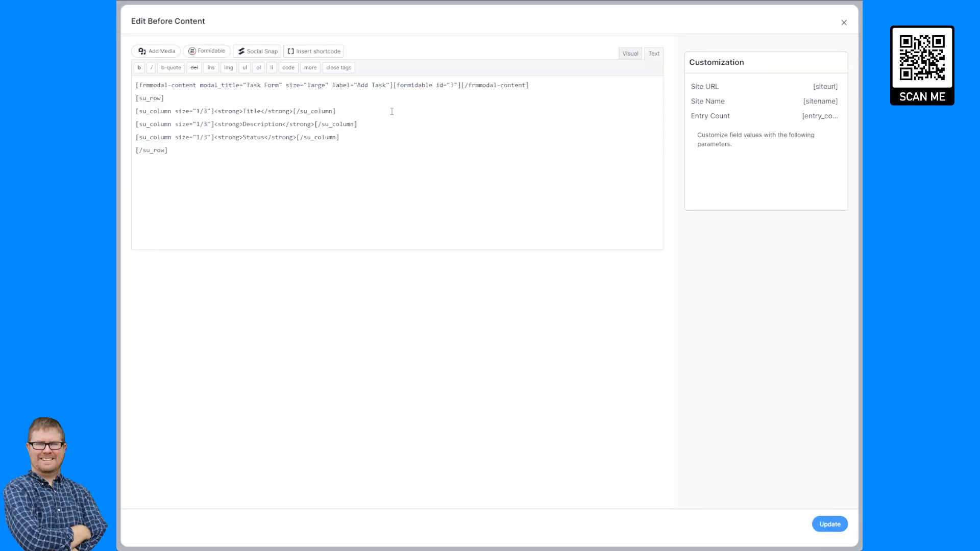
click(844, 22)
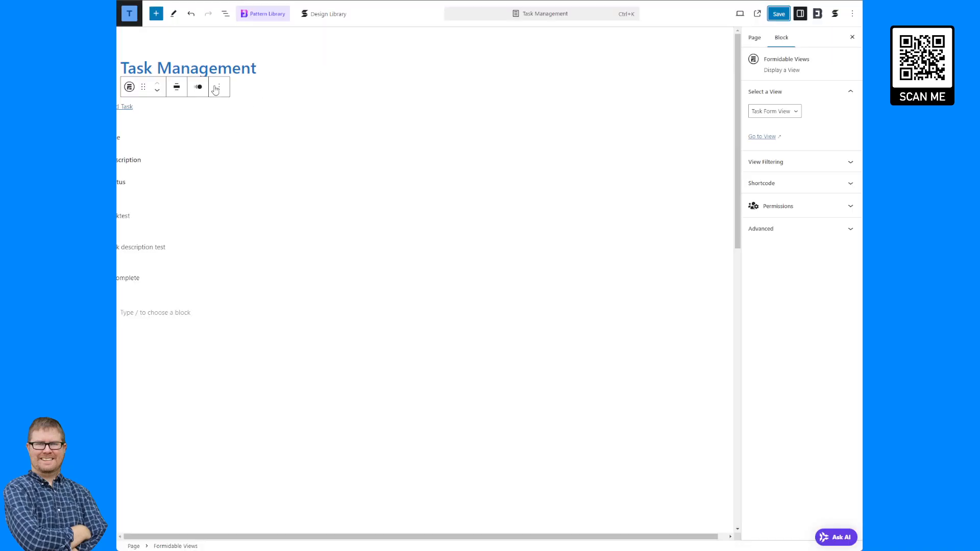
- Review the Formidable Views block's filtering, shortcode and advanced settings on the page
click(216, 87)
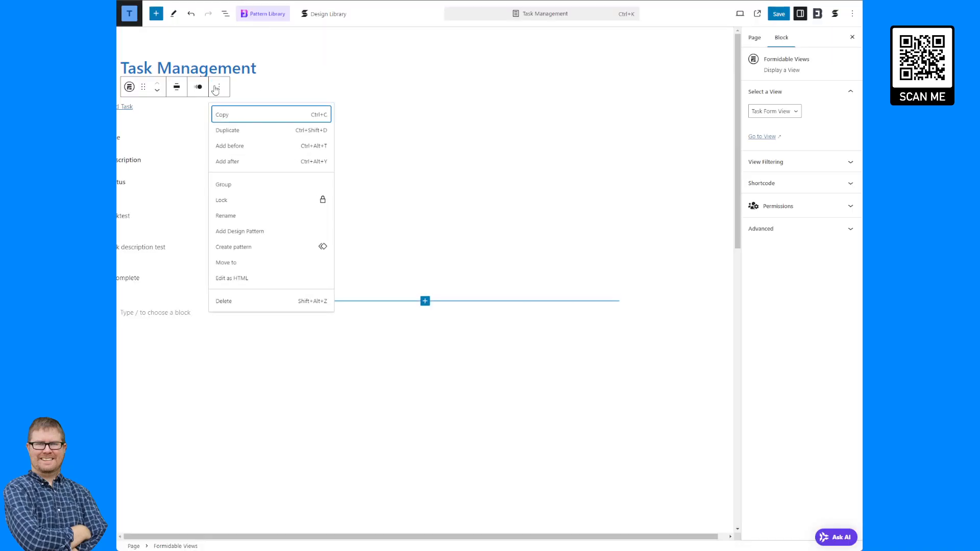
click(805, 164)
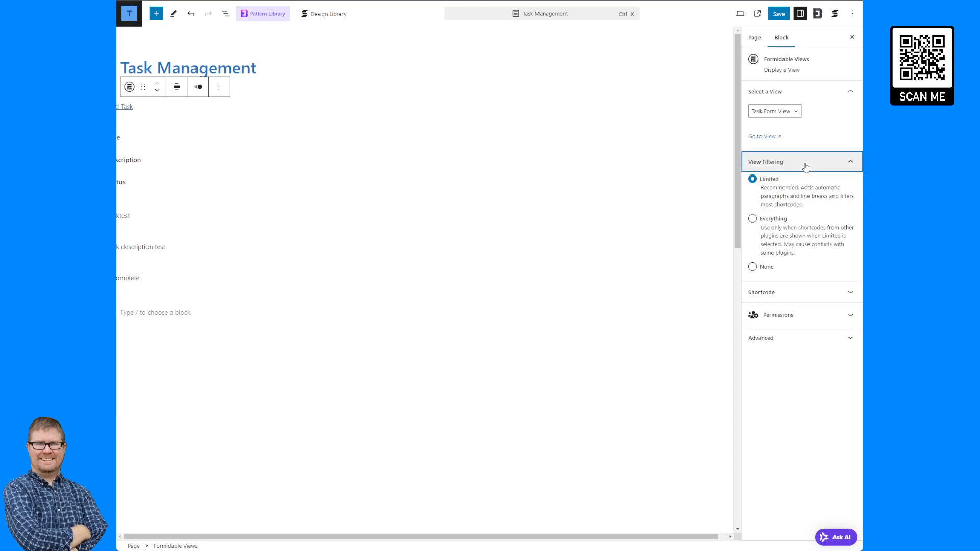
click(805, 164)
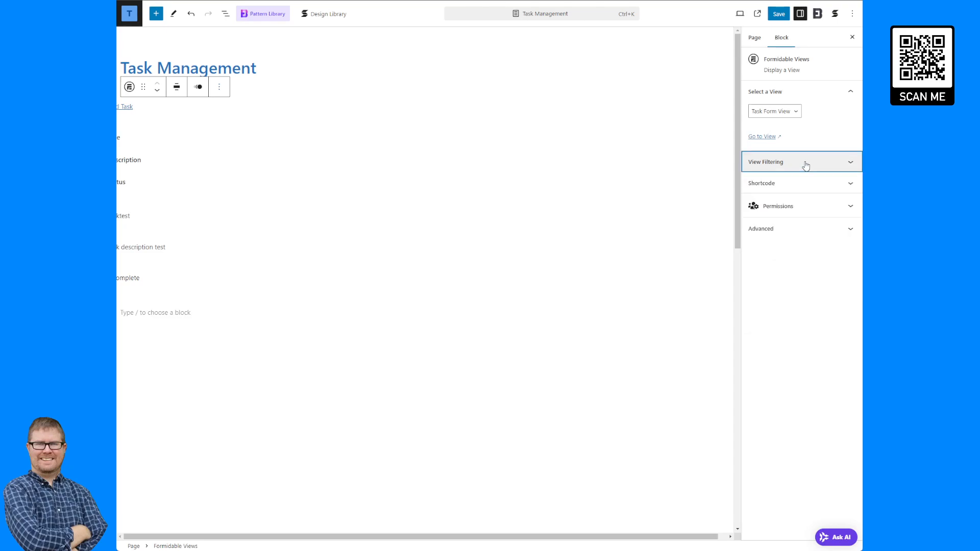
click(800, 182)
click(801, 182)
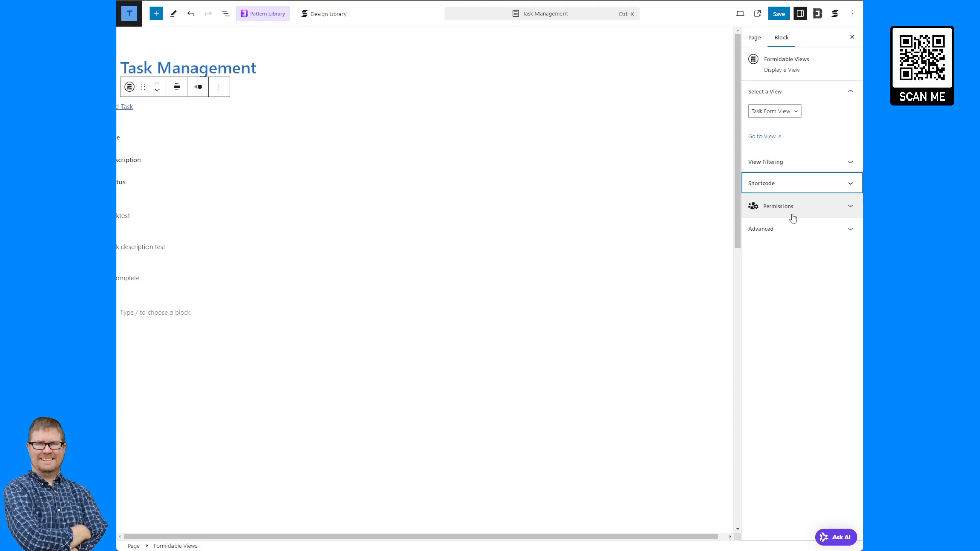
click(793, 228)
click(792, 228)
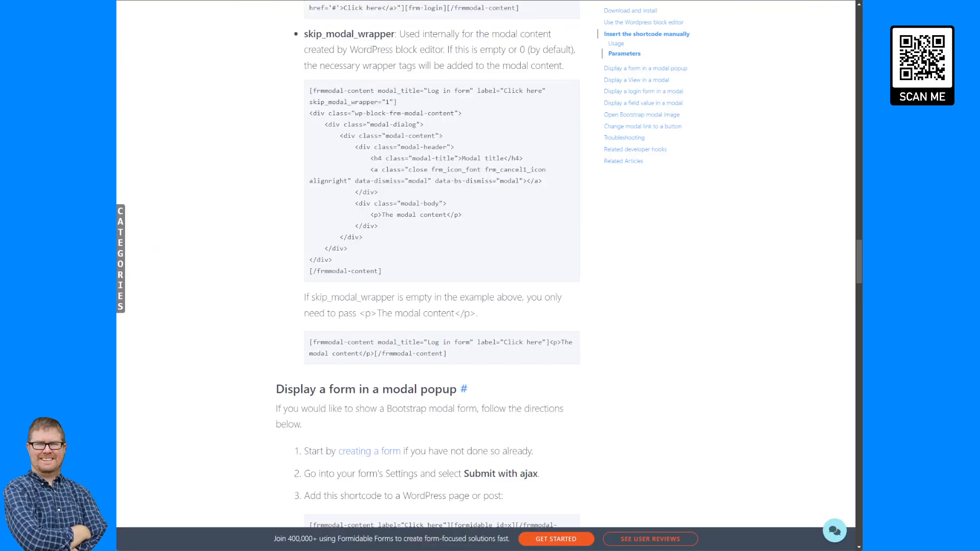
- Search the docs for 'publish view' and select the shortcode under Insert the shortcode manually
middle_click(708, 366)
text(p)
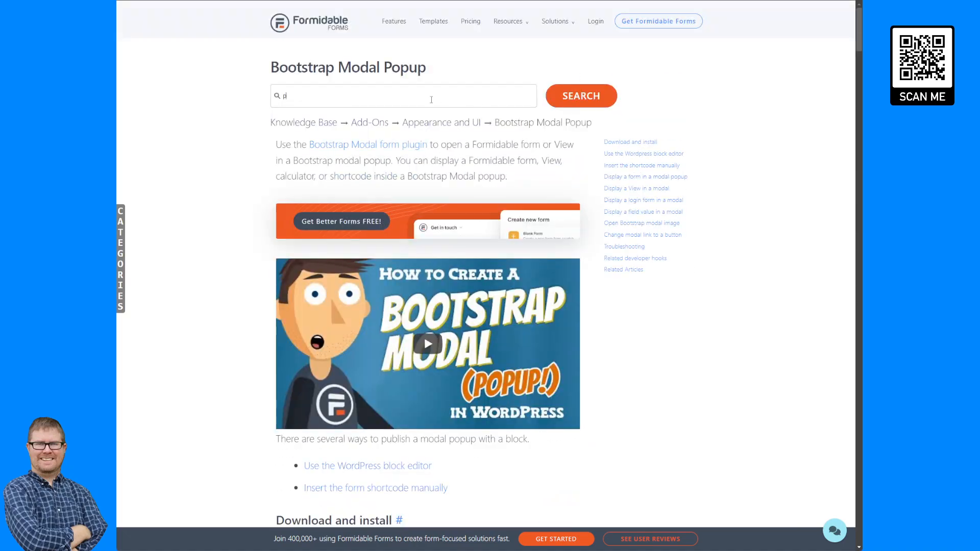
text(ublish view)
key(Return)
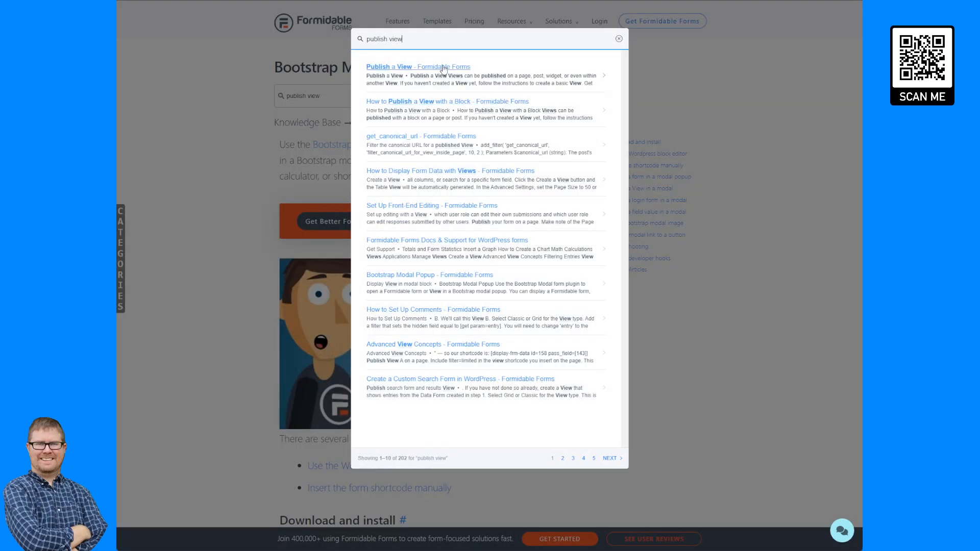
click(443, 68)
scroll(640, 176, down, 1)
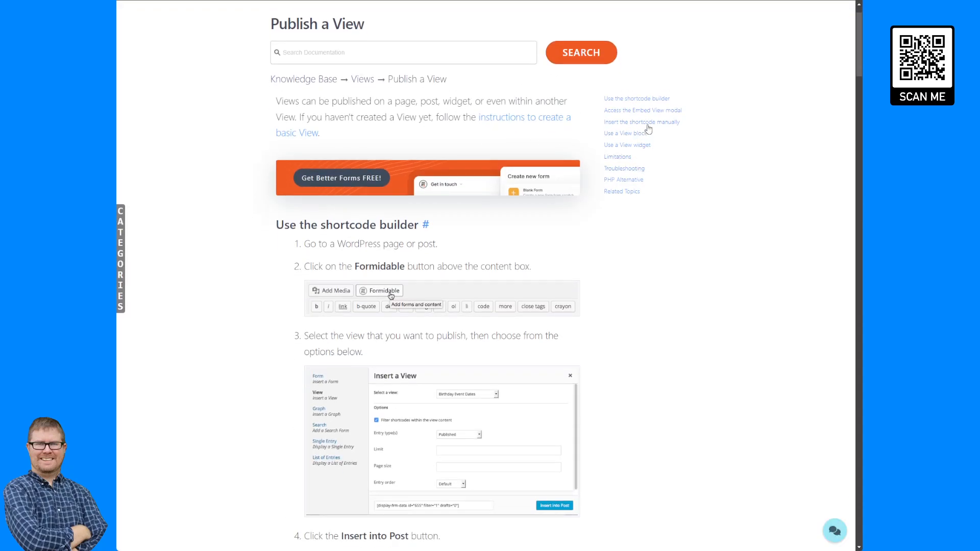
click(649, 125)
drag(440, 91, 273, 97)
key(ctrl+c)
click(393, 1)
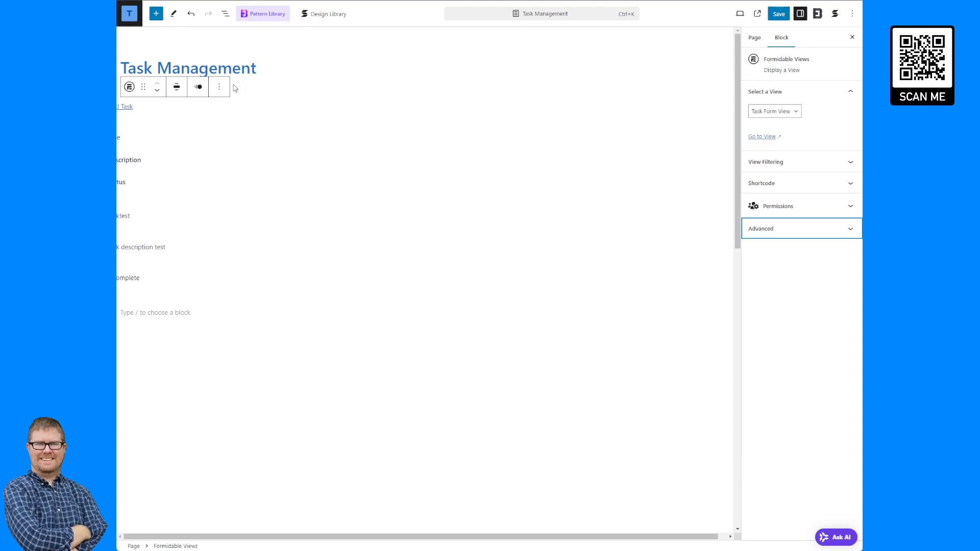
- Replace the Formidable Views block with a Shortcode block holding the pasted display-frm-data shortcode
click(218, 87)
click(246, 307)
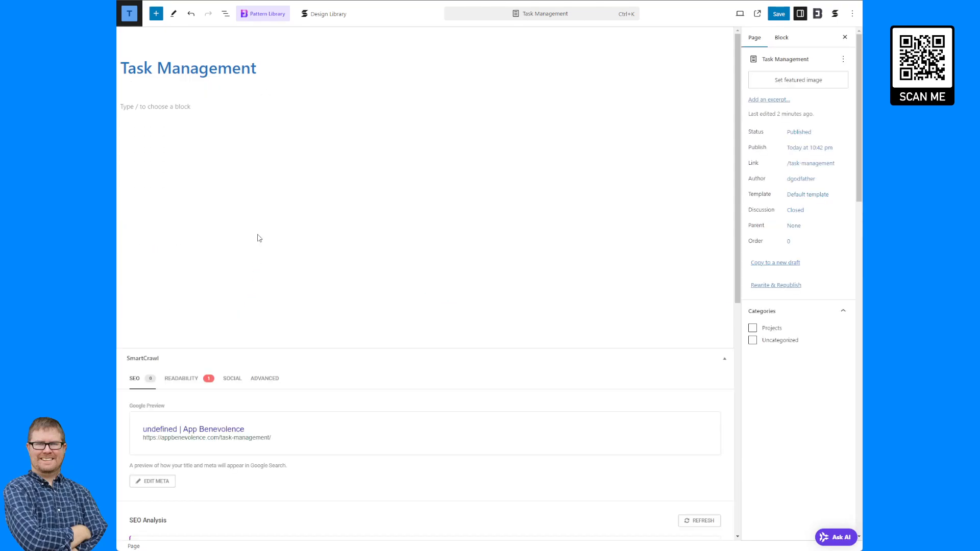
click(205, 106)
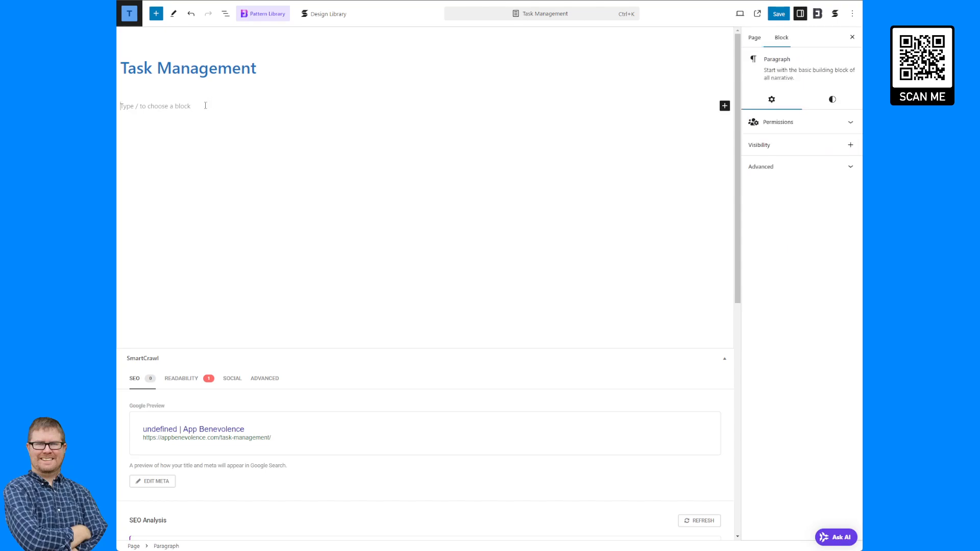
text(/shor)
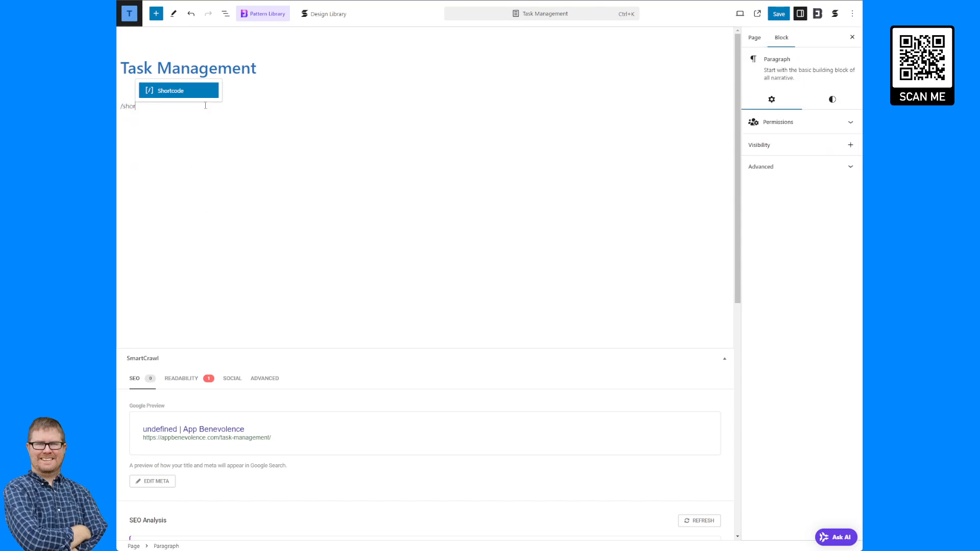
click(189, 93)
key(ctrl+v)
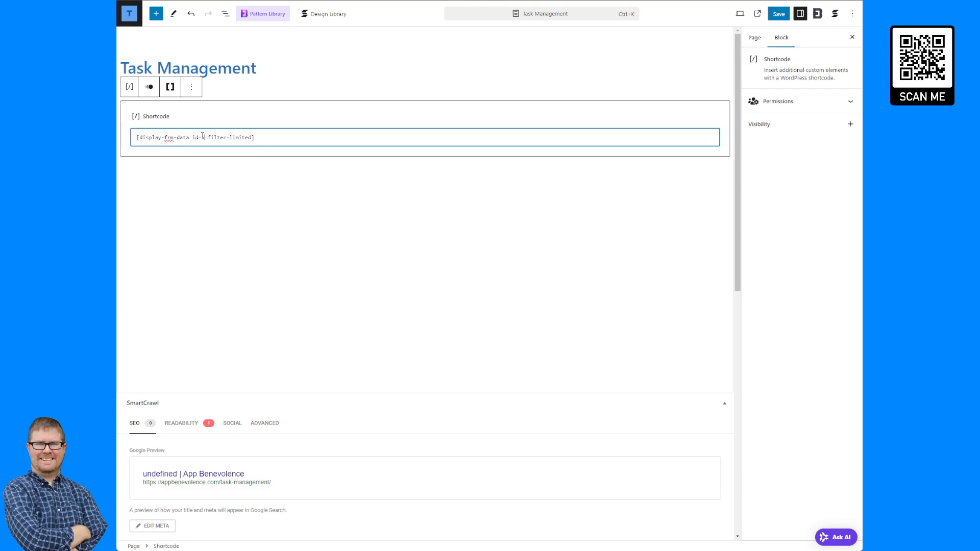
- Set the shortcode id to 12080, add wpautop=0, and save the page
double_click(204, 136)
text(12080)
click(293, 139)
key(Left)
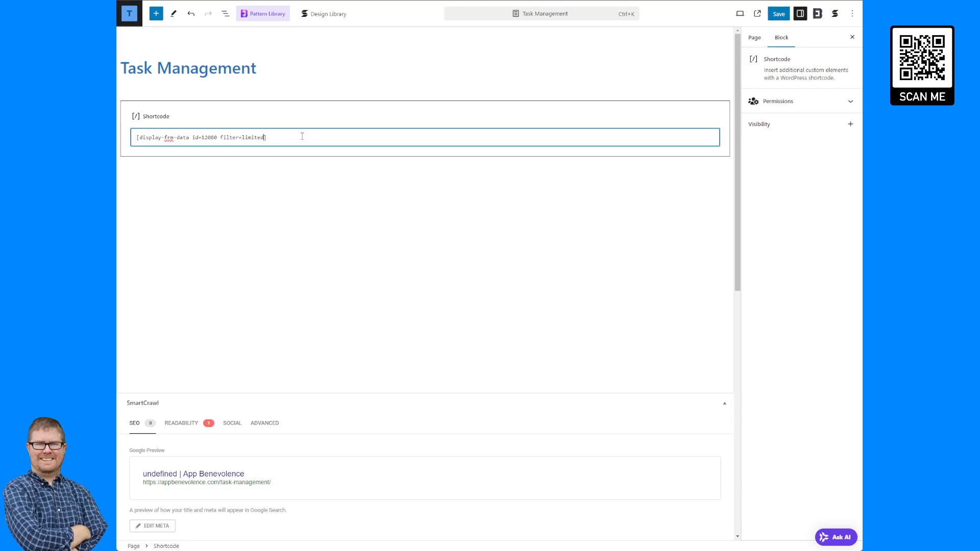
text(wpautop)
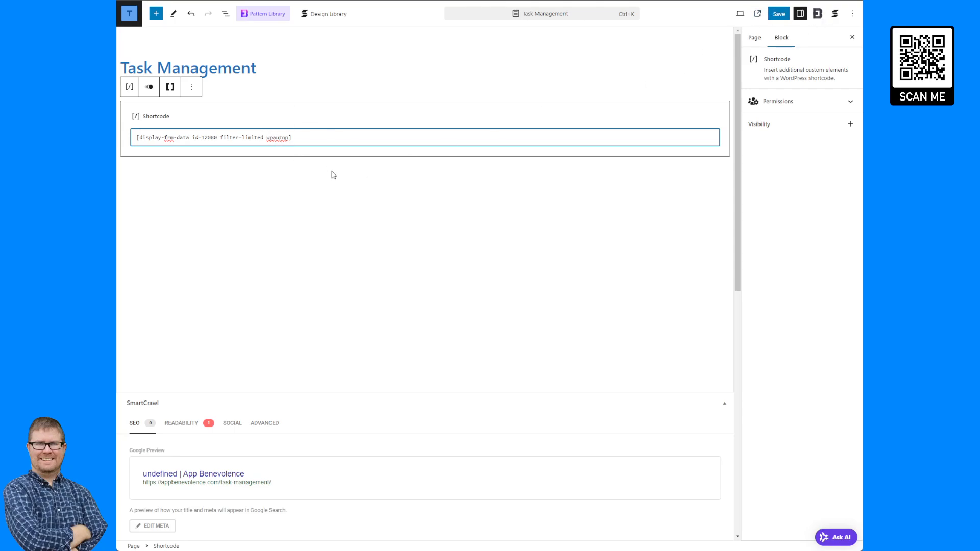
text(=0)
click(779, 14)
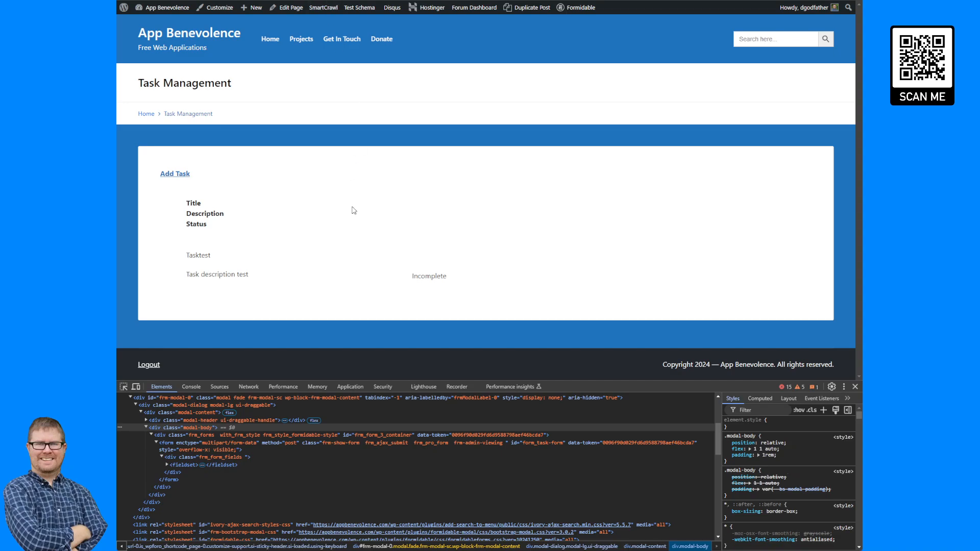
- Add </br></br> below the Add Task modal shortcode in Before Content, update, and reload the page
key(F5)
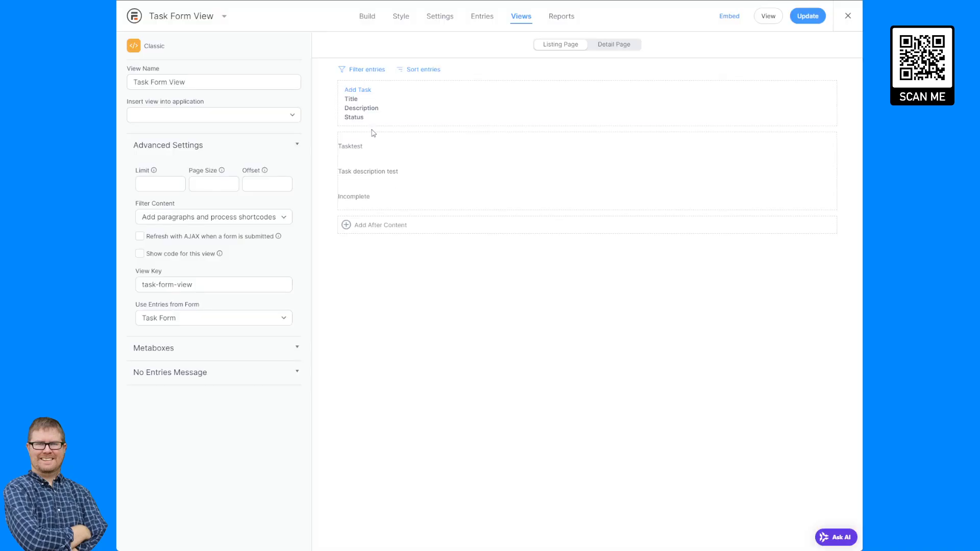
click(394, 108)
click(581, 89)
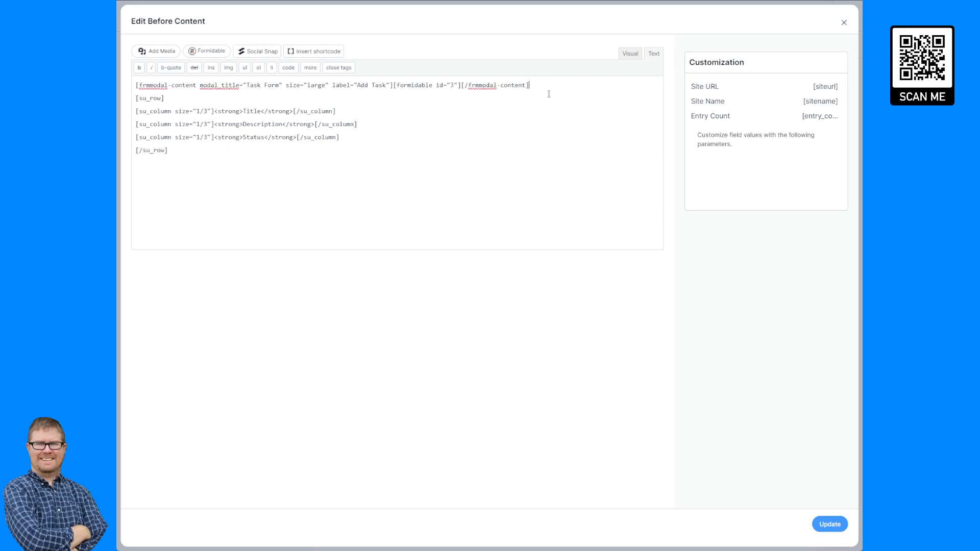
key(Return)
text(</r)
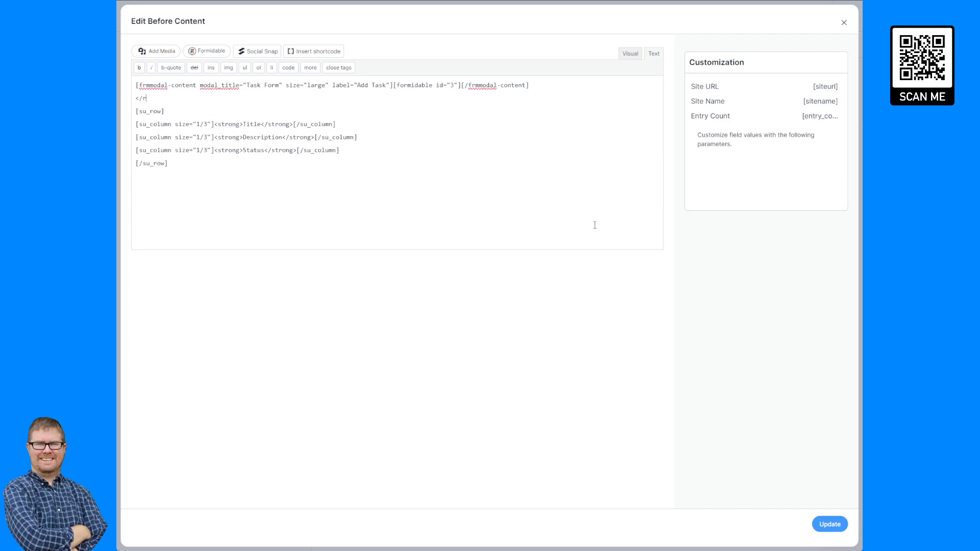
text(br></br>)
click(830, 525)
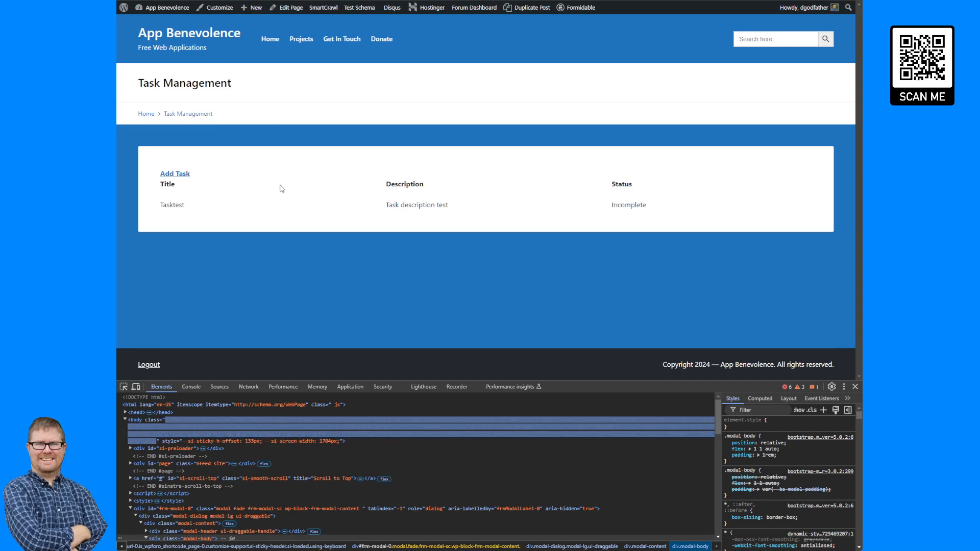
key(F5)
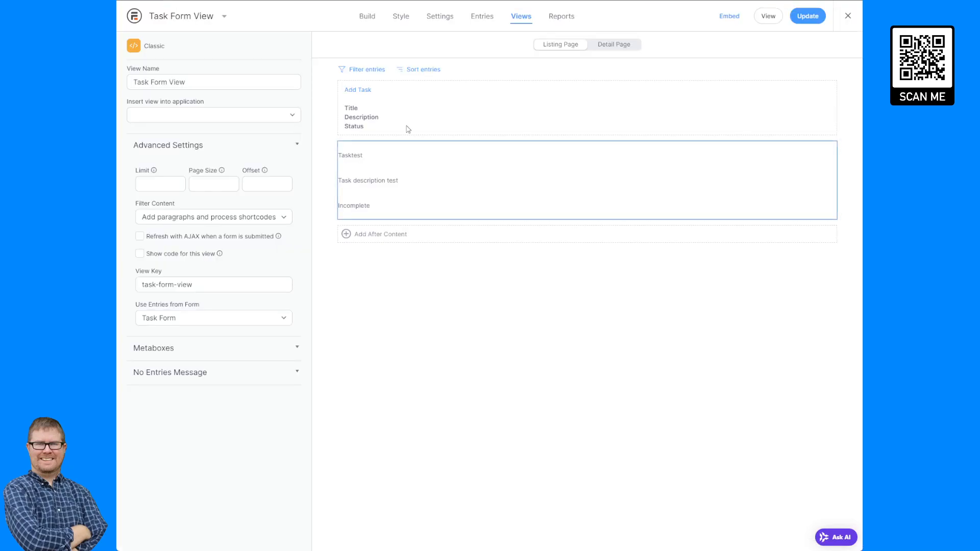
- Wrap Add Task in a div styled border-bottom:1px solid #000000; and update the view
click(405, 123)
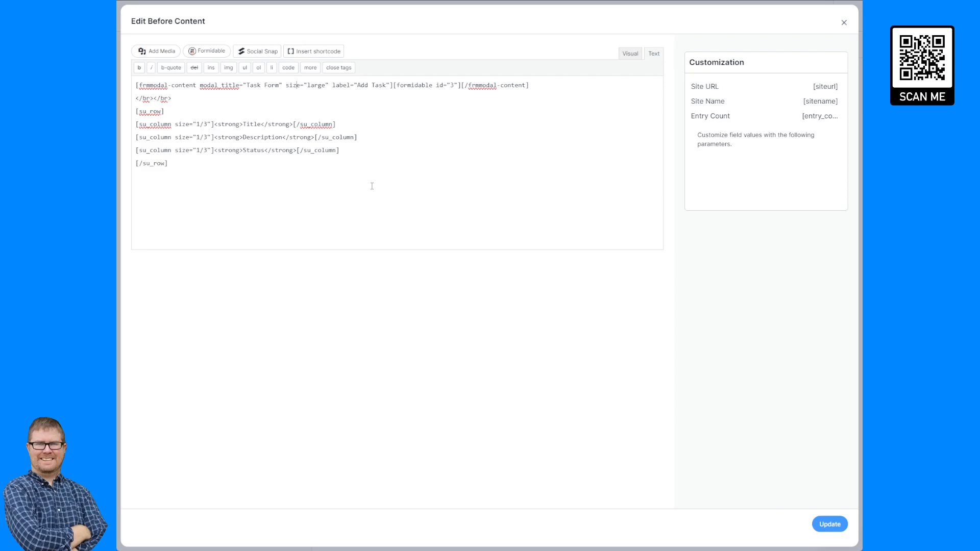
text(<div>)
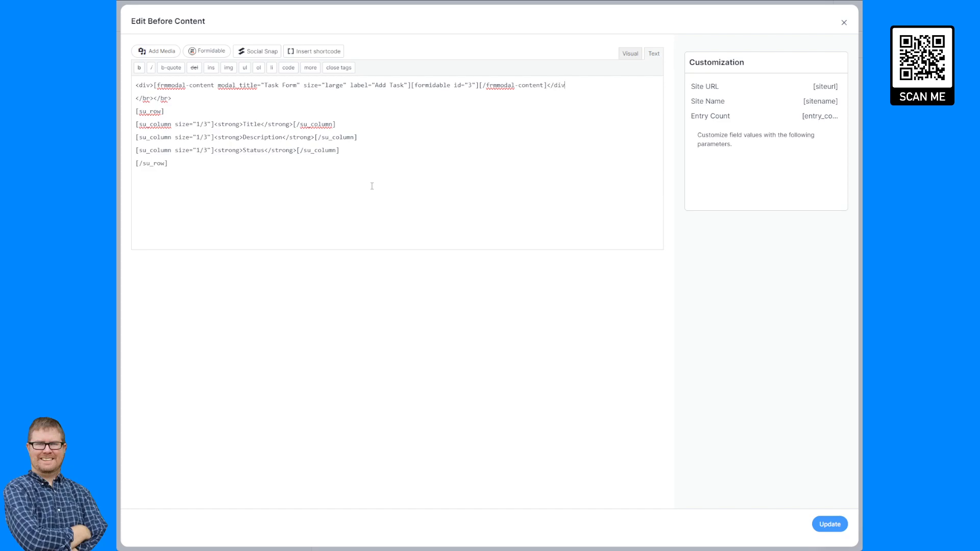
text(>)
click(151, 85)
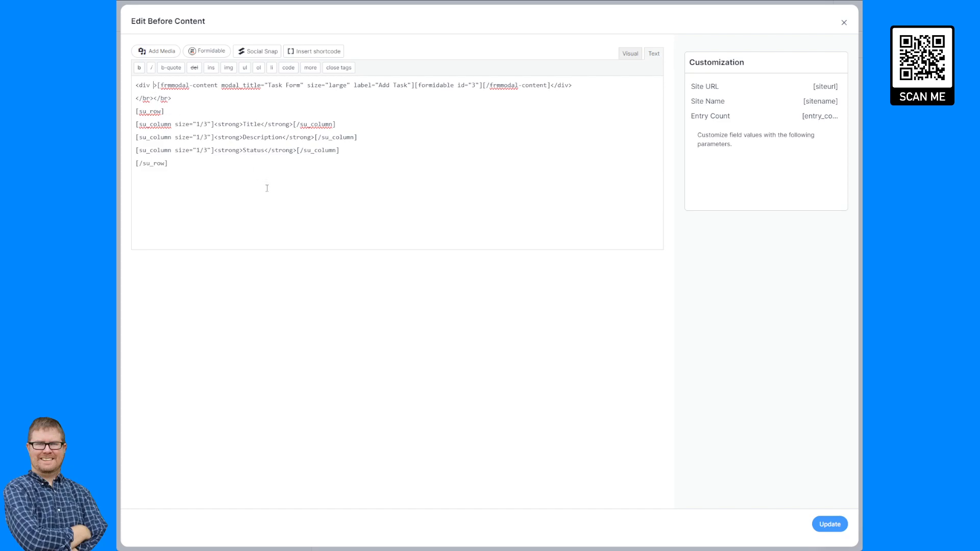
text(style=)
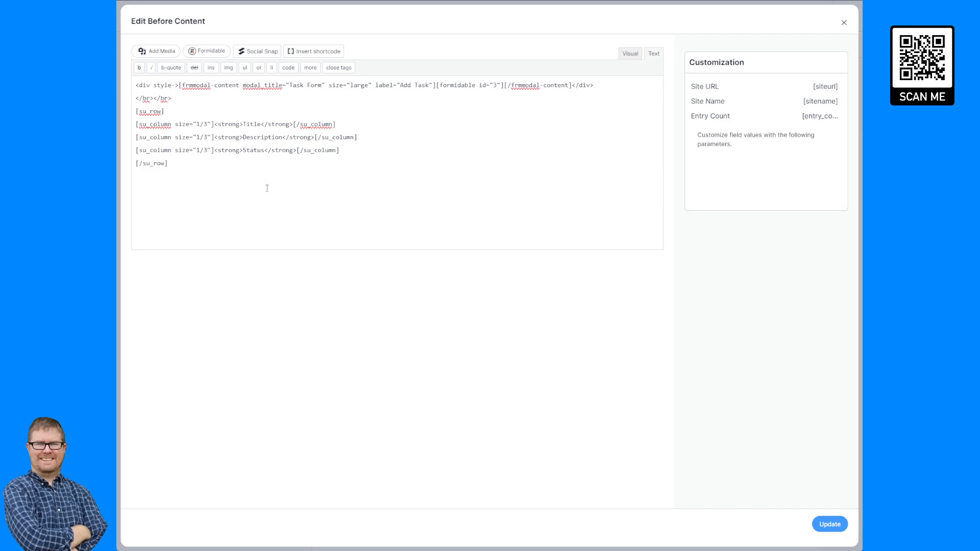
text("")
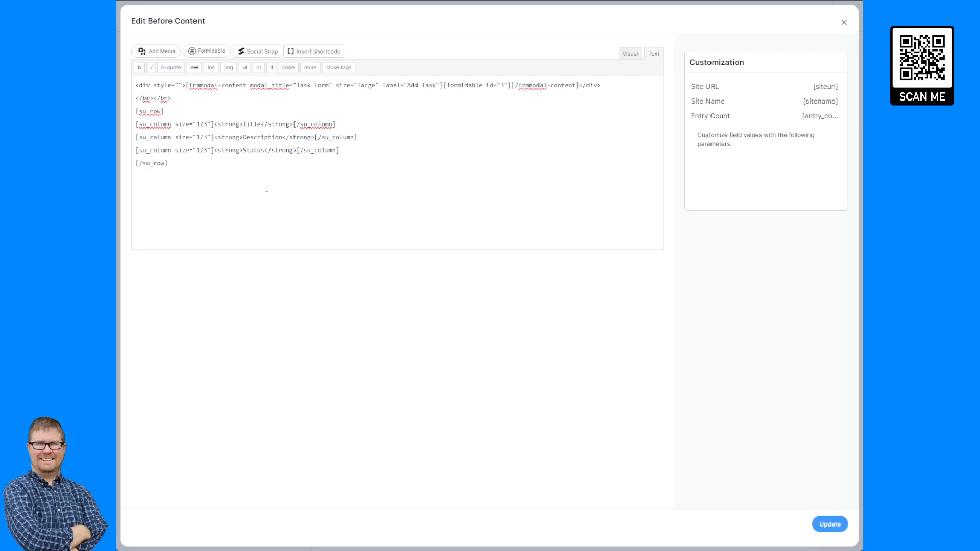
text(border-)
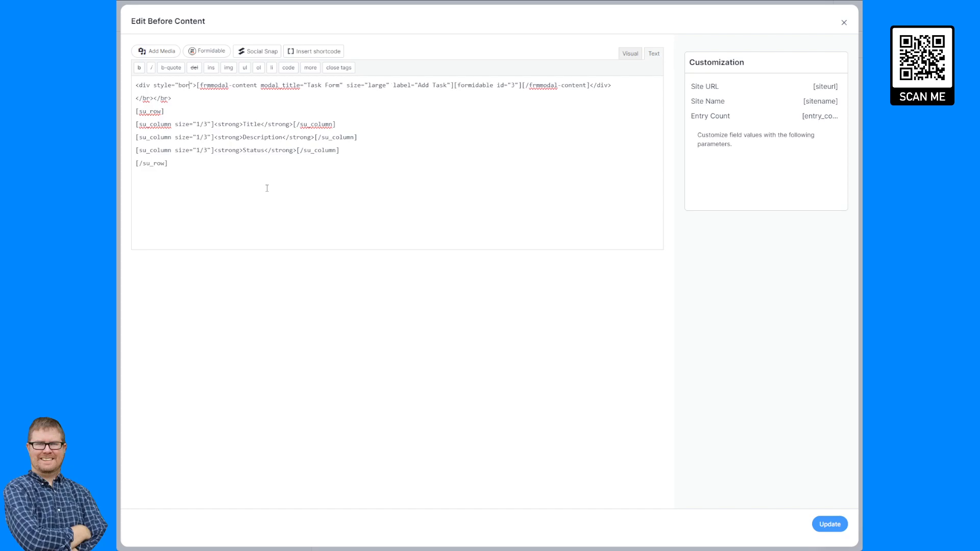
text(bottp)
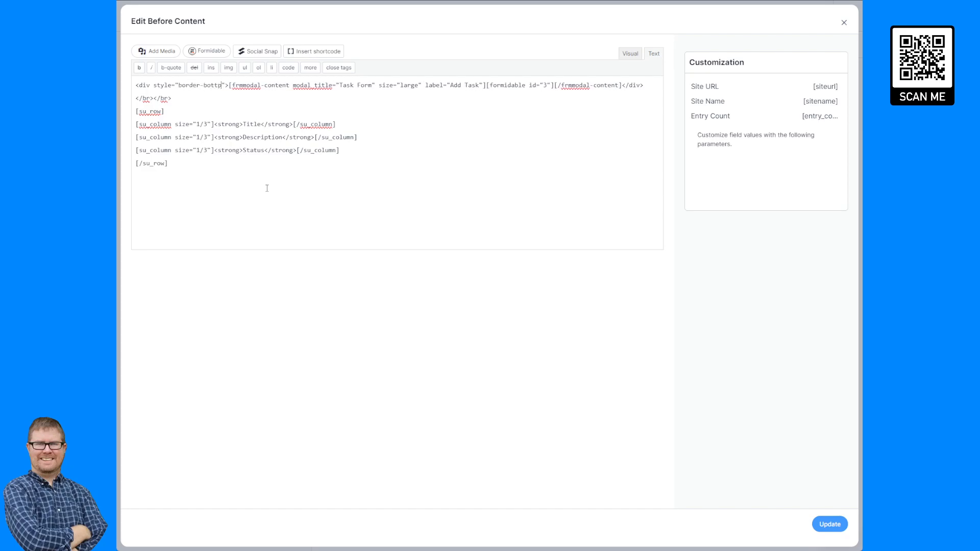
key(BackSpace)
text(om:)
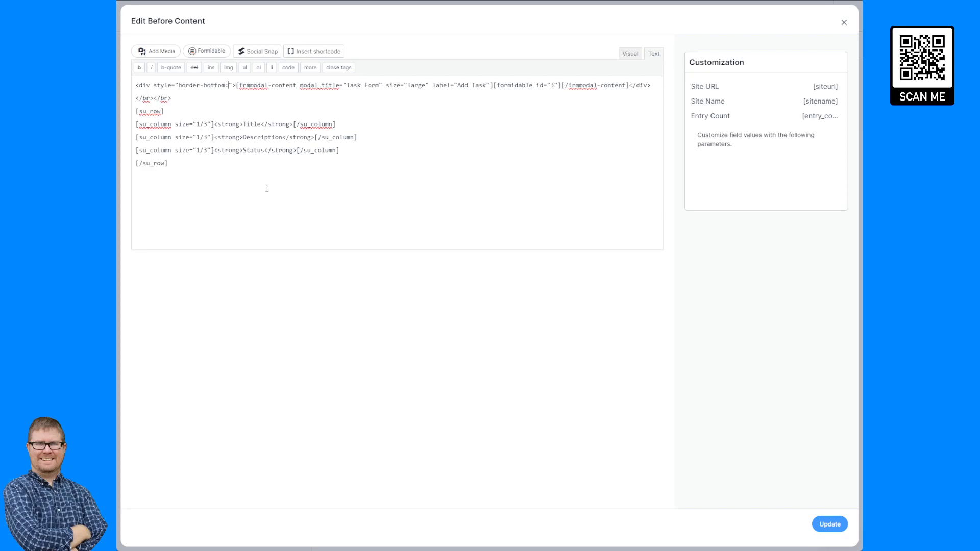
text(1px solid)
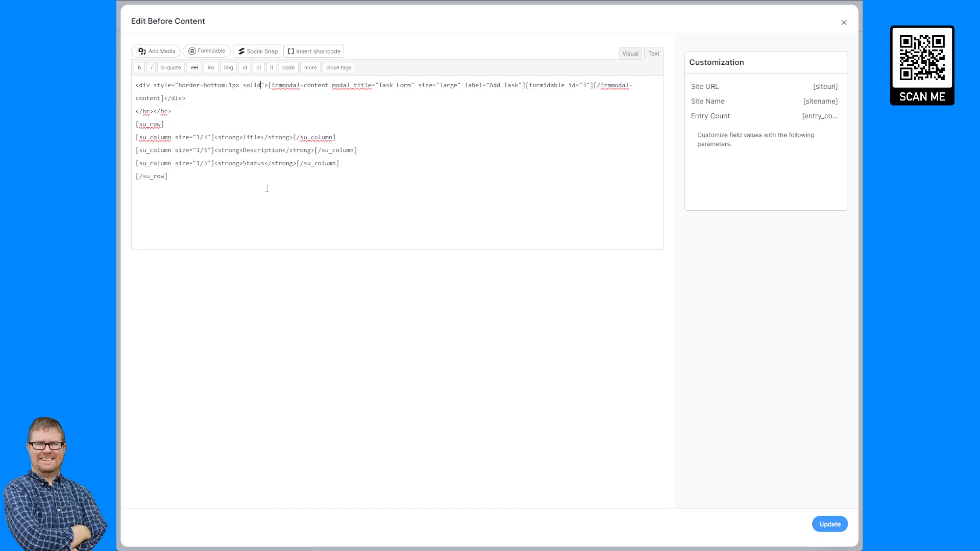
text( #0000)
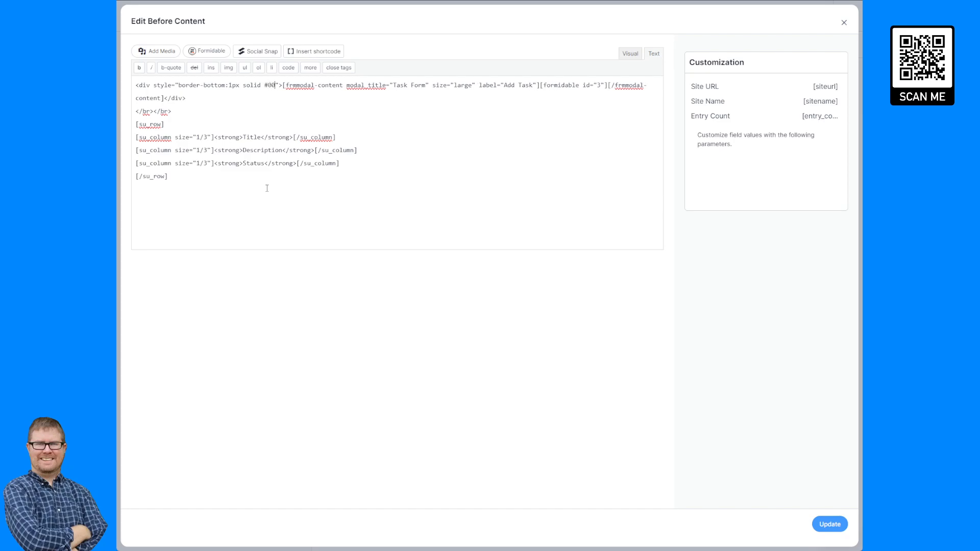
text(00)
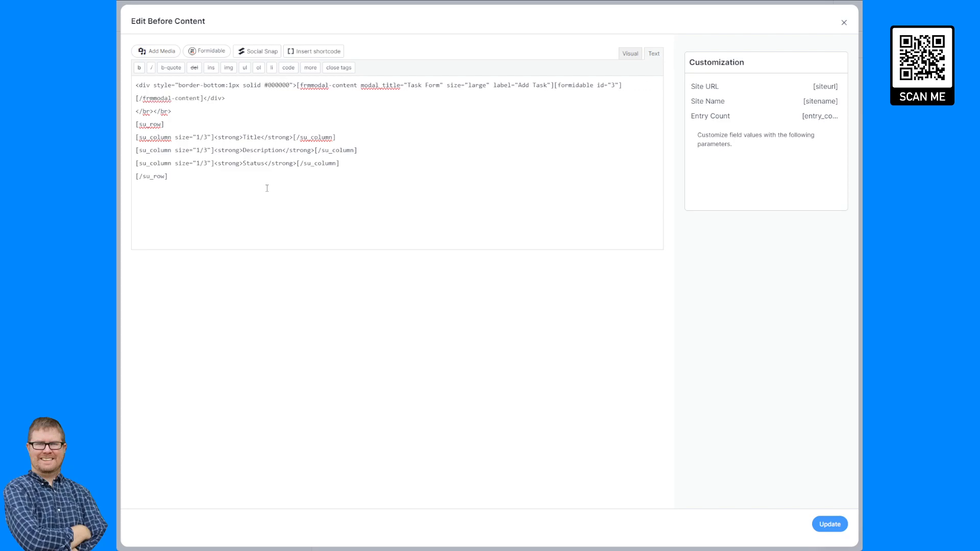
text(;)
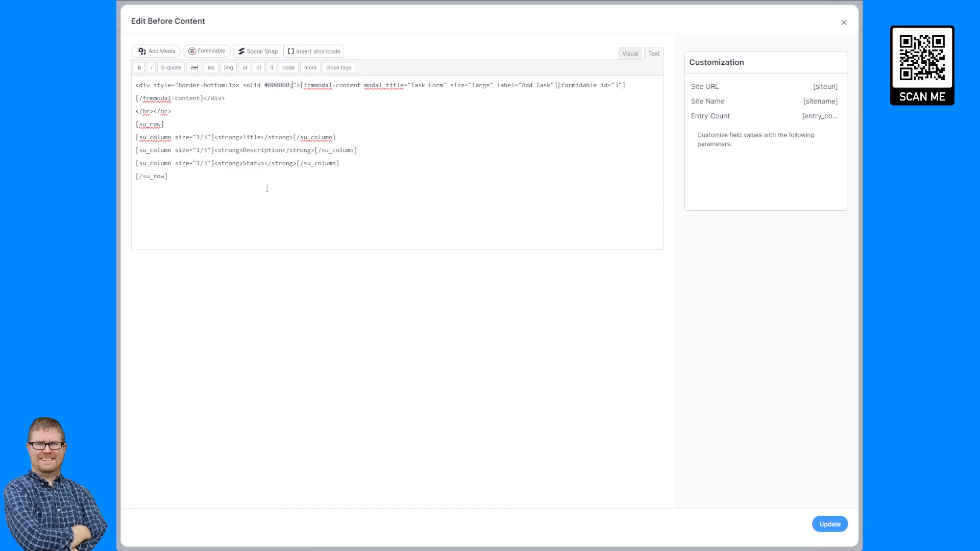
click(830, 525)
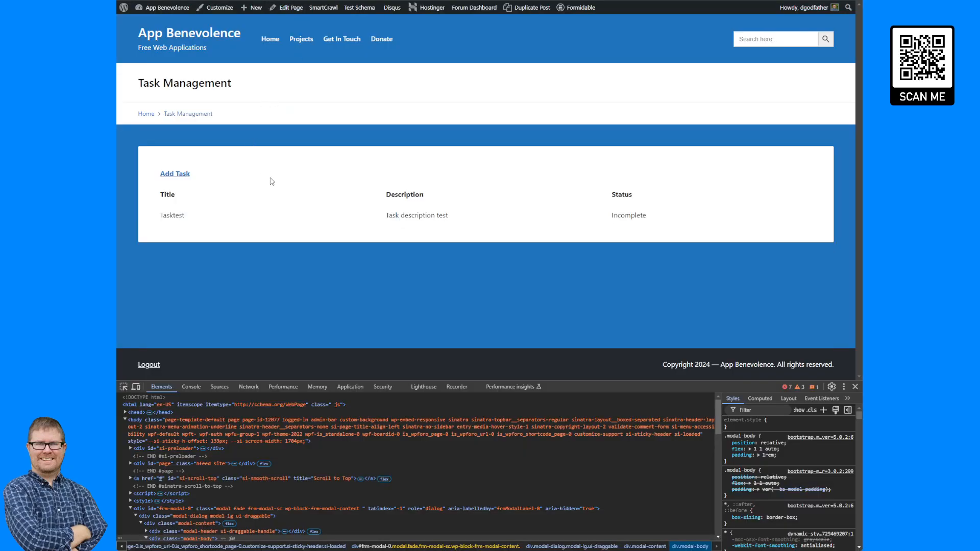
- Move the opening border div from the first line to just before the [su_row] header row
key(F5)
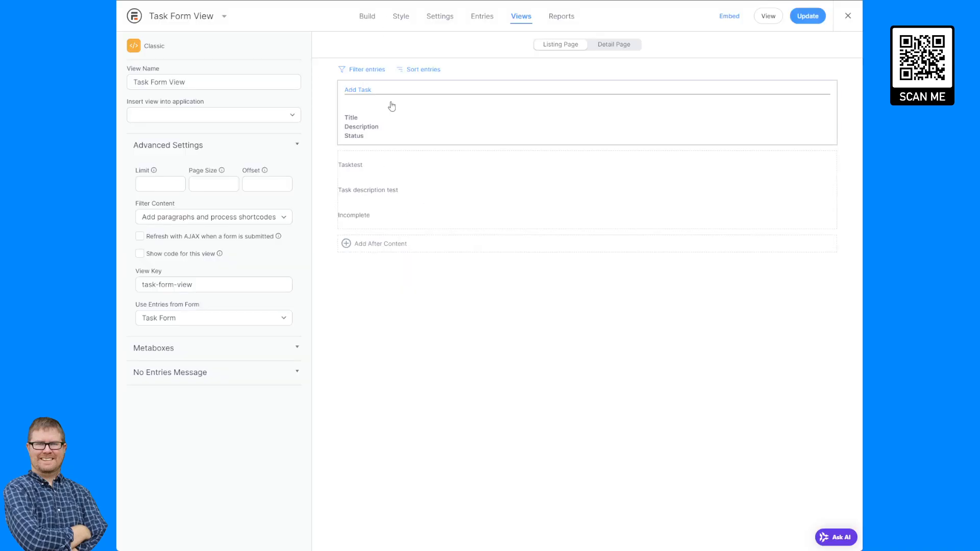
click(392, 104)
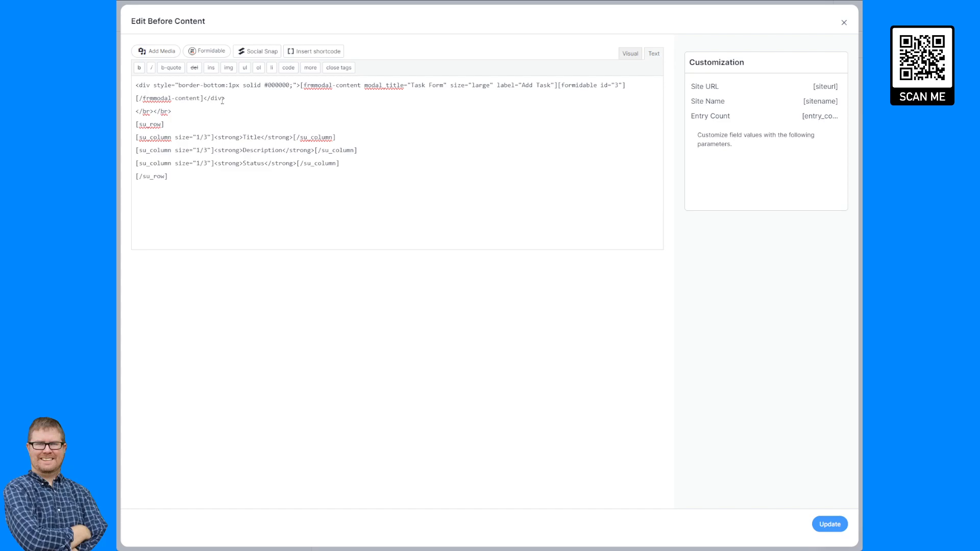
drag(301, 85, 135, 85)
key(ctrl+c)
key(BackSpace)
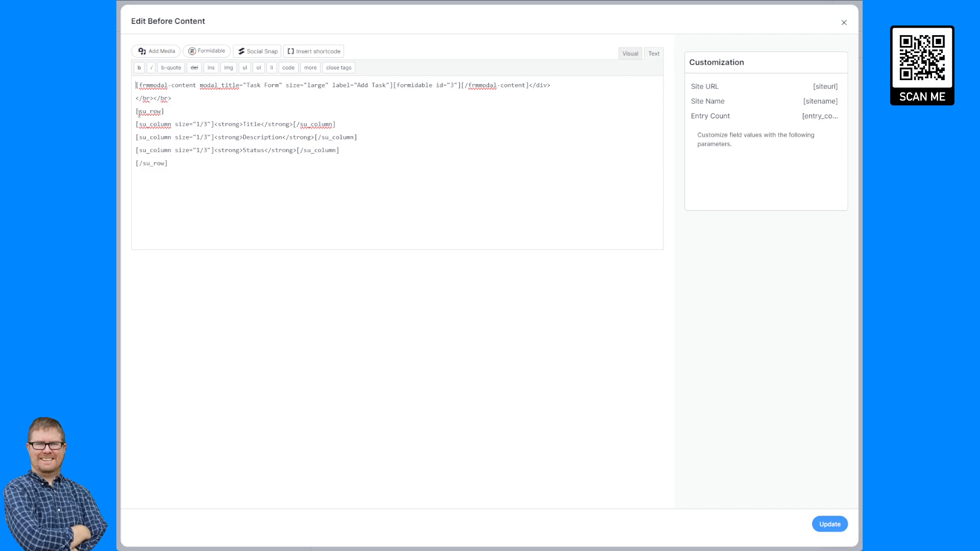
key(ctrl+v)
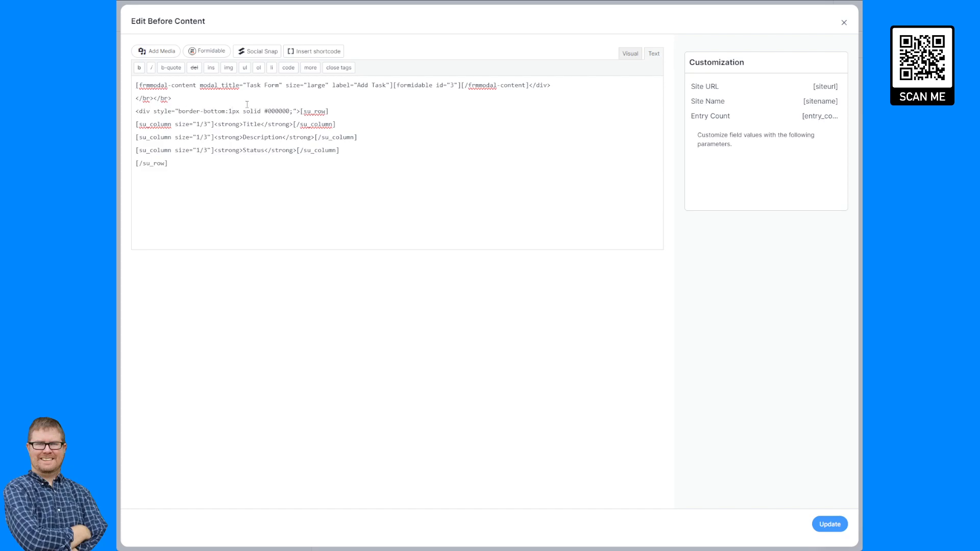
key(Return)
- Move the closing </div> below the header row, update, and reload the live page
drag(554, 85, 529, 85)
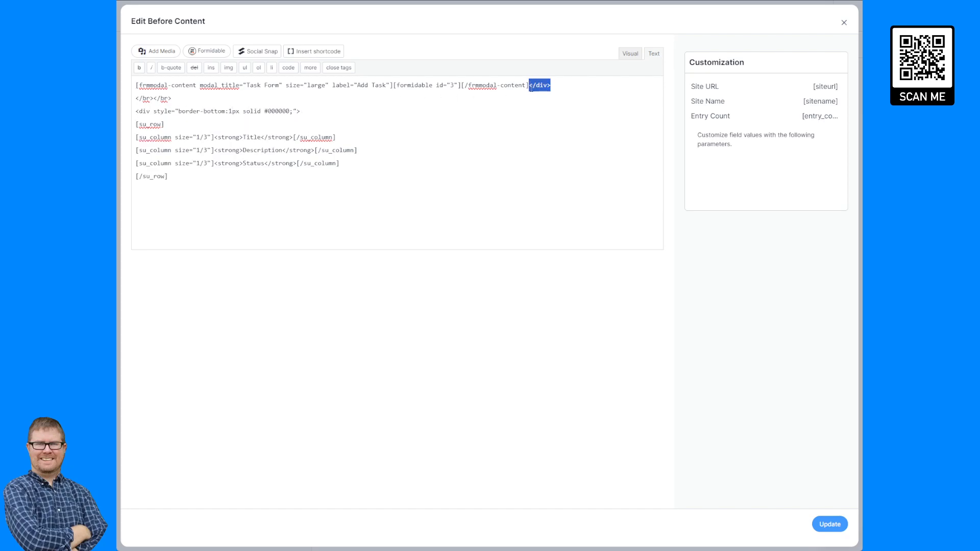
key(ctrl+x)
click(200, 212)
key(Return)
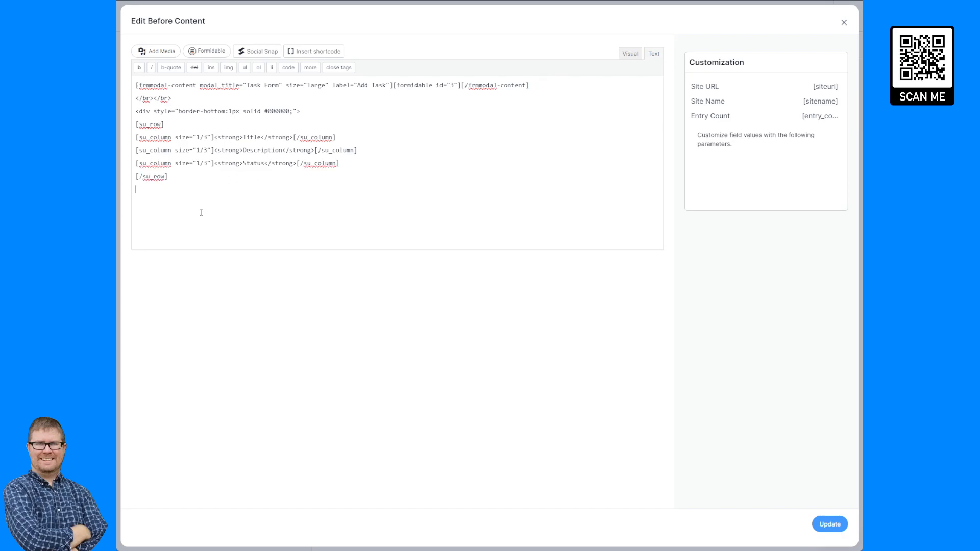
key(ctrl+v)
click(827, 525)
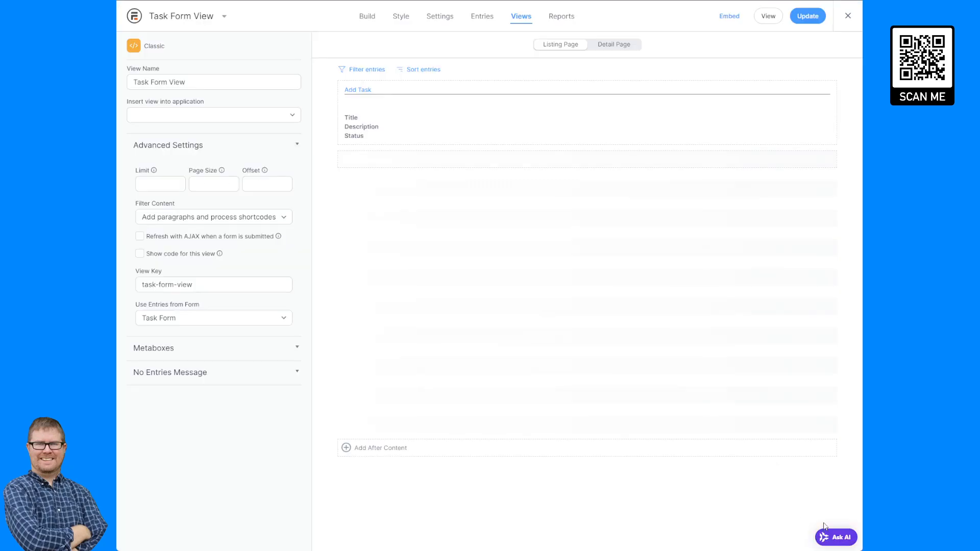
key(ctrl+Tab)
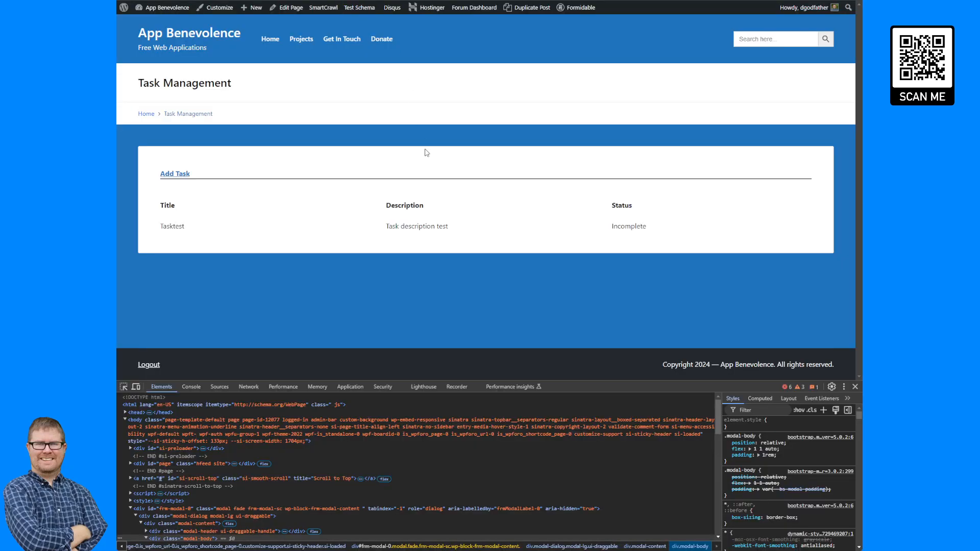
key(F5)
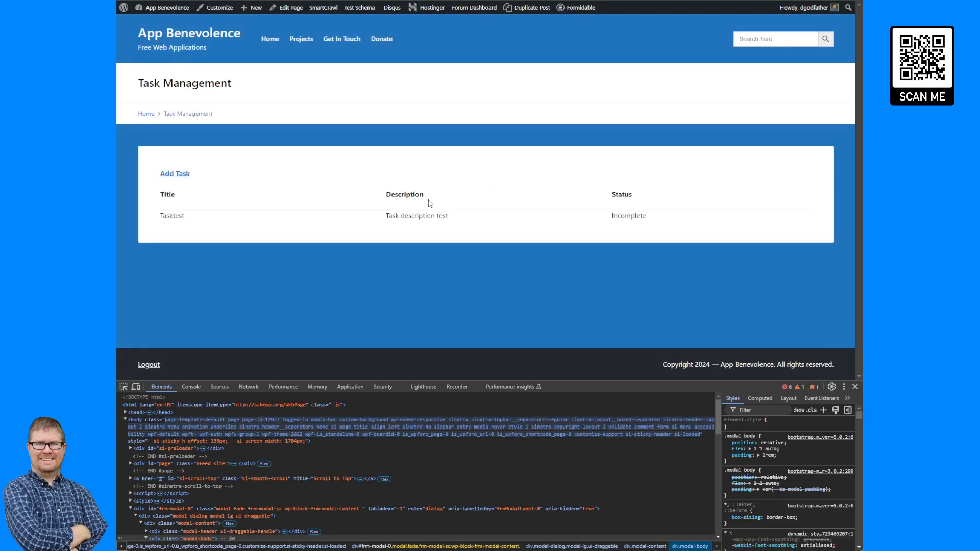
- Copy the border-bottom div line from the view's Before Content
key(ctrl+shift+Tab)
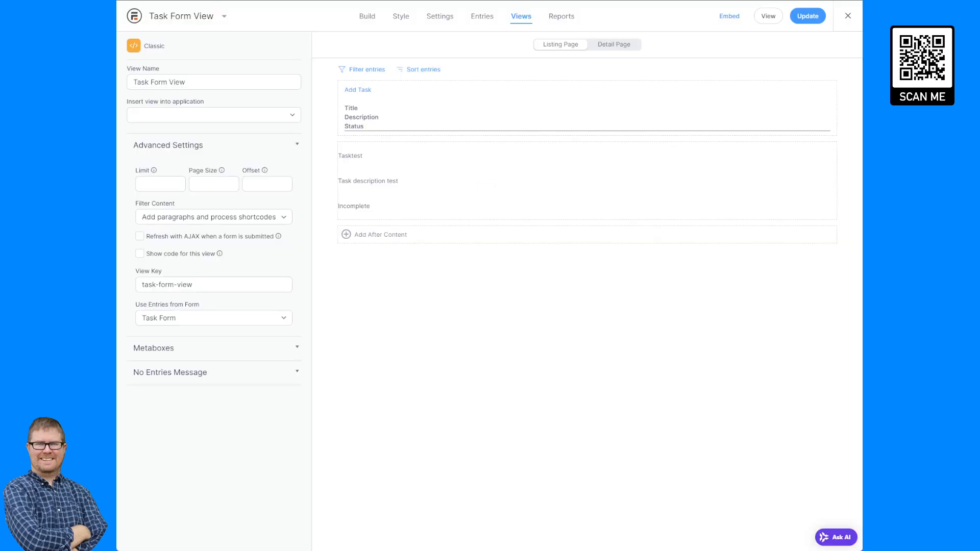
click(388, 208)
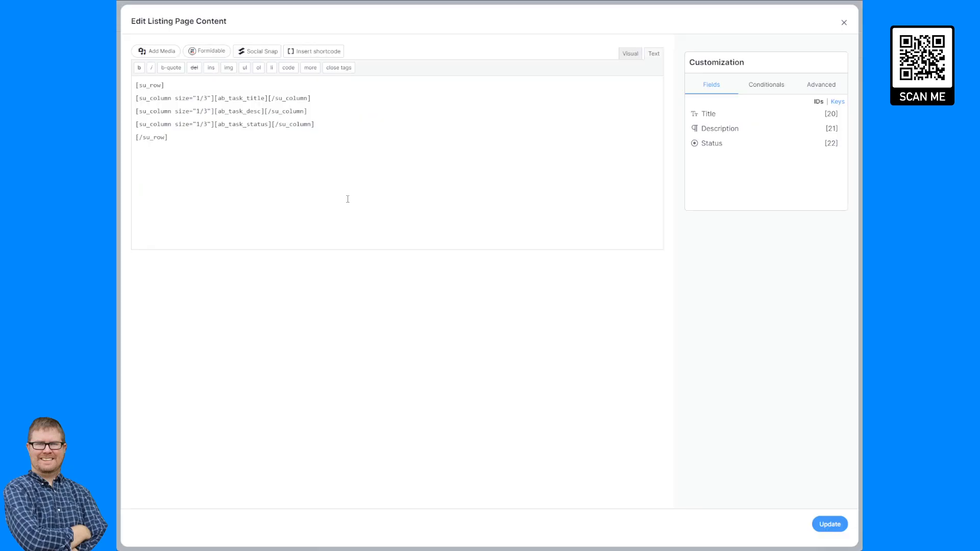
key(Escape)
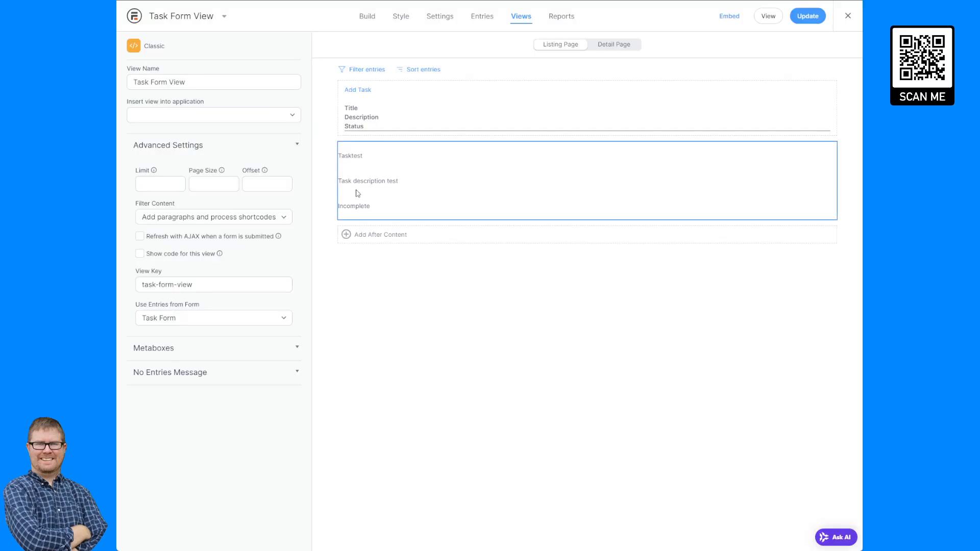
click(389, 190)
key(ctrl+v)
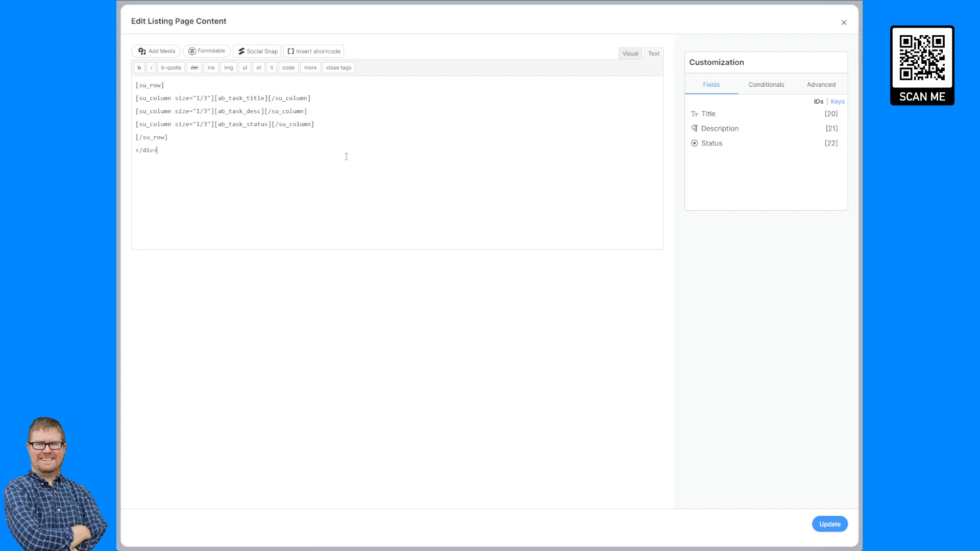
click(844, 23)
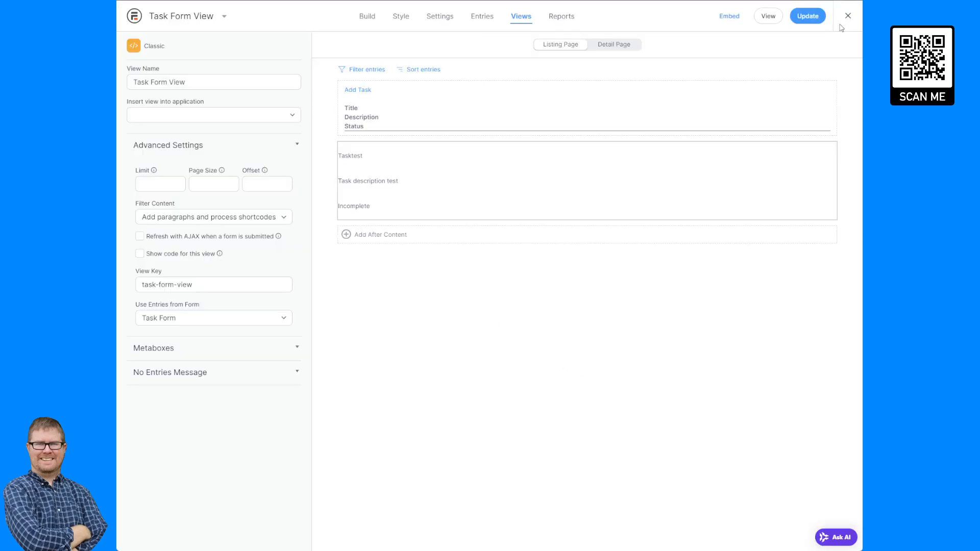
click(420, 114)
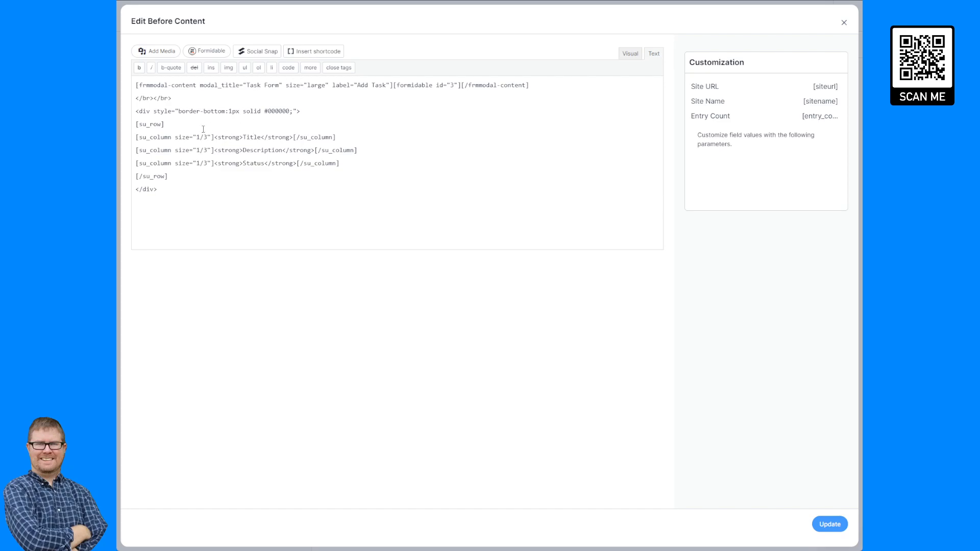
drag(329, 113, 128, 111)
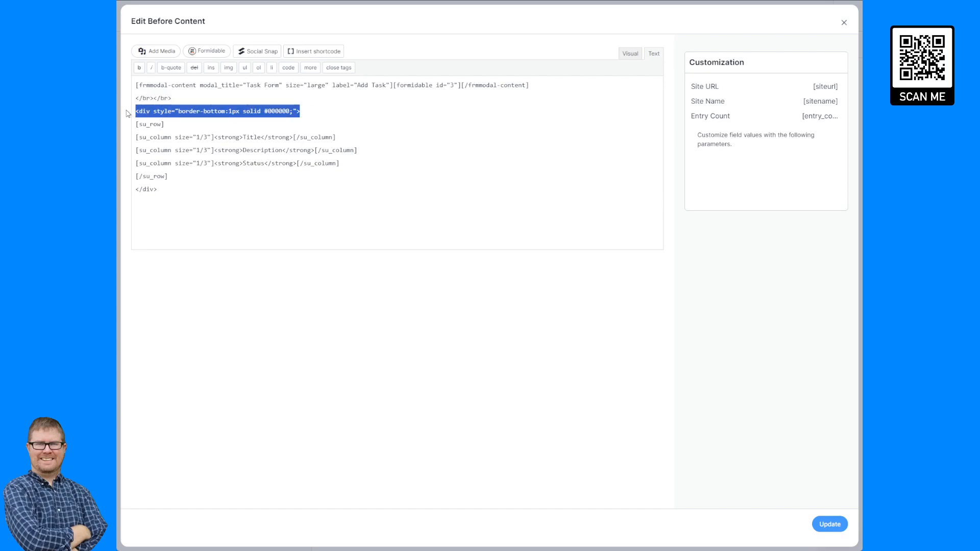
click(844, 23)
- Paste the border div above the task row in Listing Page Content, close it with </div>, and update
click(391, 204)
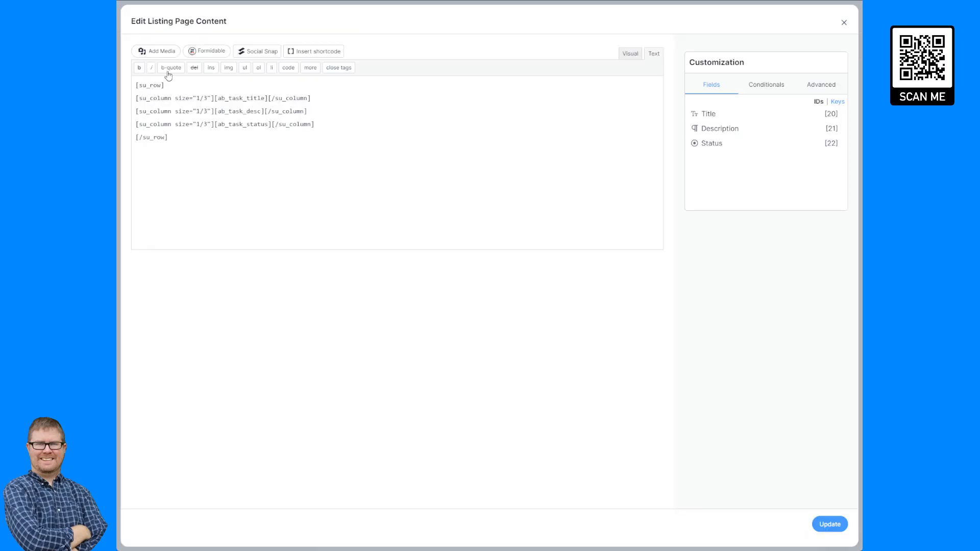
key(Home)
key(ctrl+v)
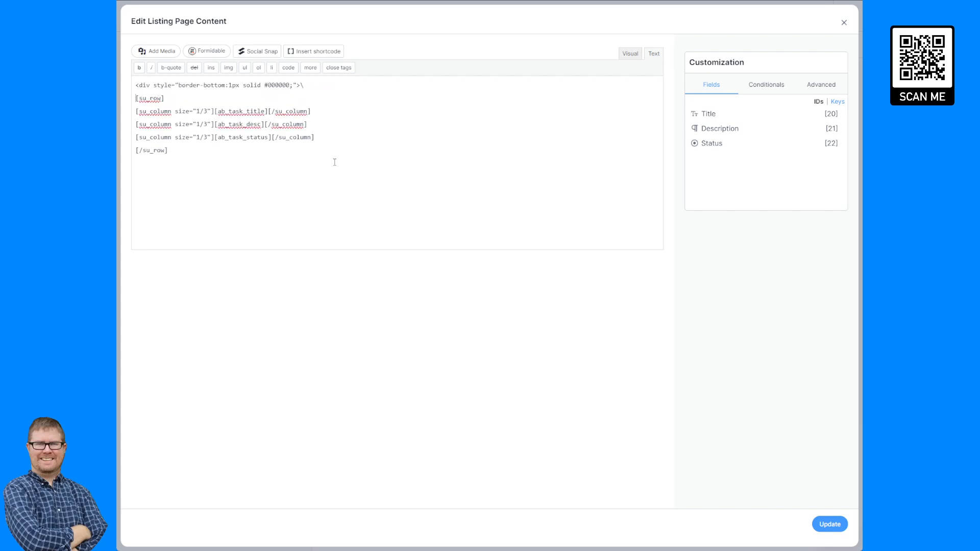
key(BackSpace)
key(BackSpace)
key(Return)
text(/div>)
click(830, 524)
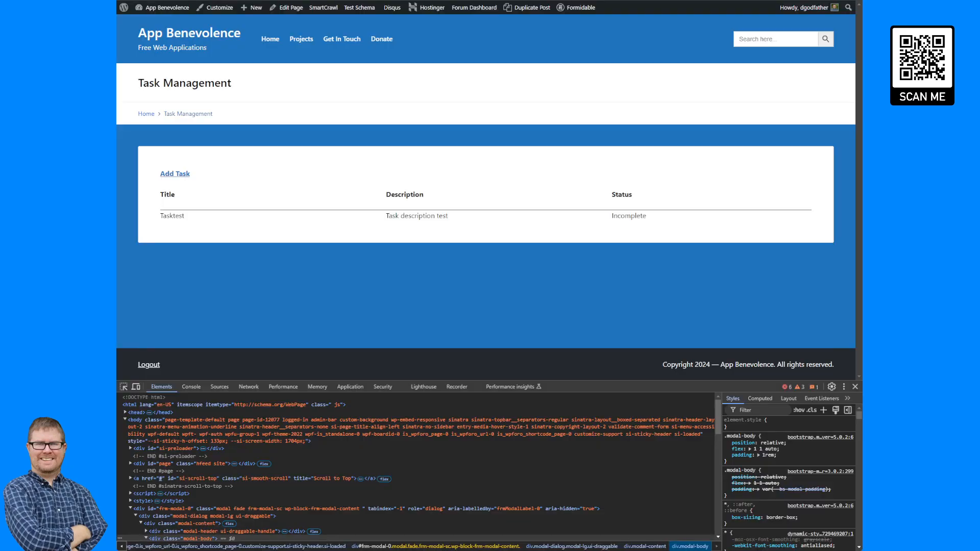
- Reload Task Management to check the Tasktest row's divider, then hide the developer tools
key(F5)
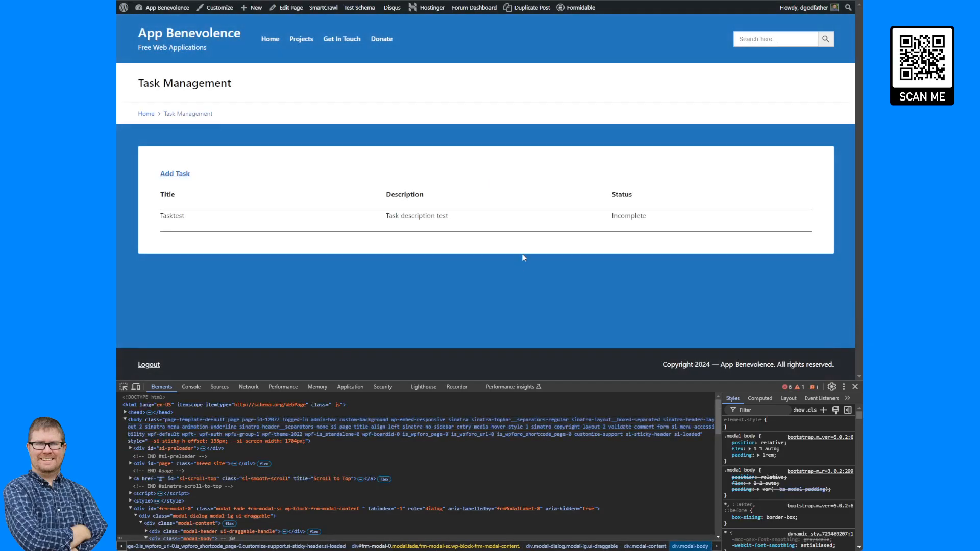
double_click(173, 217)
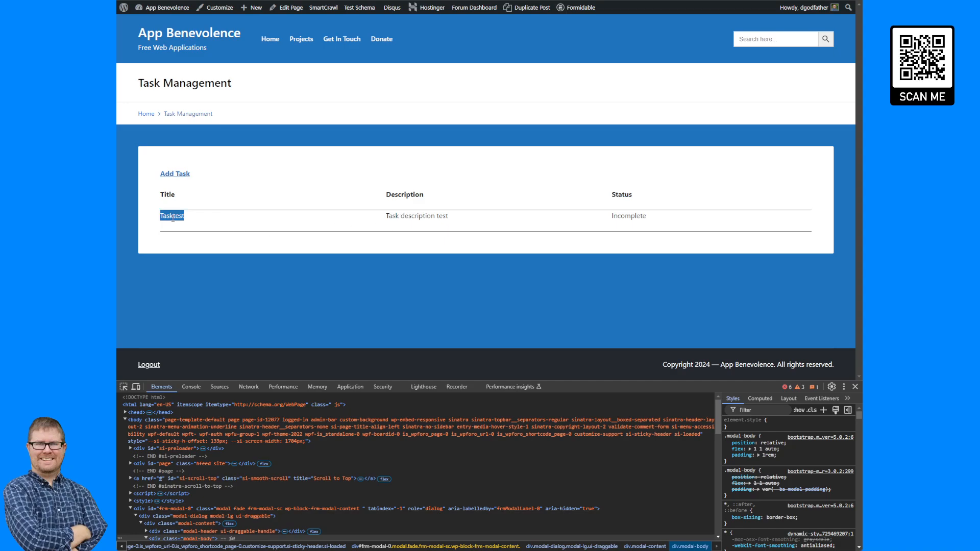
click(199, 230)
click(854, 387)
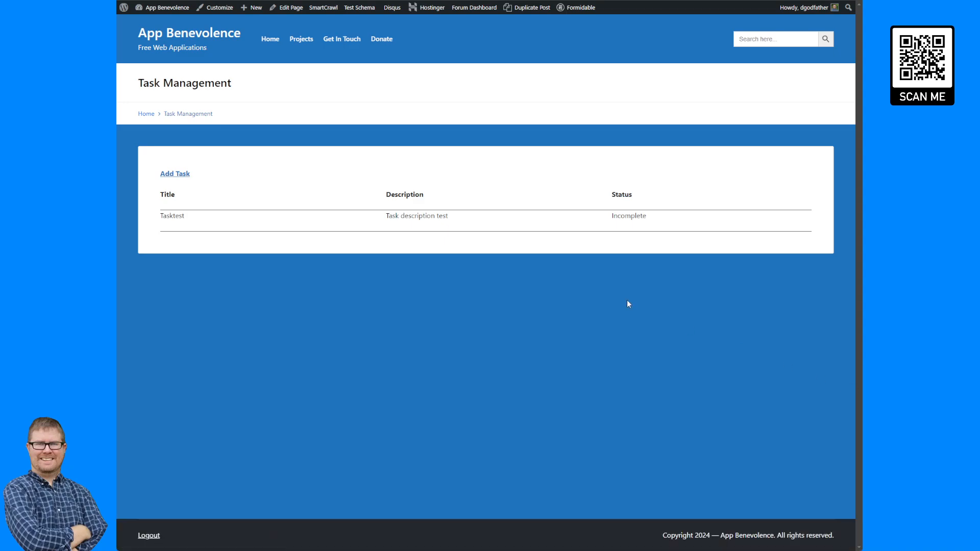
- Add task 'Tasktest2' with description 'Task description 2', status Incomplete, and submit it
click(181, 176)
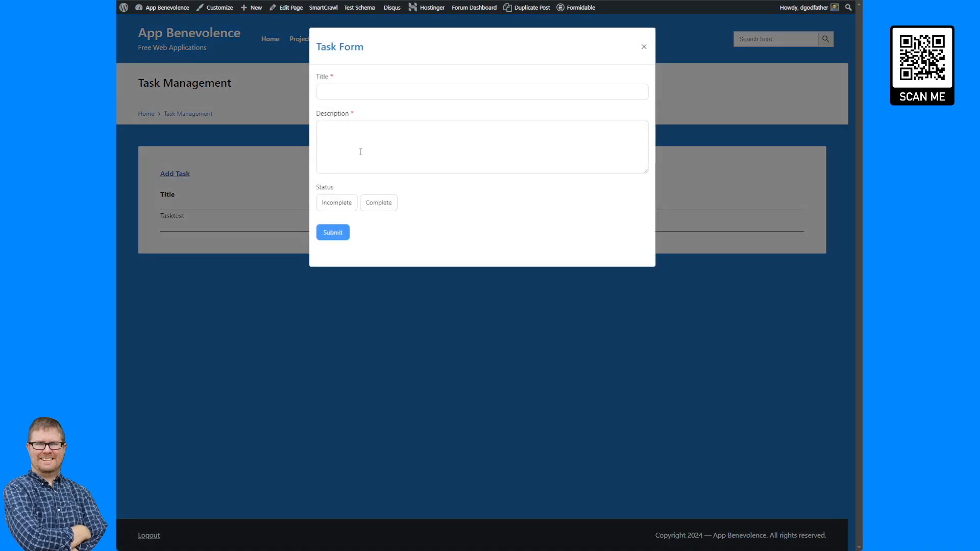
click(389, 92)
text(Tas)
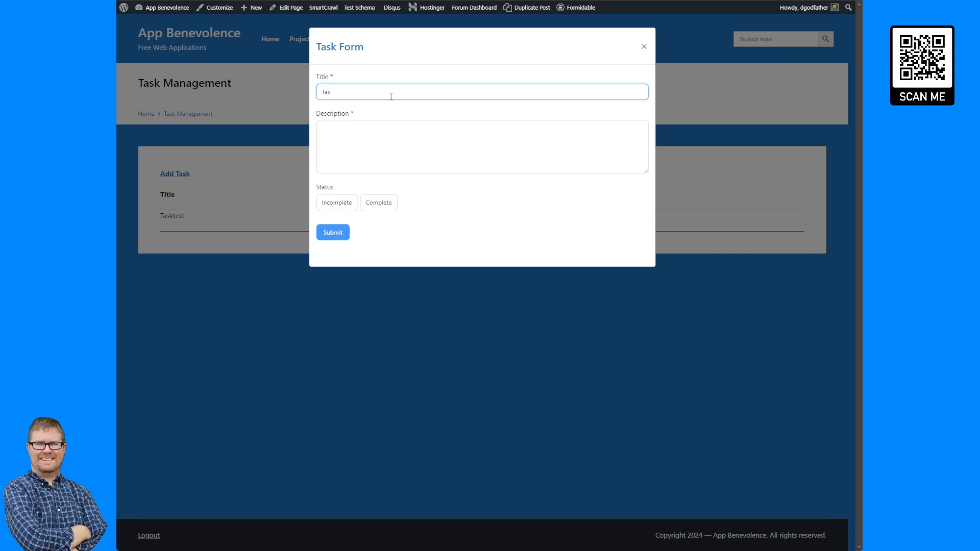
text(ktest2)
key(Tab)
text(Task )
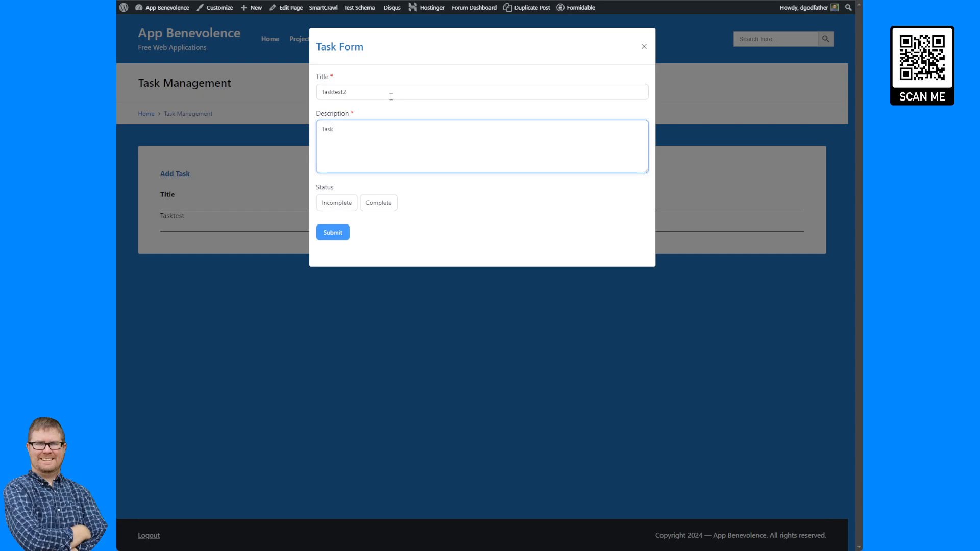
text(description 2)
click(336, 203)
click(332, 233)
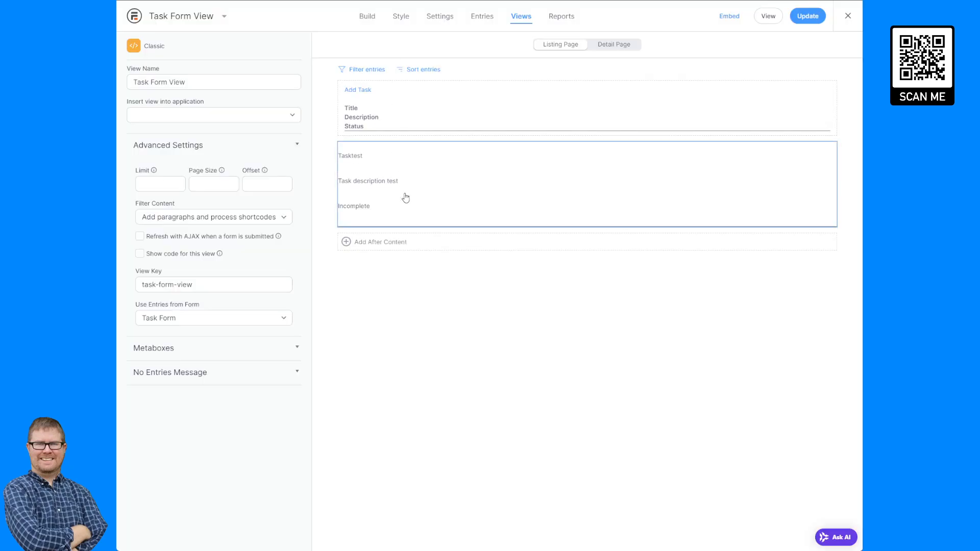
- Insert [detaillink] after the task title shortcode in the listing content and update
click(403, 197)
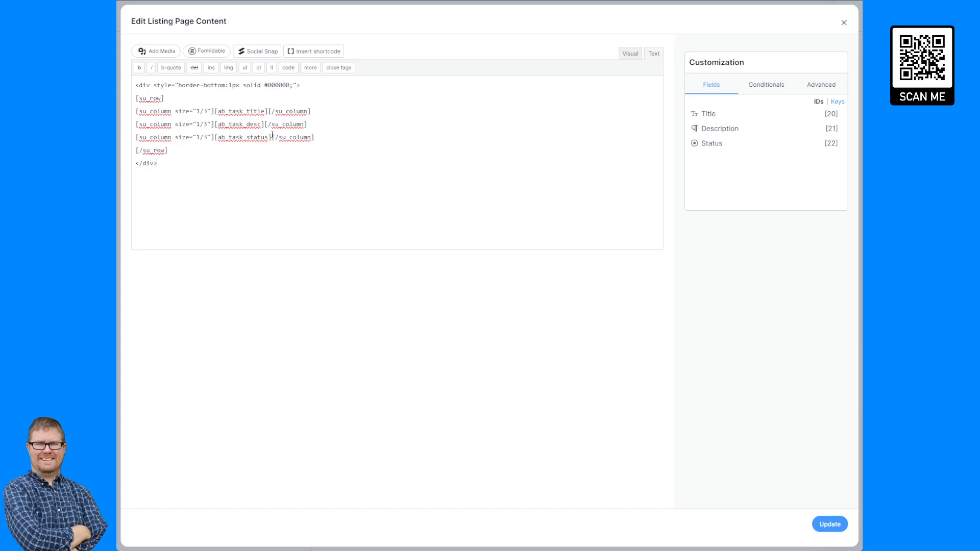
click(269, 112)
text([detaillink][)
click(830, 525)
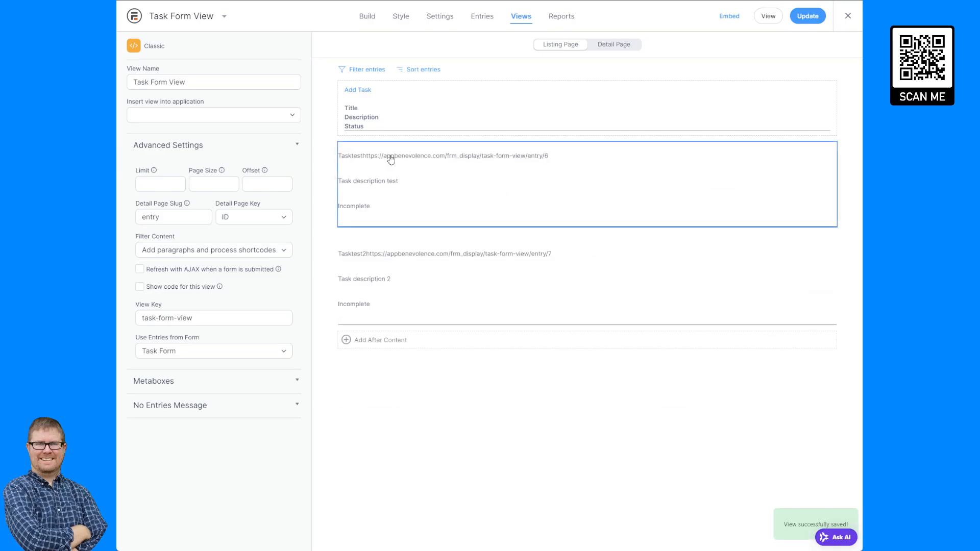
click(390, 156)
key(Escape)
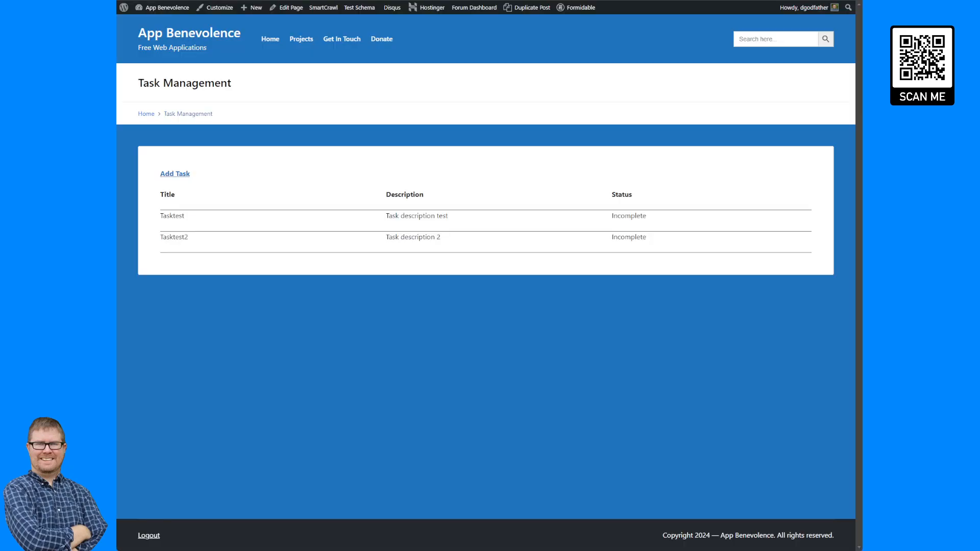
- Reload the task list to check each row's entry URL, then copy the first task's URL
key(F5)
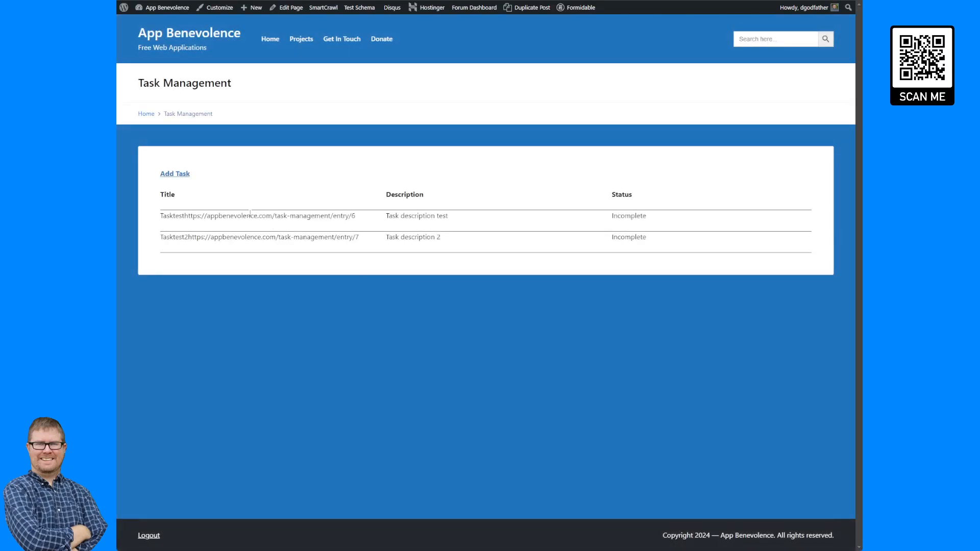
drag(182, 225, 335, 238)
click(370, 225)
click(374, 246)
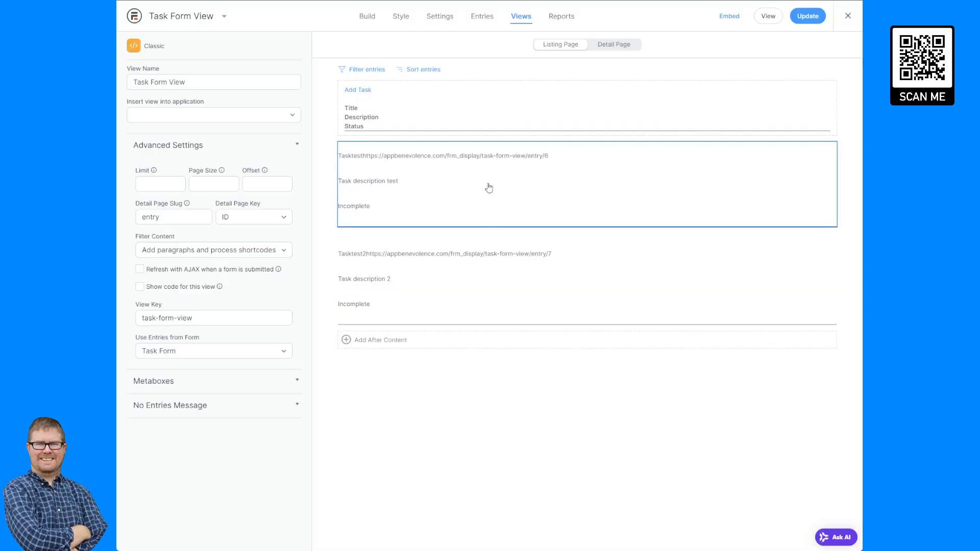
click(488, 176)
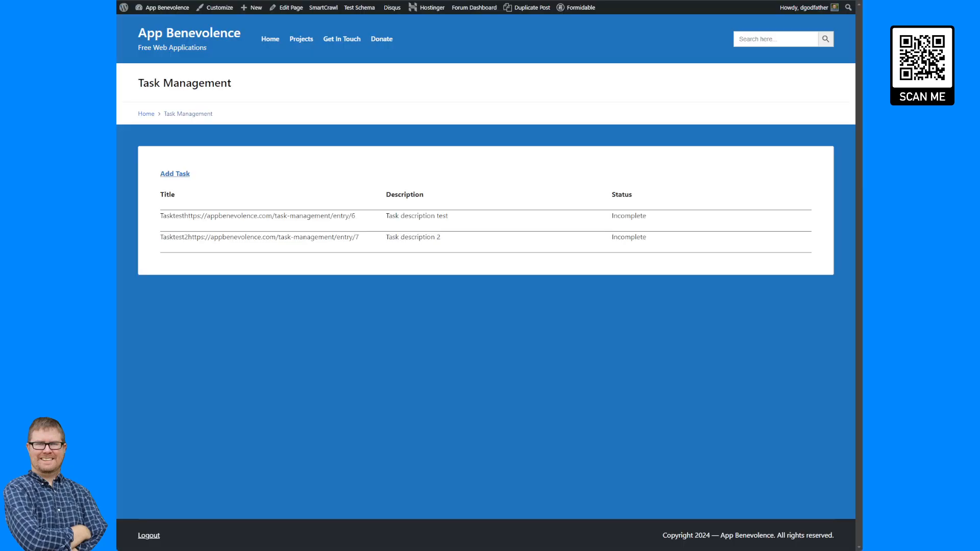
drag(355, 216, 186, 217)
key(ctrl+c)
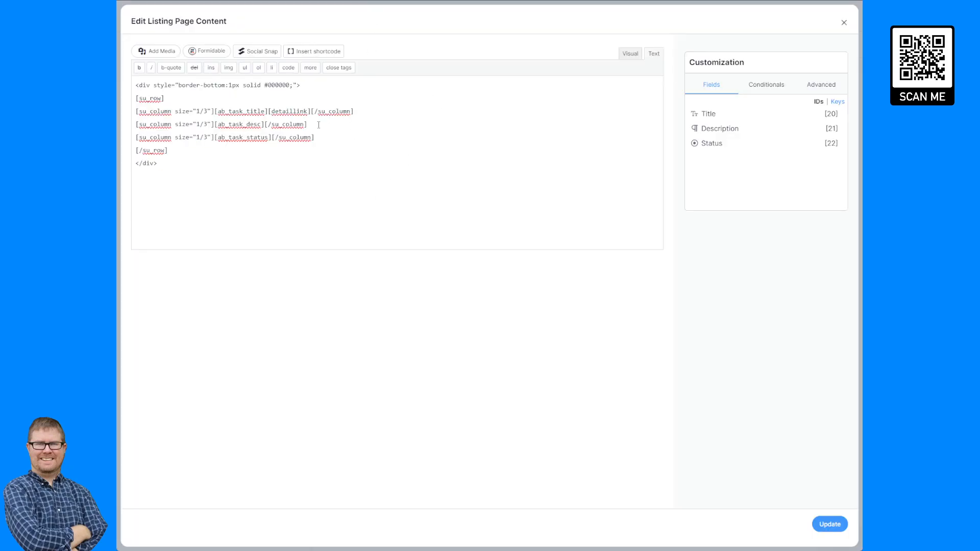
- Replace [detaillink] with a link tag pointing to [siteurl]/task-management/entry/[id]
drag(311, 112, 267, 111)
key(Delete)
text(<a href="")
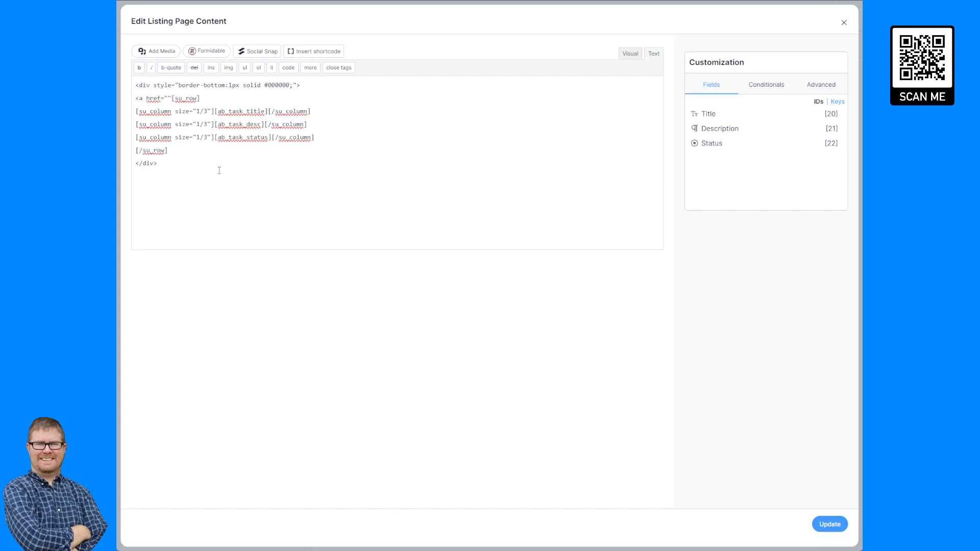
text(>)
key(ctrl+v)
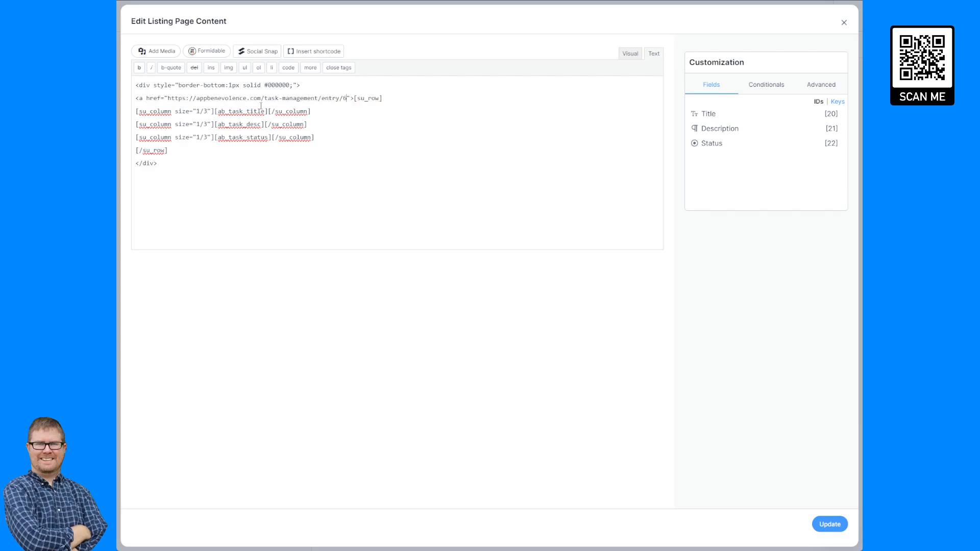
drag(261, 98, 171, 102)
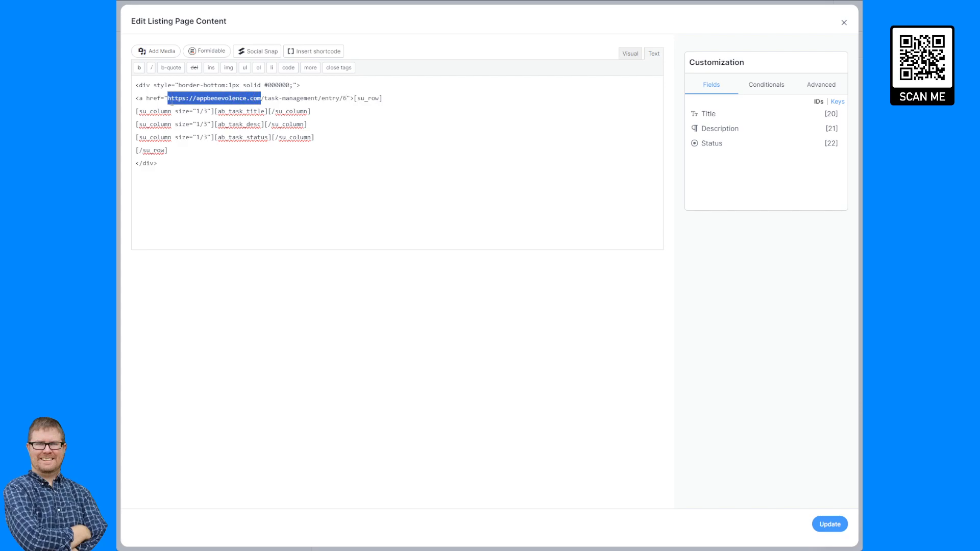
text([siteurl)
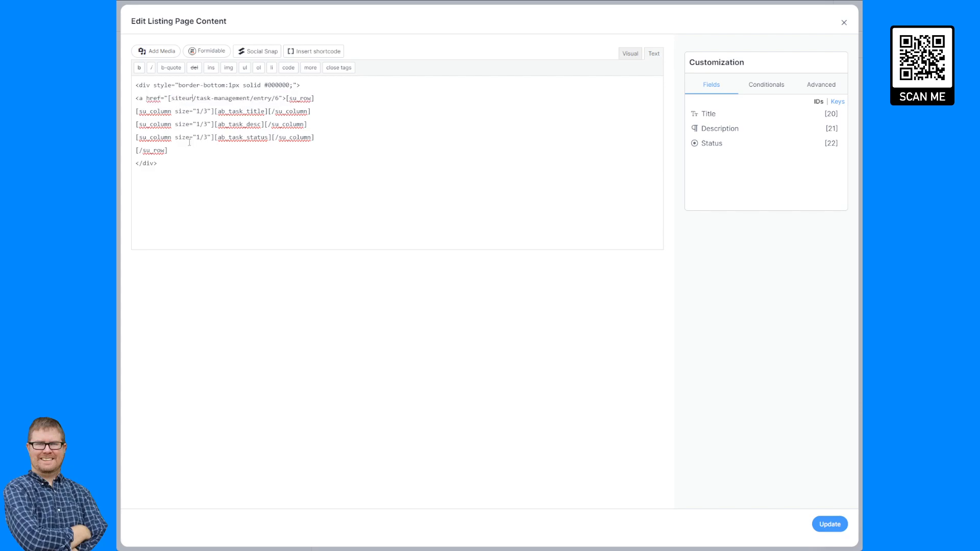
text(])
double_click(284, 98)
text([id])
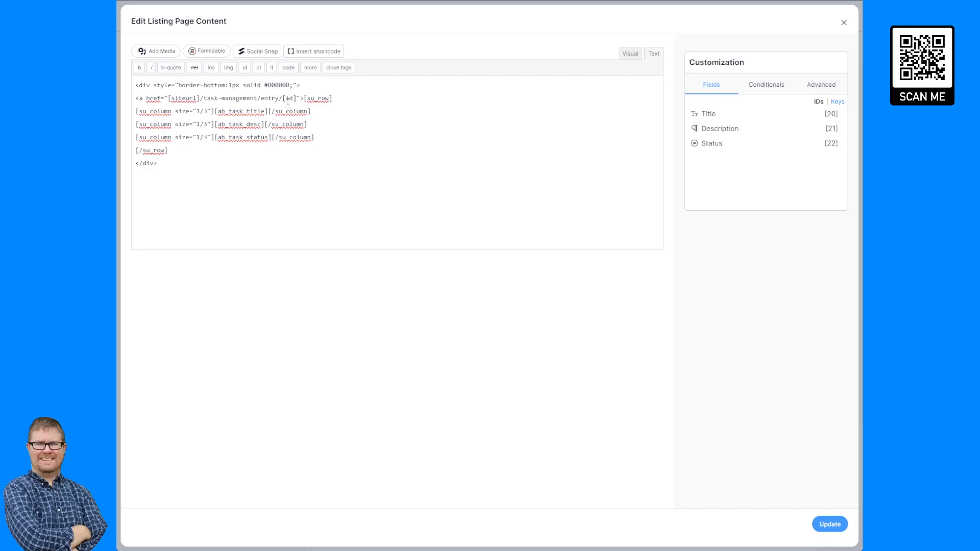
drag(261, 99, 297, 99)
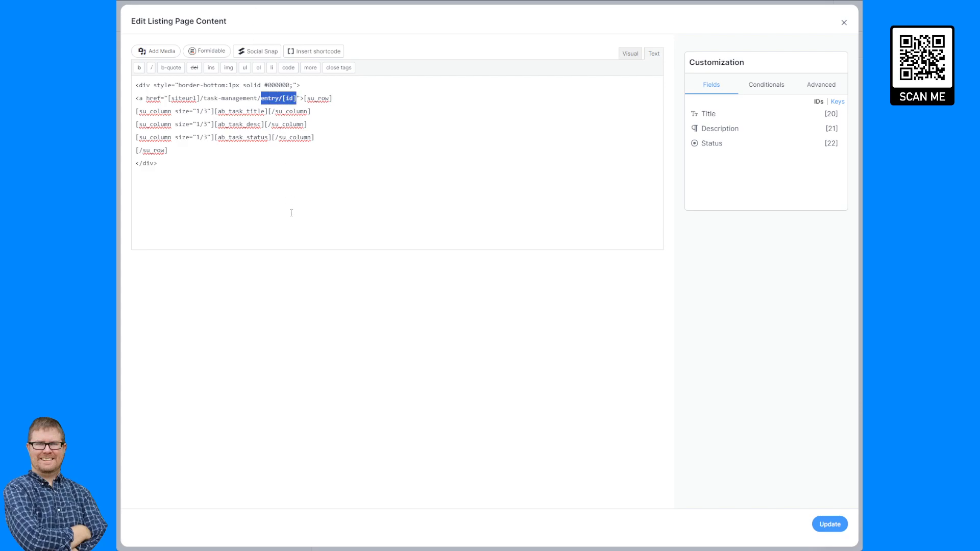
click(268, 98)
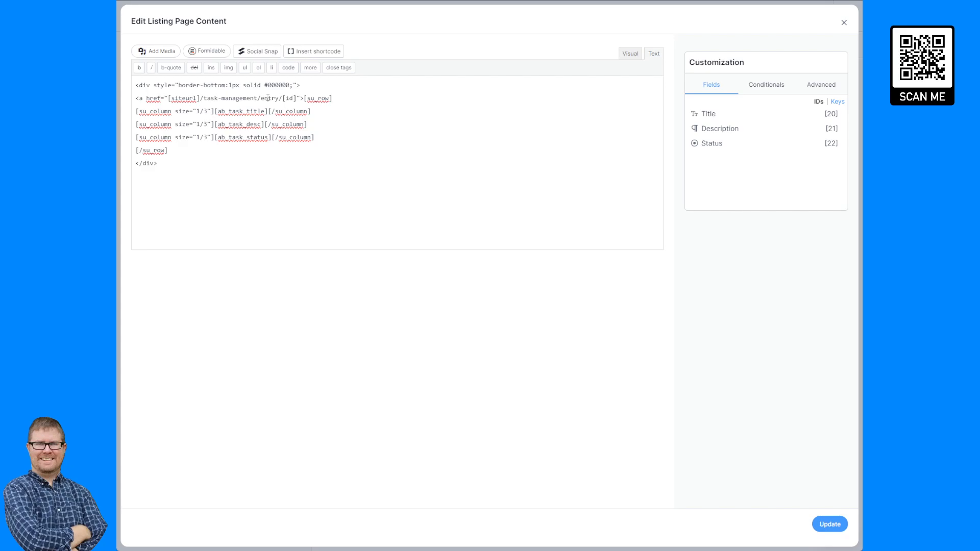
double_click(268, 98)
double_click(290, 98)
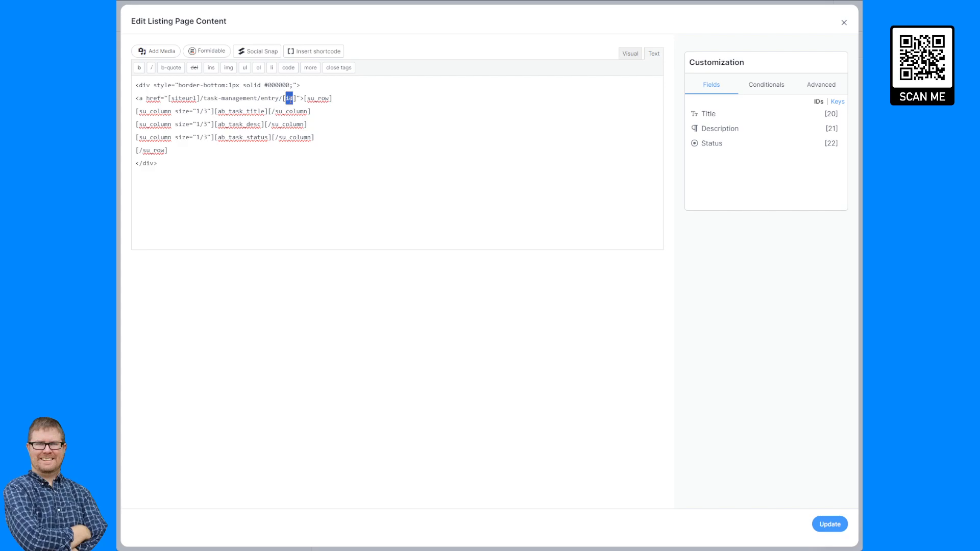
click(325, 133)
- Move the link tag before the row's opening div, add </a> after the closing div, and update
drag(344, 99, 134, 100)
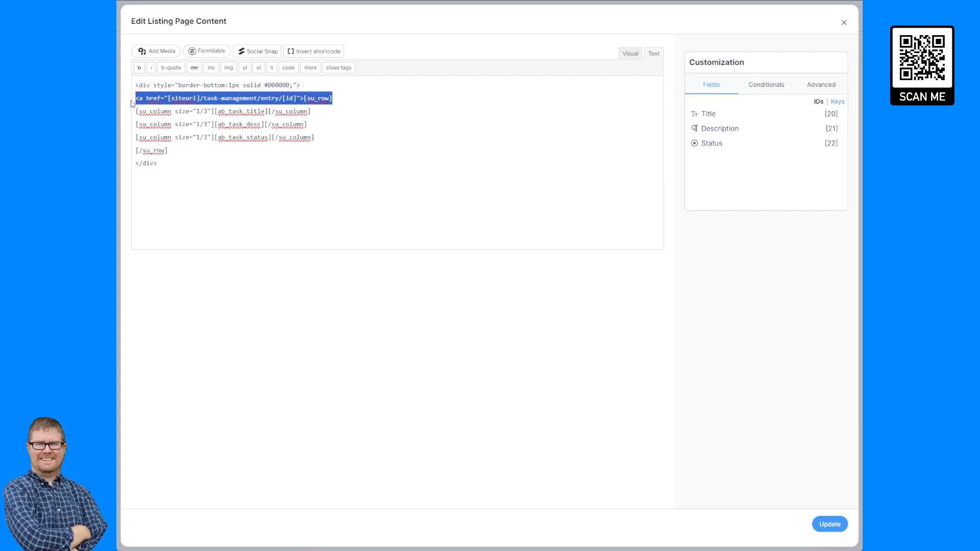
click(289, 99)
drag(304, 98, 137, 98)
key(ctrl+x)
click(136, 85)
key(ctrl+v)
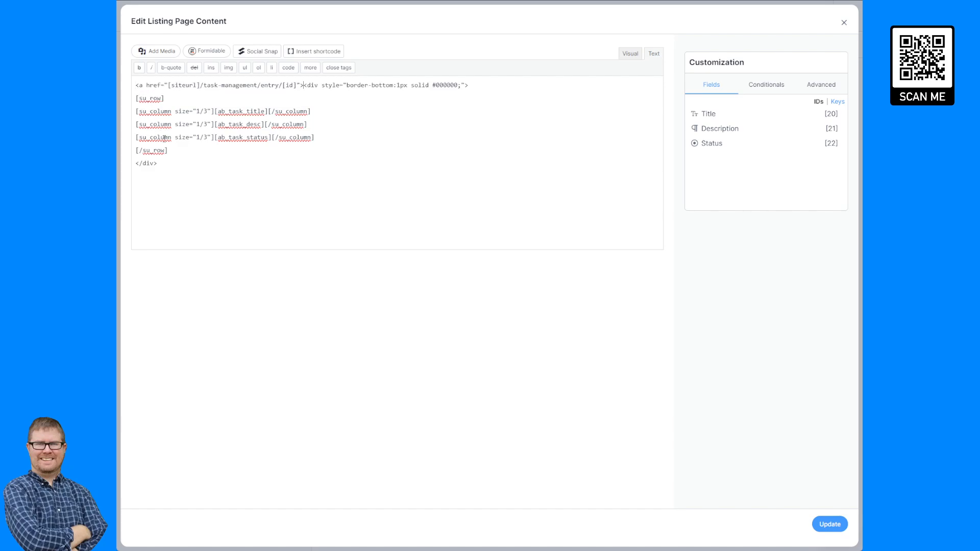
click(183, 163)
text(</a>)
click(828, 525)
click(828, 524)
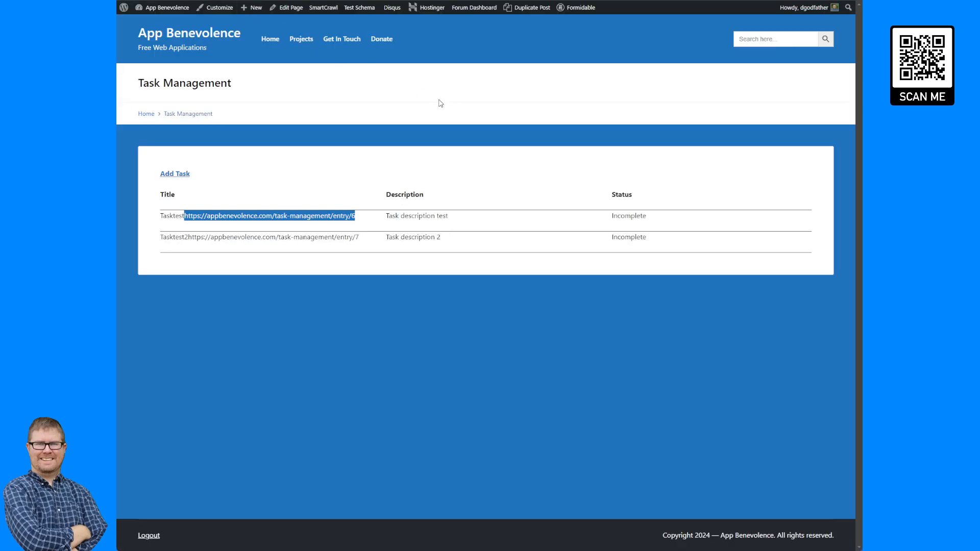
- Reload the Task Management page and open the Tasktest entry from its linked row
key(F5)
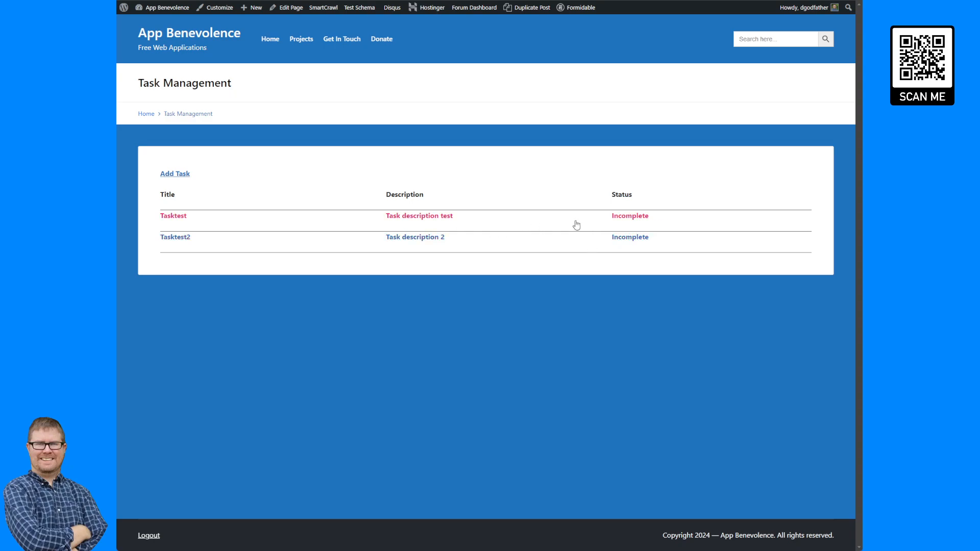
click(265, 226)
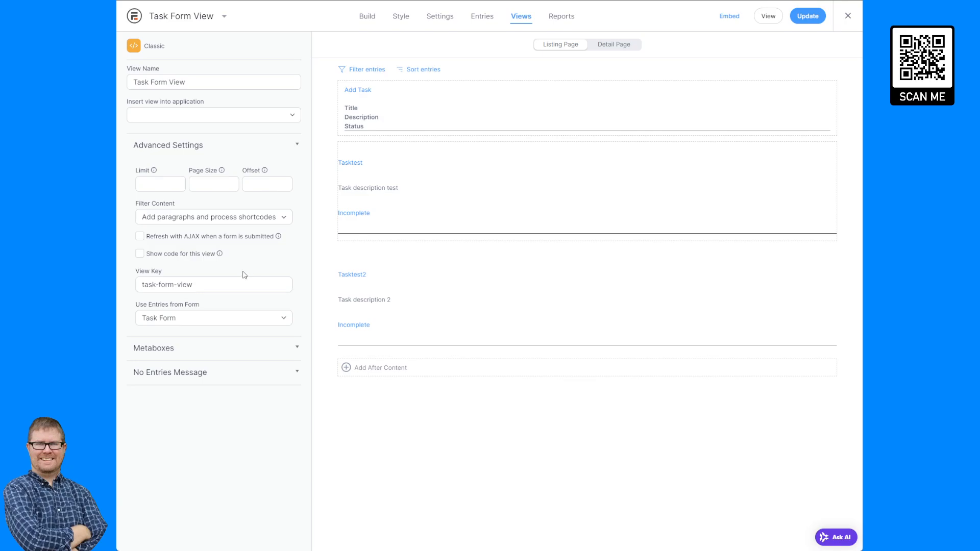
- Fill the Detail Page content with the Title, Description and Status field keys and save the view
click(619, 48)
click(458, 84)
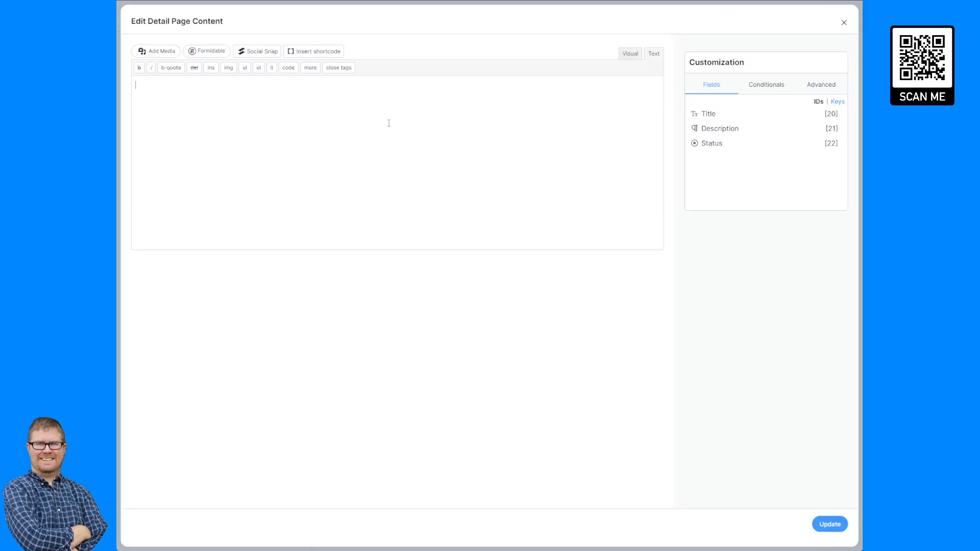
click(830, 113)
key(ctrl+a)
key(BackSpace)
click(834, 104)
click(831, 114)
click(819, 132)
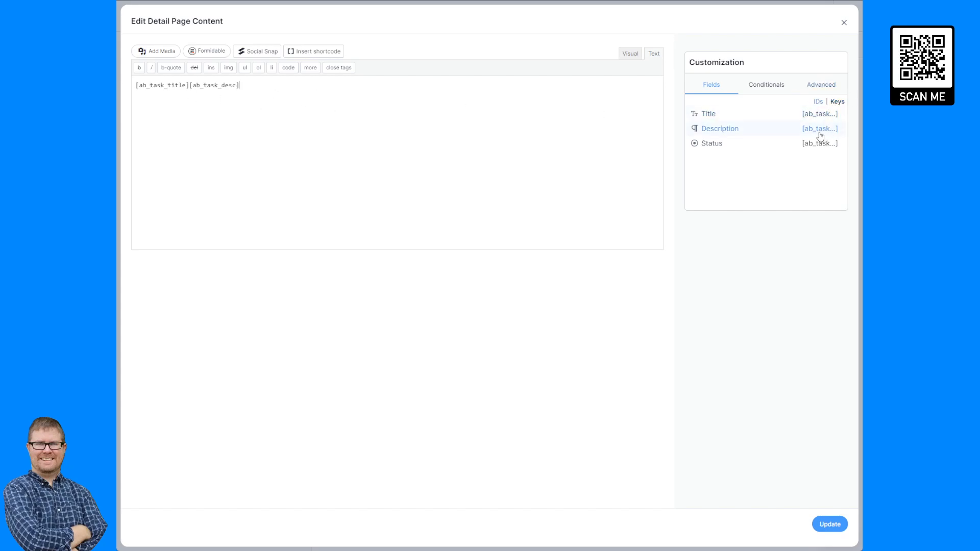
click(816, 143)
click(829, 524)
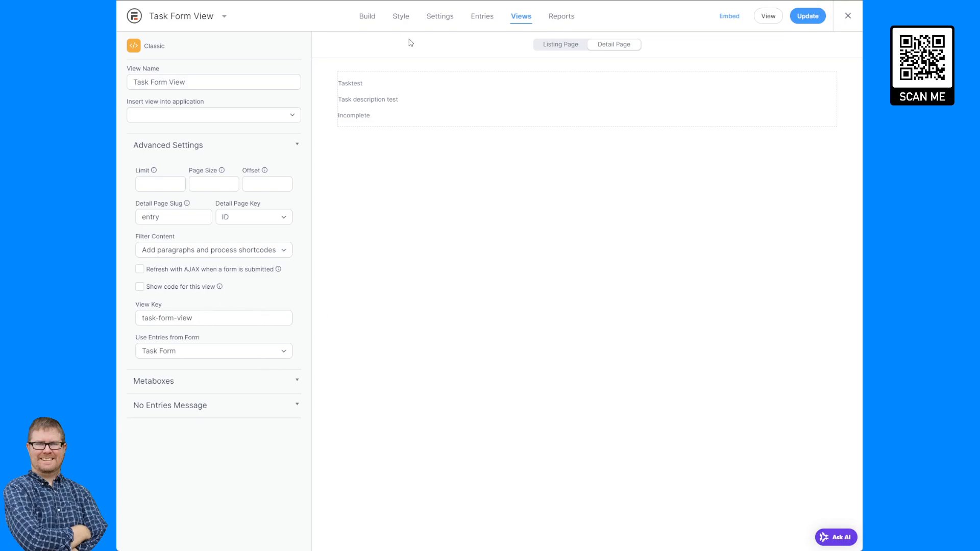
click(438, 20)
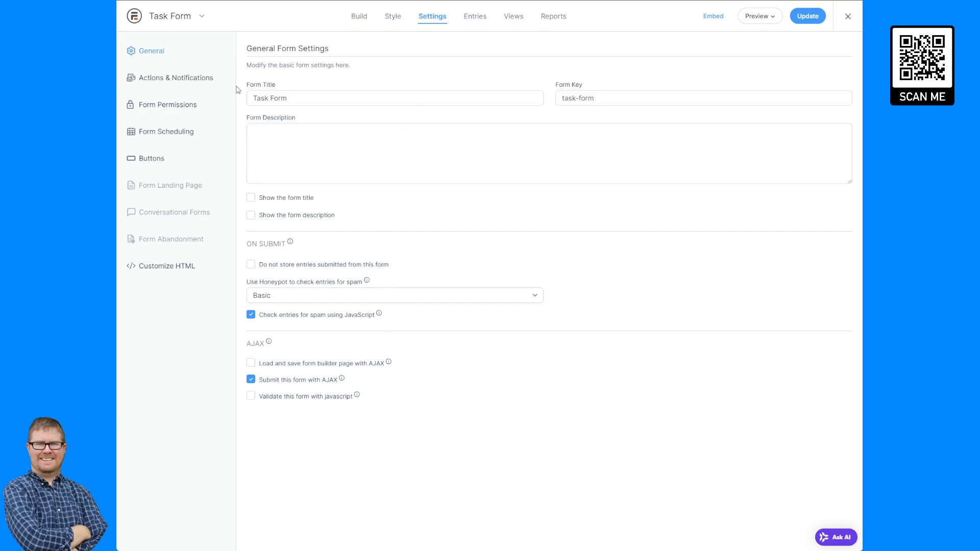
- Enable front-end editing for logged-in users' own entries, let Administrators edit others' entries, and save
click(175, 107)
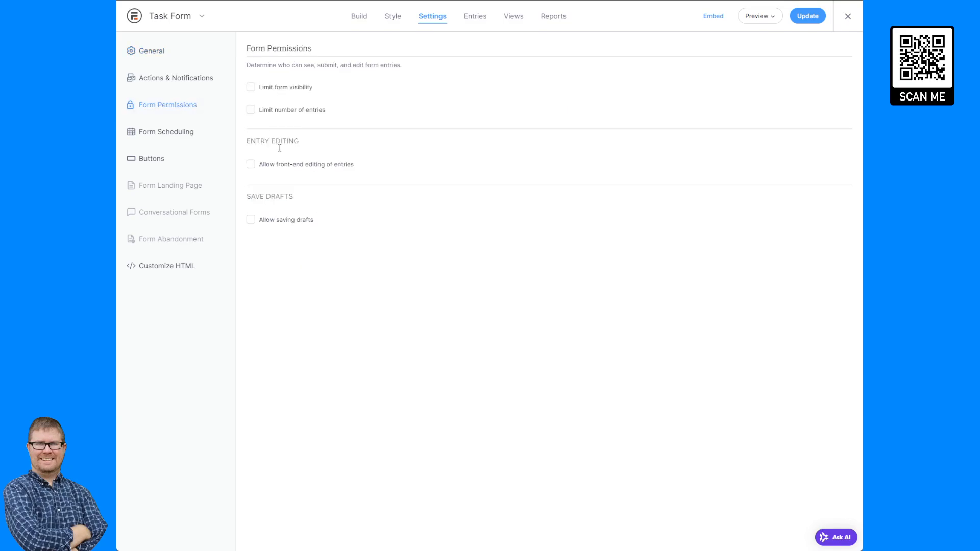
click(295, 166)
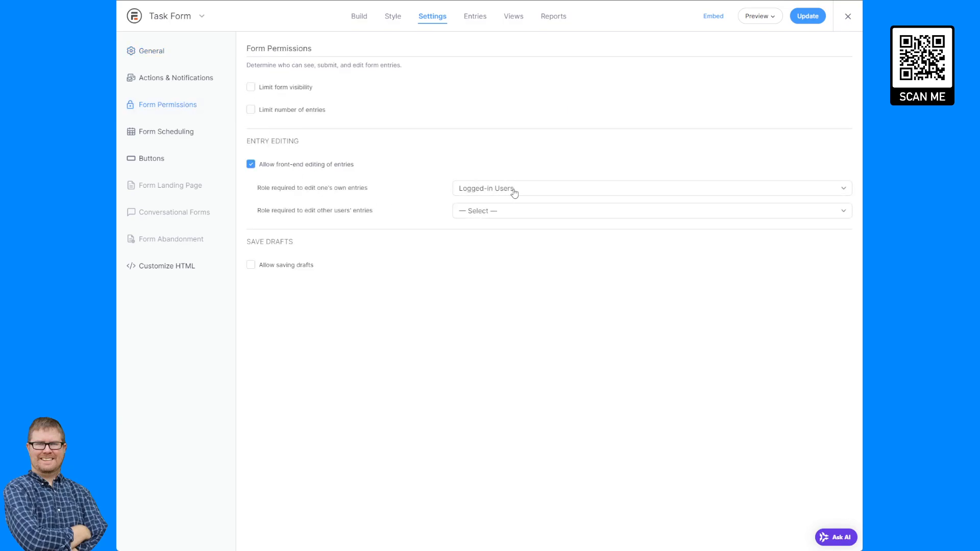
click(506, 212)
click(512, 245)
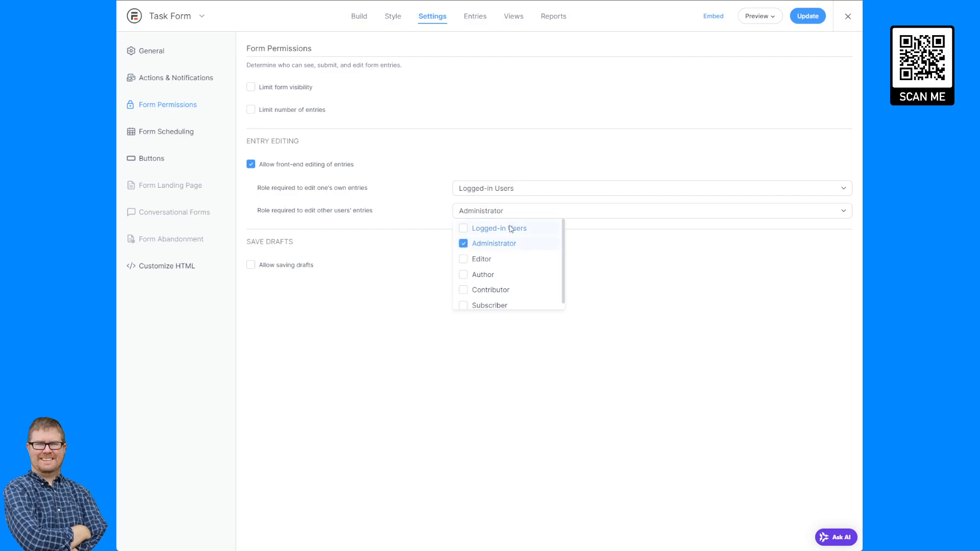
click(398, 188)
click(375, 248)
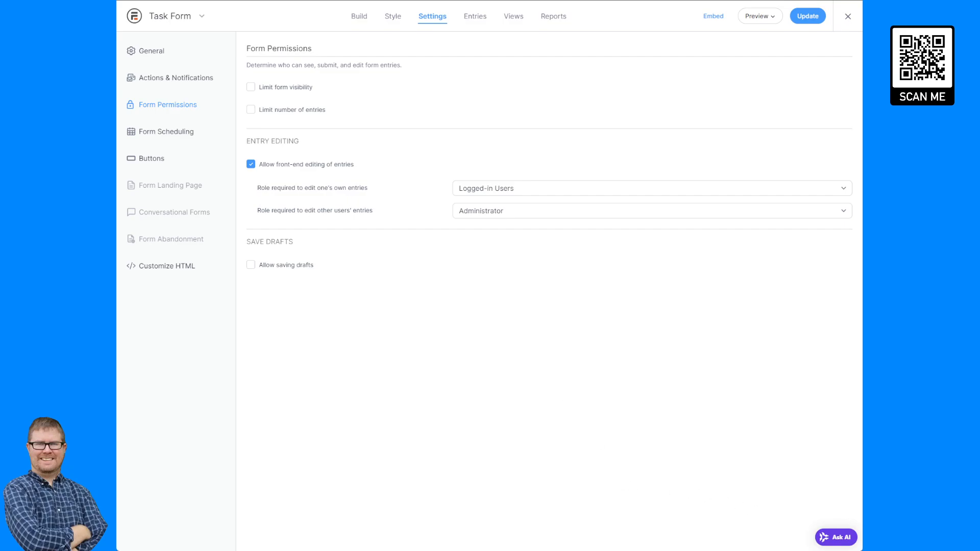
click(796, 16)
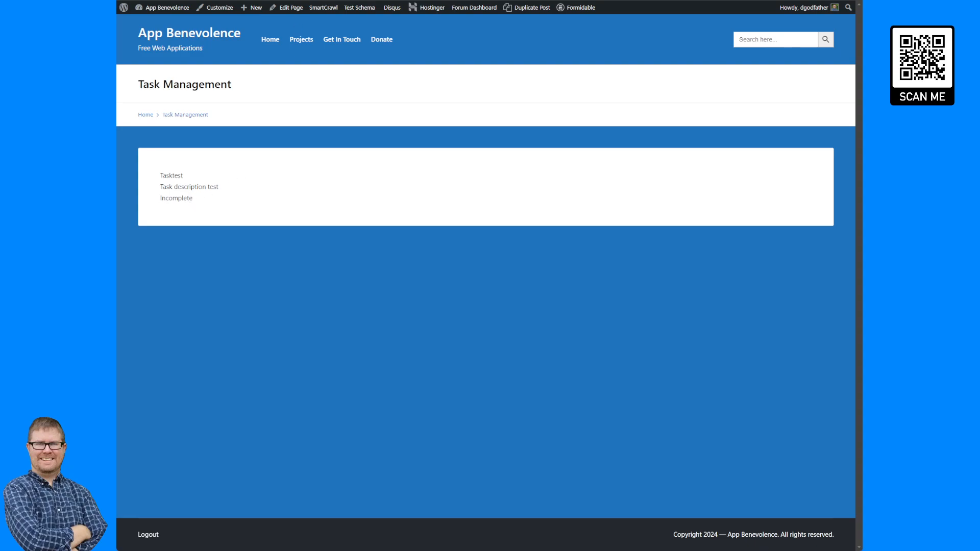
- Back on the task list, open the Tasktest detail page to check it, then leave
key(alt+Left)
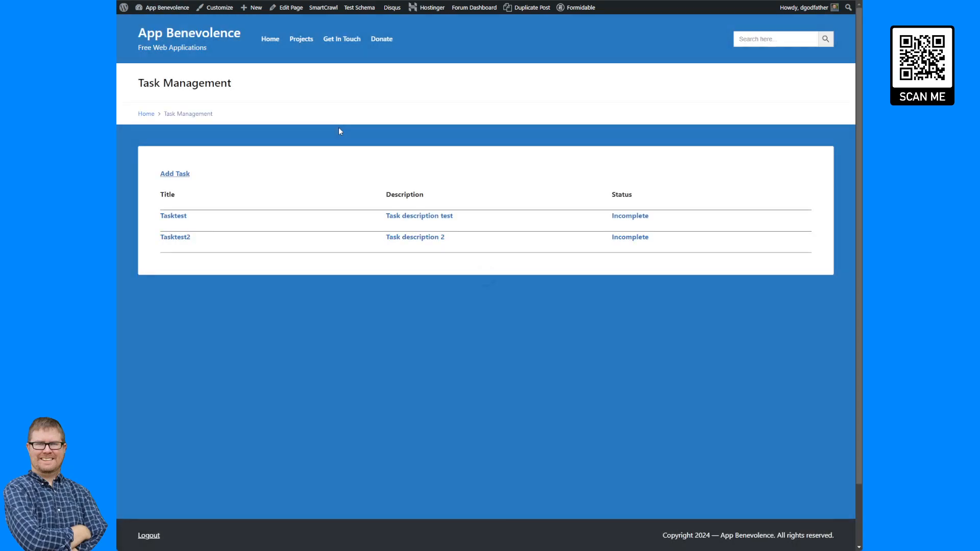
click(206, 220)
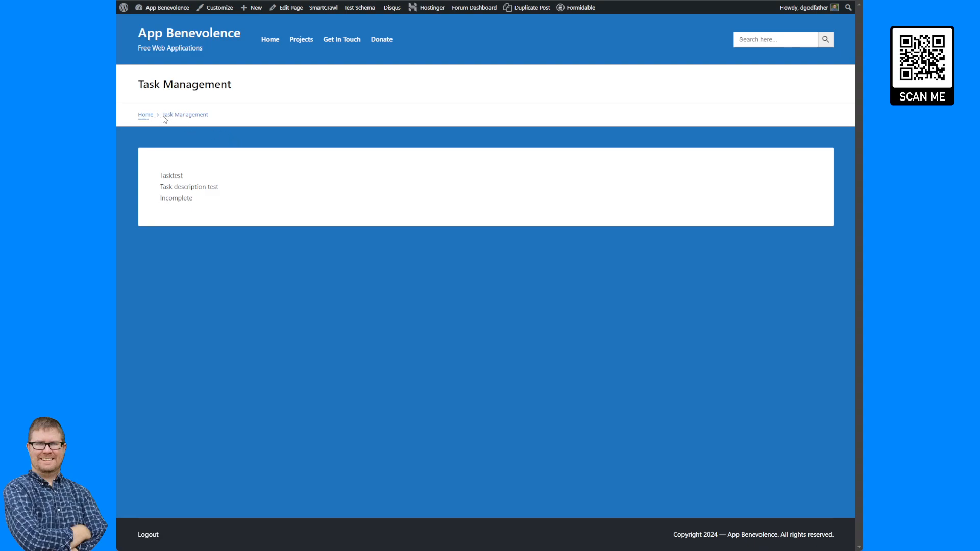
click(141, 115)
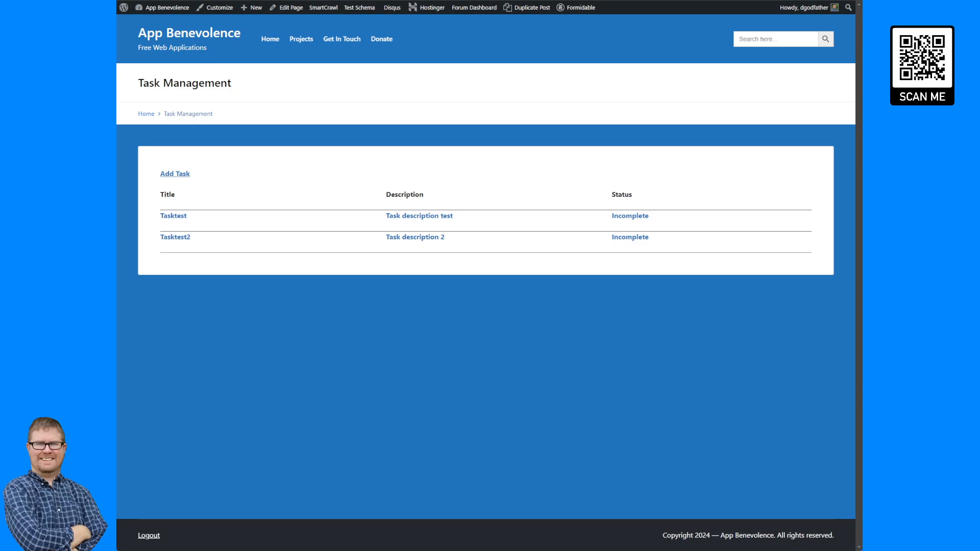
- Return to the Task Form View editor's Detail Page via the Formidable admin bar menu
mouse_move(580, 10)
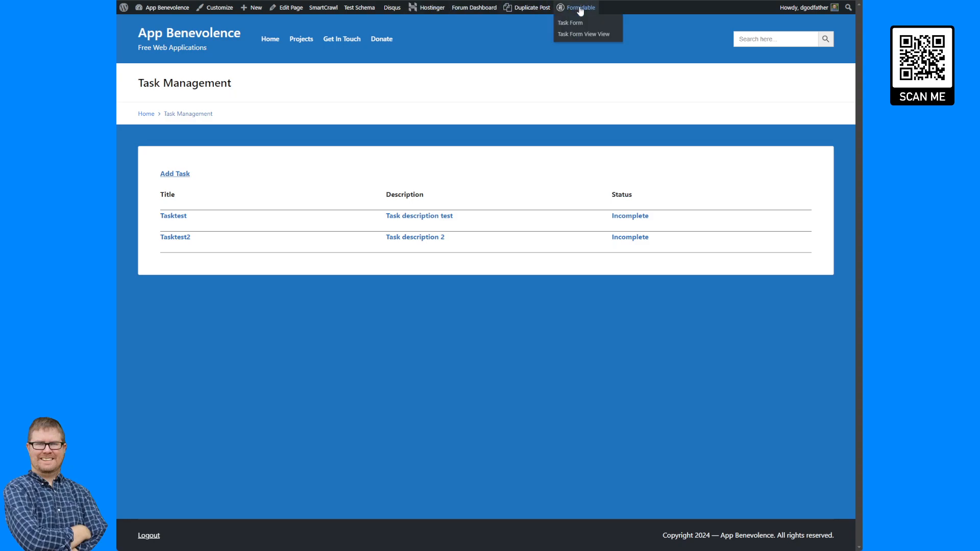
click(580, 34)
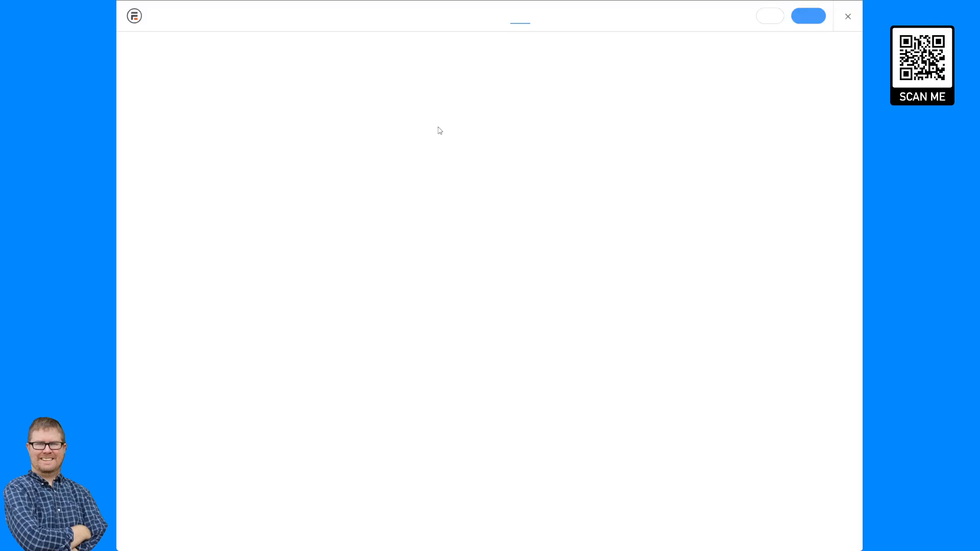
click(614, 44)
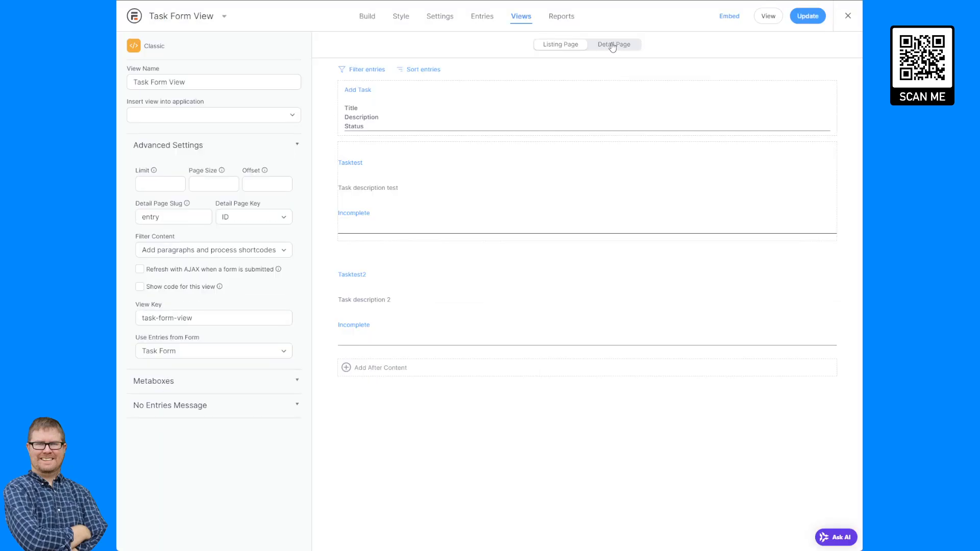
- Add a 'Back To List' link to [siteurl]/task-management/ as the first line of the detail content
click(433, 85)
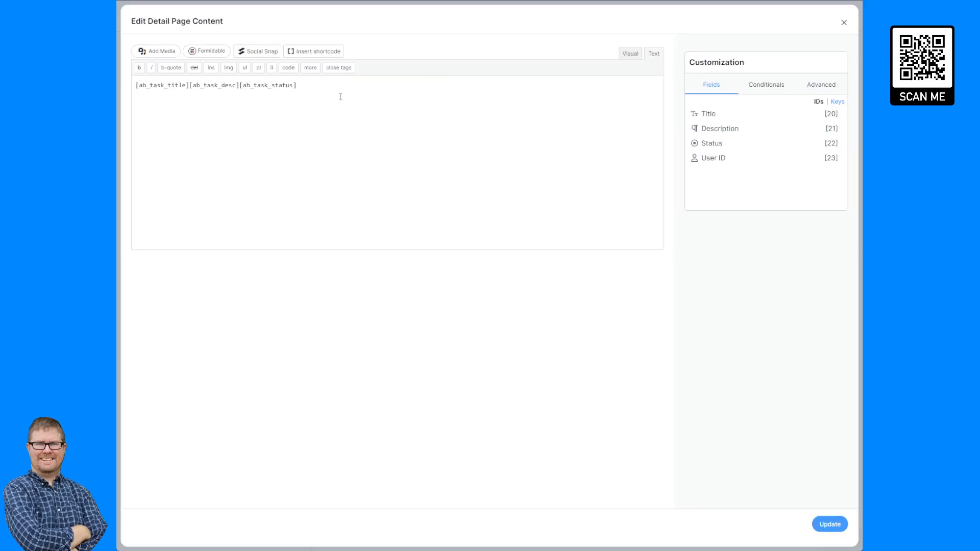
key(Return)
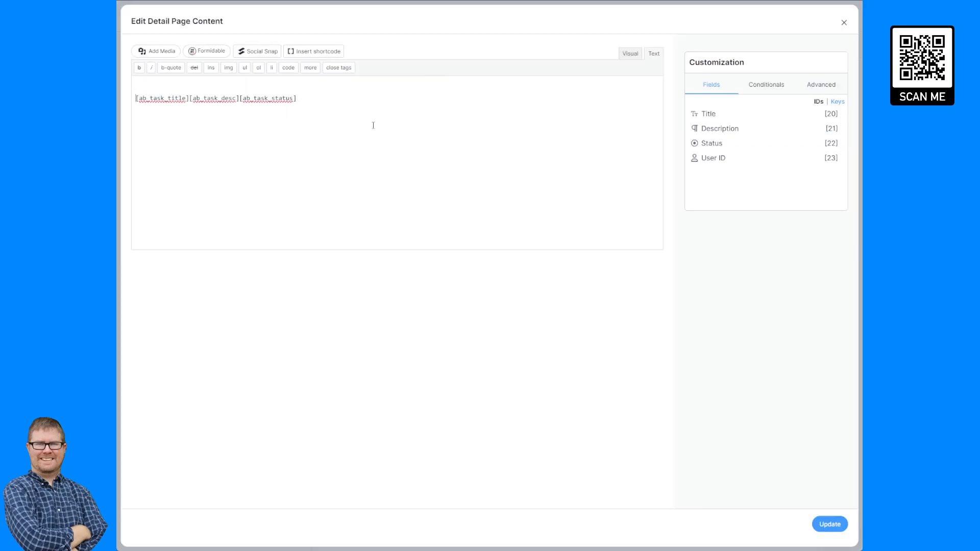
text(<a href="">Back To List</a>)
click(169, 86)
text(https://appbenevolence.com/task-management/)
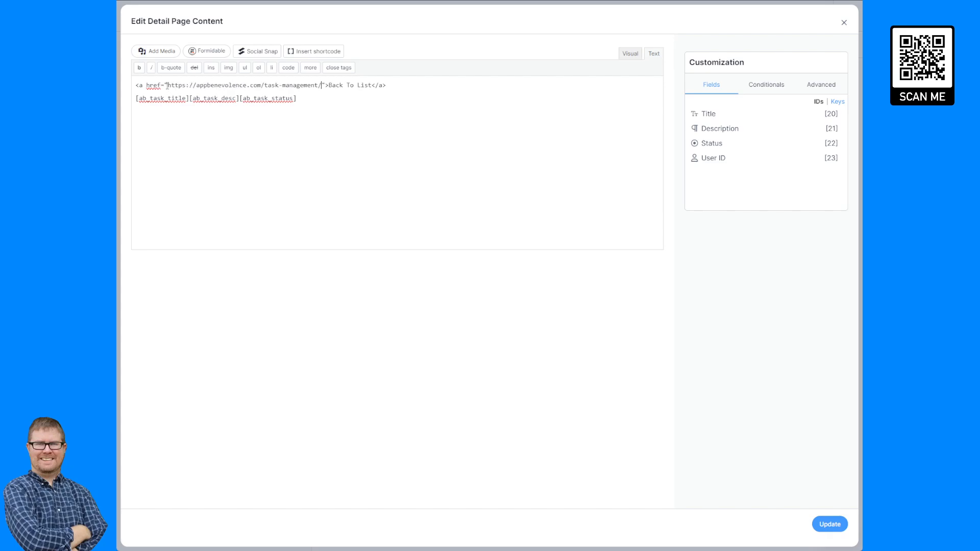
drag(169, 86, 262, 87)
text([sit)
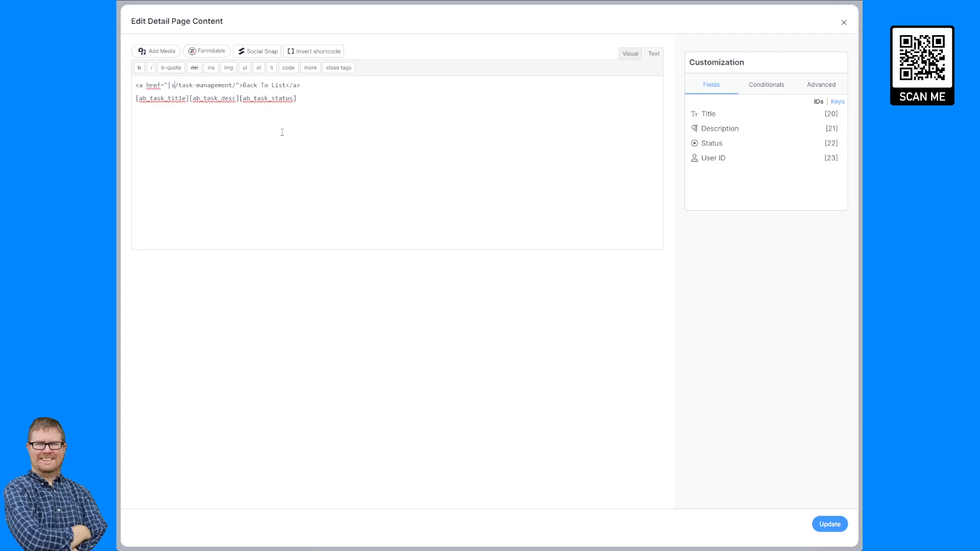
text(eurl])
- Save the Back To List link and test it from the Tasktest detail page
click(830, 524)
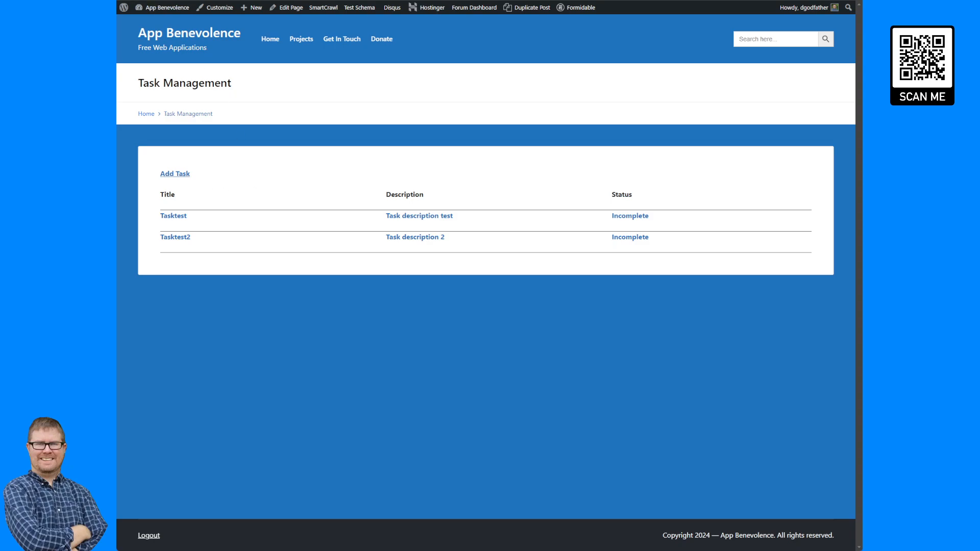
click(176, 174)
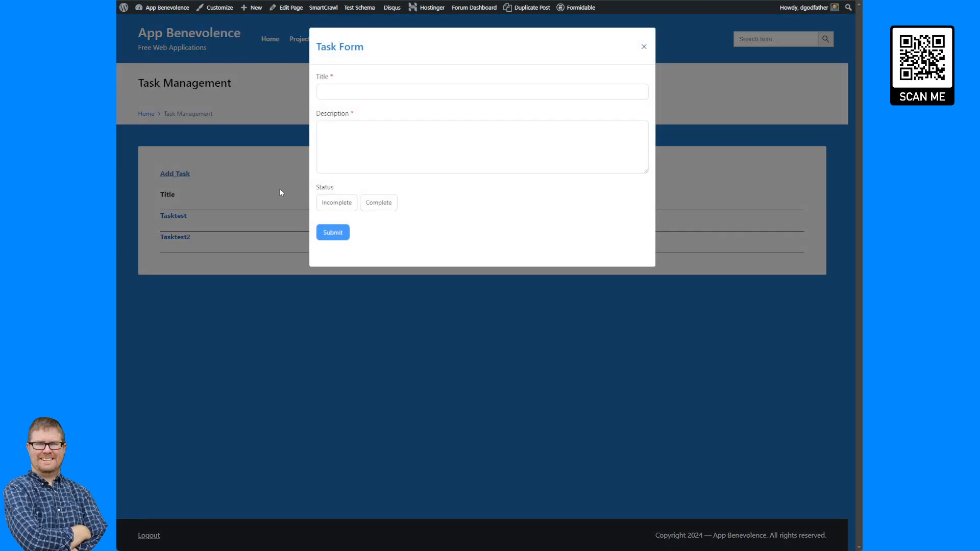
click(280, 189)
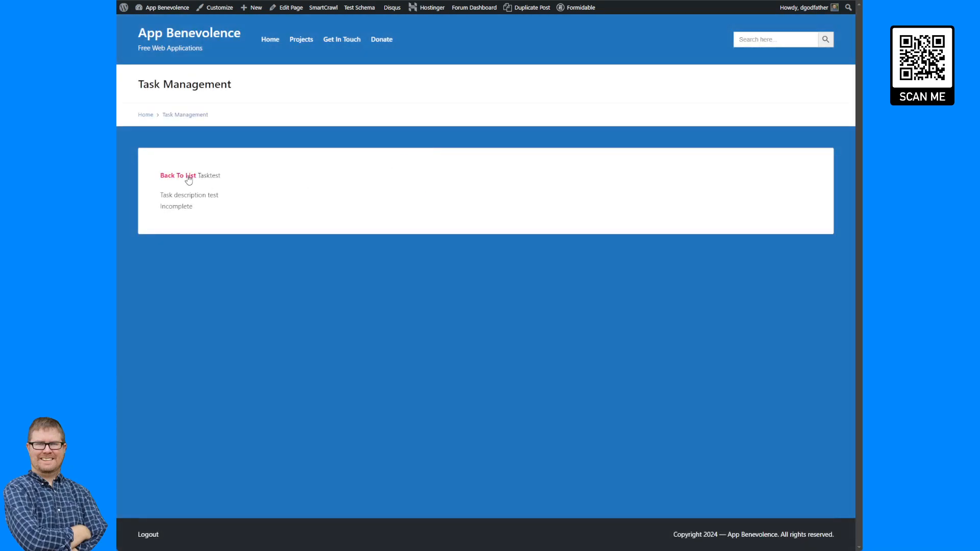
click(189, 175)
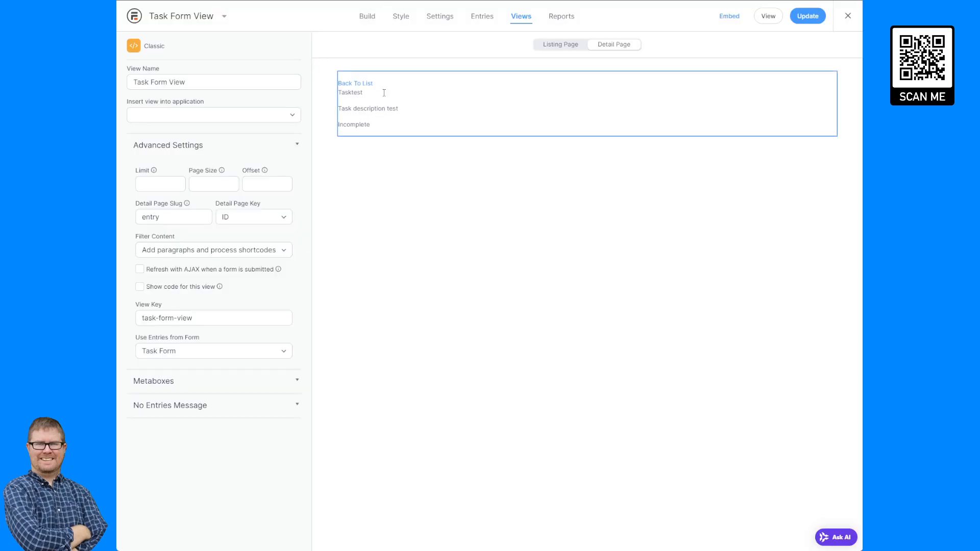
- Add </br></br> below the Back To List link, save, and recheck the Tasktest page
click(383, 93)
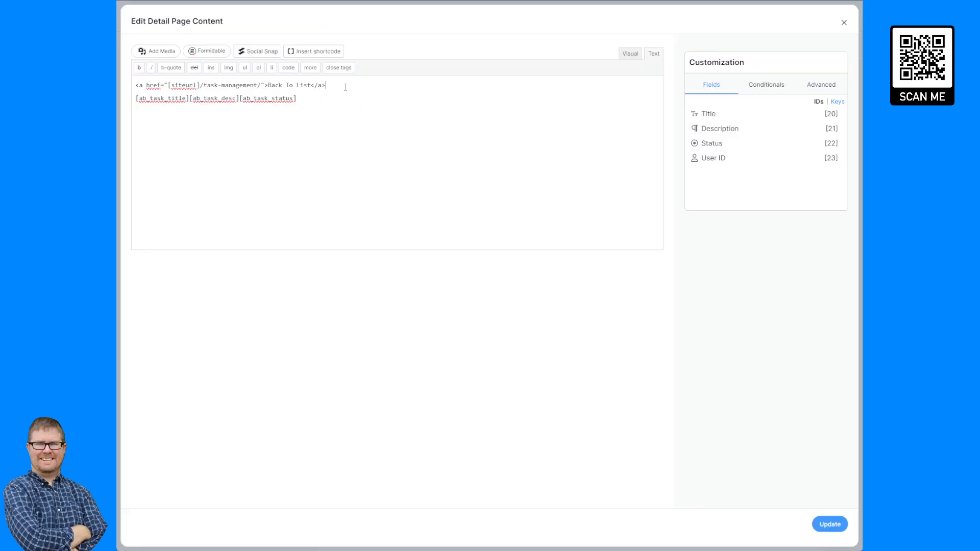
key(Return)
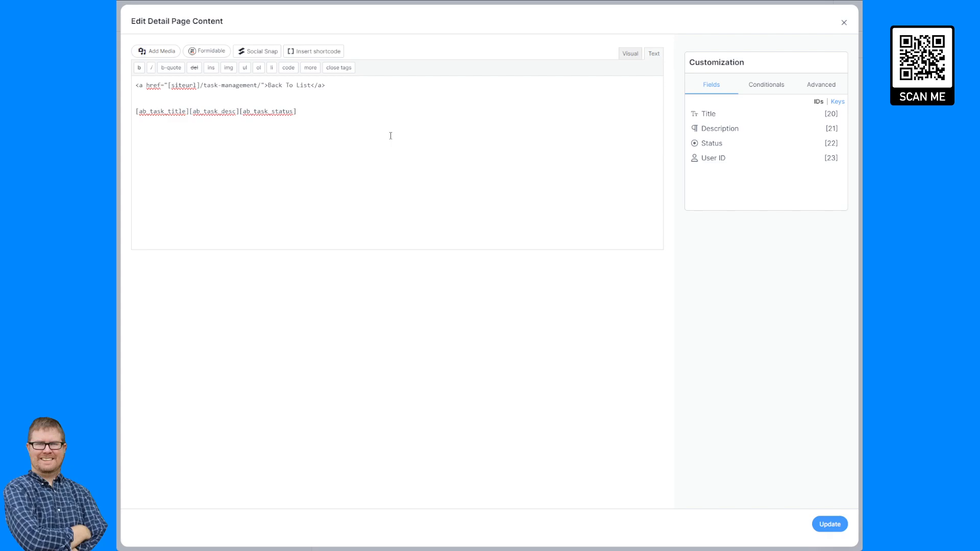
text(</br></br>)
click(829, 525)
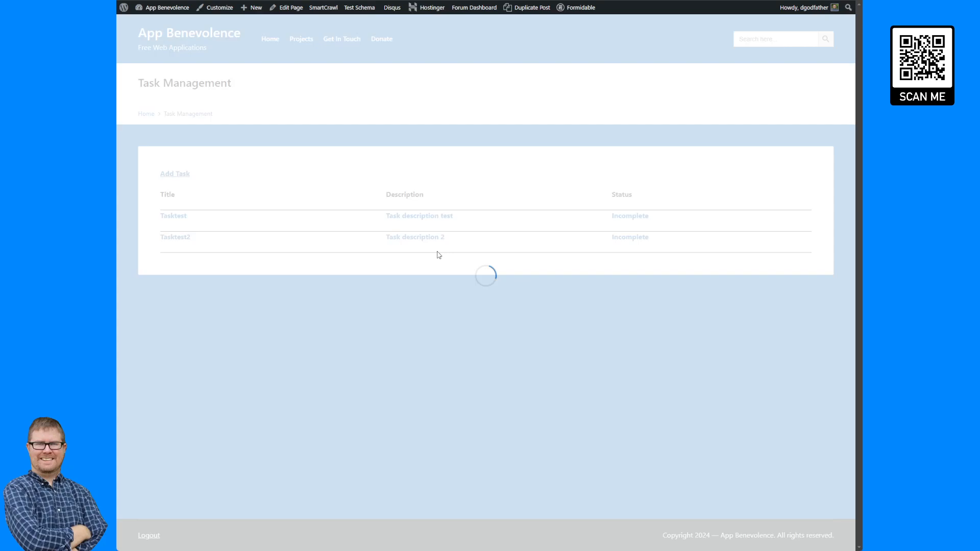
click(424, 217)
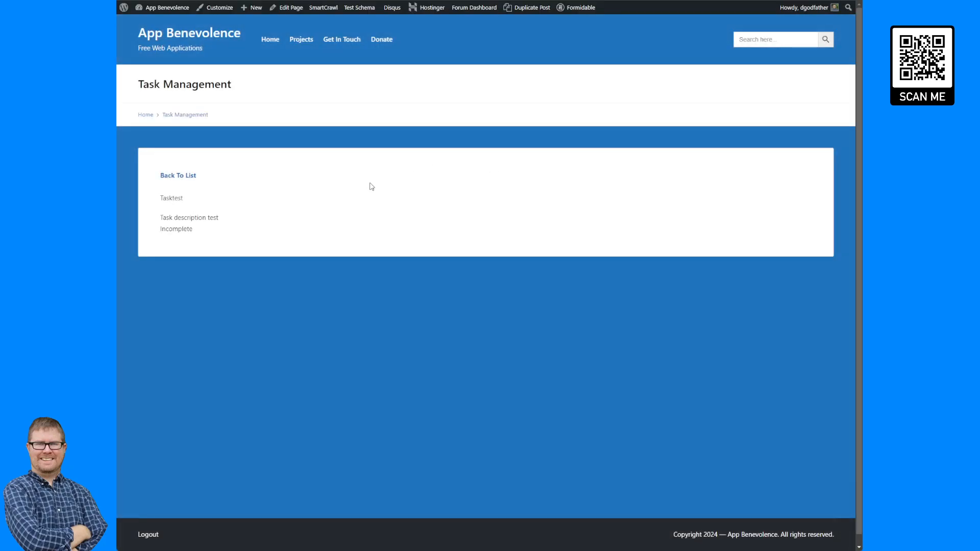
click(186, 176)
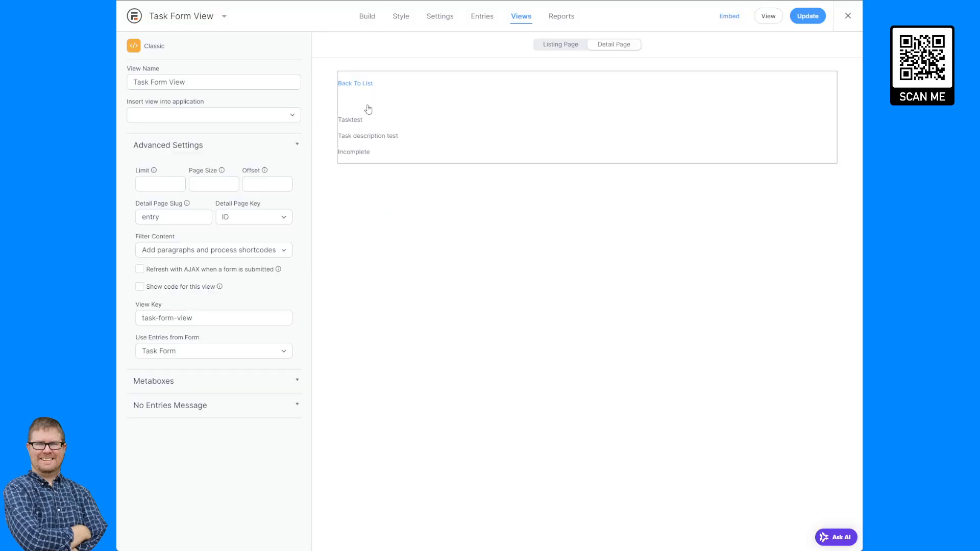
click(402, 112)
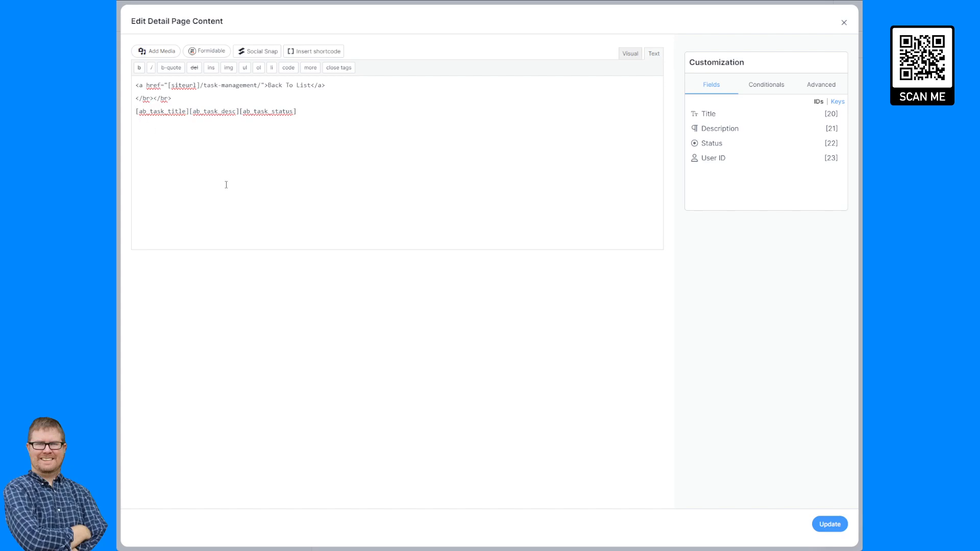
- Add bold 'Title:' and 'Description:' labels, placing the description on its own line
text(<strong)
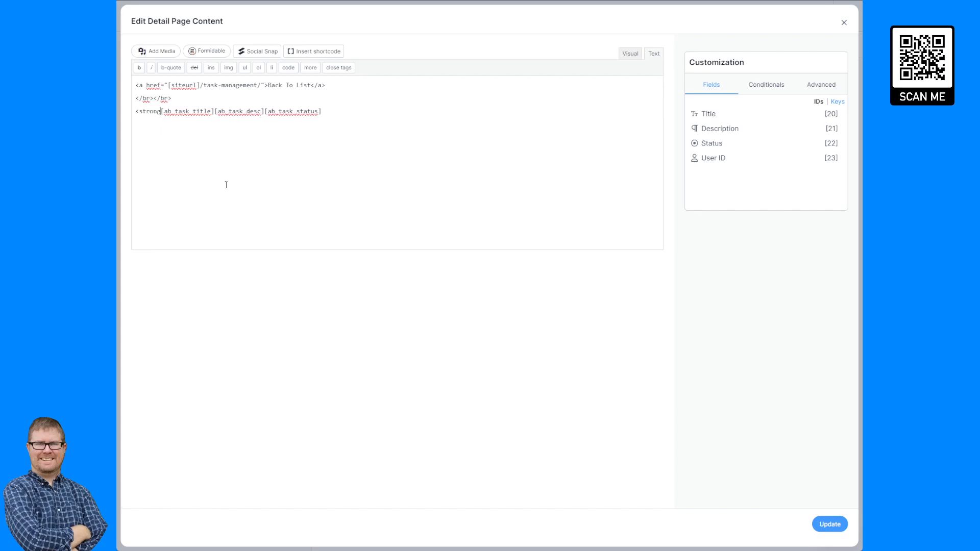
text(>Tite)
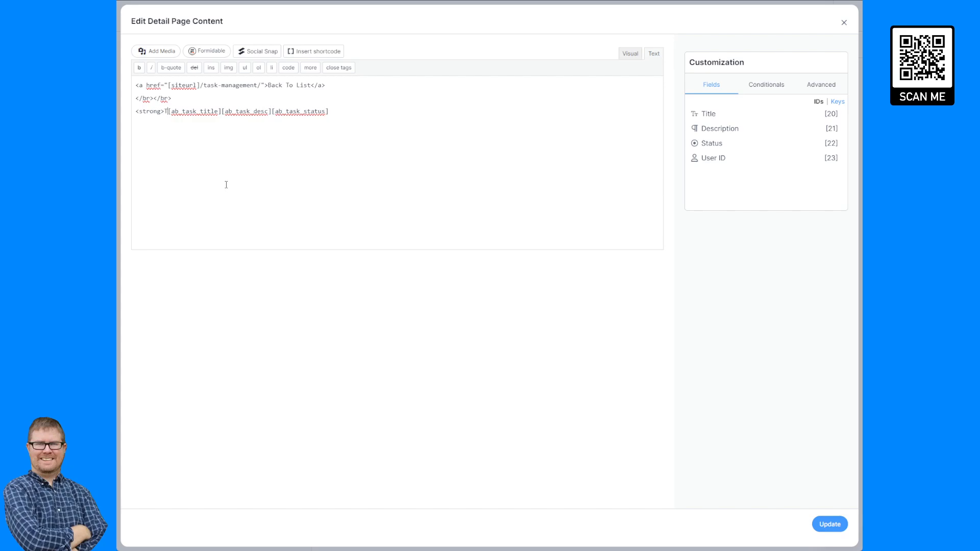
key(BackSpace)
text(le)
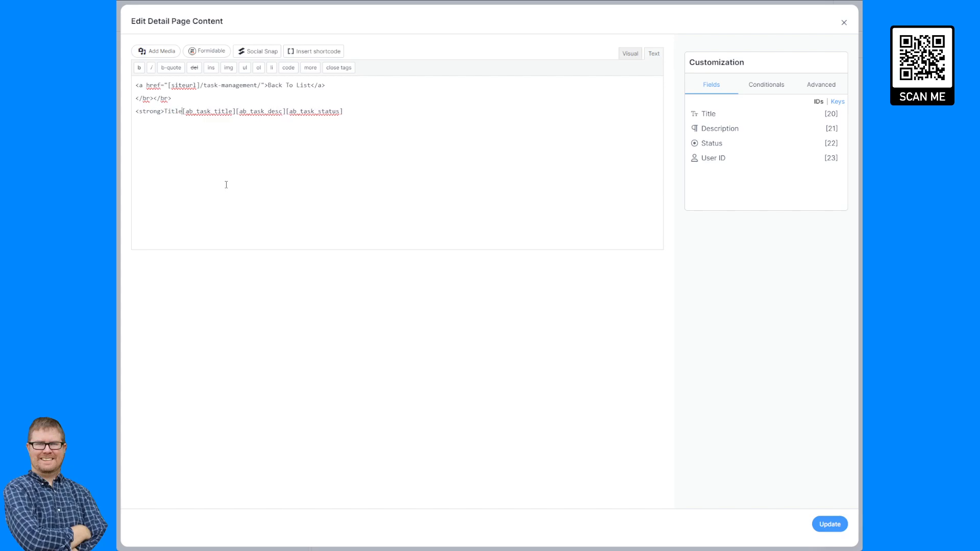
text(: </strong>)
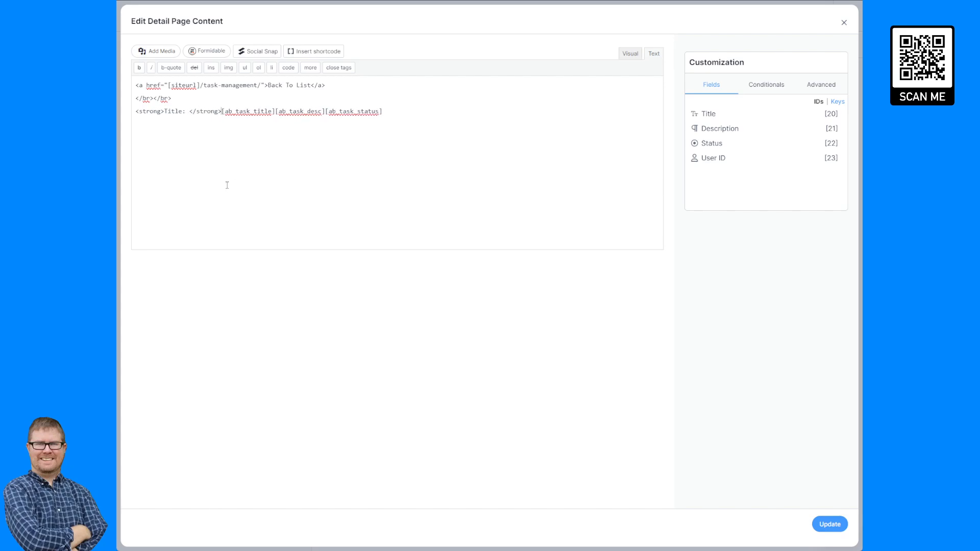
key(Return)
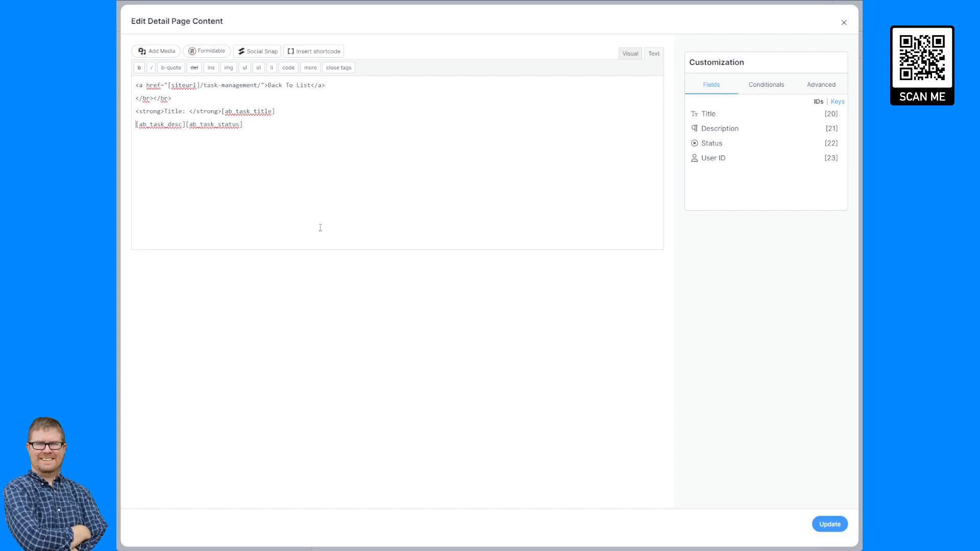
text(<strong>)
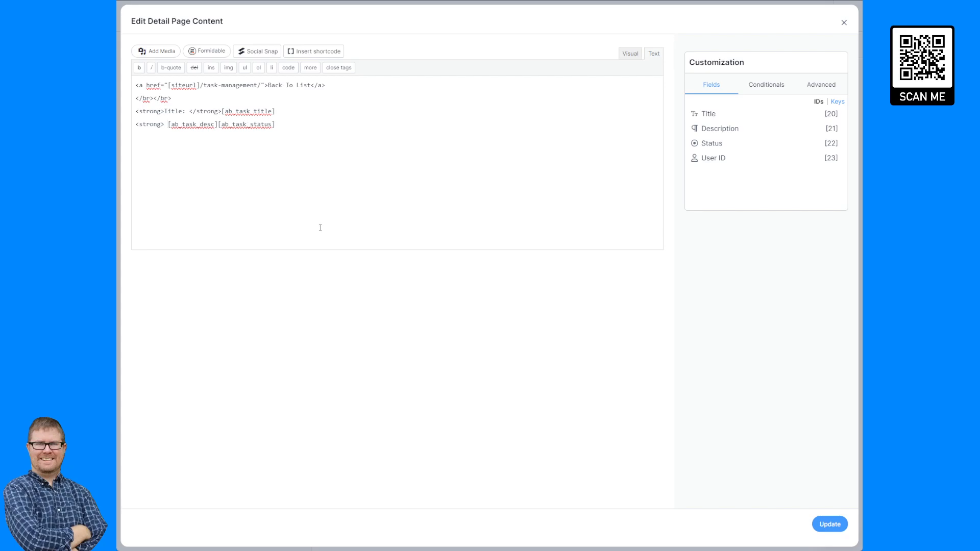
key(BackSpace)
text(Dex)
text(cription)
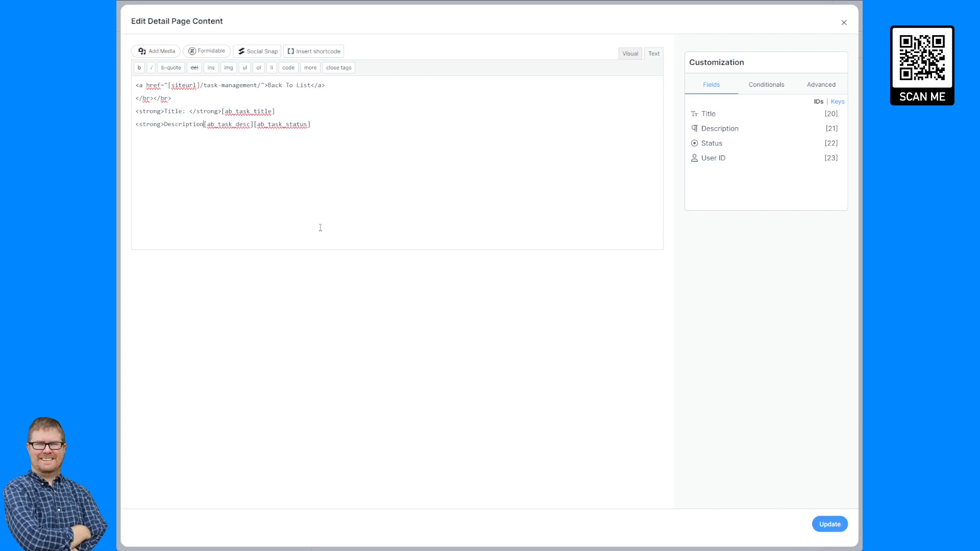
text(: </strong>)
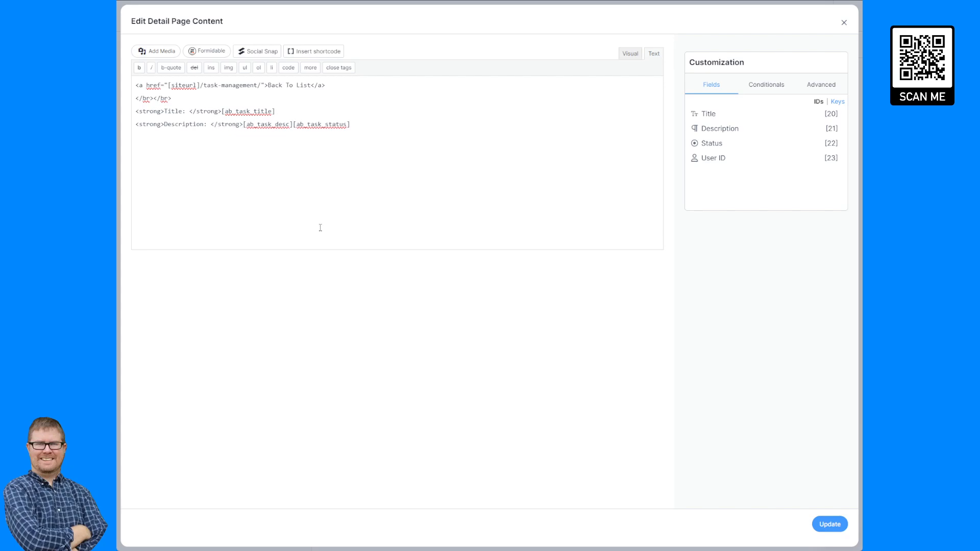
- Move the status onto its own line after </br></br> with a bold 'Status:' label
click(295, 121)
key(Return)
key(Return)
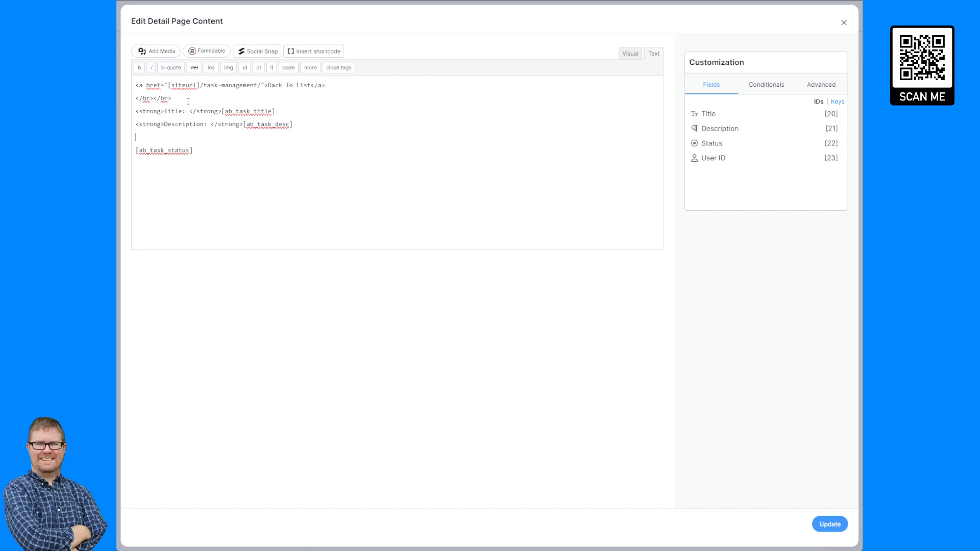
drag(188, 101, 121, 102)
key(ctrl+c)
click(158, 137)
key(ctrl+v)
text(<strong>Status: )
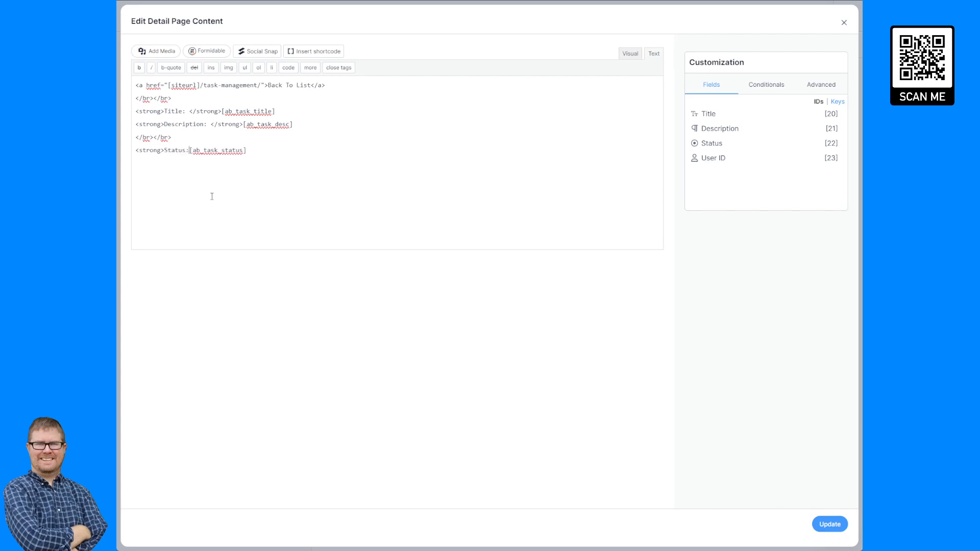
text(</strong>)
- Save the labelled content and check the Tasktest detail page on the live site
click(830, 525)
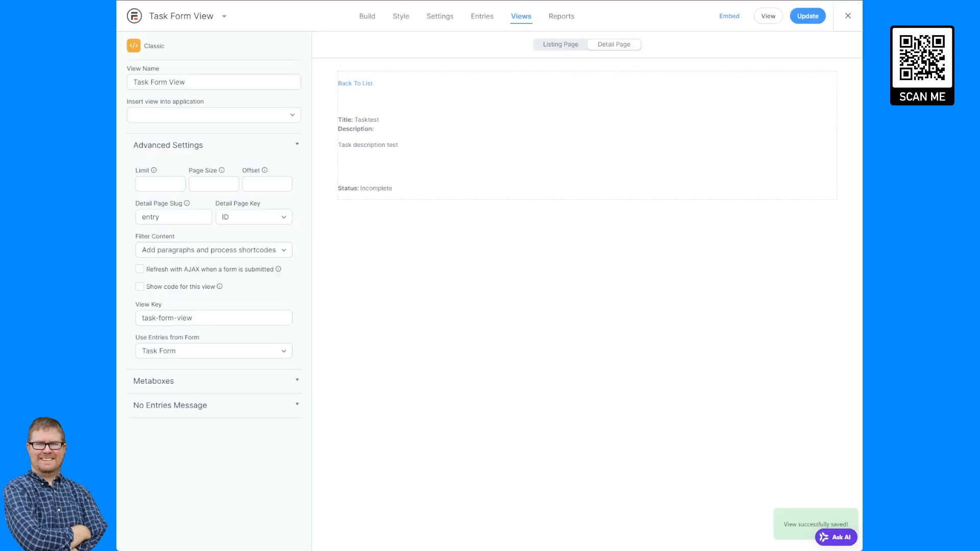
key(ctrl+Tab)
key(F5)
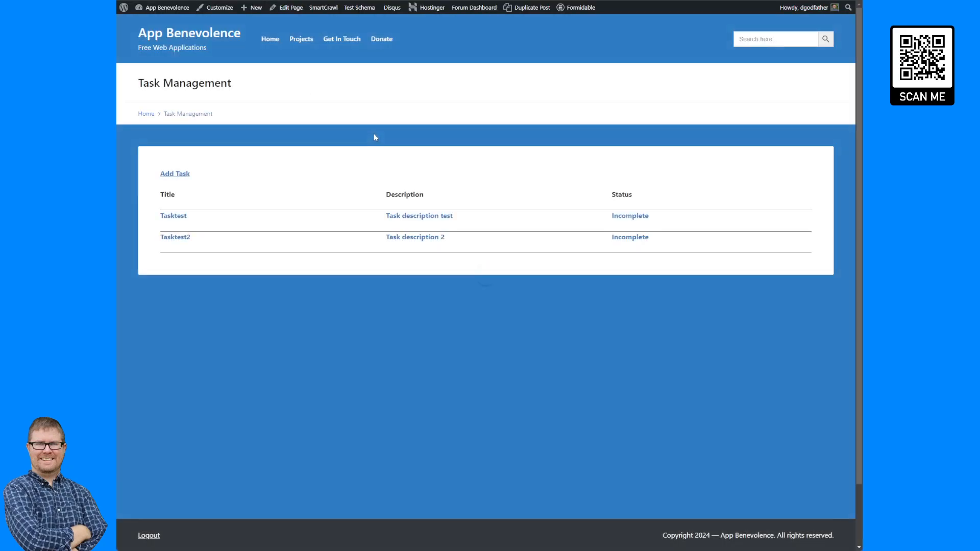
click(415, 220)
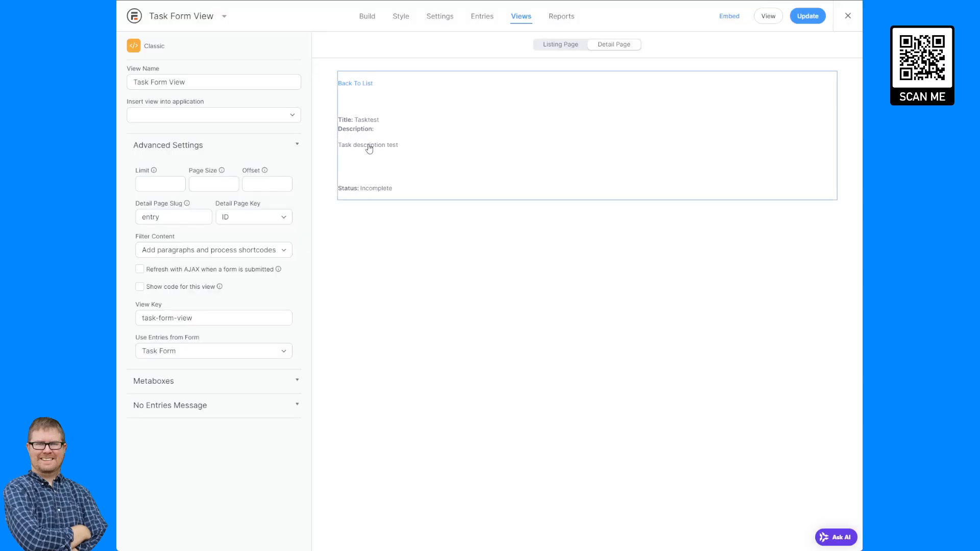
- Append a </br> after the title and description shortcodes and save the detail content
click(375, 138)
drag(173, 138, 155, 142)
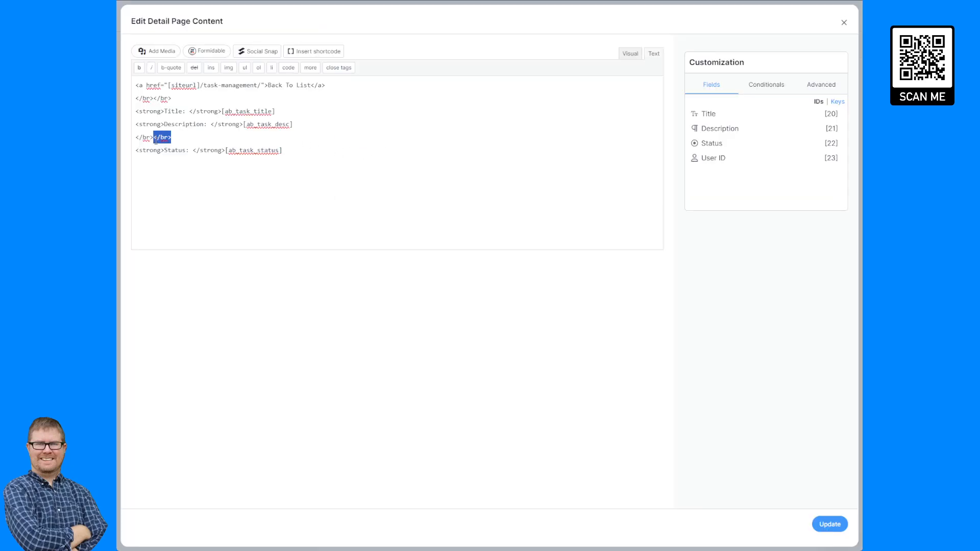
click(297, 111)
key(ctrl+v)
click(303, 124)
key(ctrl+v)
click(828, 525)
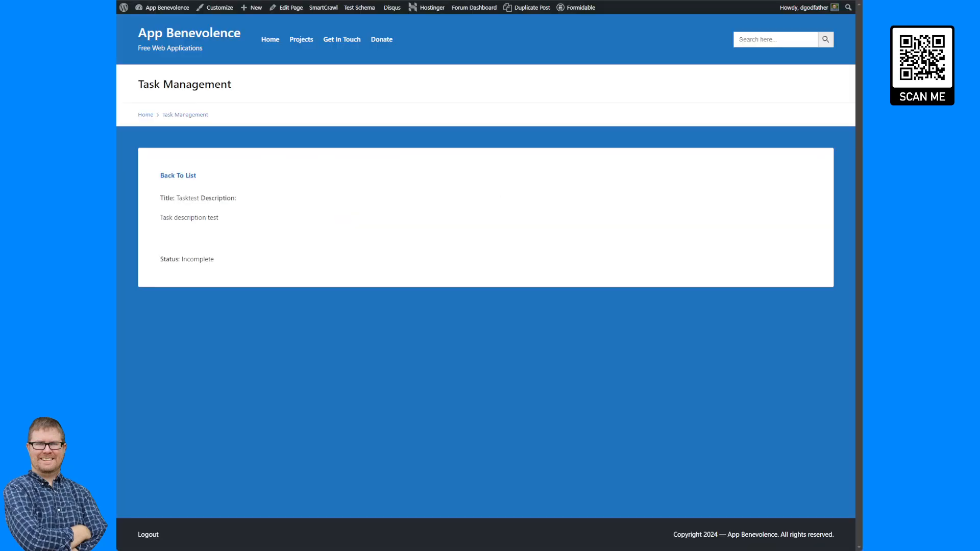
- Reload the live Tasktest page, revisit it via Back To List, and reopen the content editor
key(F5)
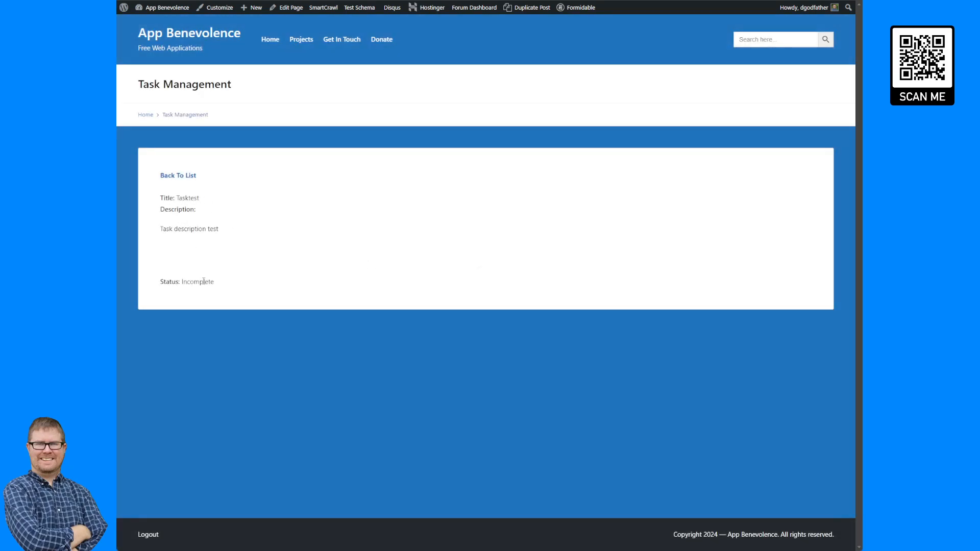
click(179, 176)
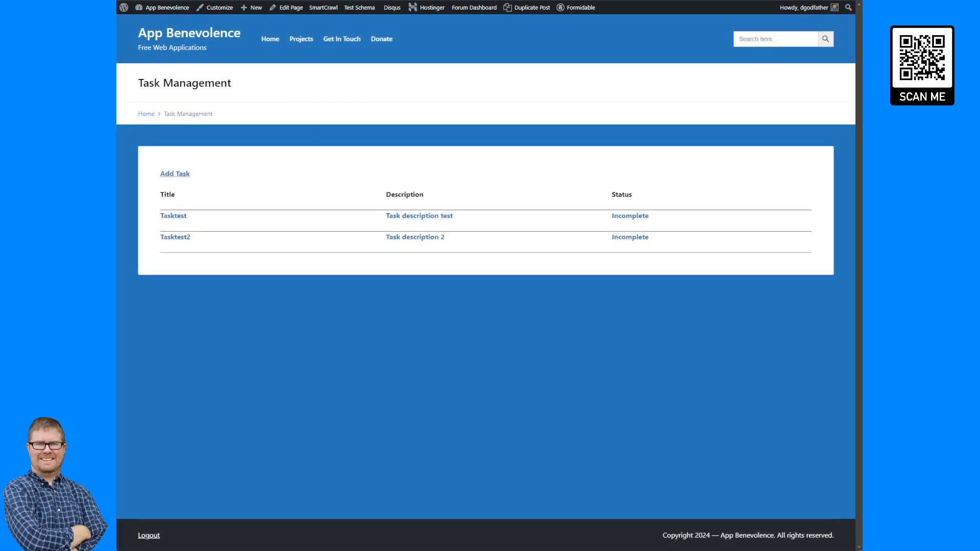
click(399, 216)
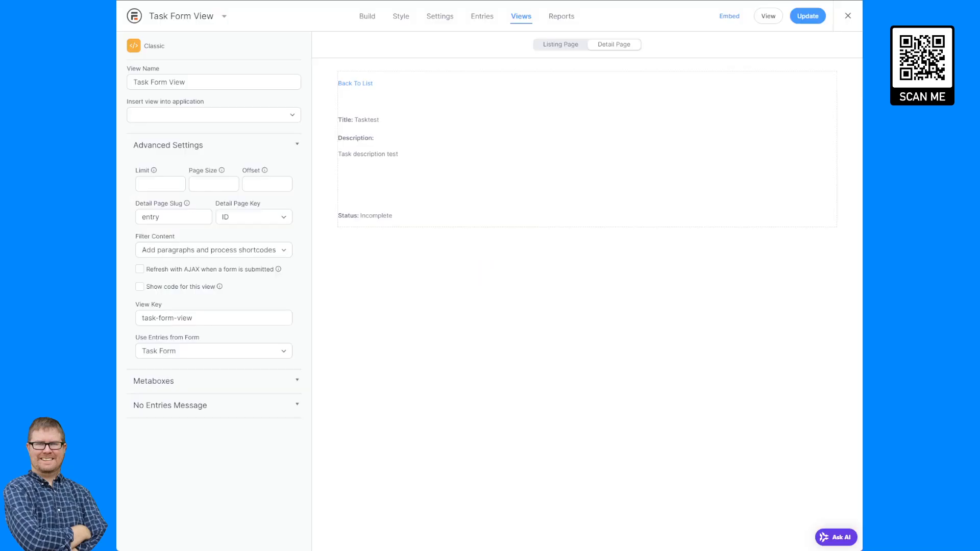
click(432, 102)
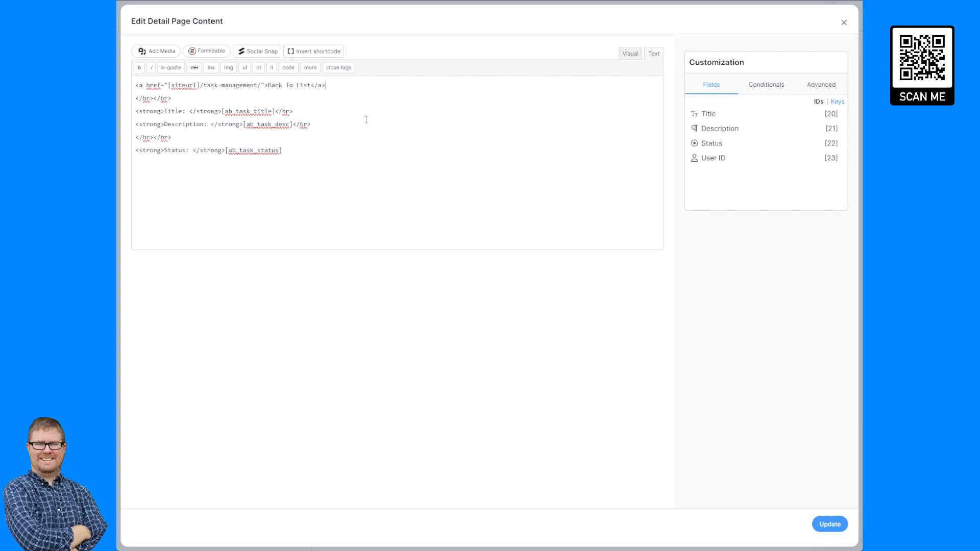
click(823, 90)
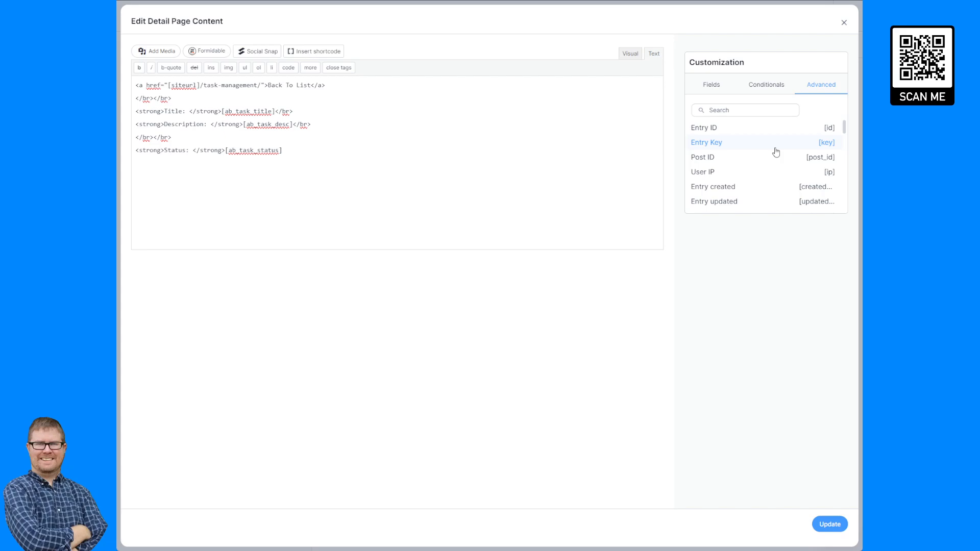
scroll(775, 152, down, 3)
scroll(776, 152, down, 2)
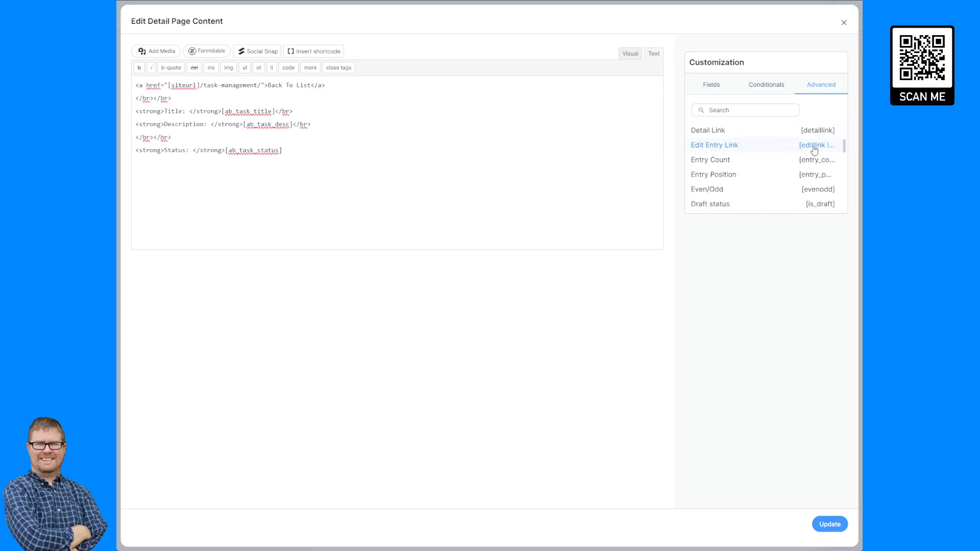
click(776, 152)
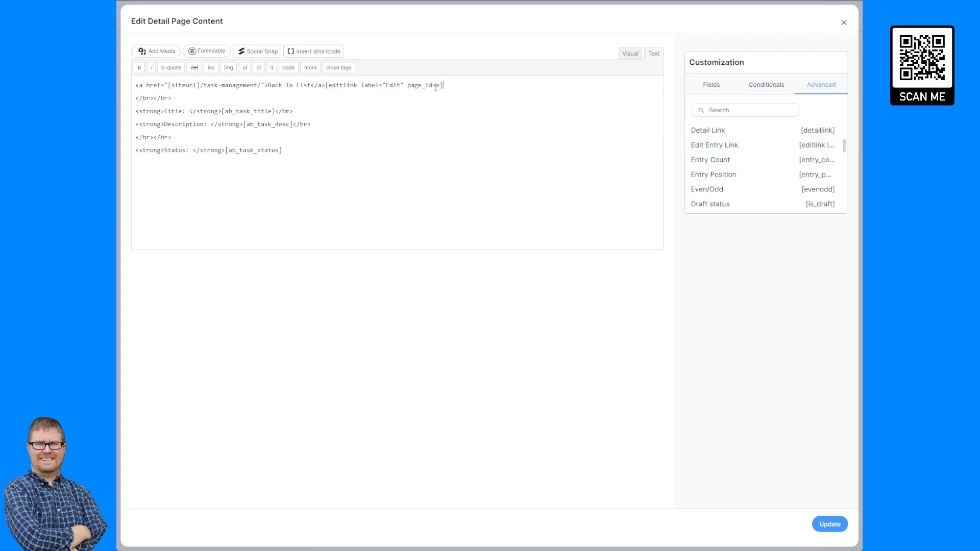
drag(443, 85, 325, 85)
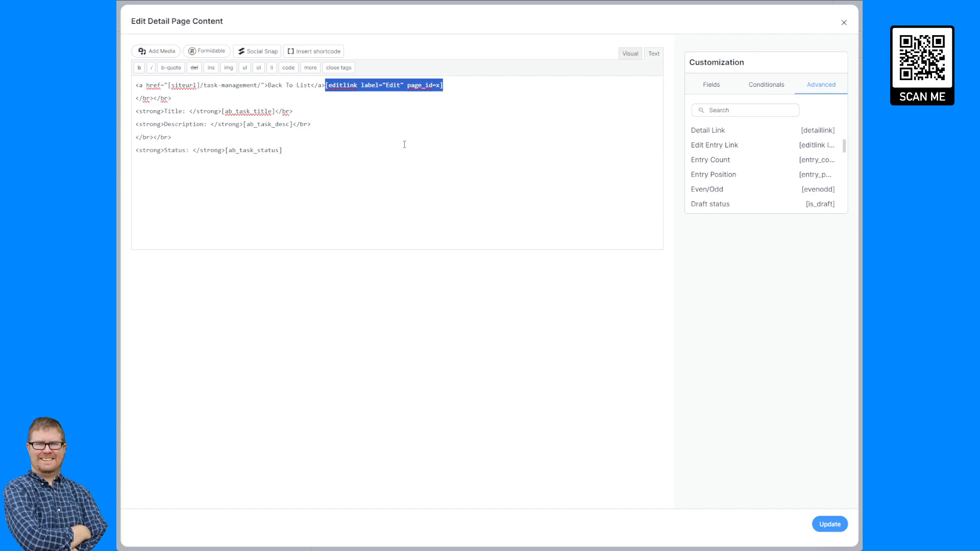
key(BackSpace)
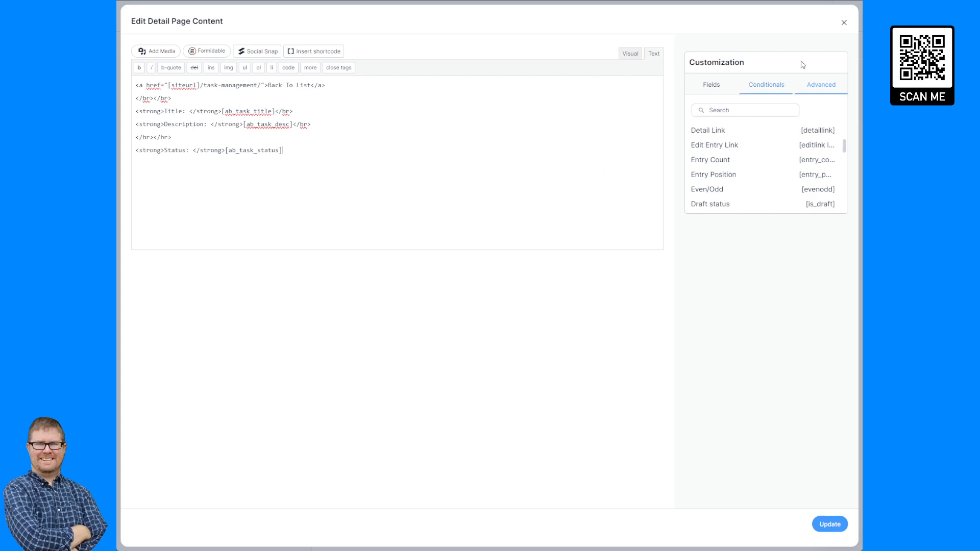
- Copy the Add Task frmmodal-content shortcode from Listing Page Before Content and paste it after Back To List
click(843, 24)
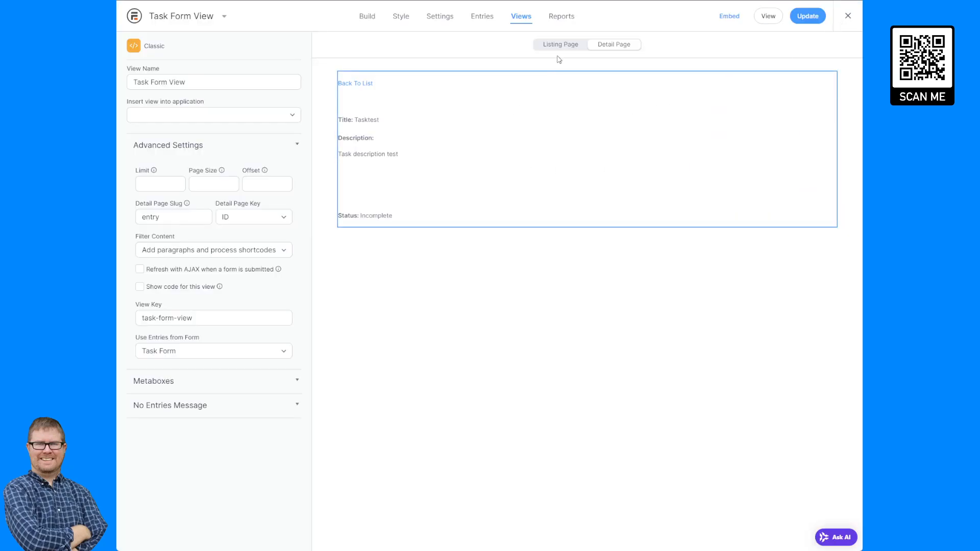
click(460, 99)
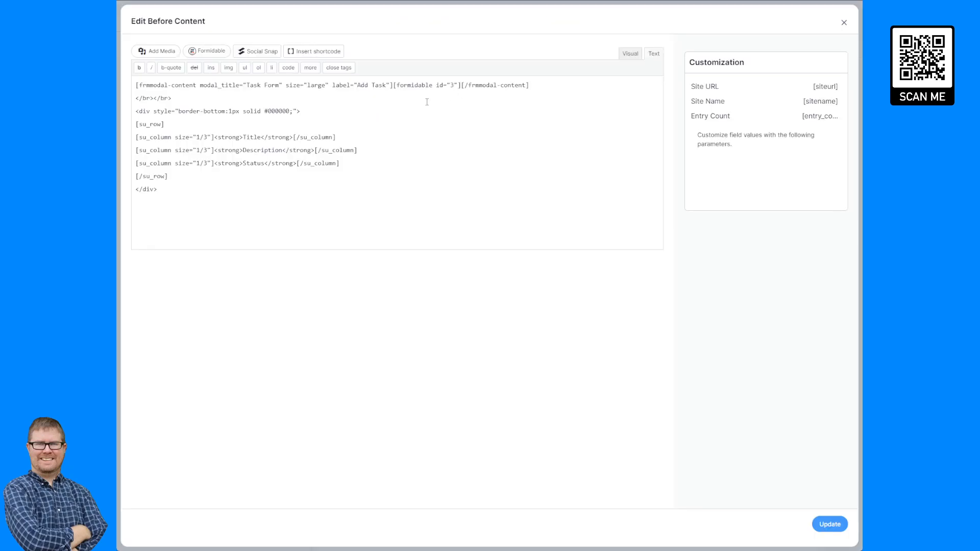
drag(545, 81, 124, 59)
key(ctrl+c)
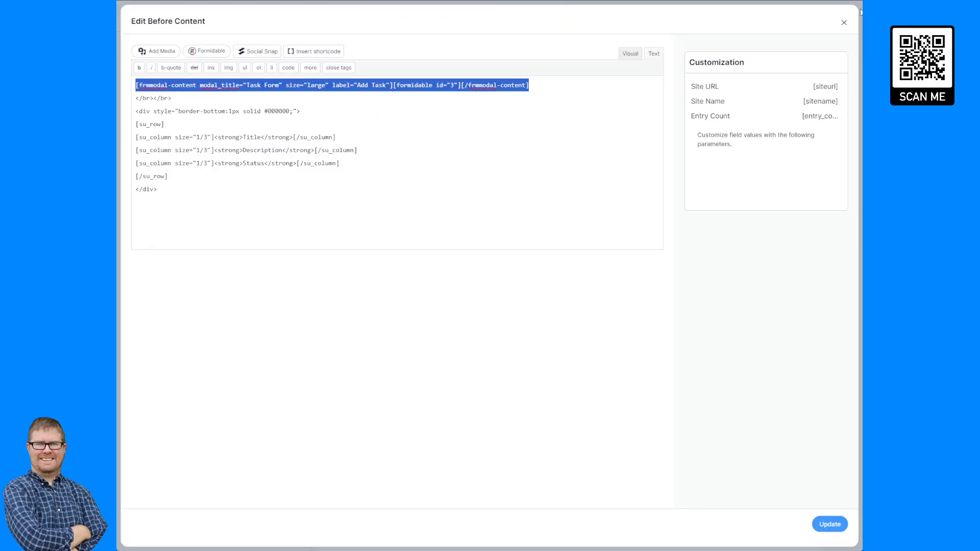
click(843, 23)
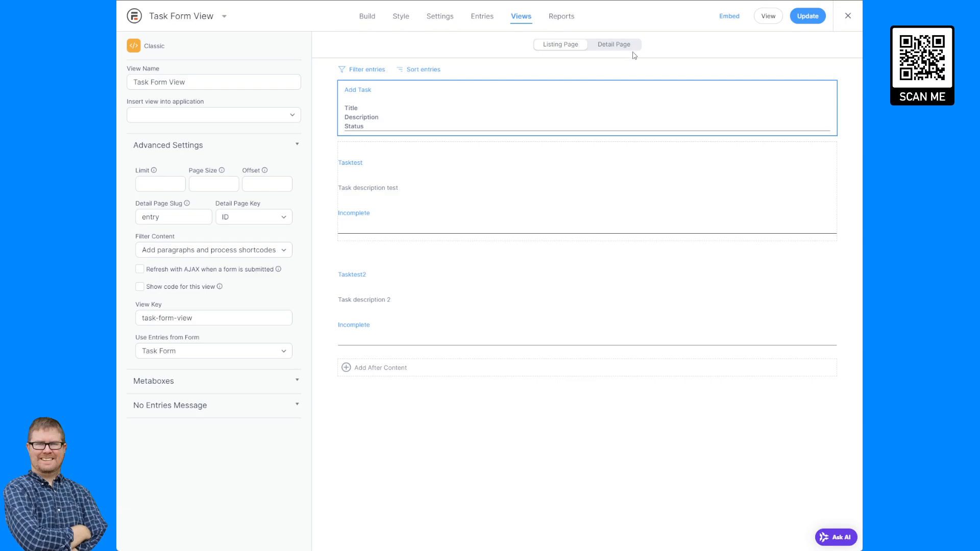
click(632, 47)
click(531, 87)
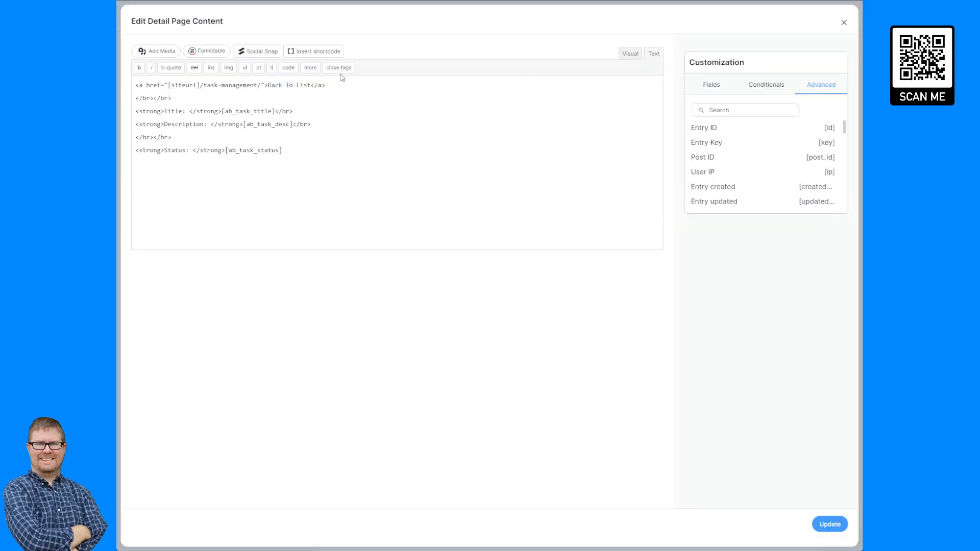
key(ctrl+v)
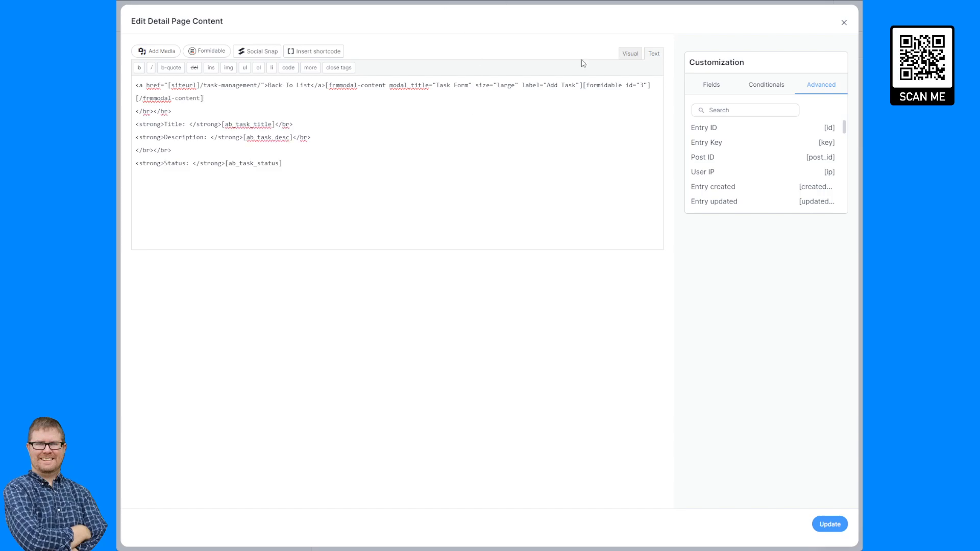
key(ctrl+t)
- Find the 'Publish a Form' article in formidableforms.com Docs & Support and select its entry_id example
text(form)
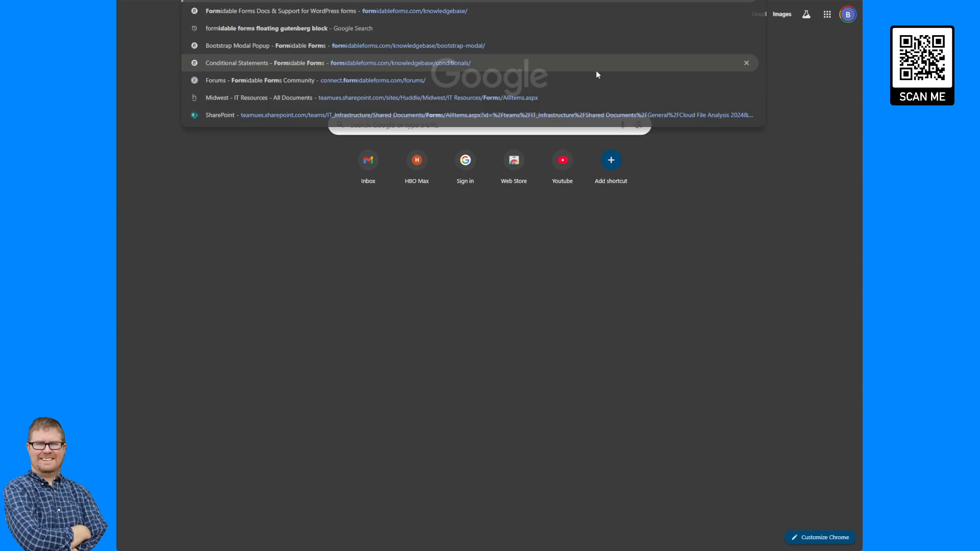
key(Return)
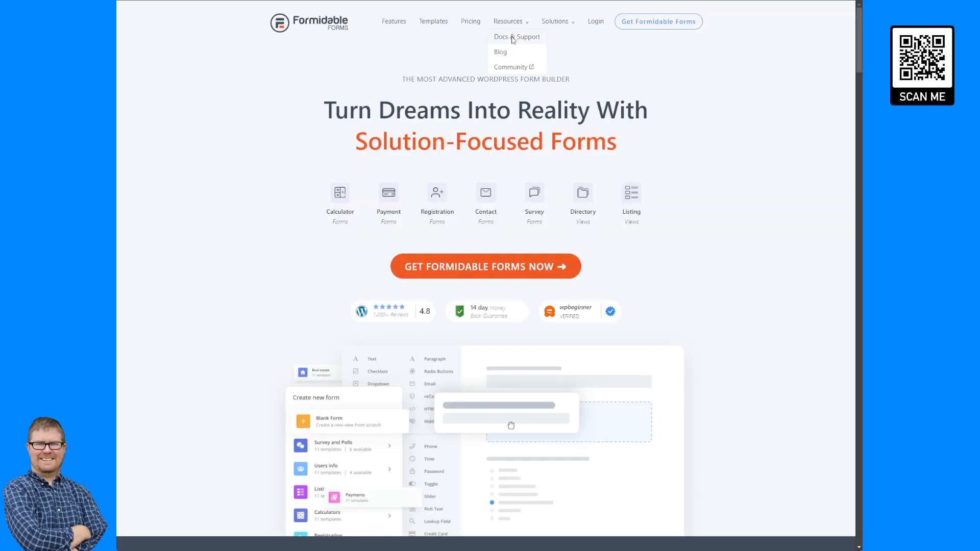
click(517, 37)
click(466, 152)
text(p)
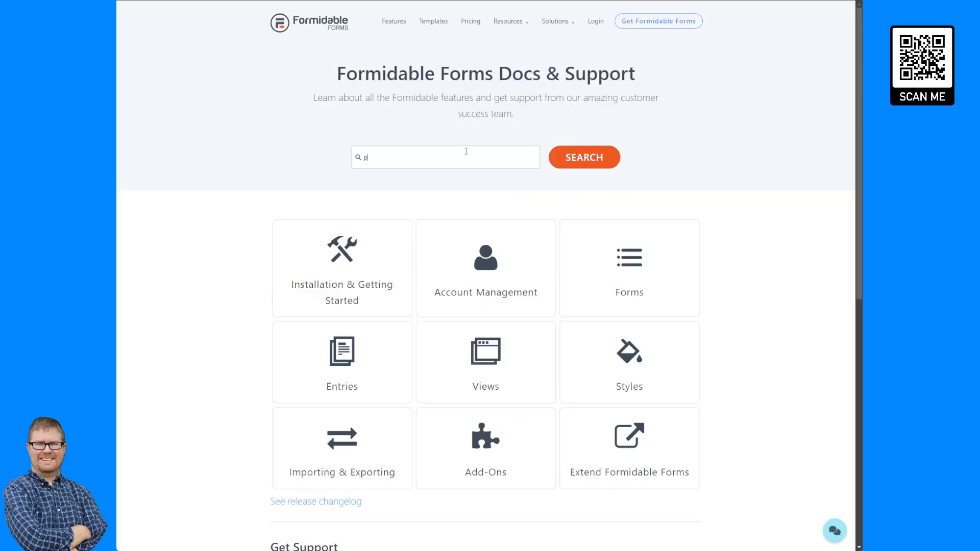
text(ublish a)
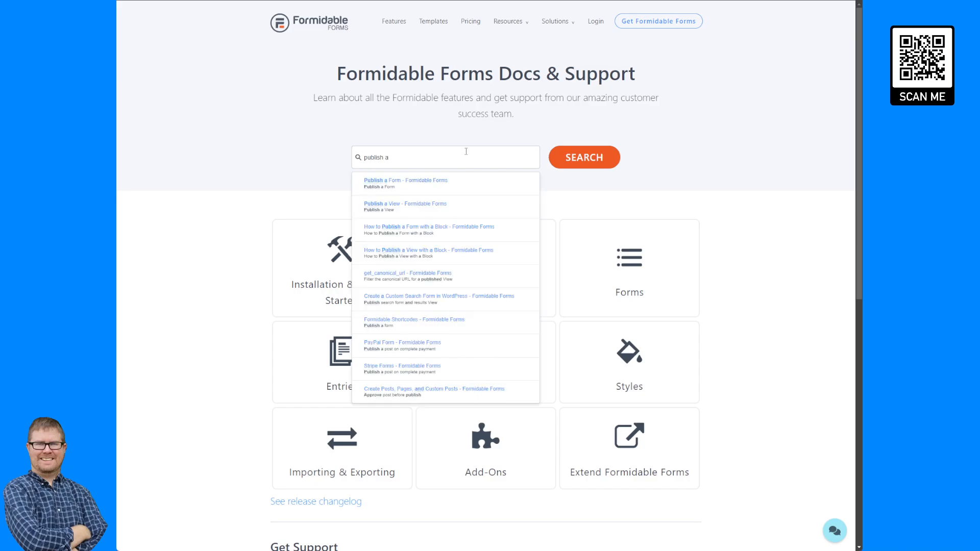
click(459, 189)
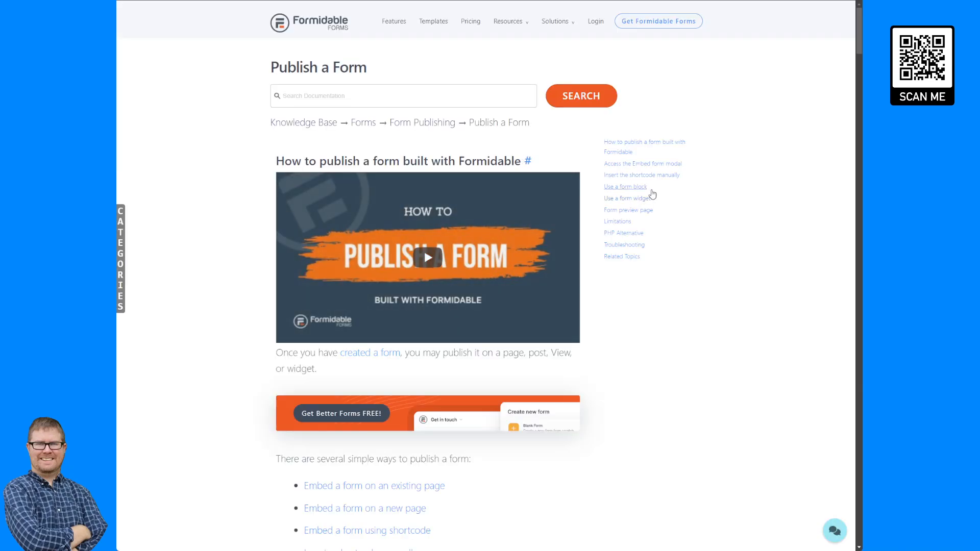
click(649, 177)
scroll(456, 199, down, 10)
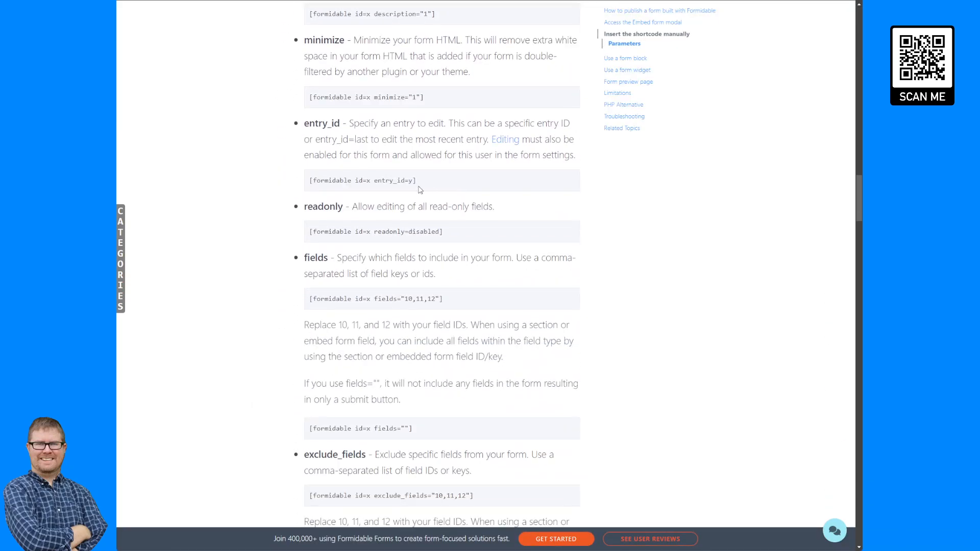
drag(413, 181, 371, 182)
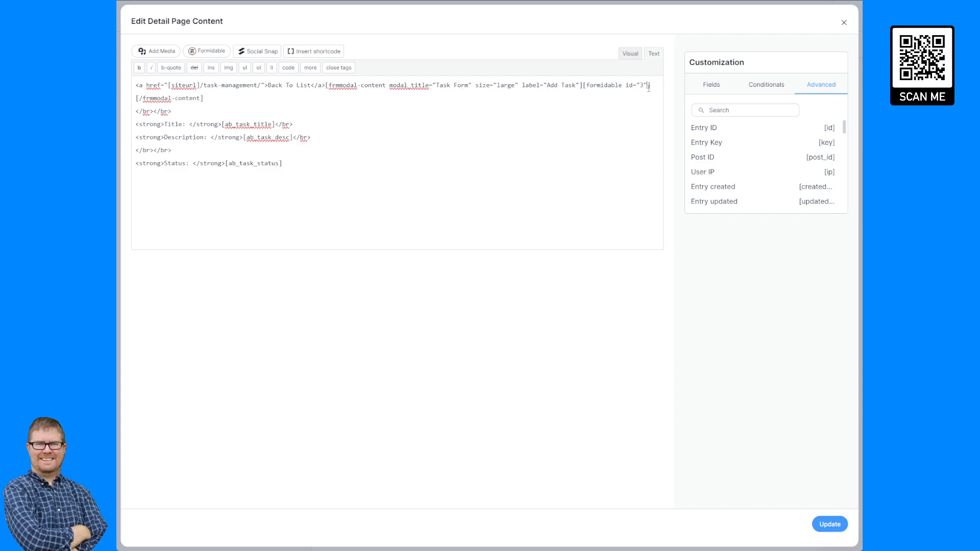
- Add entry_id=[id] to the formidable shortcode so the form loads the current entry
text(entry_id=y)
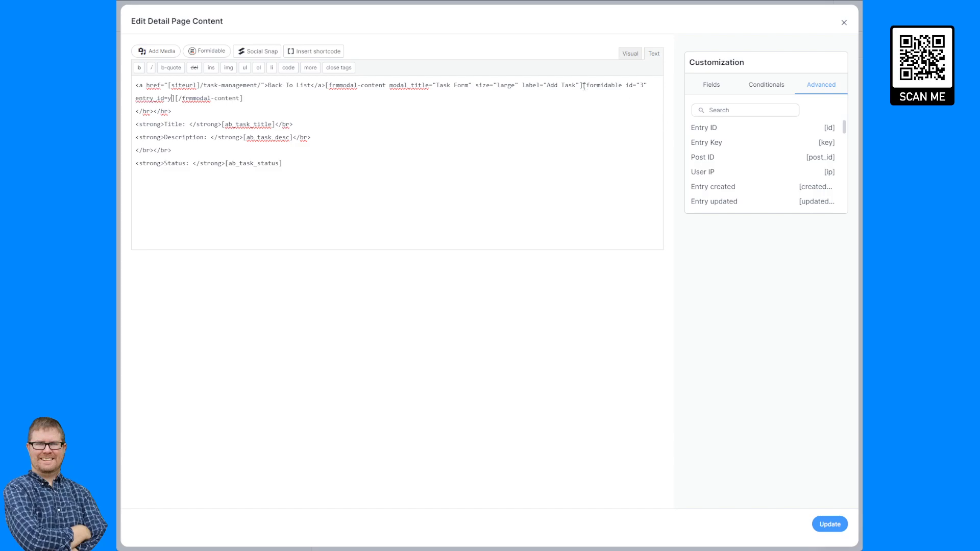
drag(172, 98, 168, 98)
text([id]])
key(BackSpace)
- Relabel the modal link 'Edit Task', title it 'Edit Task #[id]', and save the view
double_click(551, 84)
text(Edit)
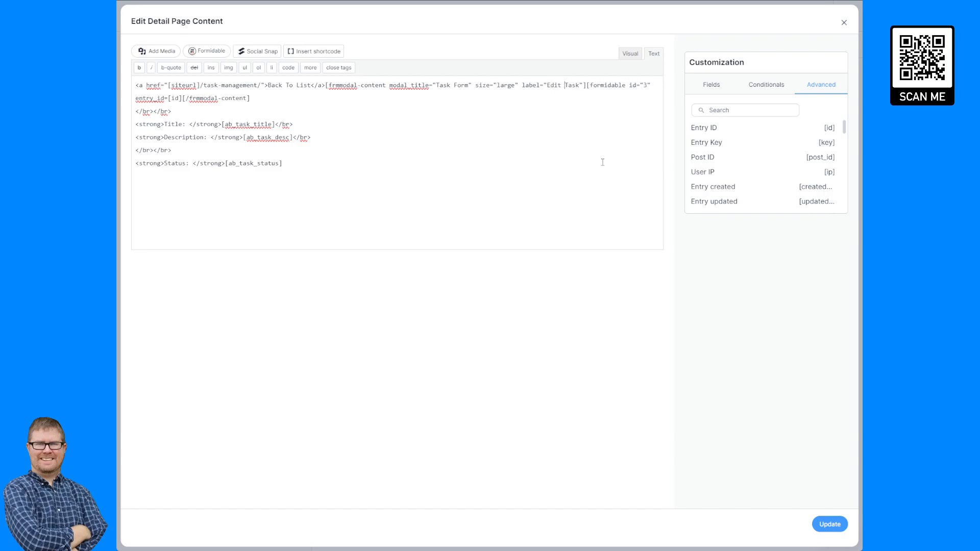
double_click(445, 86)
key(ctrl+shift+Right)
text(Edit Task )
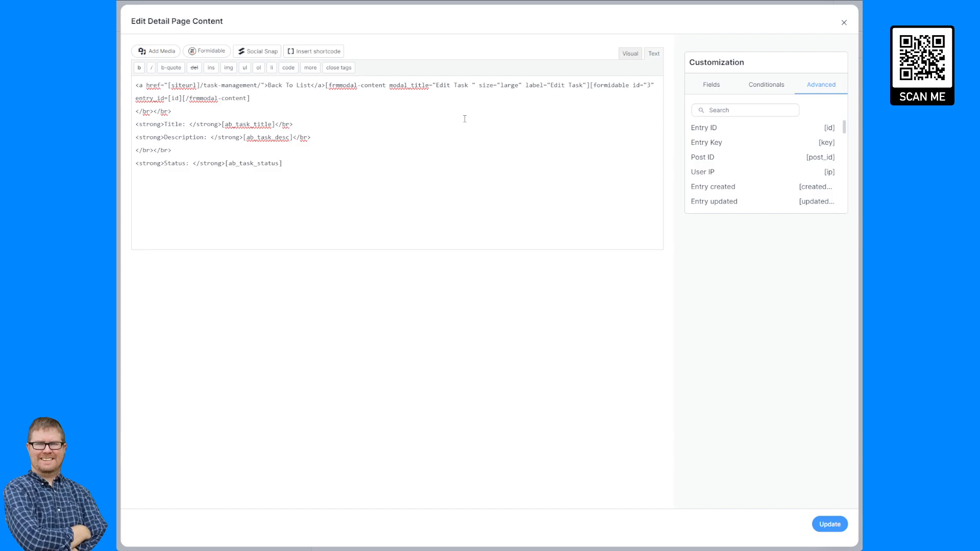
text(#[)
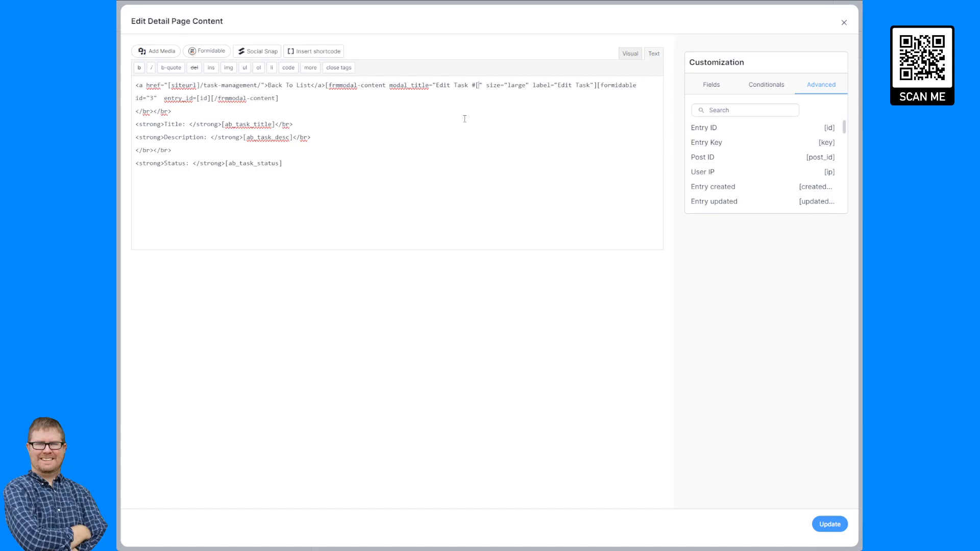
text(id])
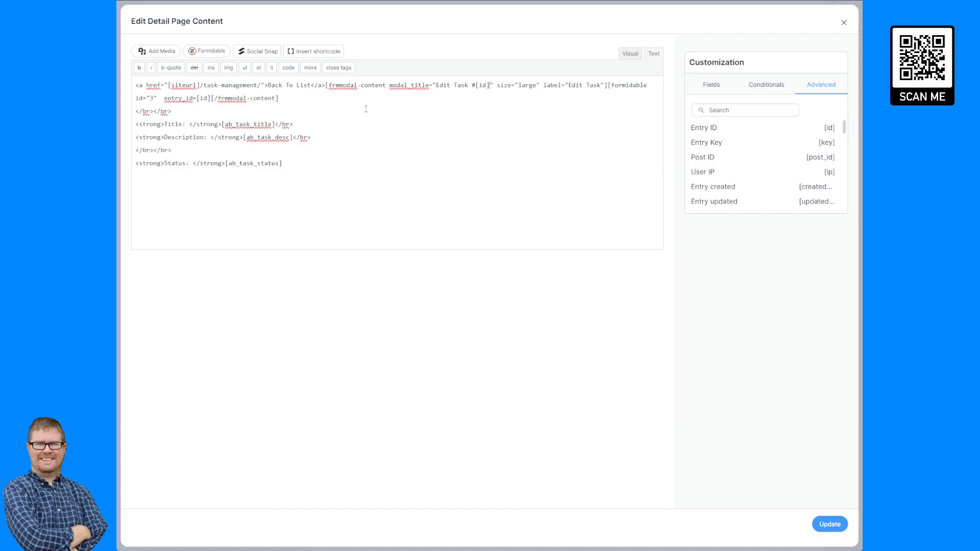
click(327, 86)
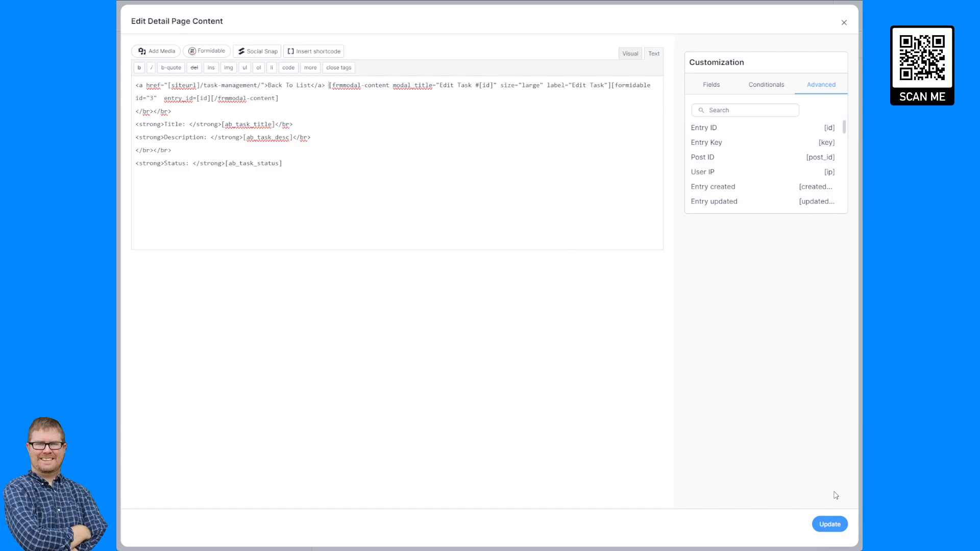
click(829, 525)
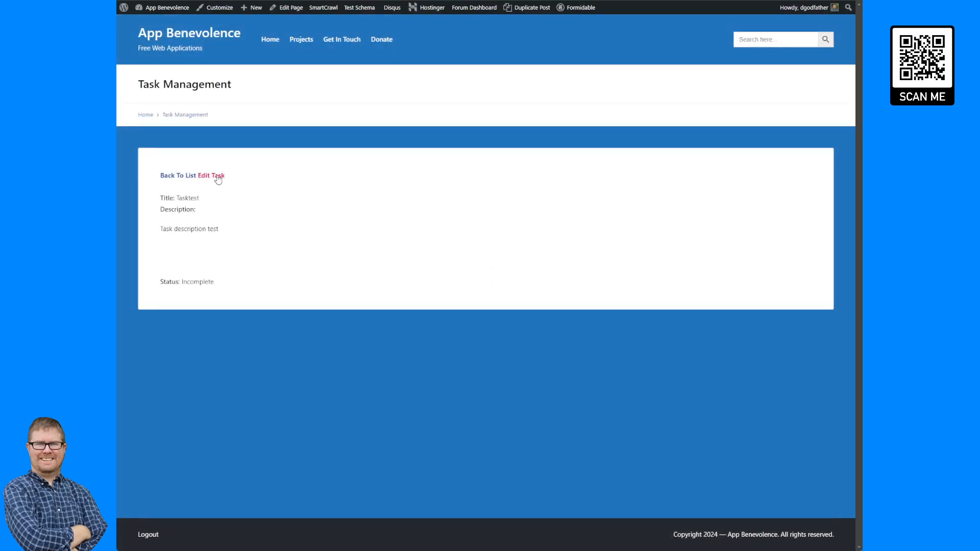
- Try the Edit Task popup, which shows raw shortcode text, and reopen the Detail Page content editor
click(218, 176)
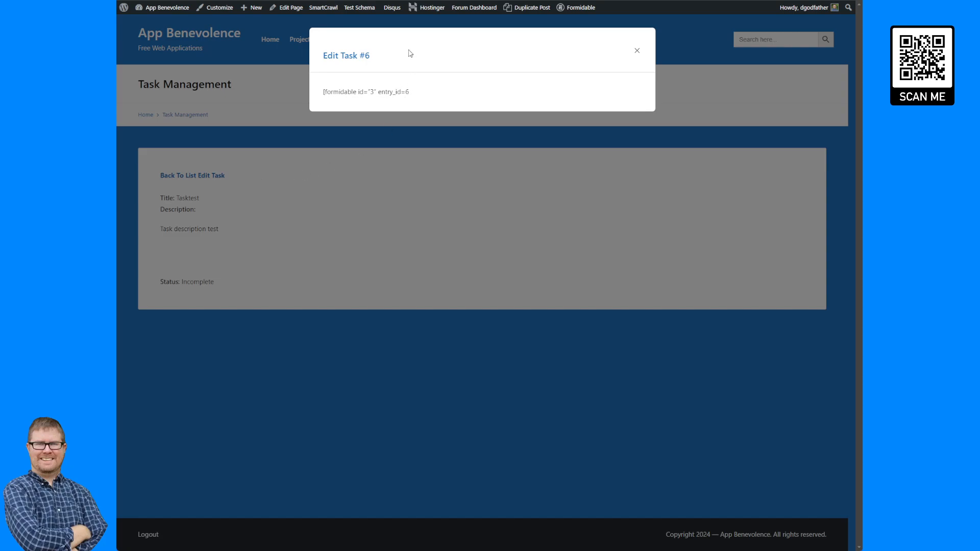
key(Escape)
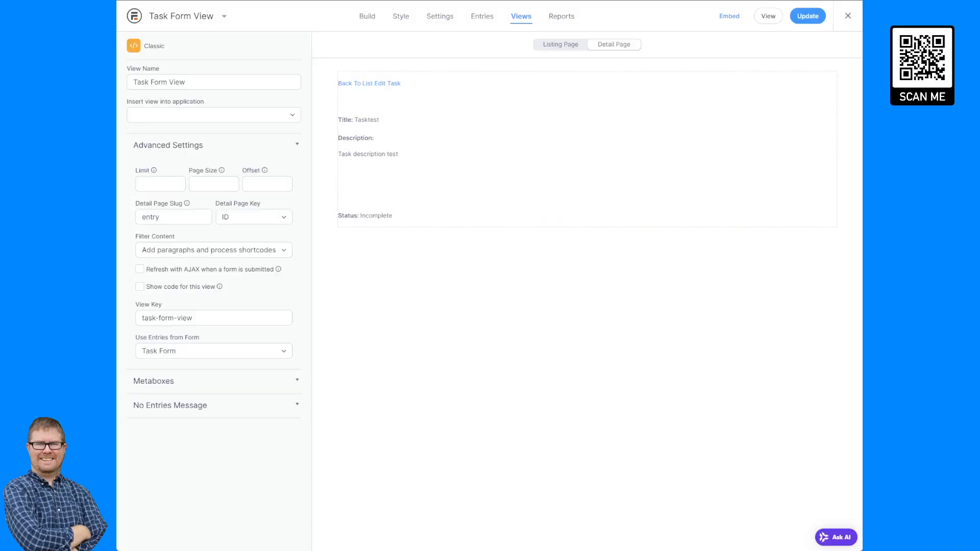
click(429, 116)
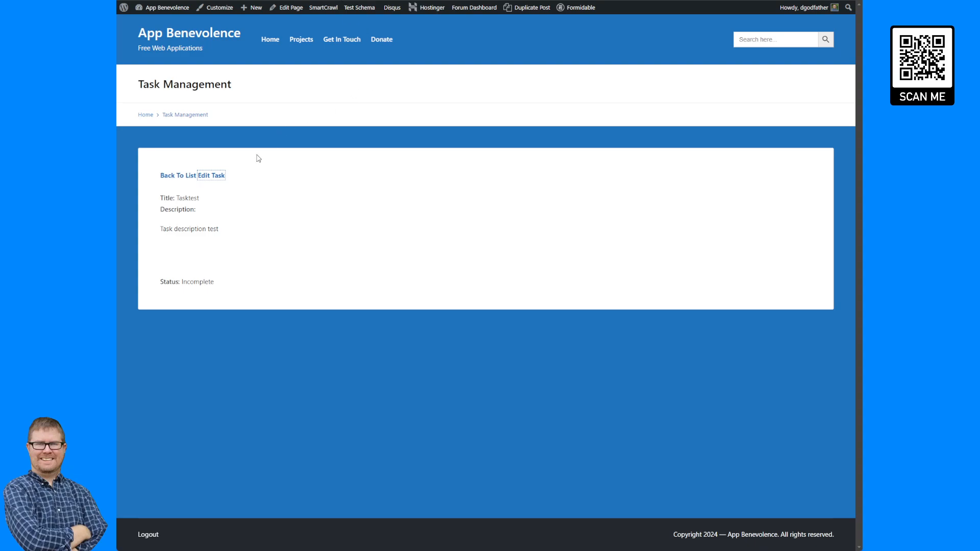
click(212, 176)
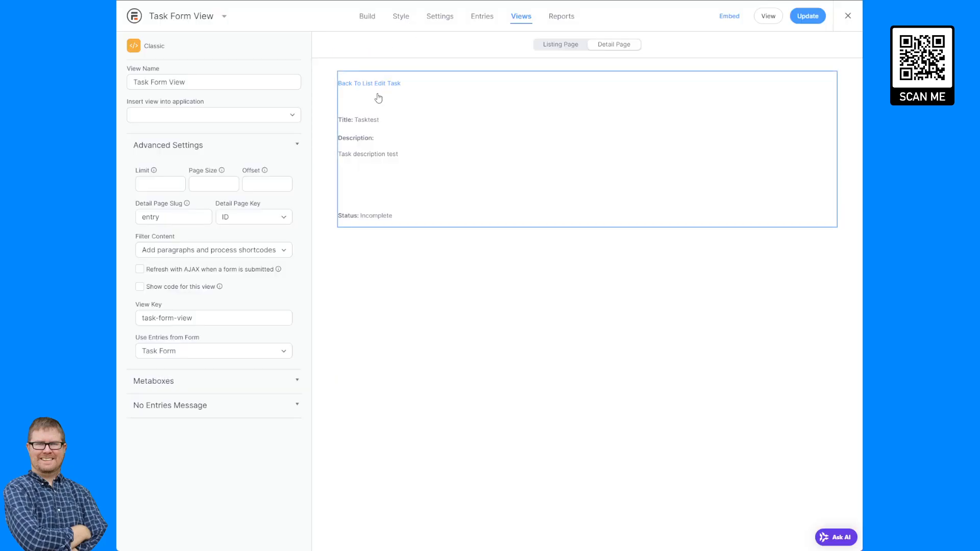
click(407, 99)
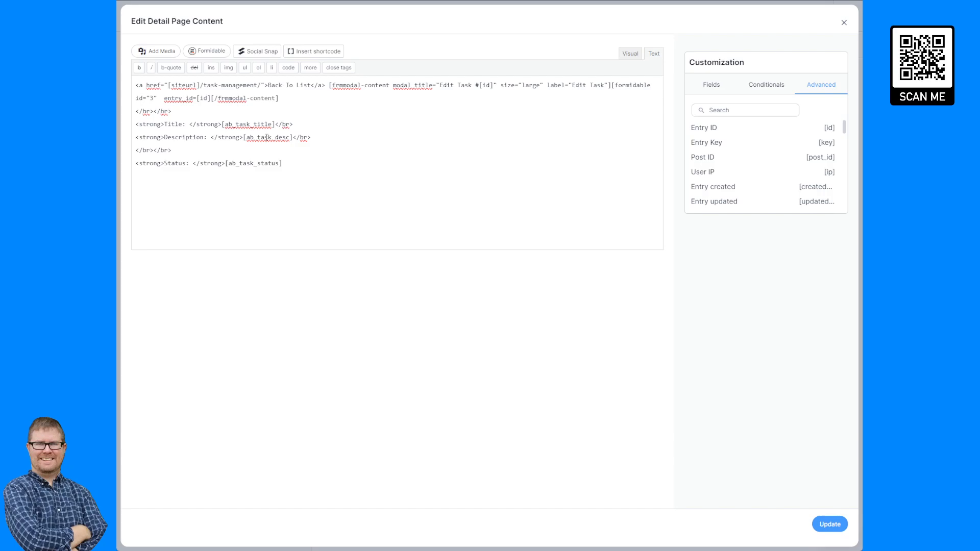
- Add the missing ']' to the shortcode, save, and confirm Edit Task #6 shows the prefilled Tasktest form
text(])
click(829, 526)
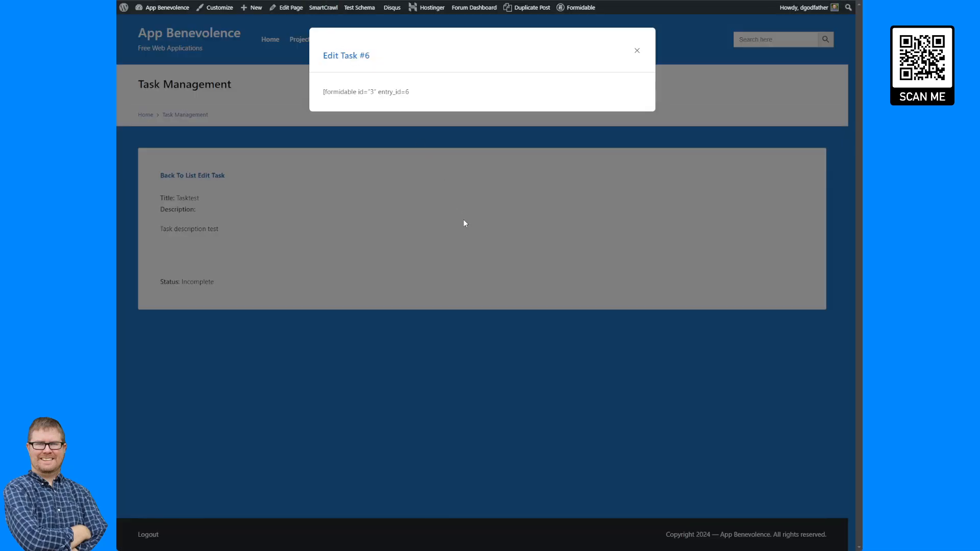
click(464, 223)
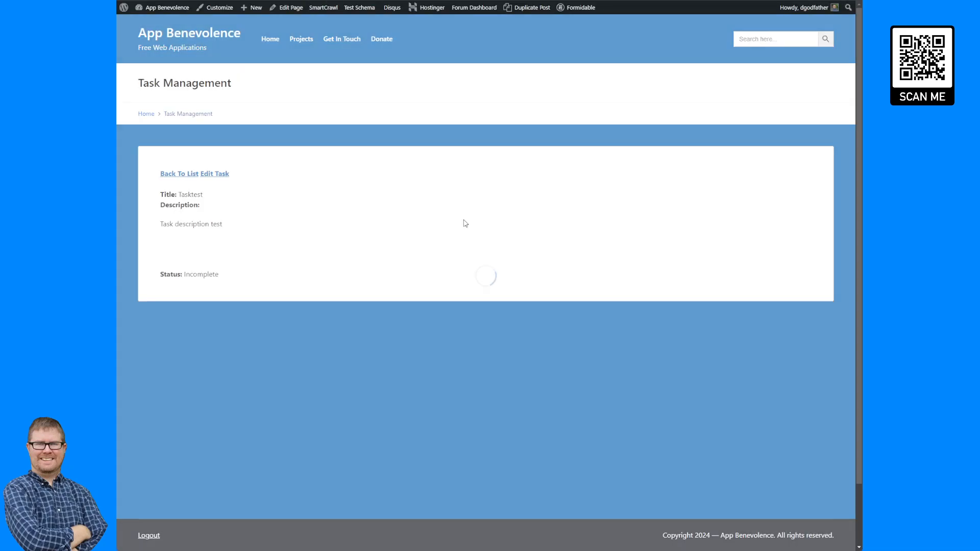
click(217, 175)
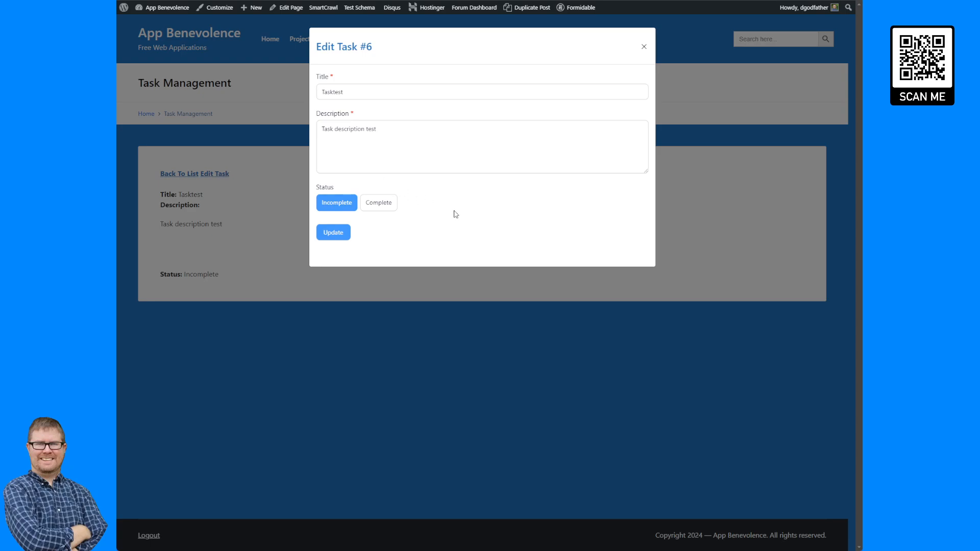
click(395, 143)
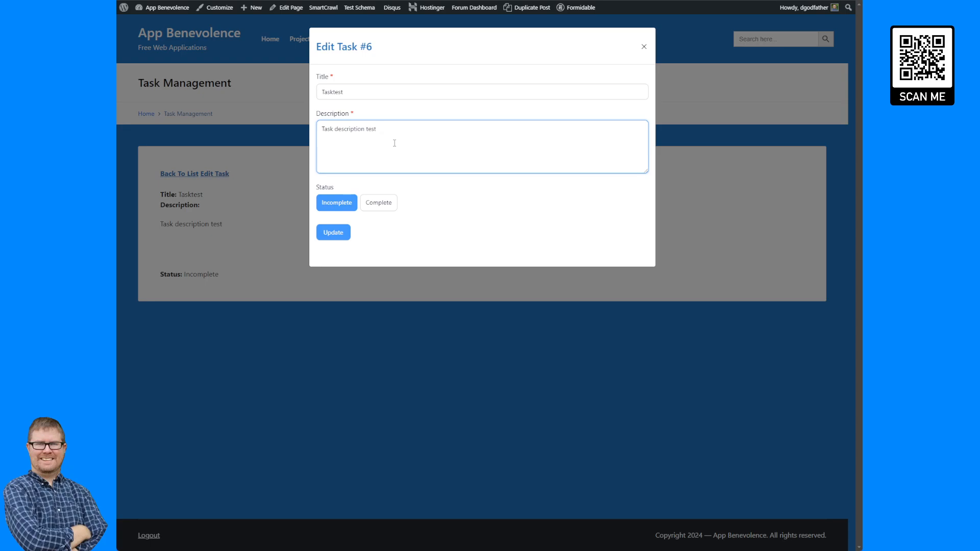
key(Escape)
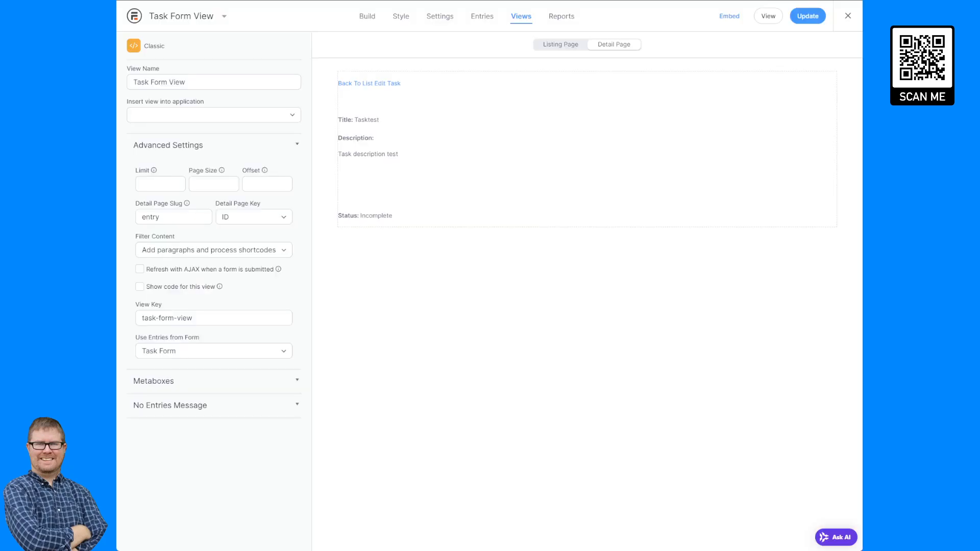
- Open the Task Form's Actions & Notifications and review the Confirmation Submitted message
click(441, 17)
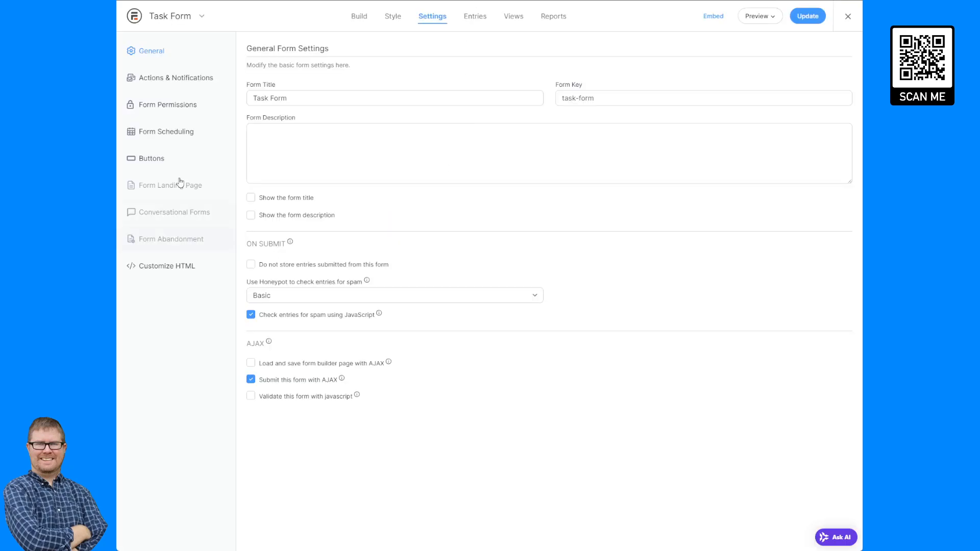
click(174, 81)
click(755, 254)
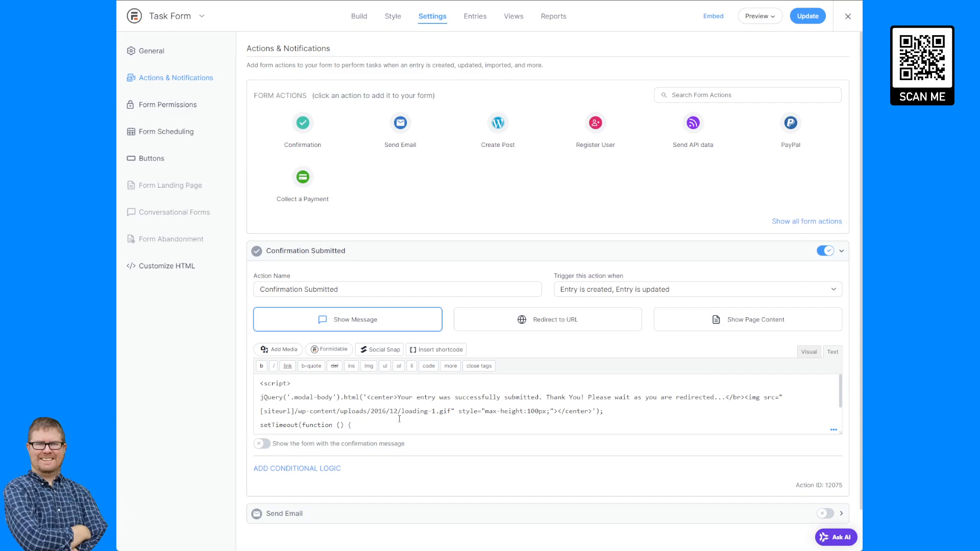
click(417, 396)
drag(417, 396, 408, 427)
click(408, 426)
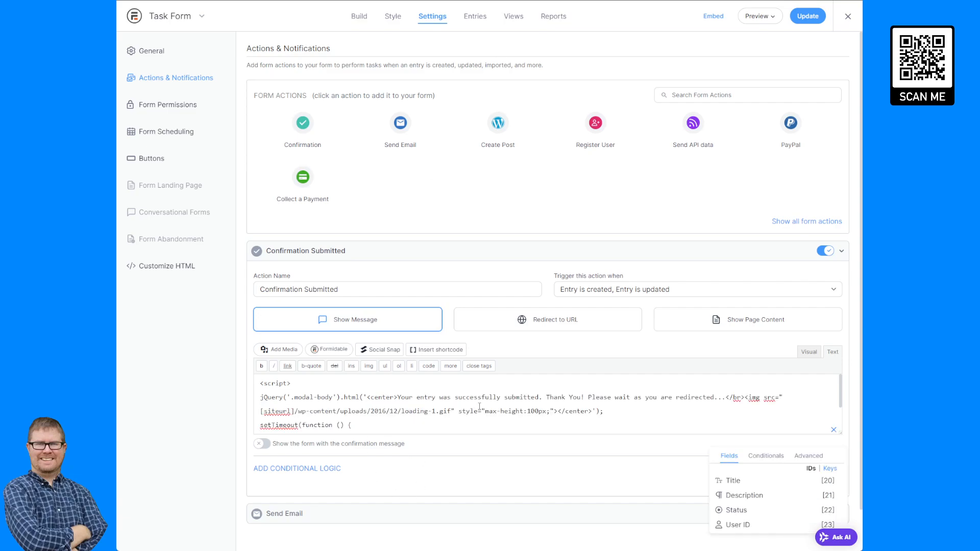
scroll(479, 407, down, 2)
scroll(480, 406, up, 2)
click(602, 260)
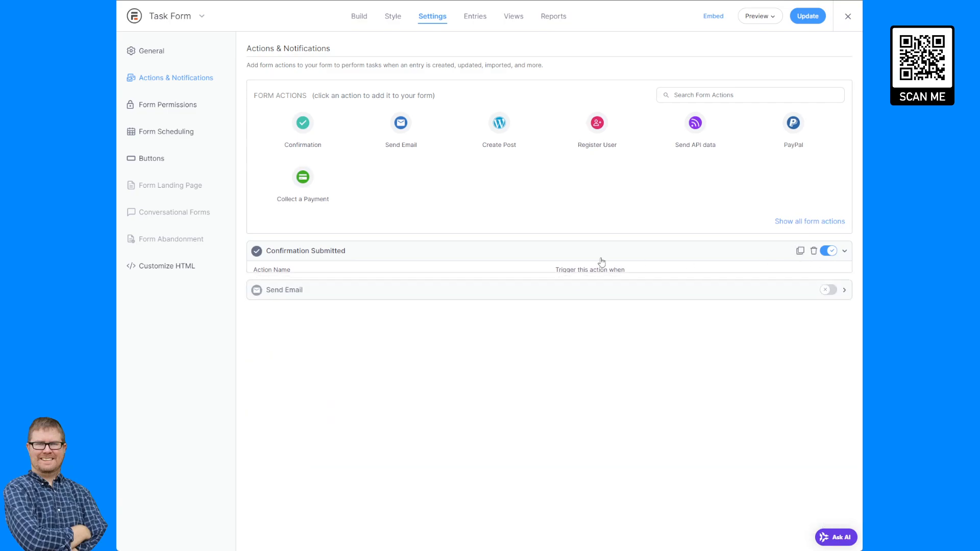
- Duplicate Confirmation Submitted and limit the original to fire only when an entry is created
click(800, 250)
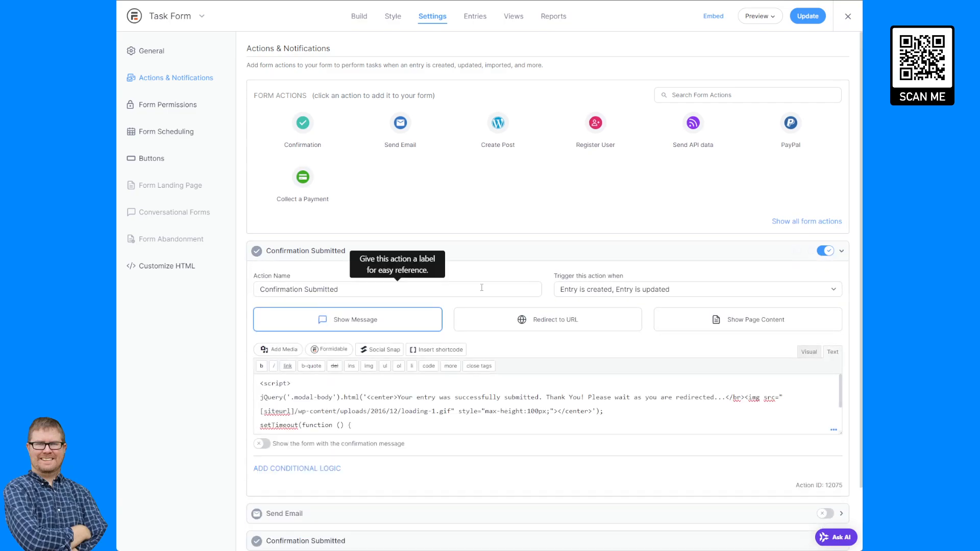
click(656, 296)
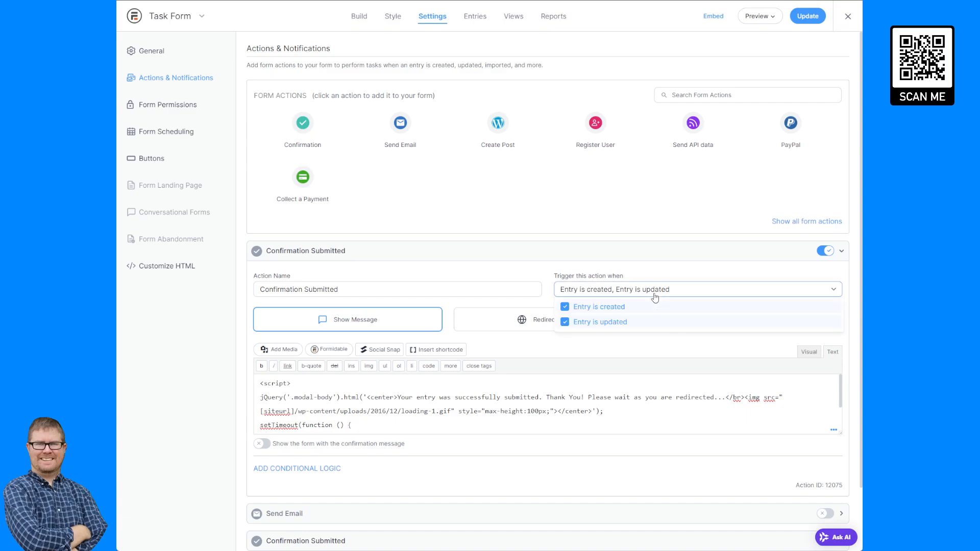
click(591, 323)
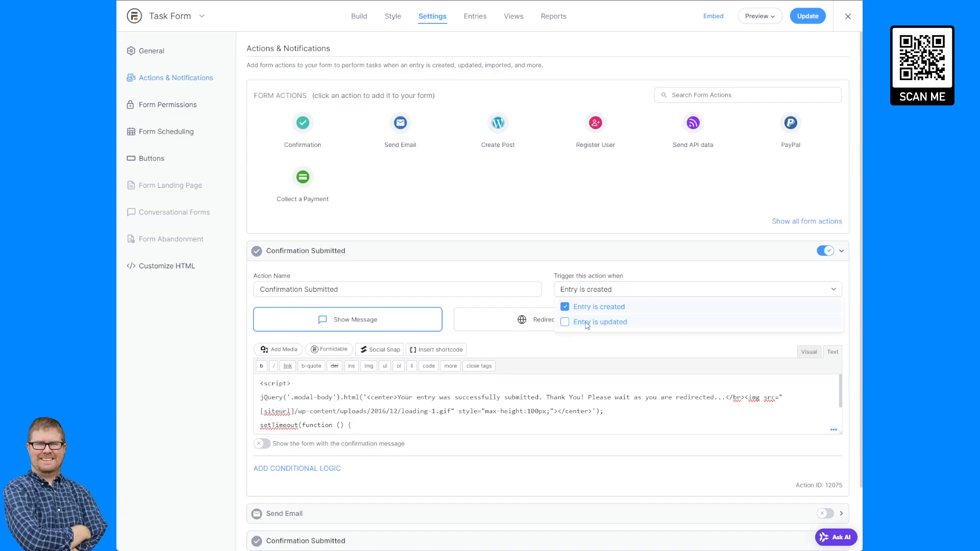
click(662, 260)
- Rename the copy 'Confirmation Updated', trigger it on 'Entry is updated', and save
click(419, 307)
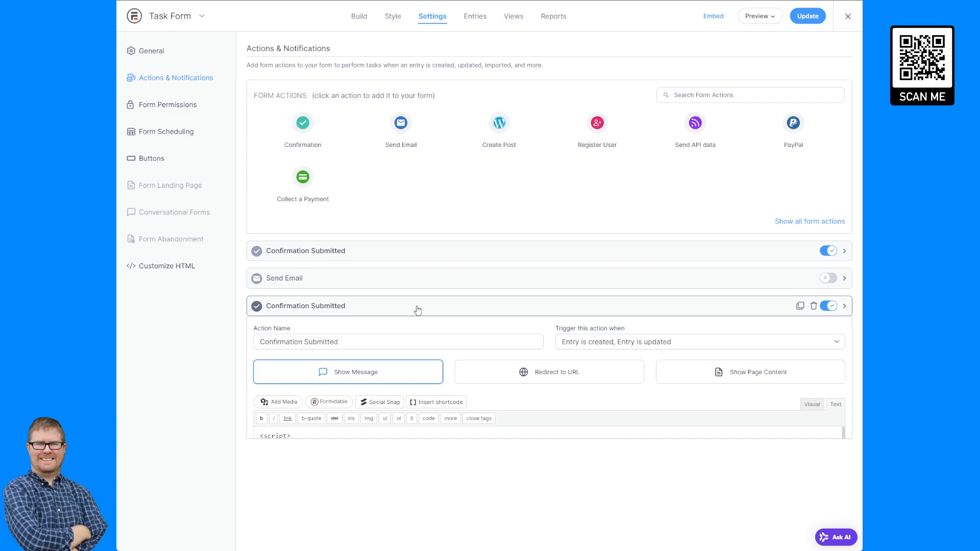
double_click(318, 344)
text(Upfr)
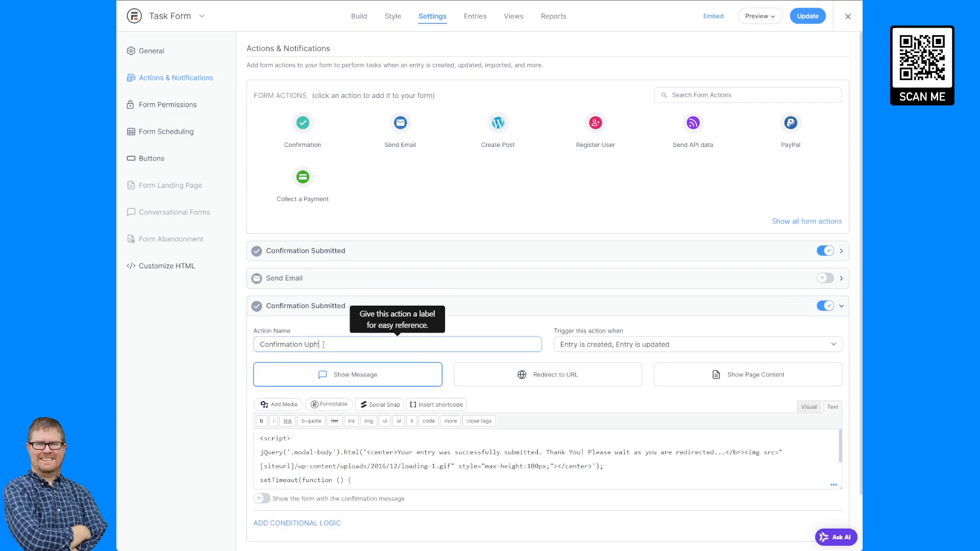
key(BackSpace)
key(BackSpace)
text(dated)
click(628, 347)
click(575, 365)
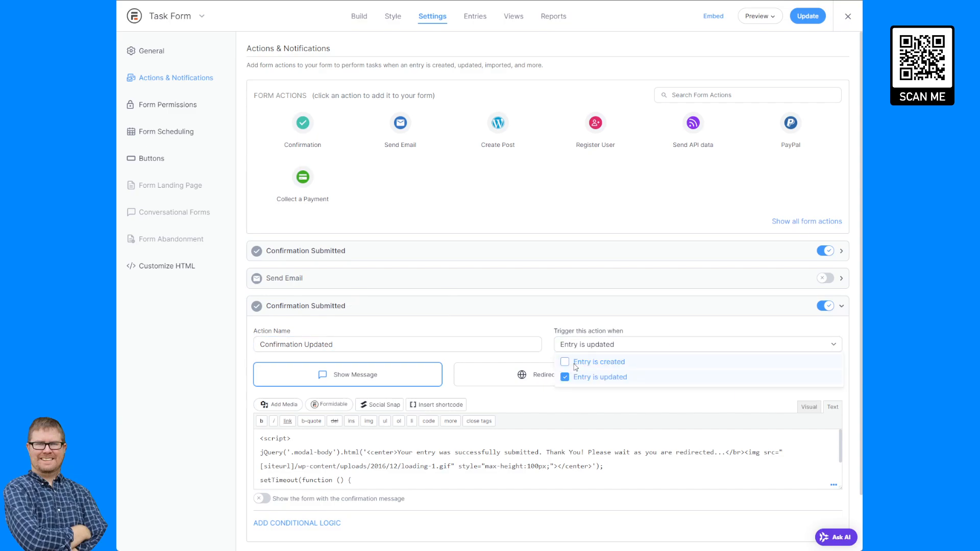
click(807, 16)
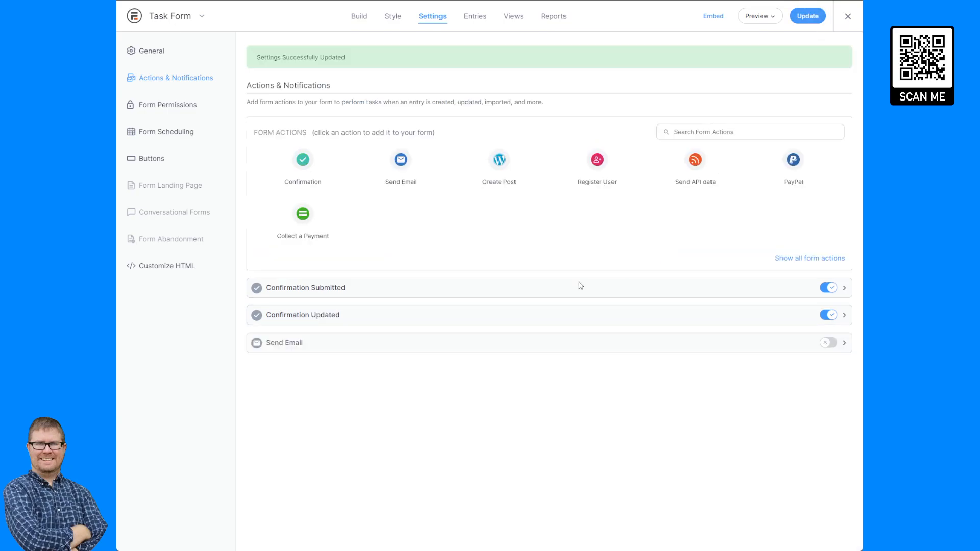
- Change the Confirmation Updated message to 'Your entry was successfully updated' and save
click(407, 320)
scroll(443, 397, down, 1)
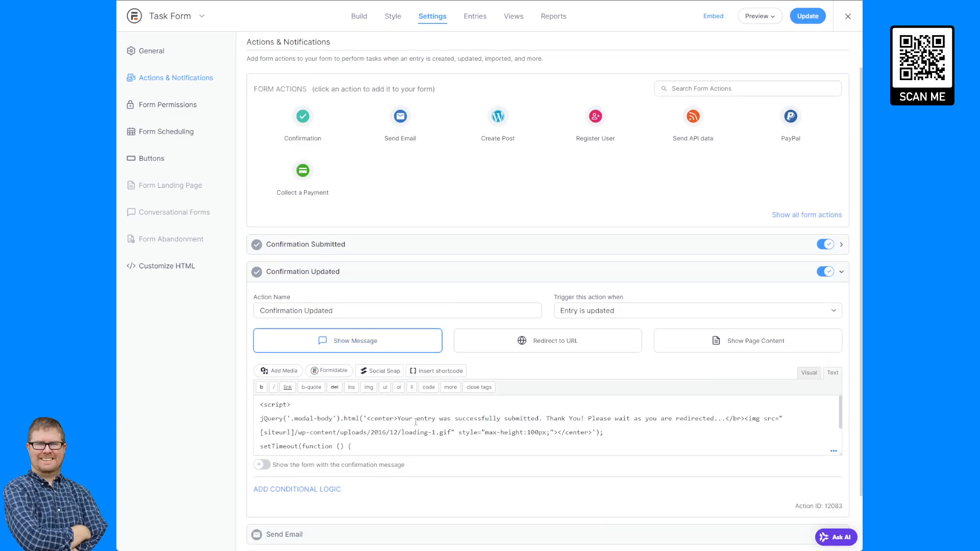
double_click(520, 419)
text(updat)
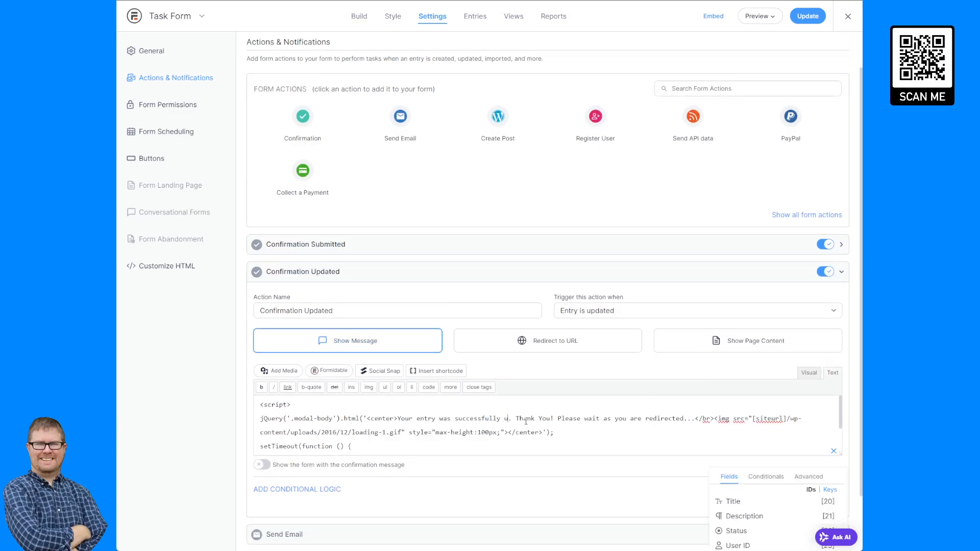
text(ed)
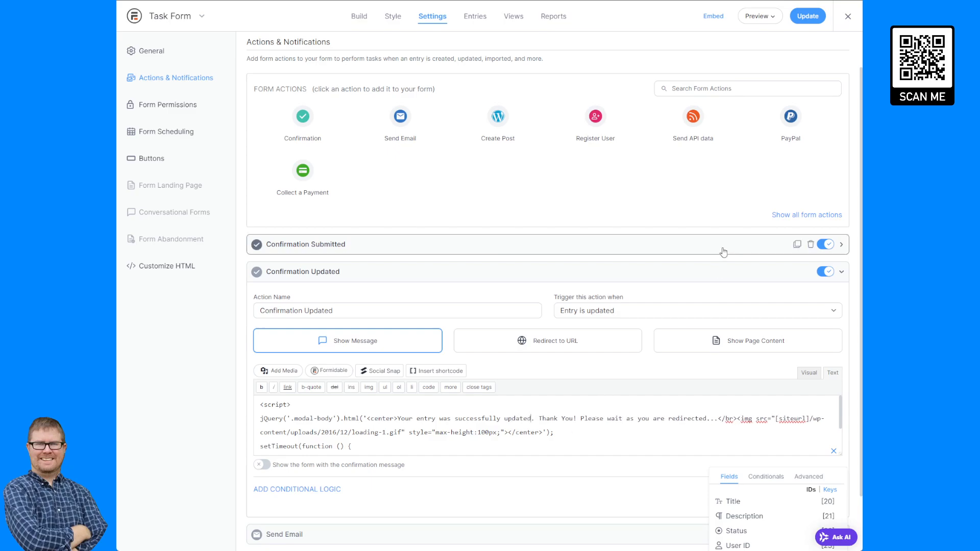
click(808, 15)
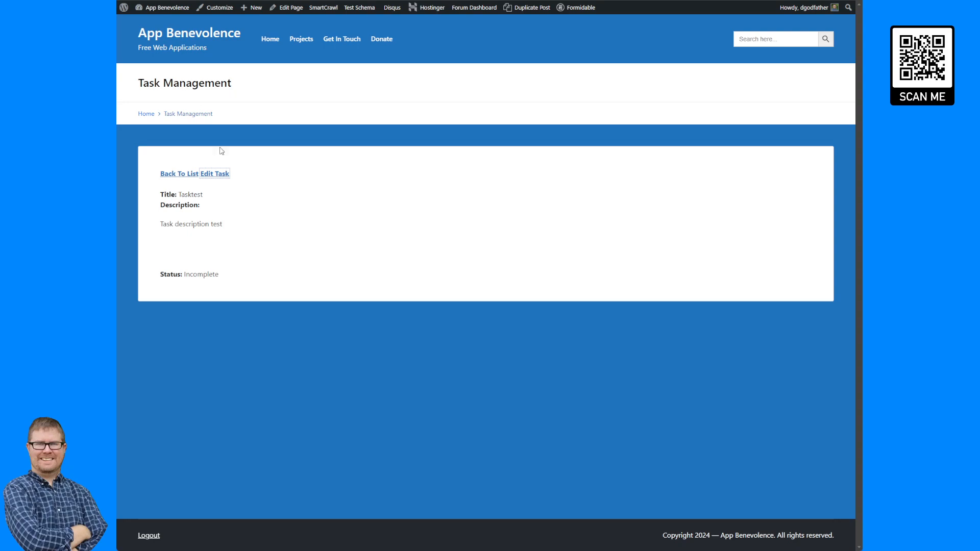
- Reload the Tasktest detail page, then open and close the Edit Task window for task #6
key(F5)
click(223, 174)
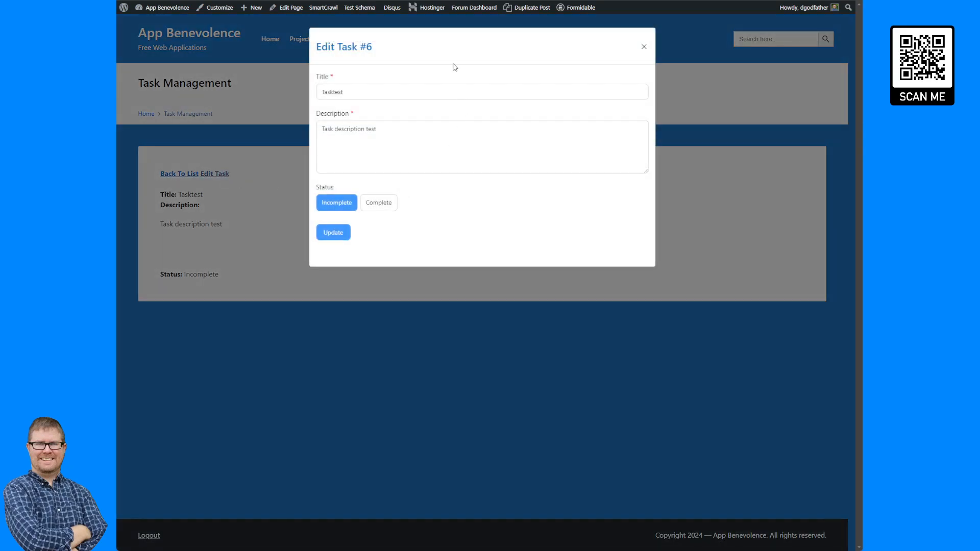
click(267, 229)
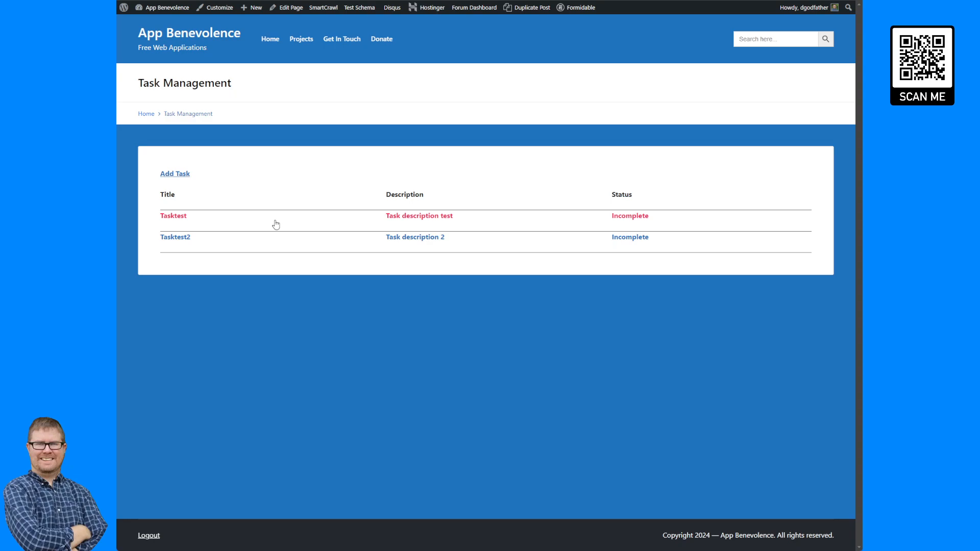
- Open and close the Add Task form, then open the Tasktest task's details
click(179, 174)
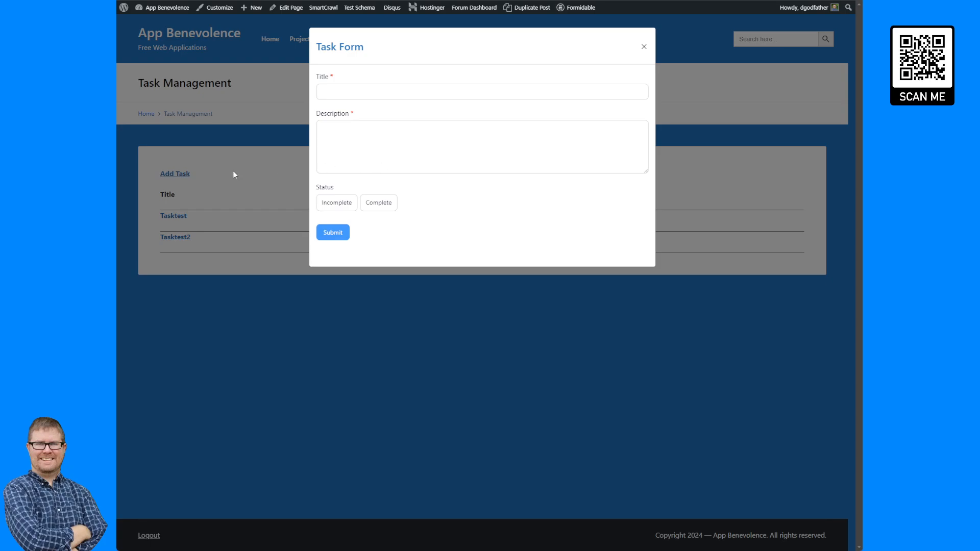
click(247, 164)
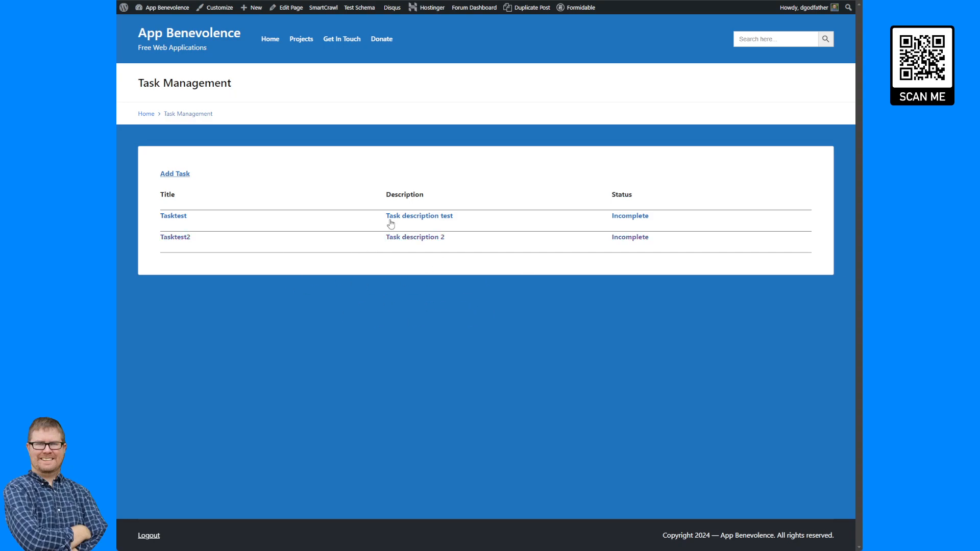
click(183, 217)
click(418, 239)
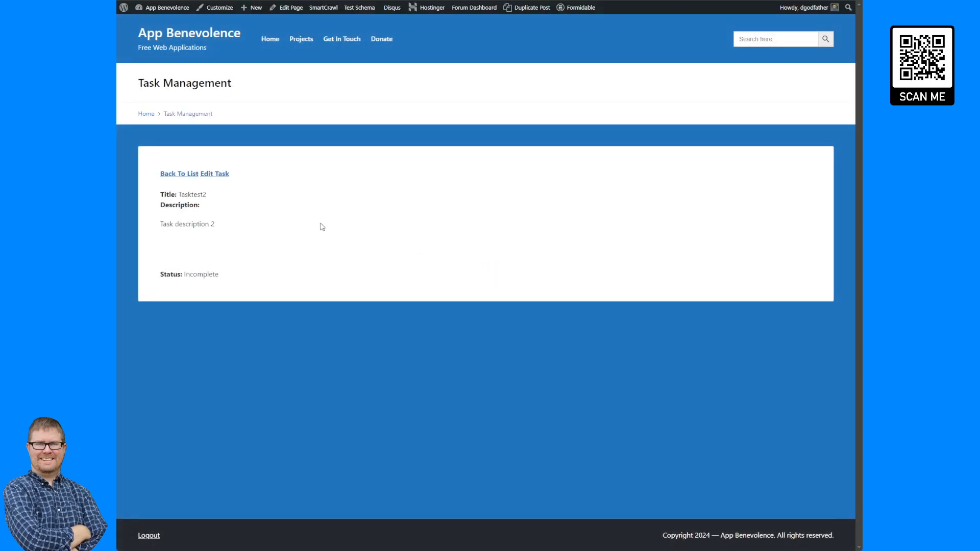
click(223, 174)
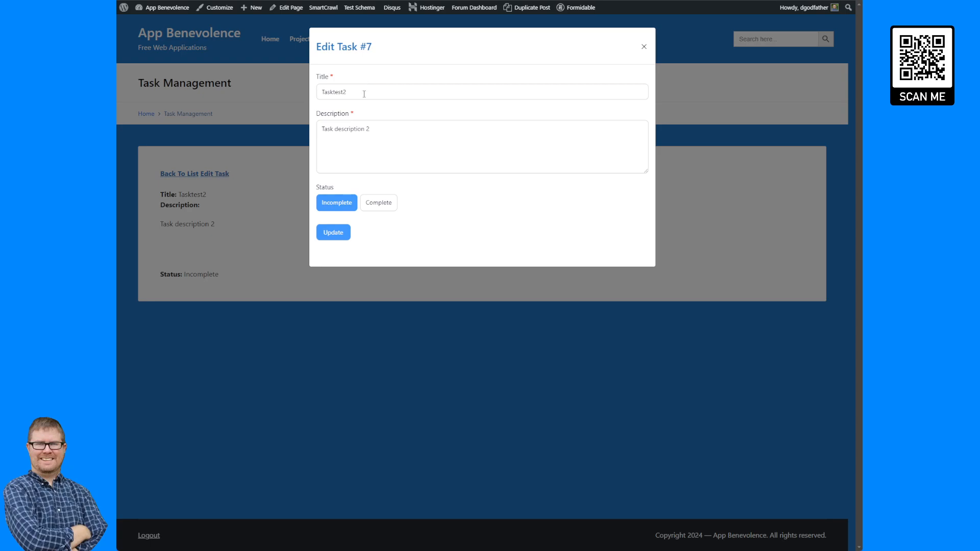
click(280, 113)
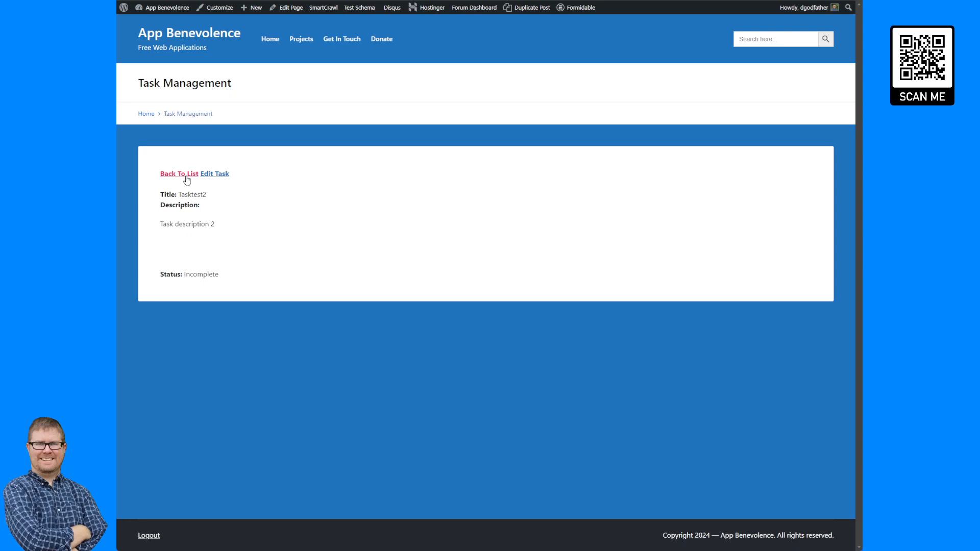
- Return to the list, check Add Task and Tasktest2, then open and close Tasktest's Edit Task window
key(alt+Left)
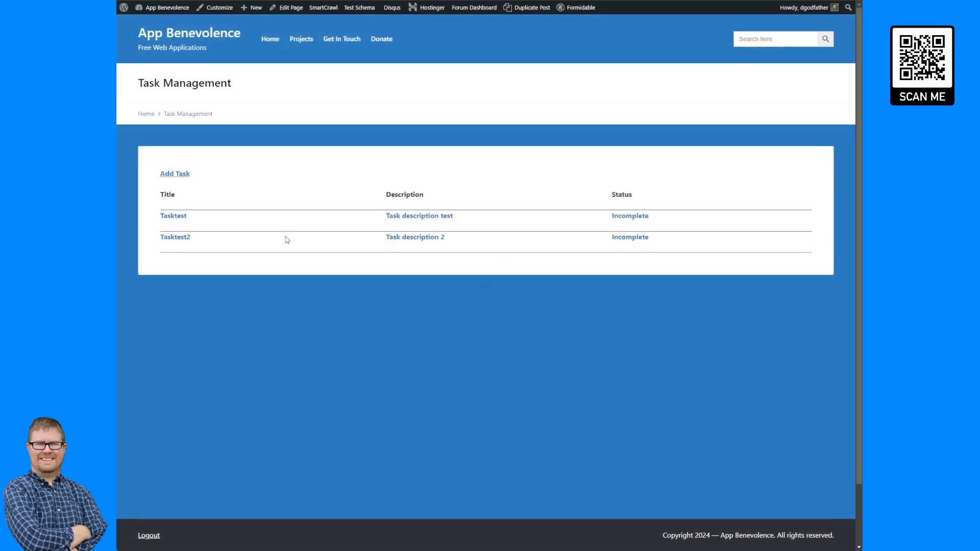
click(176, 174)
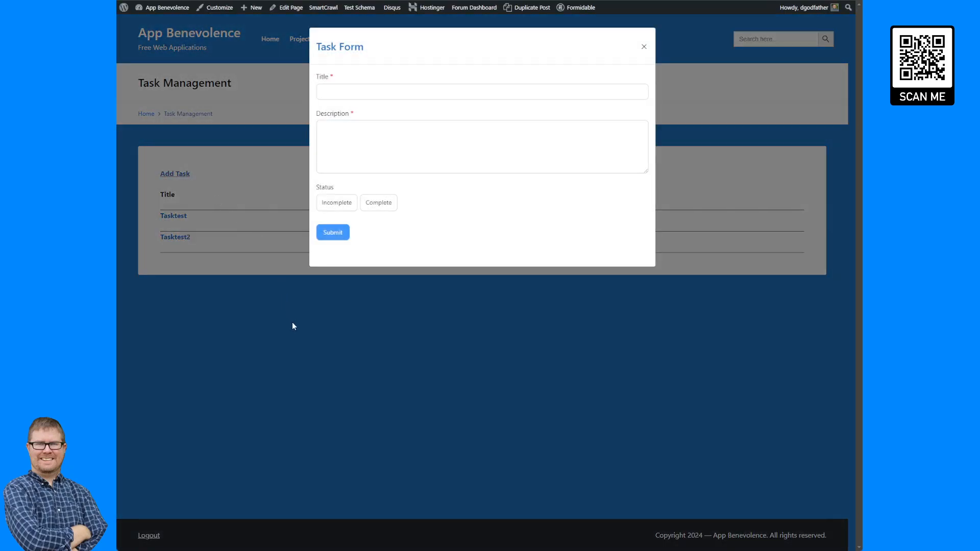
click(292, 322)
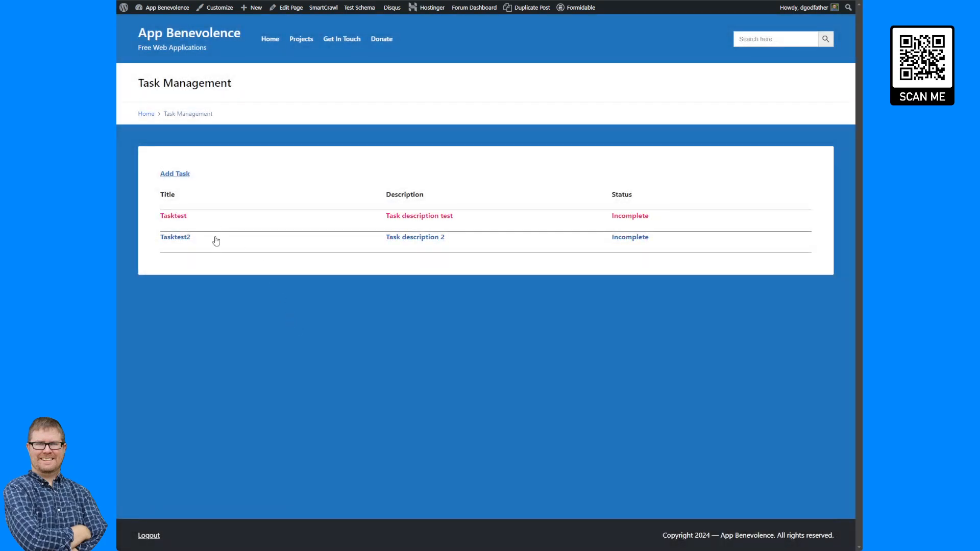
click(249, 252)
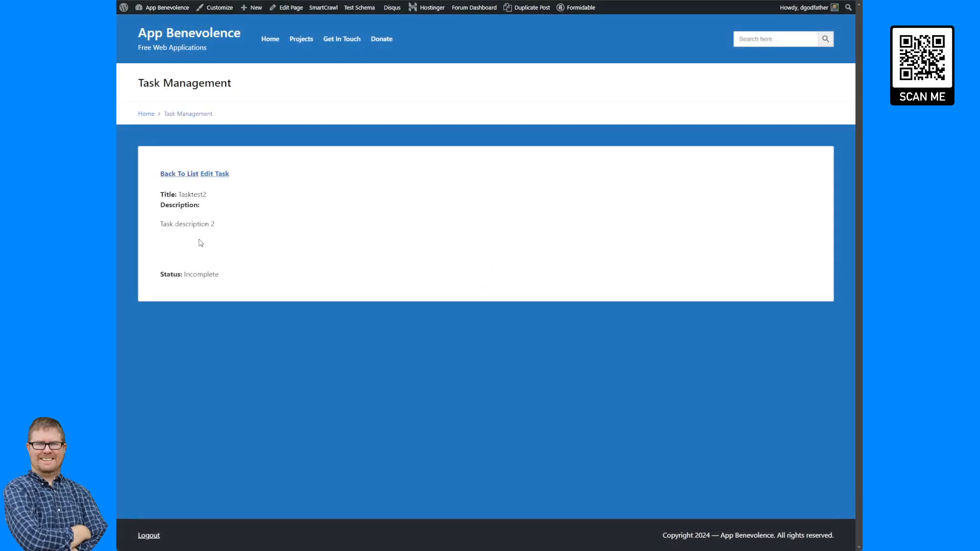
click(185, 177)
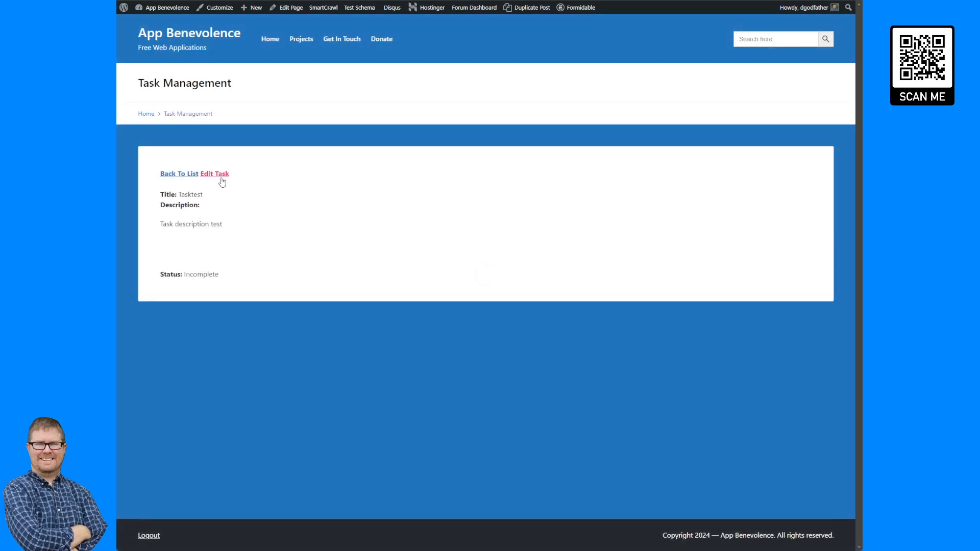
click(222, 177)
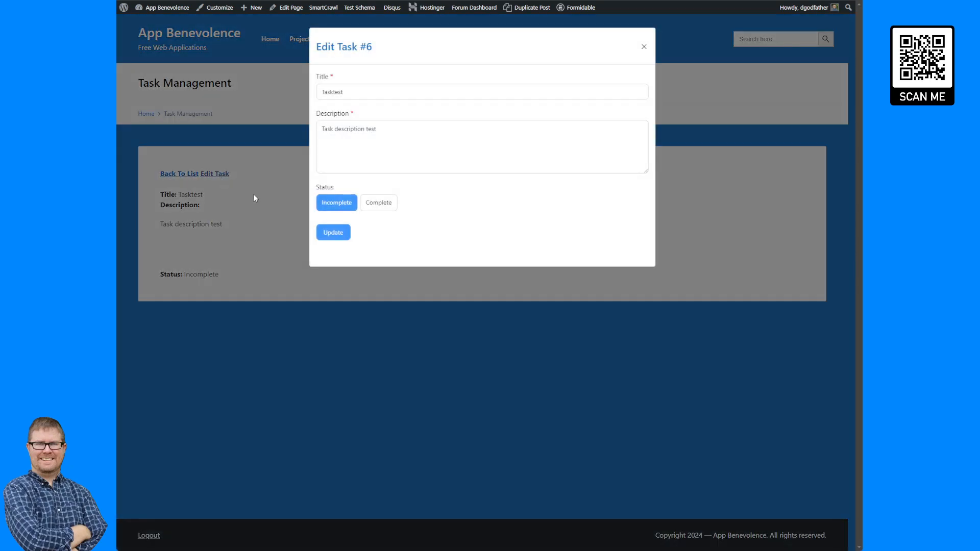
click(257, 206)
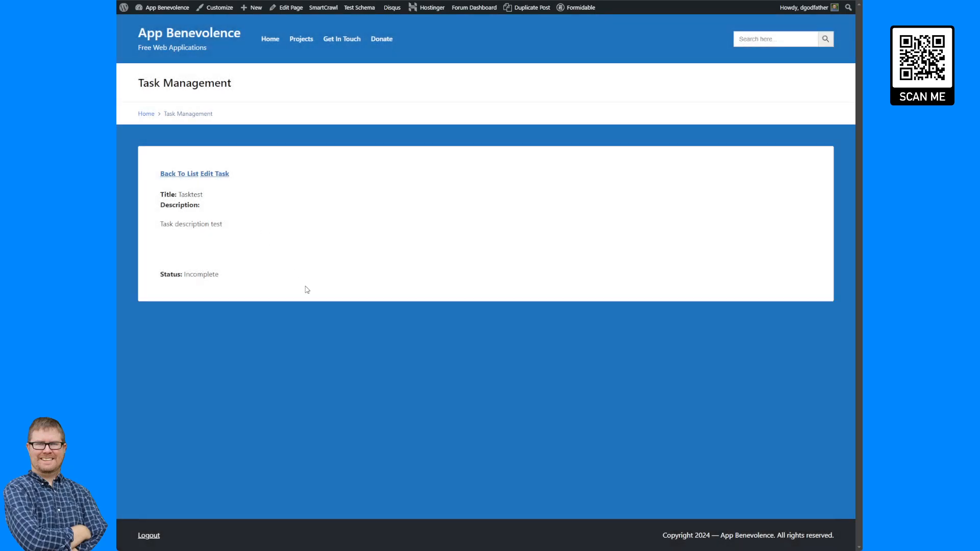